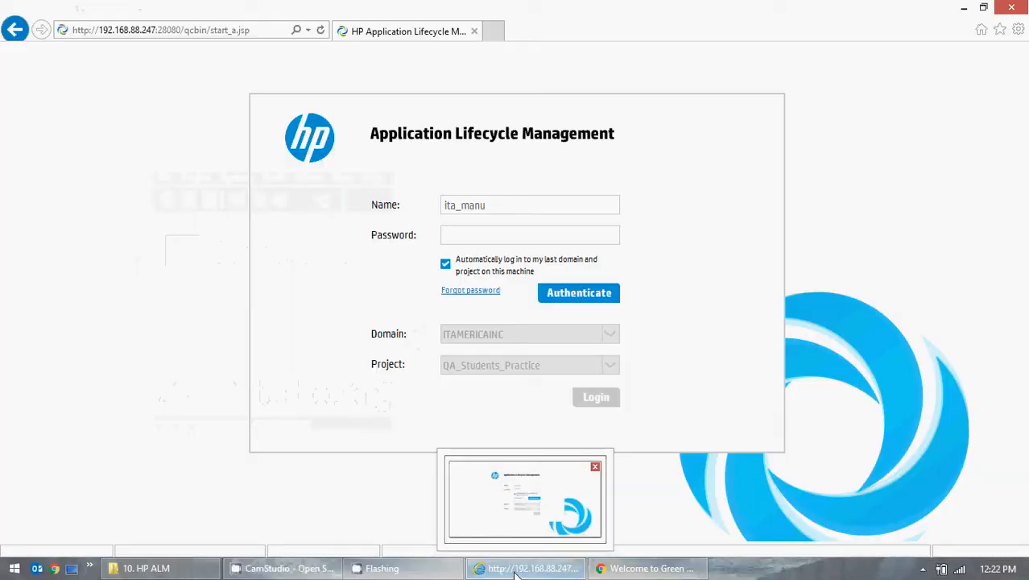
Enter the account password and authenticate to log in to the QA_Students_Practice project.
click(478, 234)
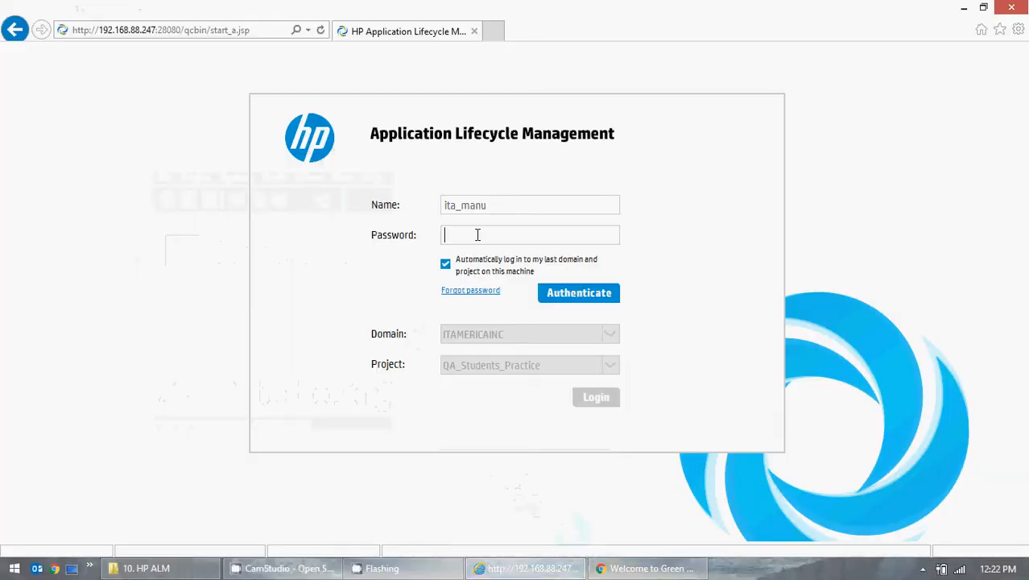
text(***)
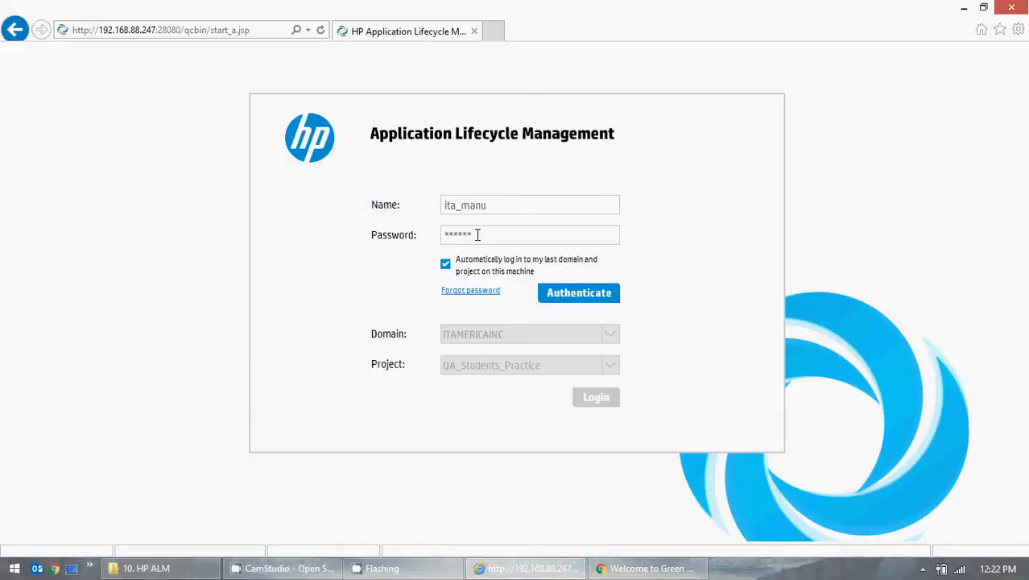
click(580, 292)
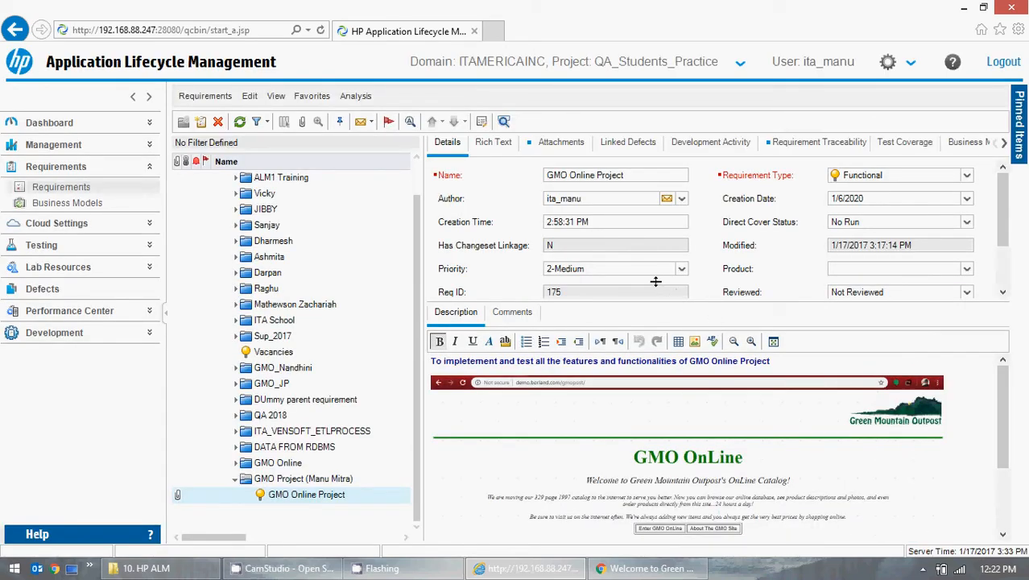
Collapse the user's GMO Project folder and the Requirements root, and re-expand the root to review its top-level folders.
click(236, 481)
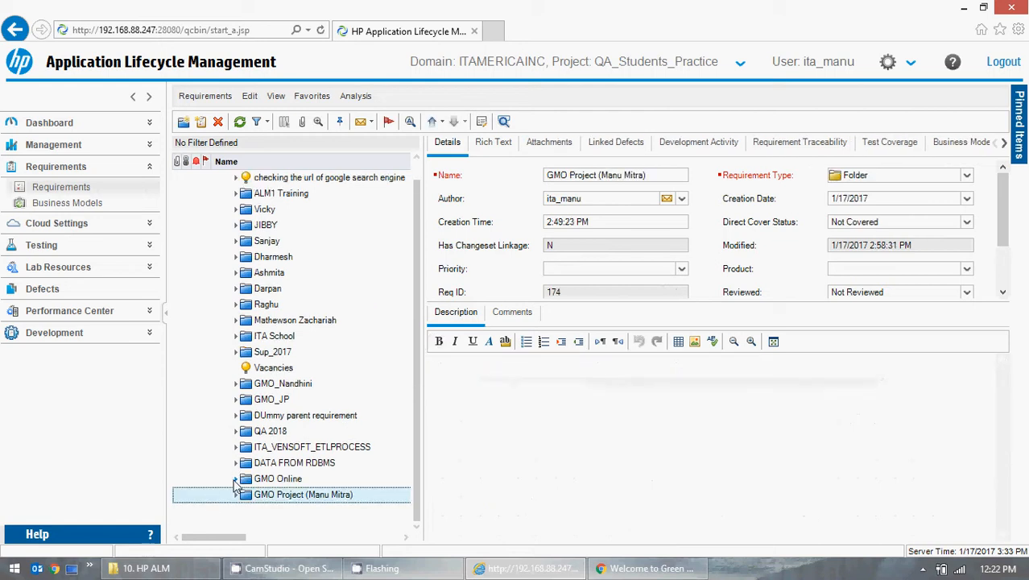
scroll(313, 341, up, 1)
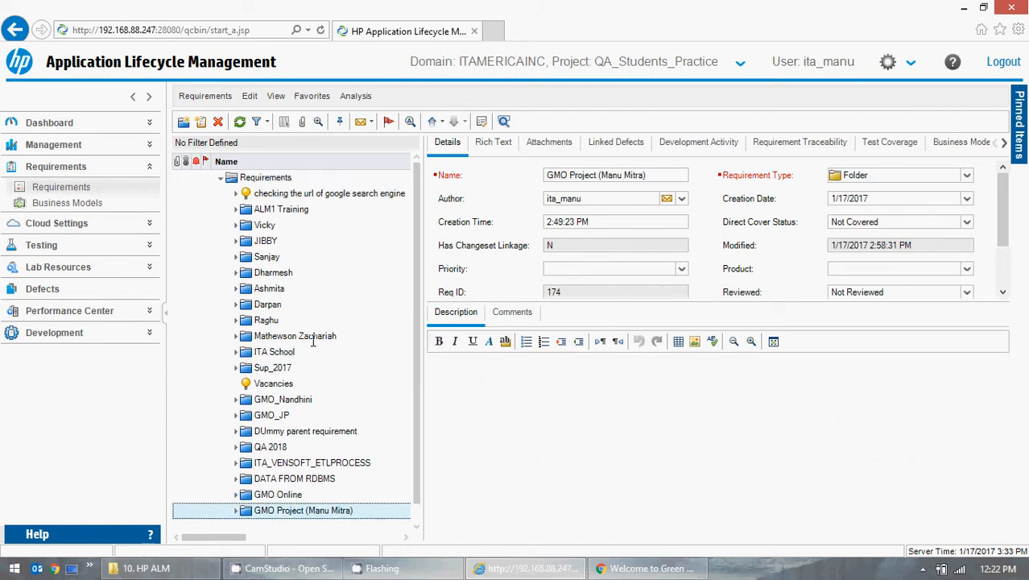
click(230, 179)
click(223, 178)
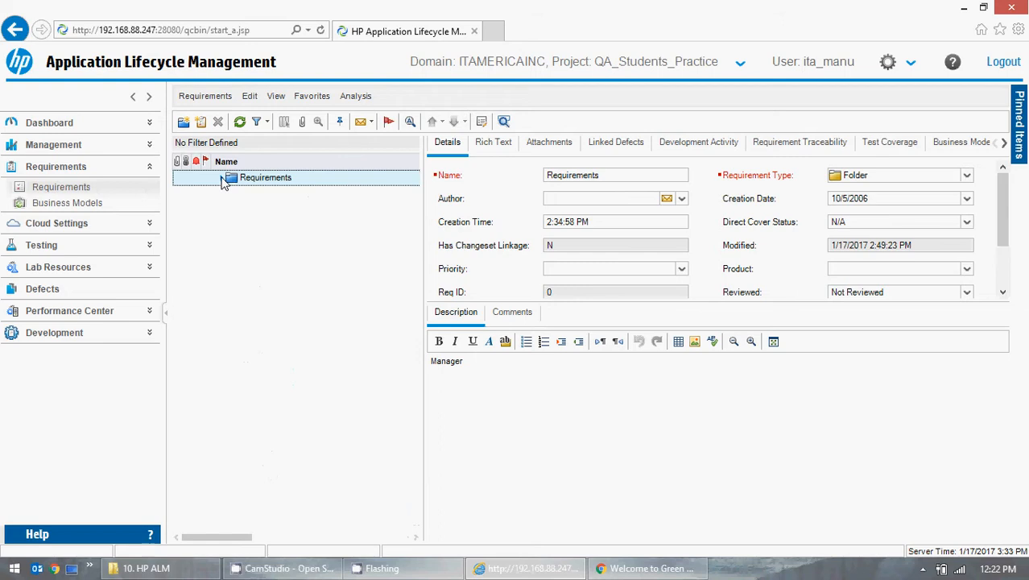
click(223, 179)
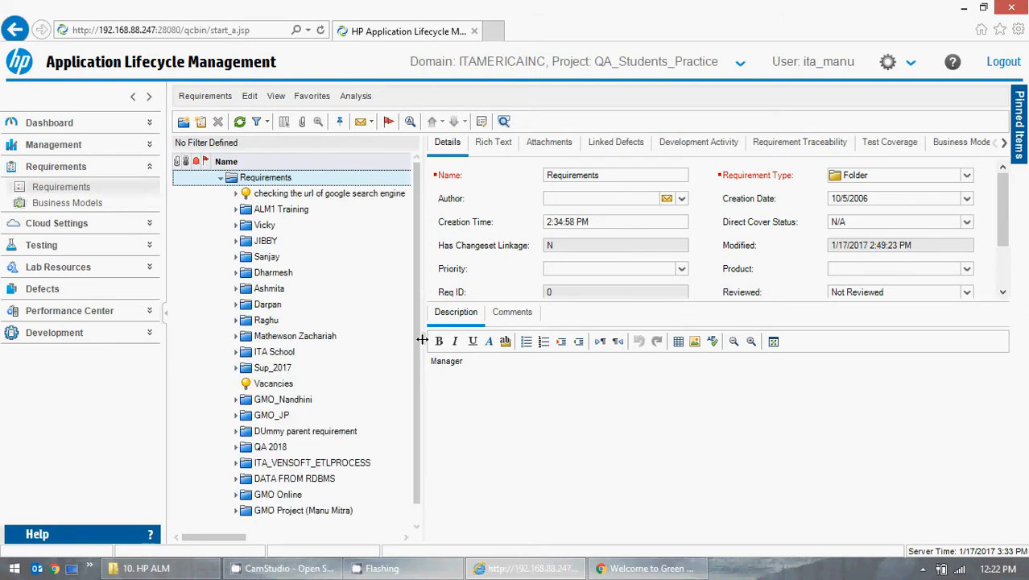
Expand the user's GMO Project folder and open the GMO Online Project requirement to review its details and description.
click(236, 510)
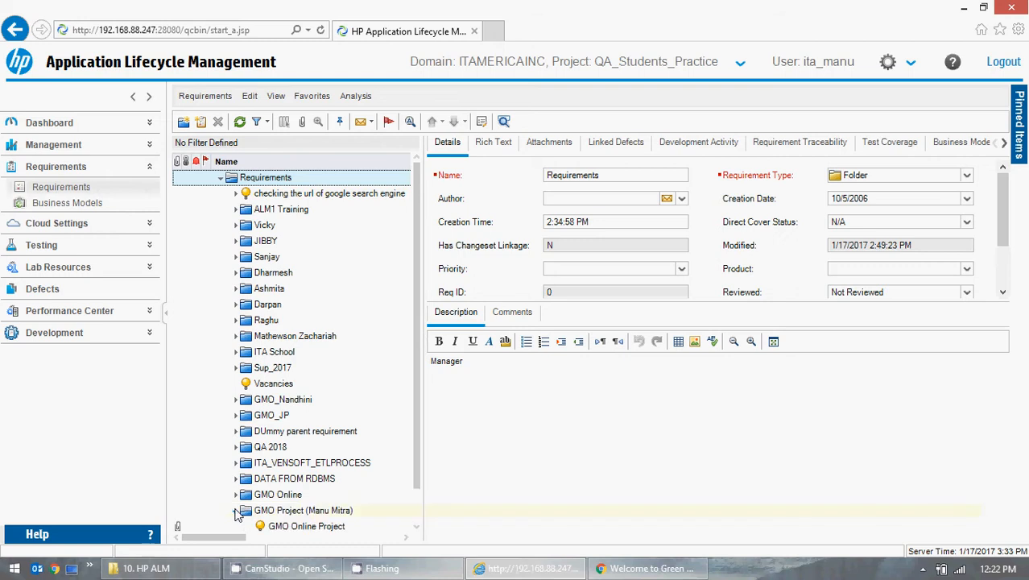
click(307, 510)
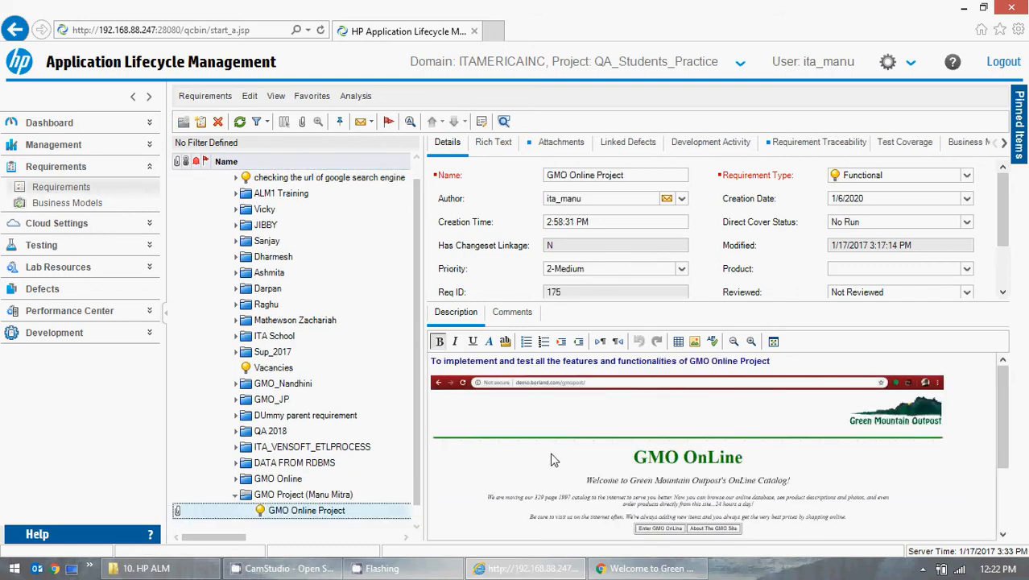
drag(754, 304, 749, 333)
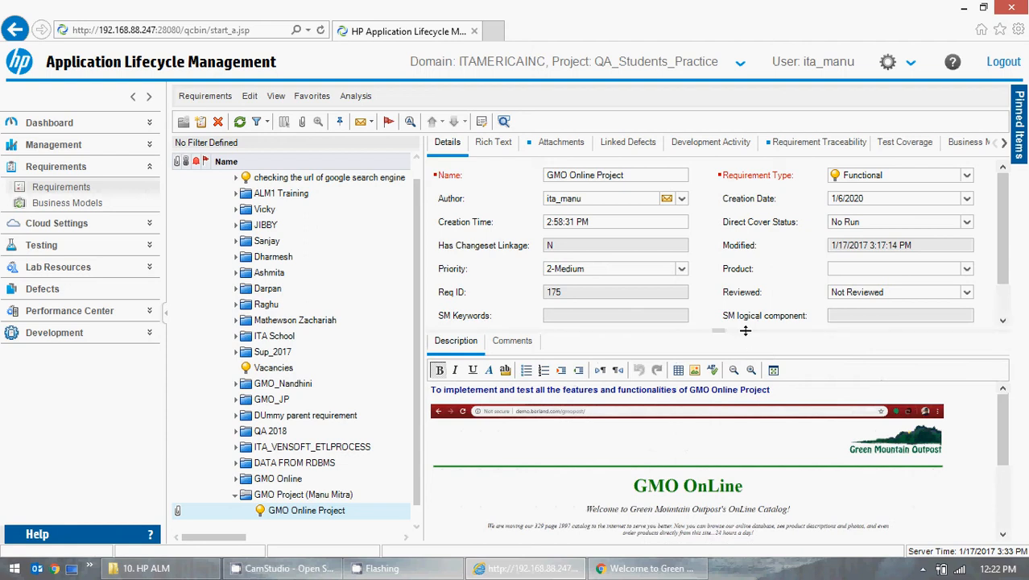
drag(746, 330, 713, 306)
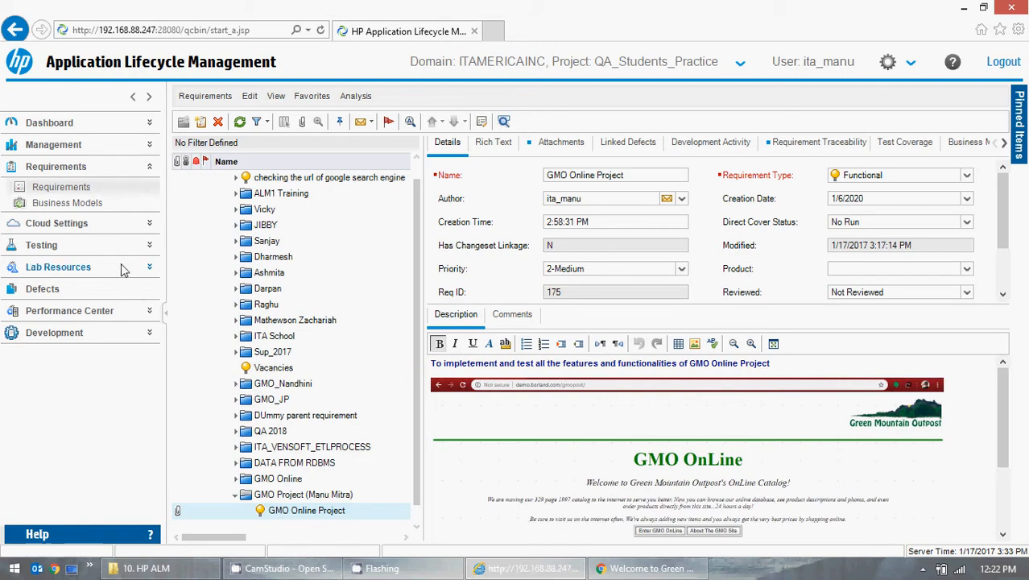
Open the Test Plan module under Testing, and collapse and re-expand the Subject root to show its folders.
click(151, 247)
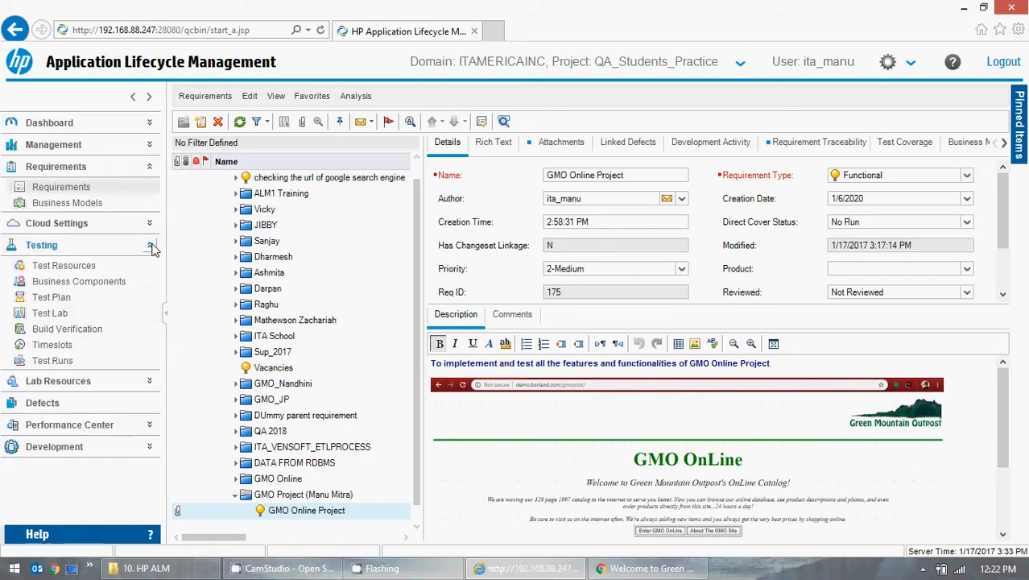
click(52, 299)
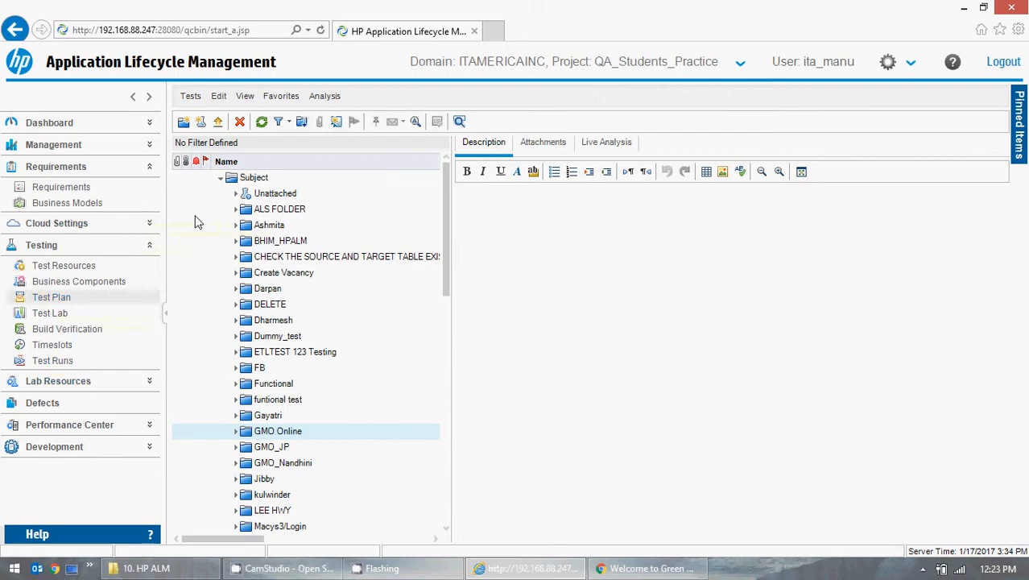
click(222, 178)
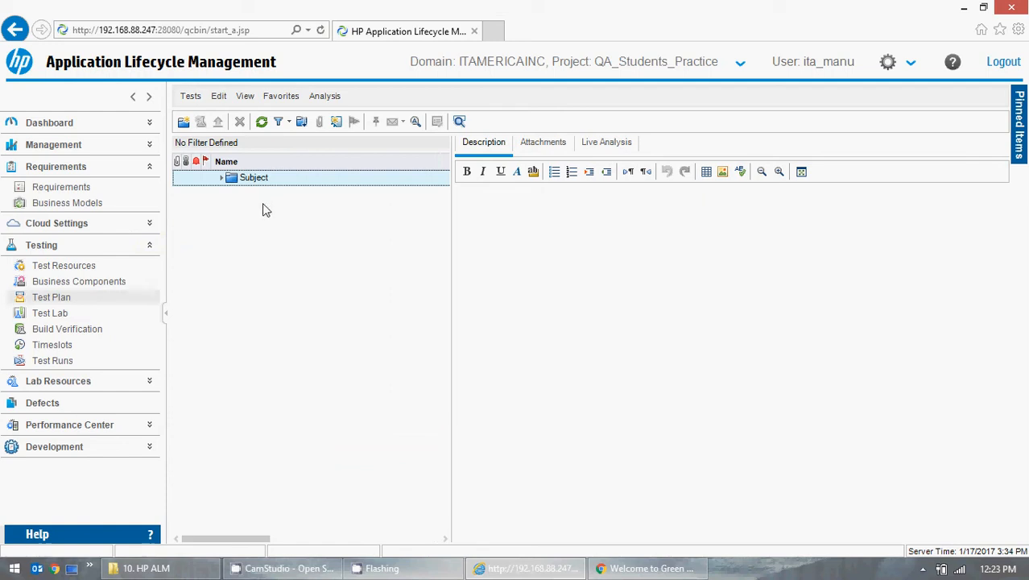
click(221, 178)
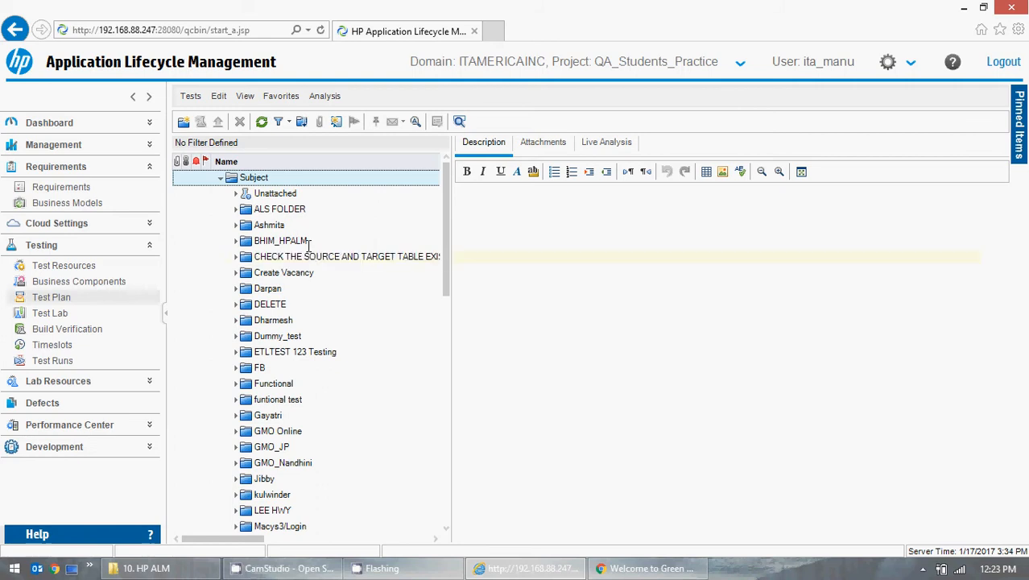
Examine the tests and folder information of the Unattached folder, and return to the Subject root.
click(237, 195)
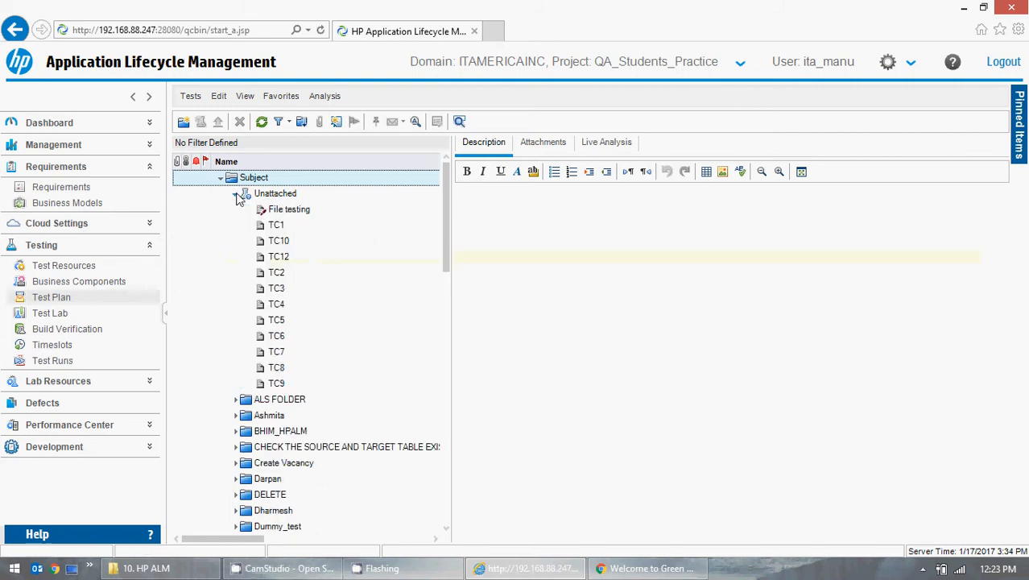
click(238, 196)
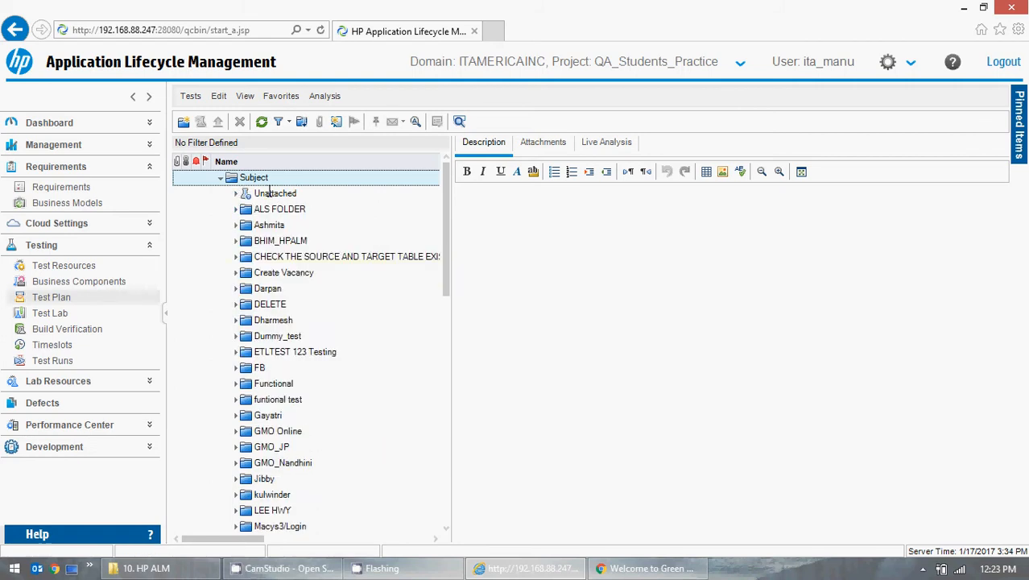
click(272, 194)
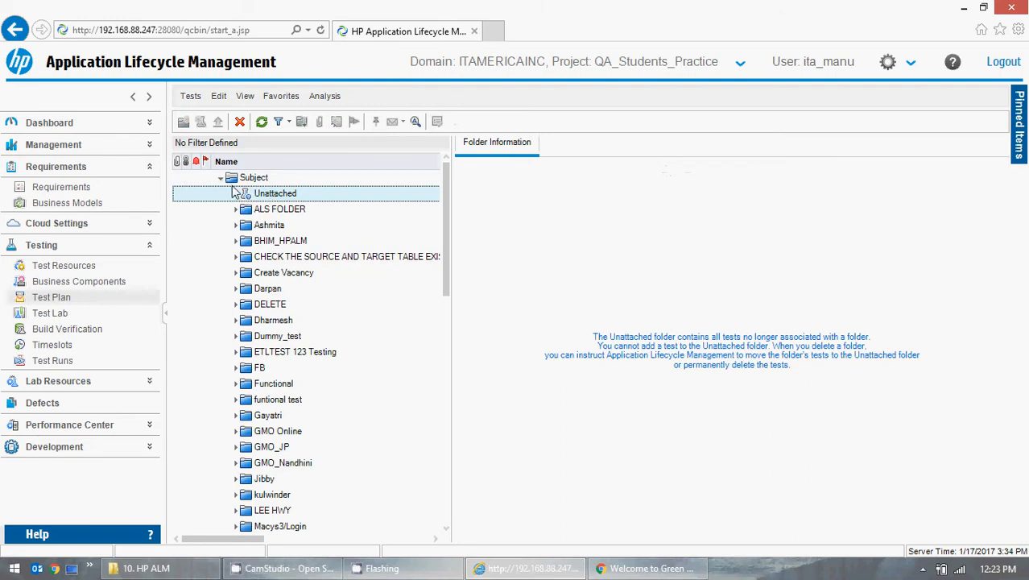
click(258, 178)
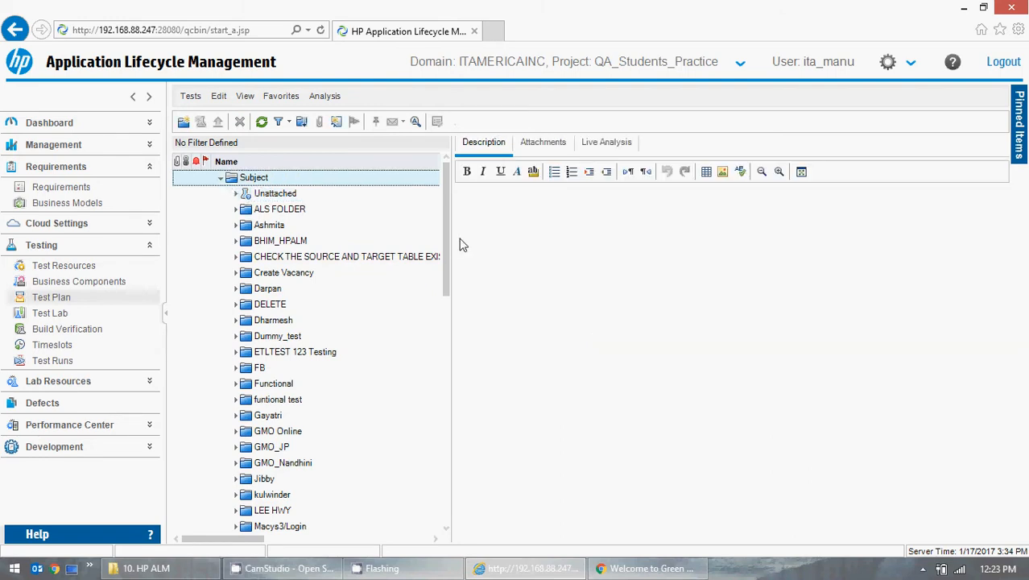
Find the folder named after the logged-in user in the Subject tree, check the tests inside it and collapse it.
drag(447, 192, 443, 266)
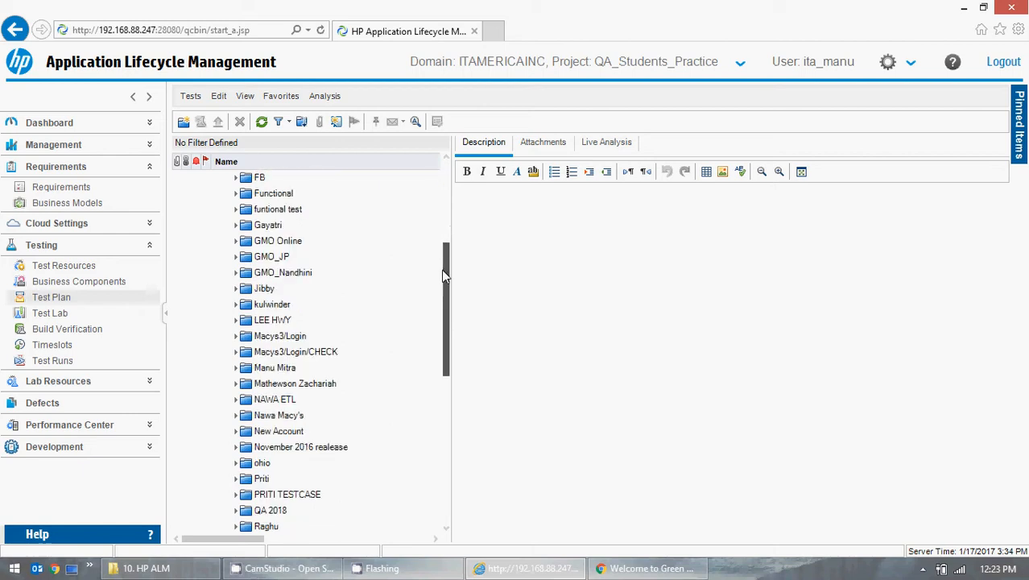
click(236, 368)
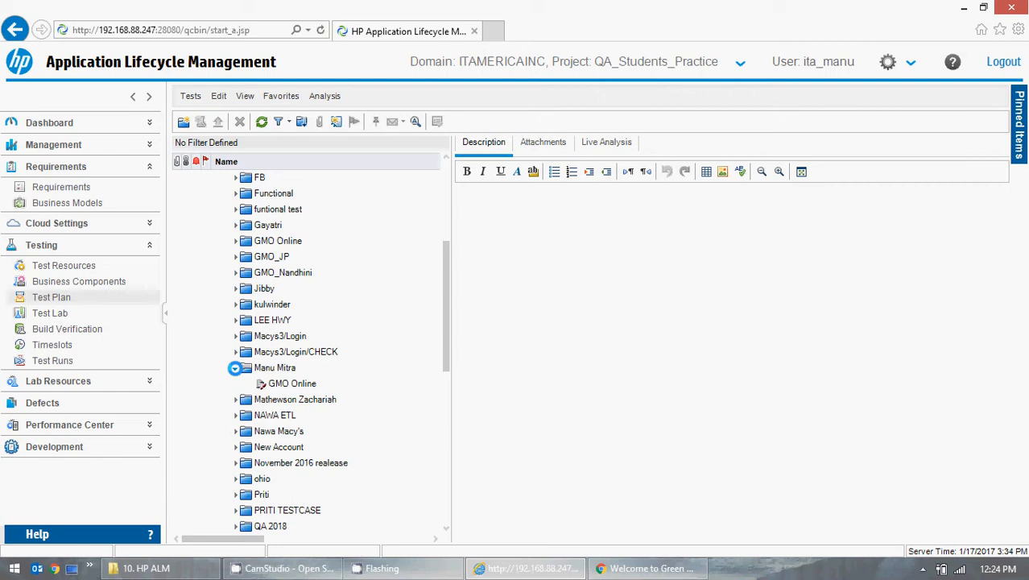
click(234, 368)
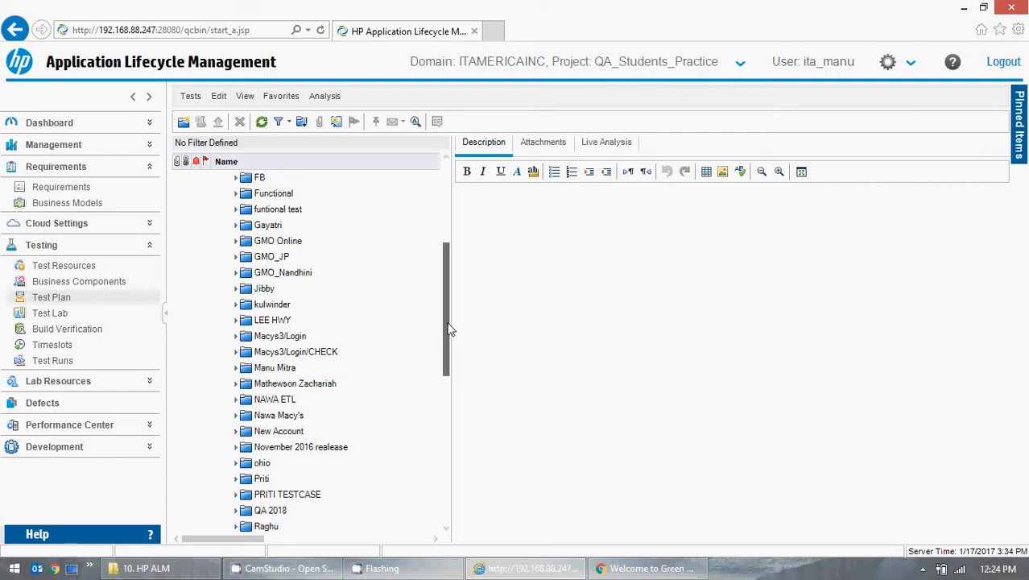
drag(450, 329, 441, 244)
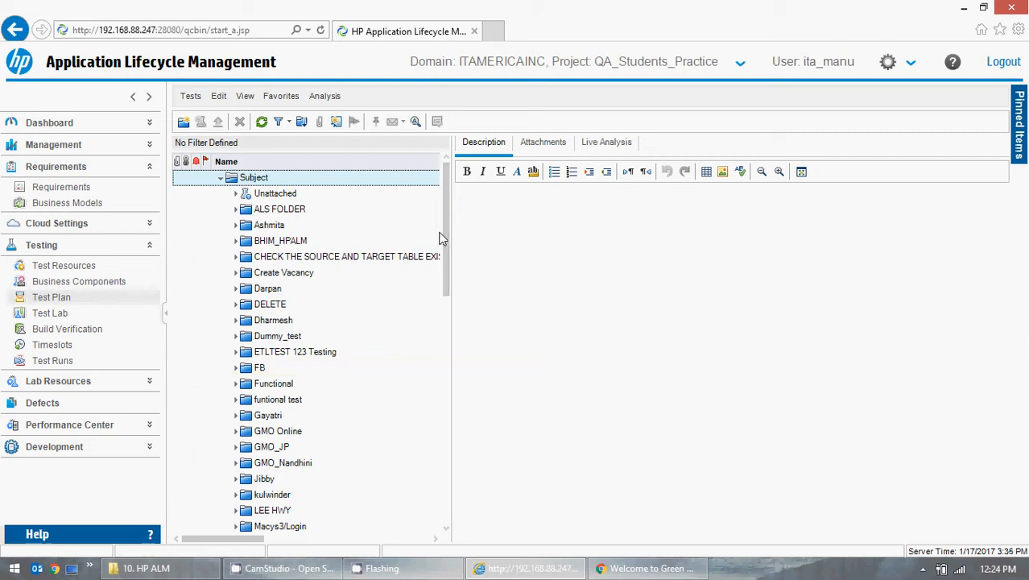
Switch to Chrome to view the GMO OnLine home page, and return to the test plan.
click(647, 570)
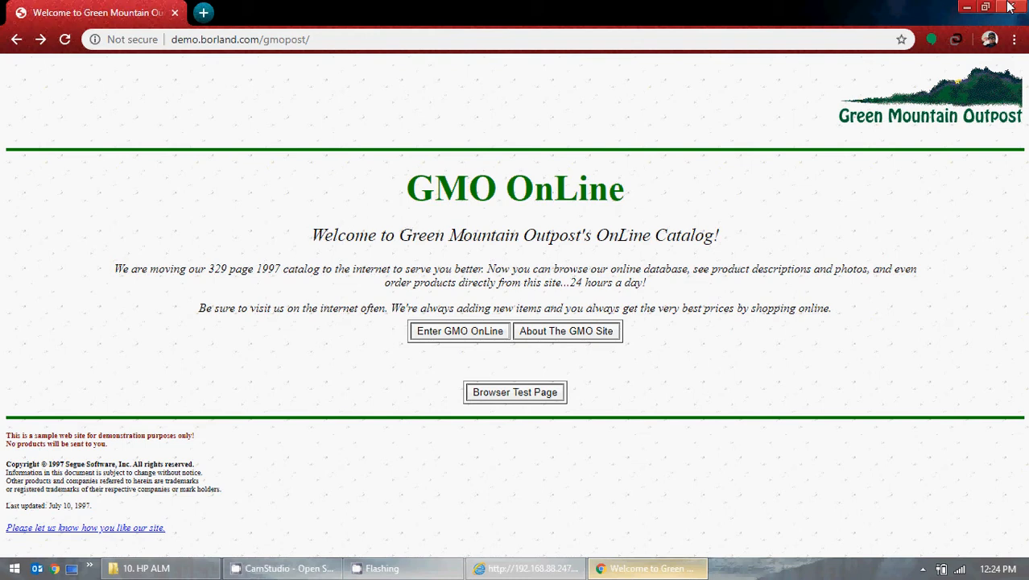
click(966, 7)
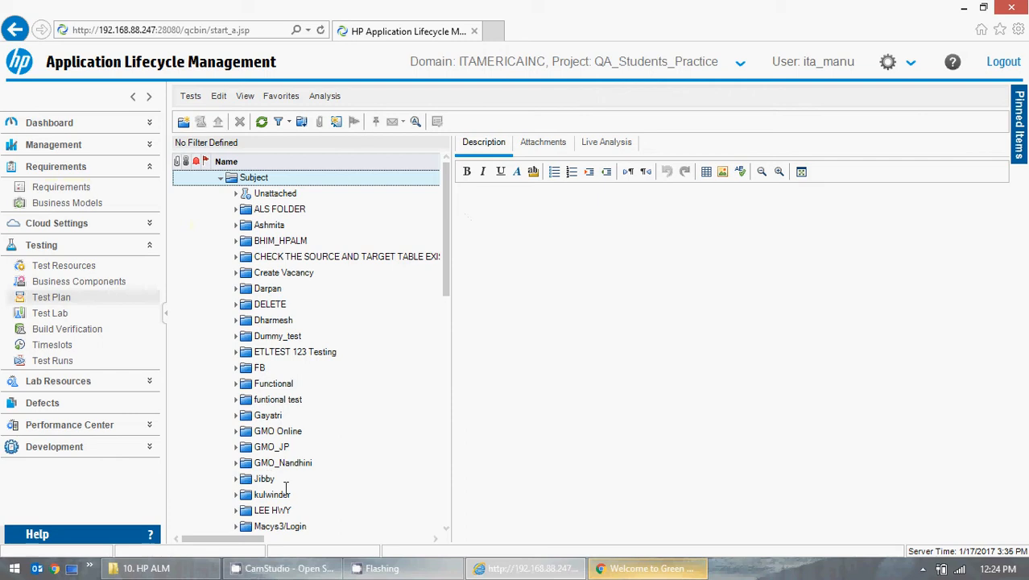
Examine the folder naming in the Subject tree, including Macys3/Login and Macys3/Login/CHECK.
click(271, 524)
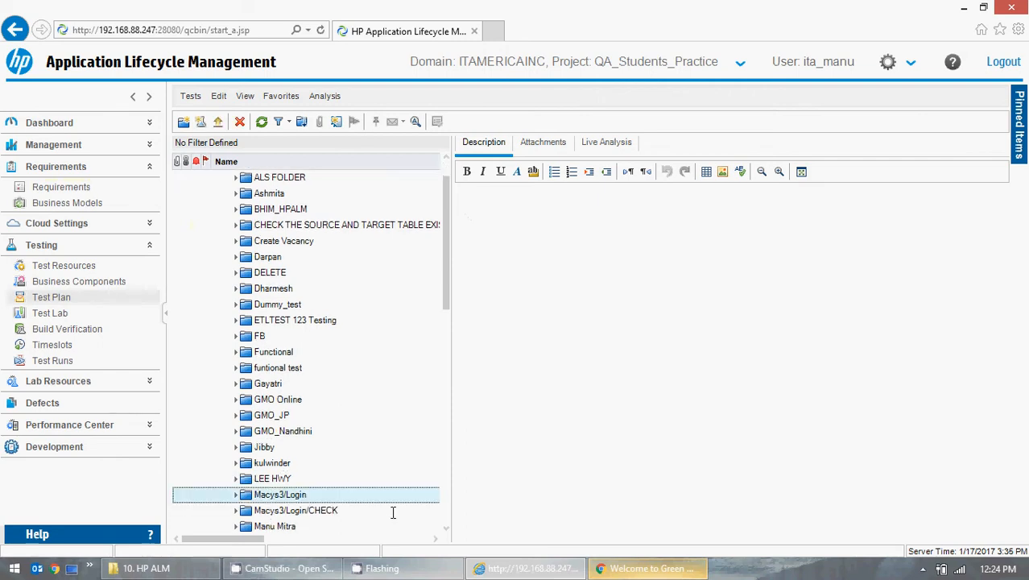
click(292, 509)
drag(448, 256, 470, 154)
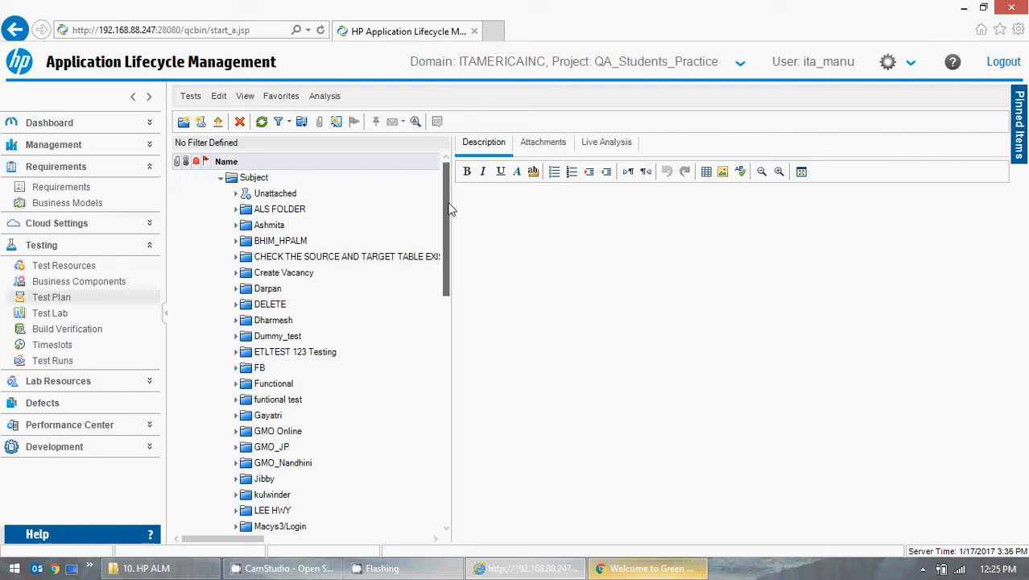
drag(447, 211, 452, 154)
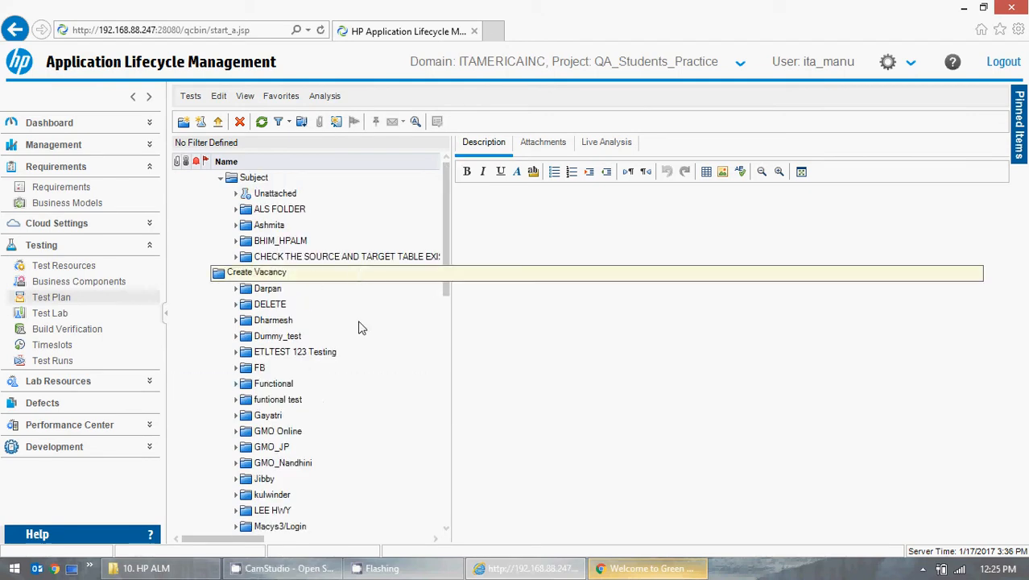
drag(449, 190, 452, 162)
click(385, 289)
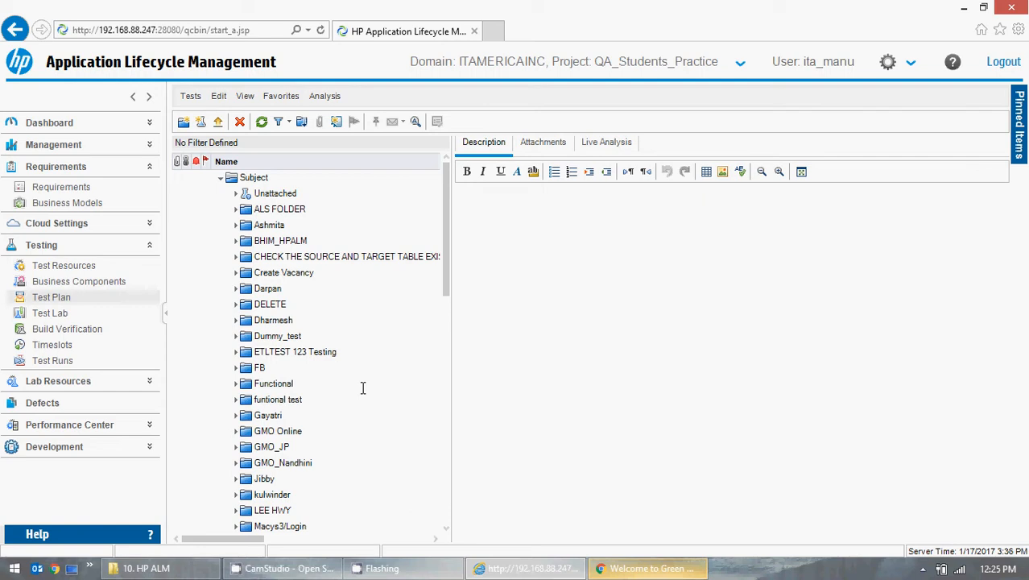
scroll(336, 333, down, 8)
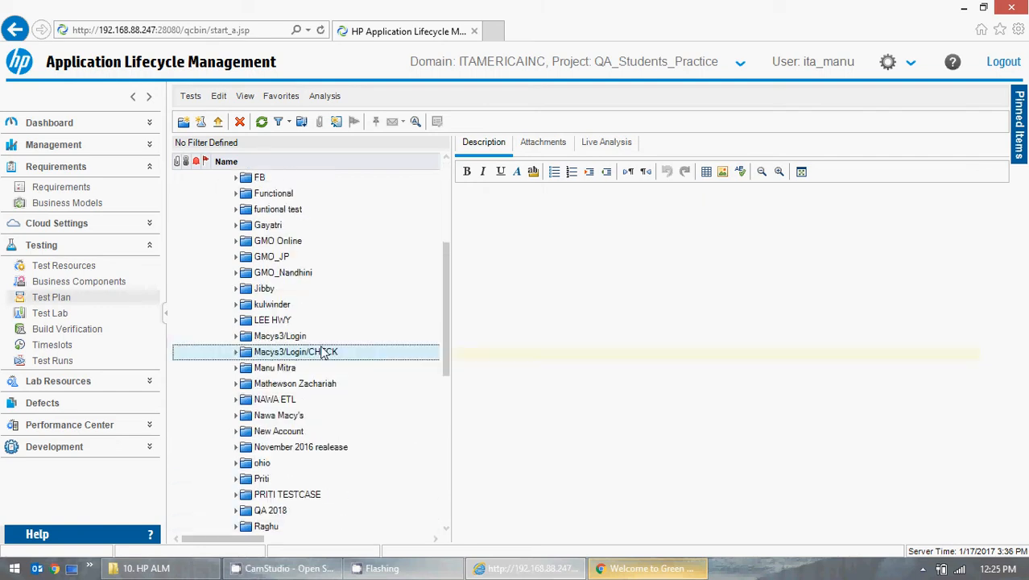
scroll(330, 355, down, 4)
scroll(322, 359, up, 6)
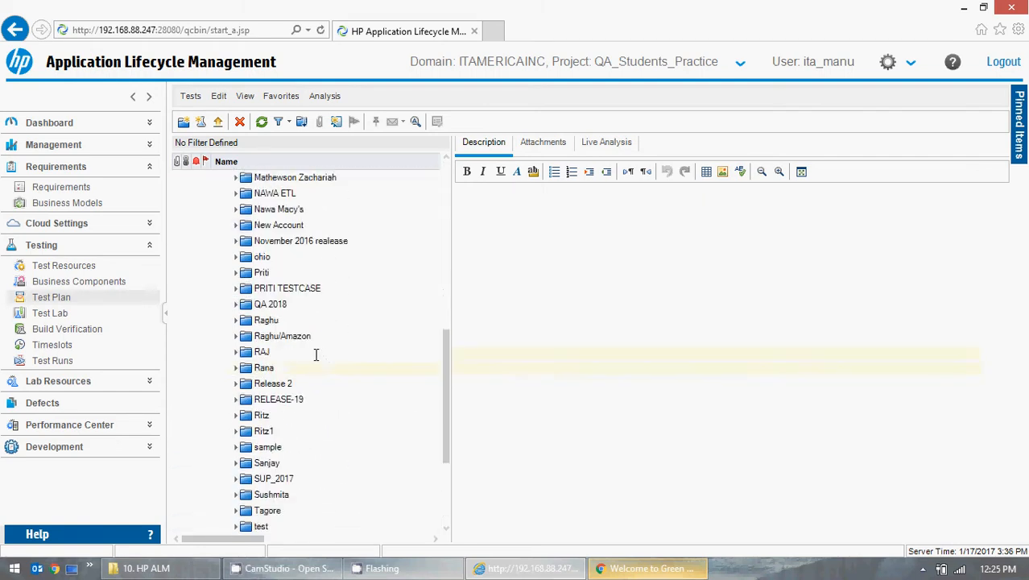
scroll(313, 351, up, 4)
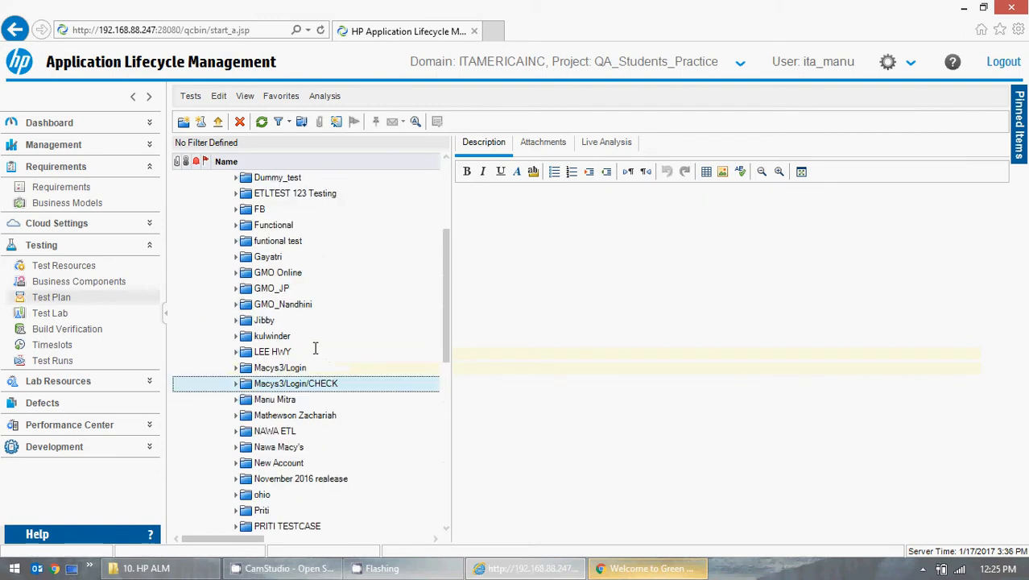
scroll(312, 348, up, 1)
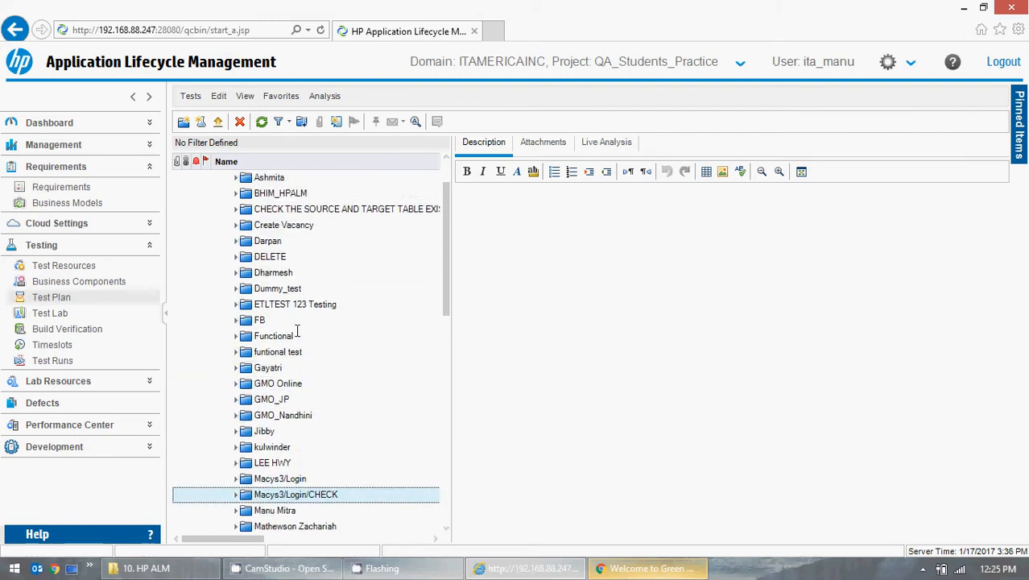
scroll(296, 331, up, 1)
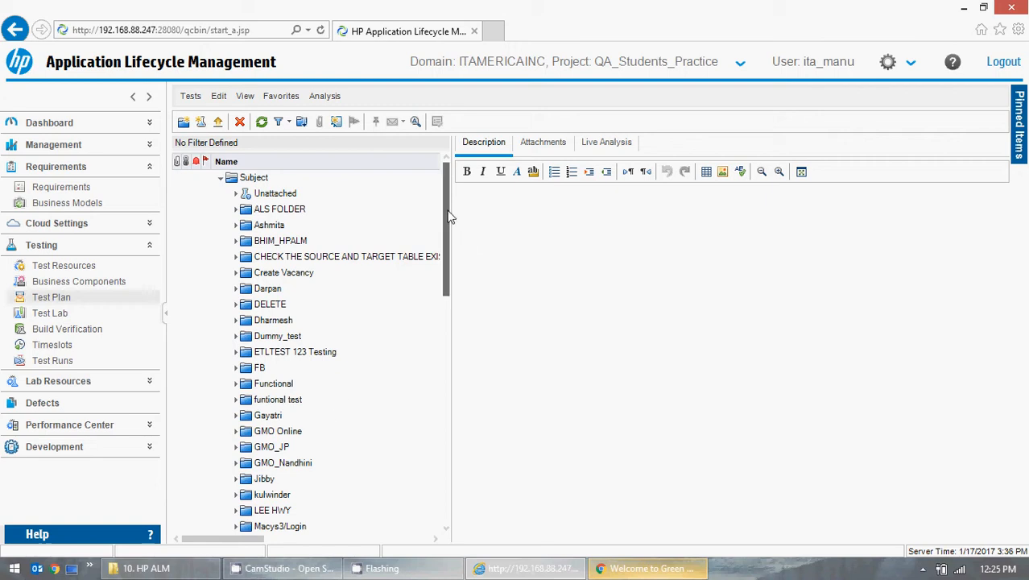
drag(448, 213, 453, 279)
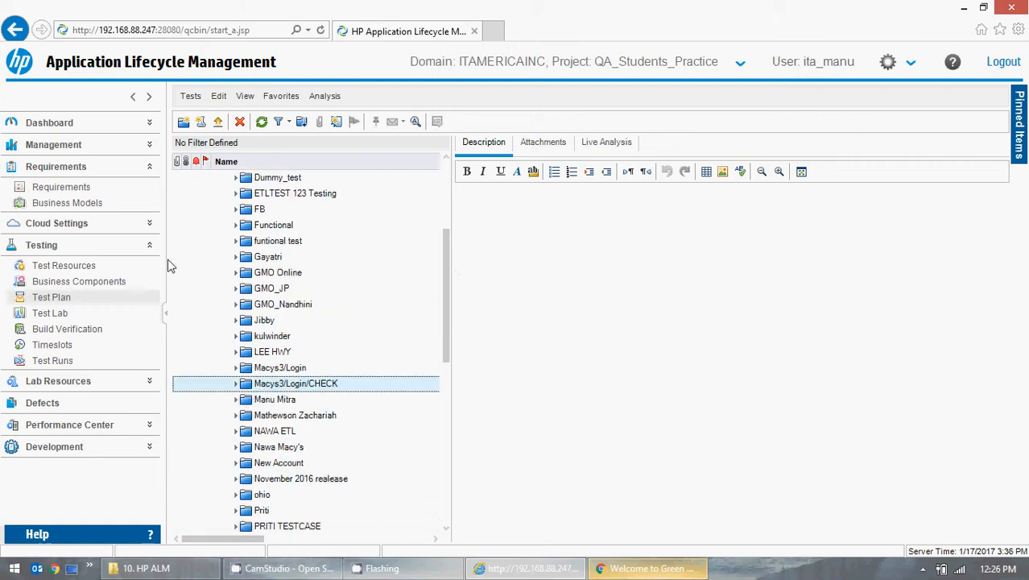
Check which tests the GMO Online folder contains, and collapse the folder.
click(236, 273)
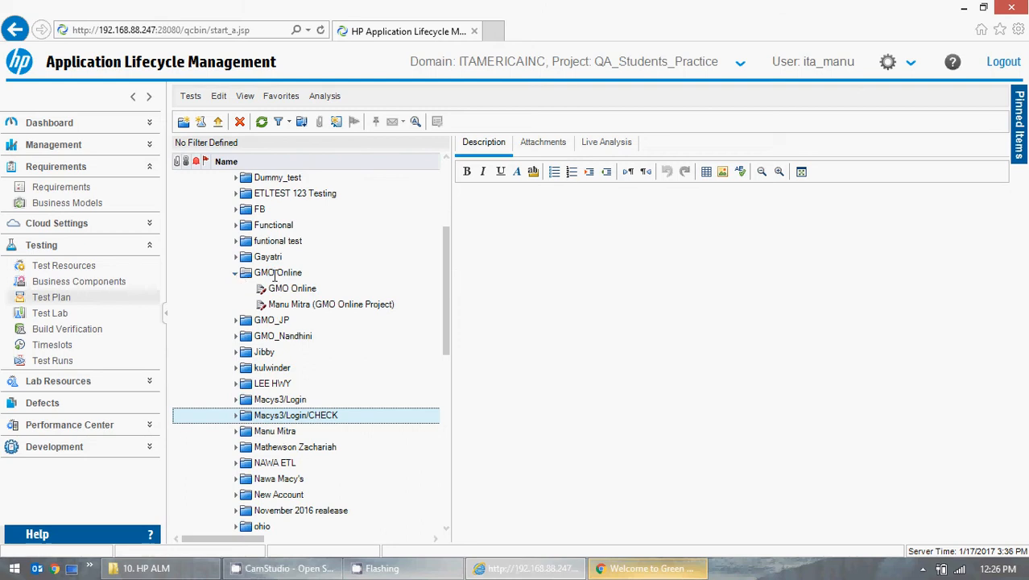
click(240, 276)
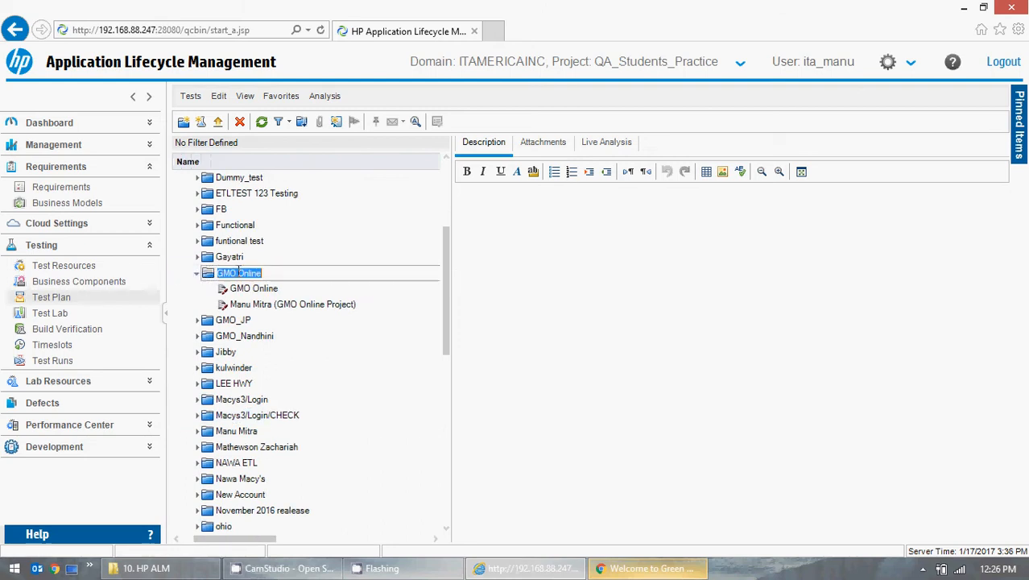
click(195, 276)
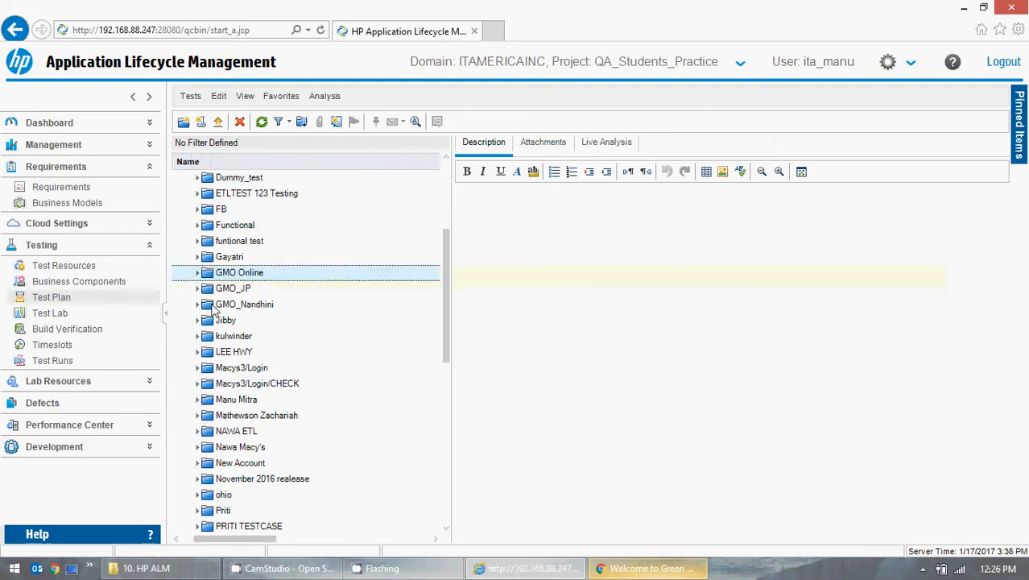
Look through the remaining folders of the Subject tree and return to the Subject root.
scroll(246, 328, down, 3)
scroll(256, 329, down, 6)
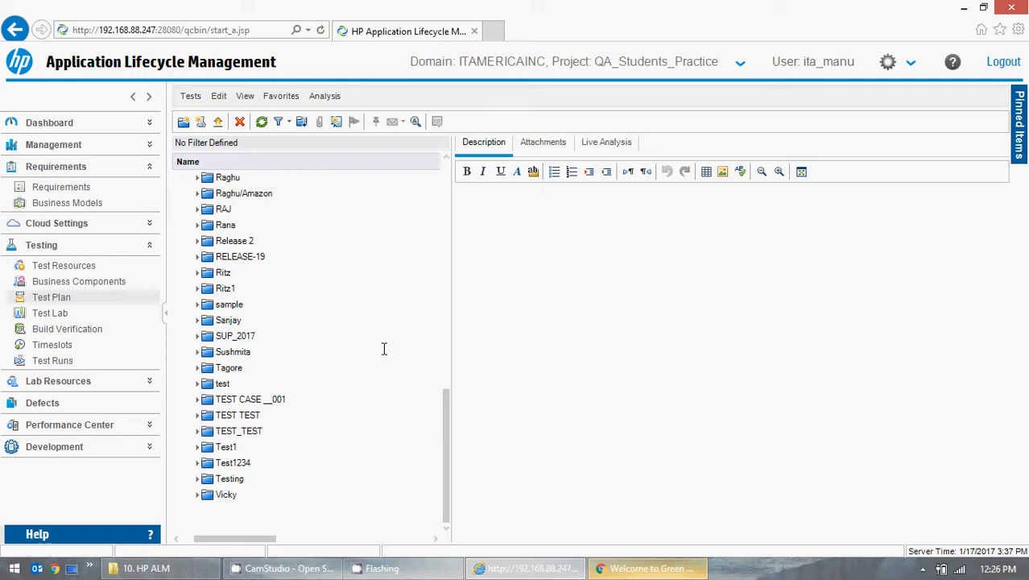
drag(443, 448, 444, 210)
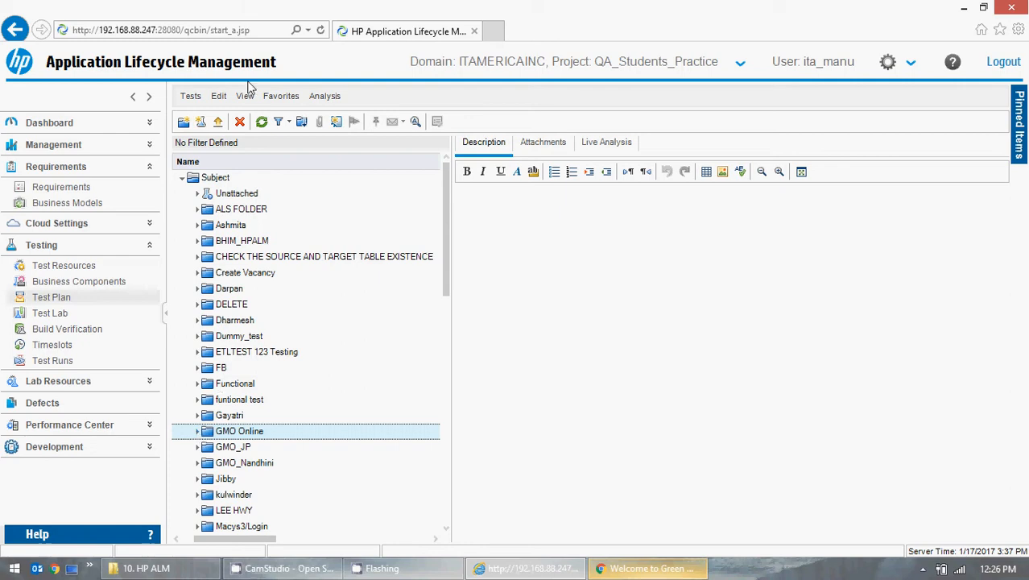
click(206, 178)
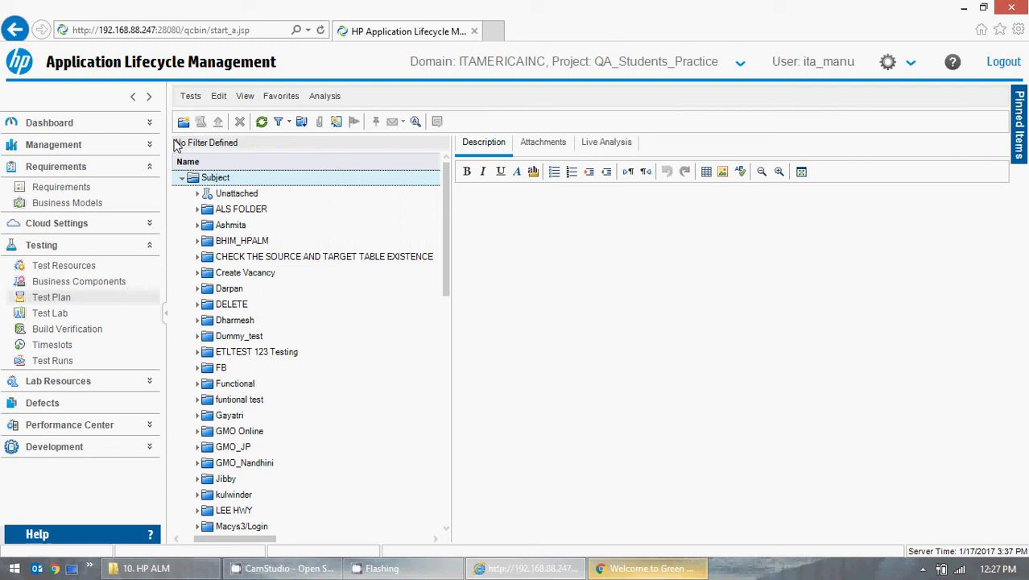
Check the contents of the DELETE folder in the Subject tree and collapse it.
click(203, 307)
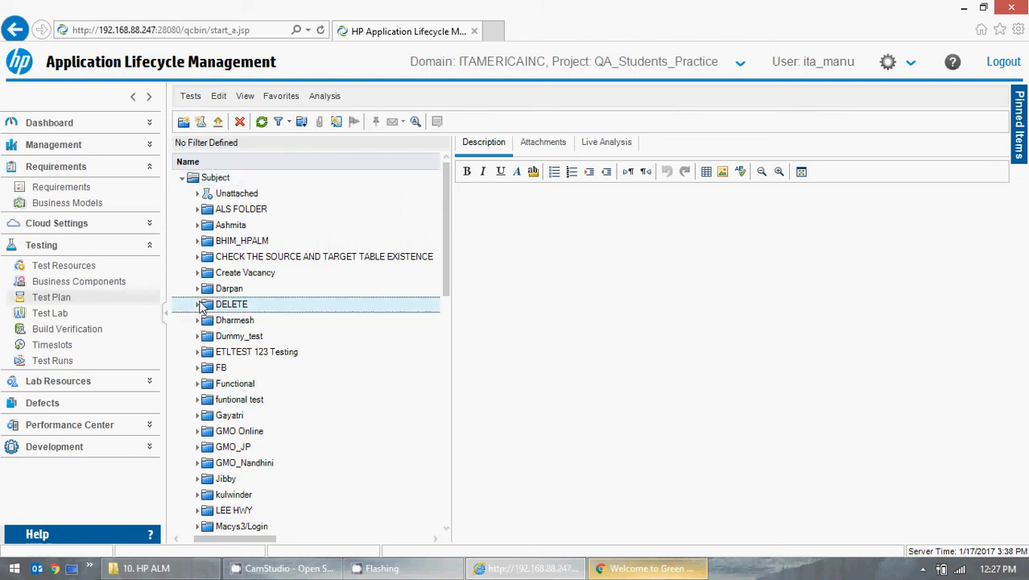
click(198, 305)
click(198, 309)
click(197, 304)
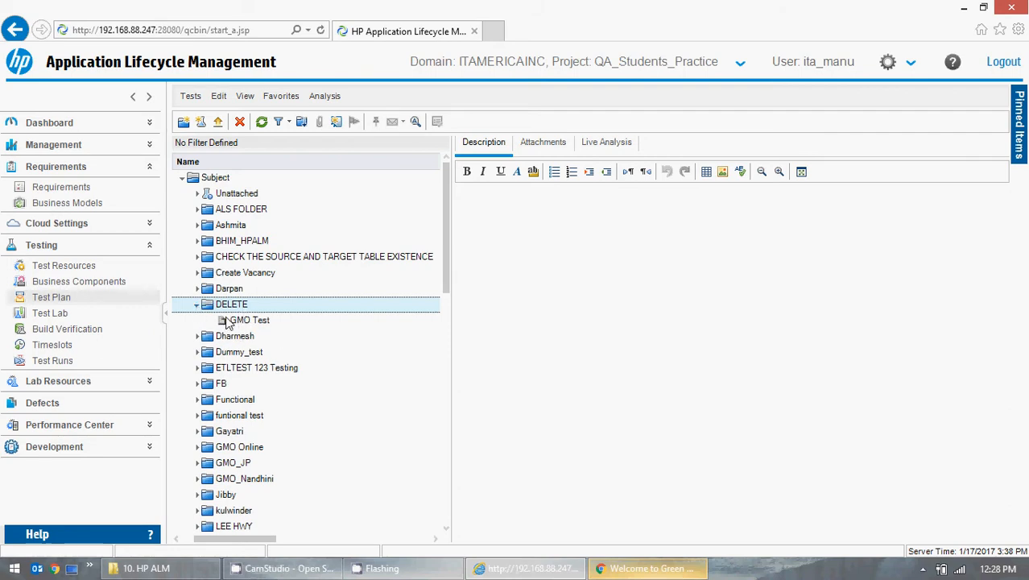
click(197, 306)
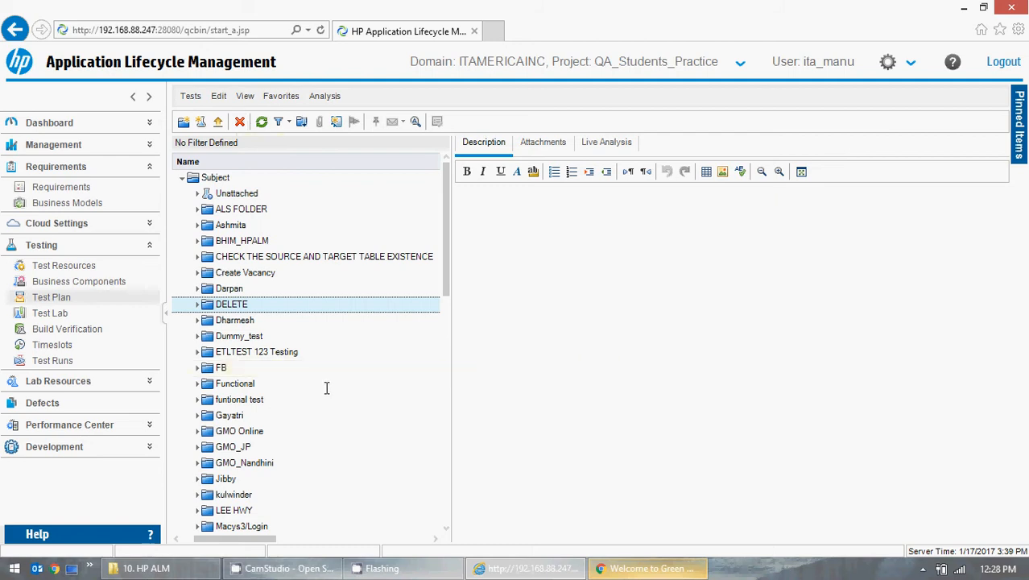
Delete both existing tests from the GMO Online folder and confirm the deletion.
click(197, 431)
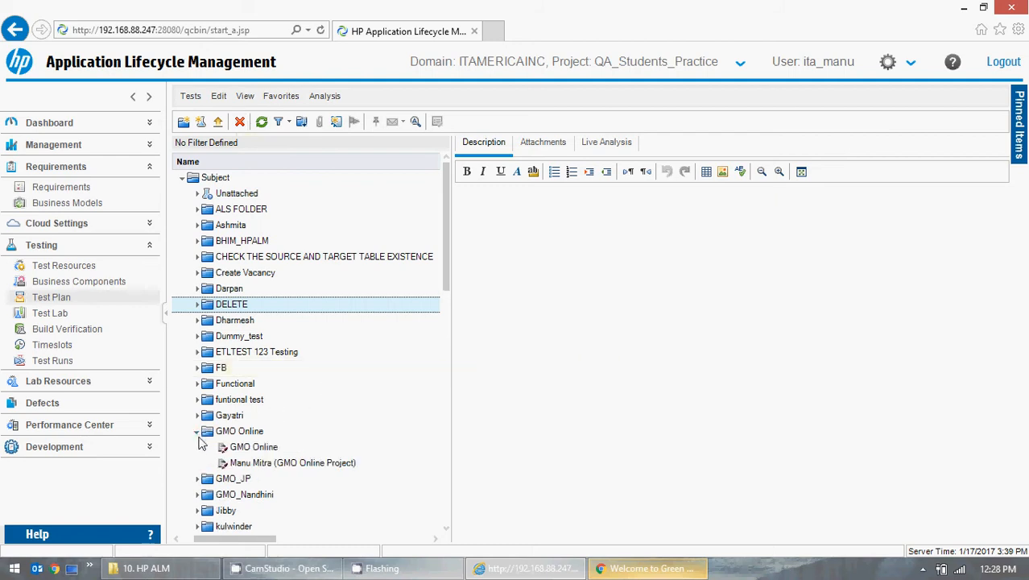
drag(447, 223, 450, 269)
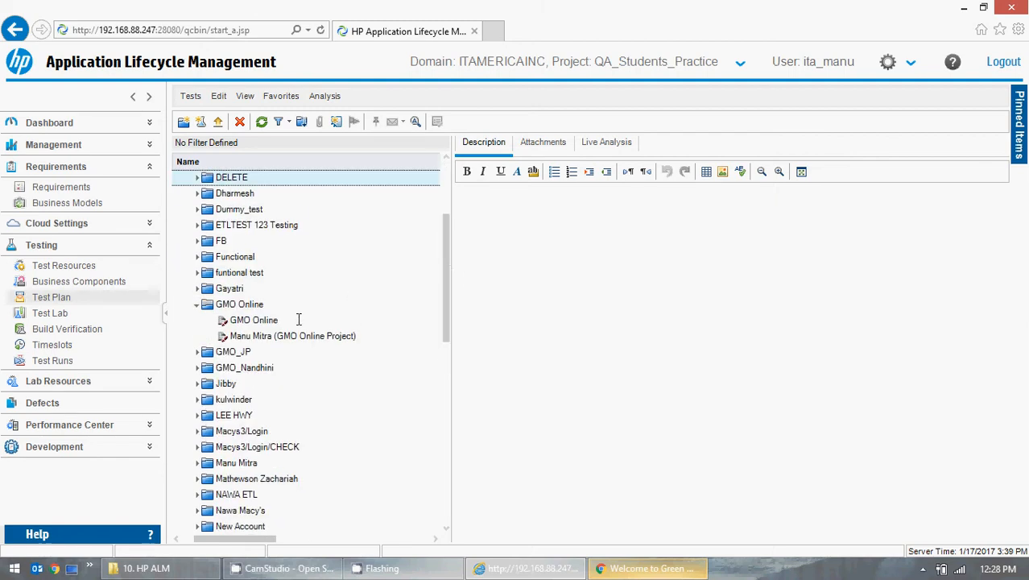
click(251, 321)
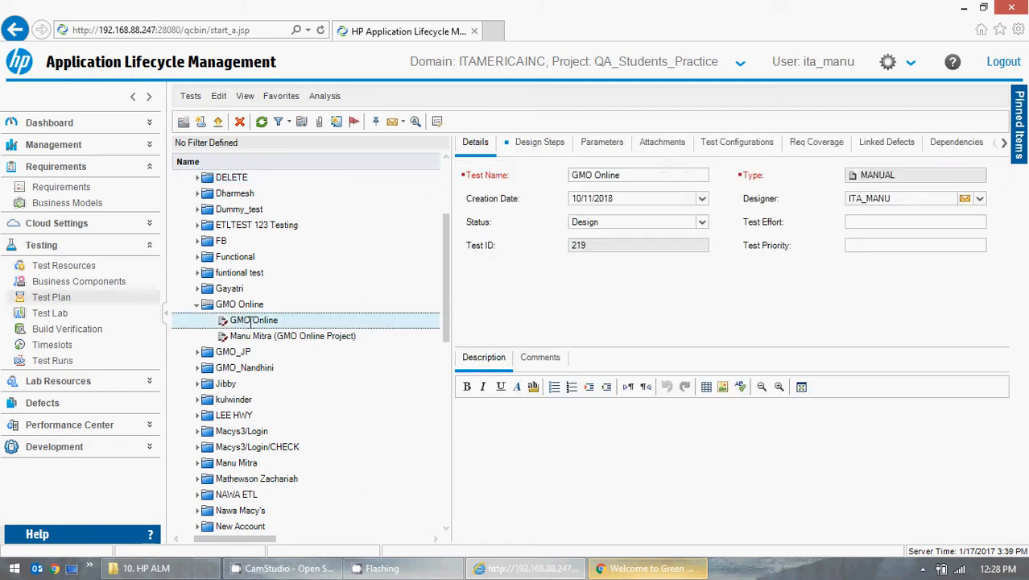
click(252, 336)
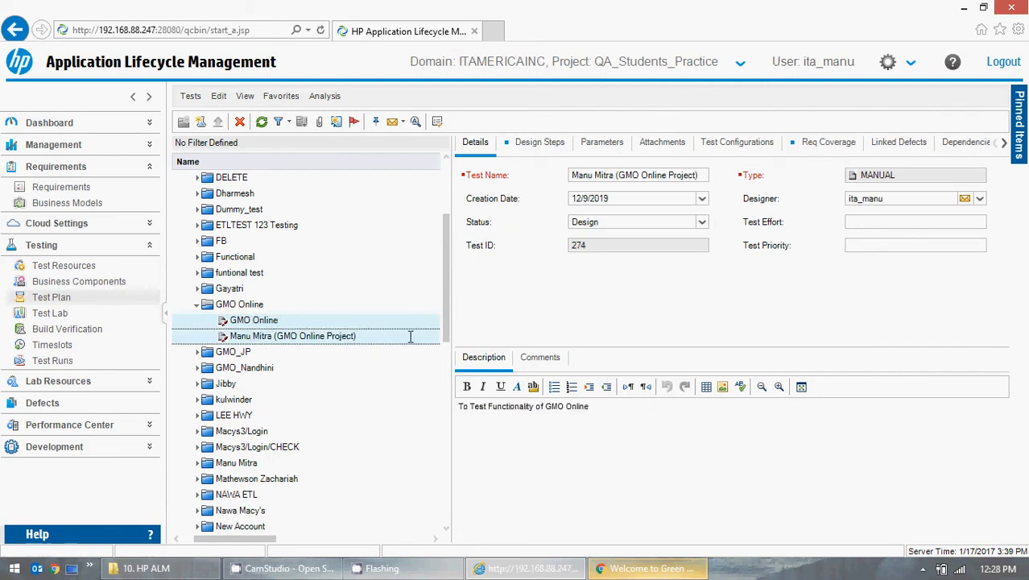
click(239, 122)
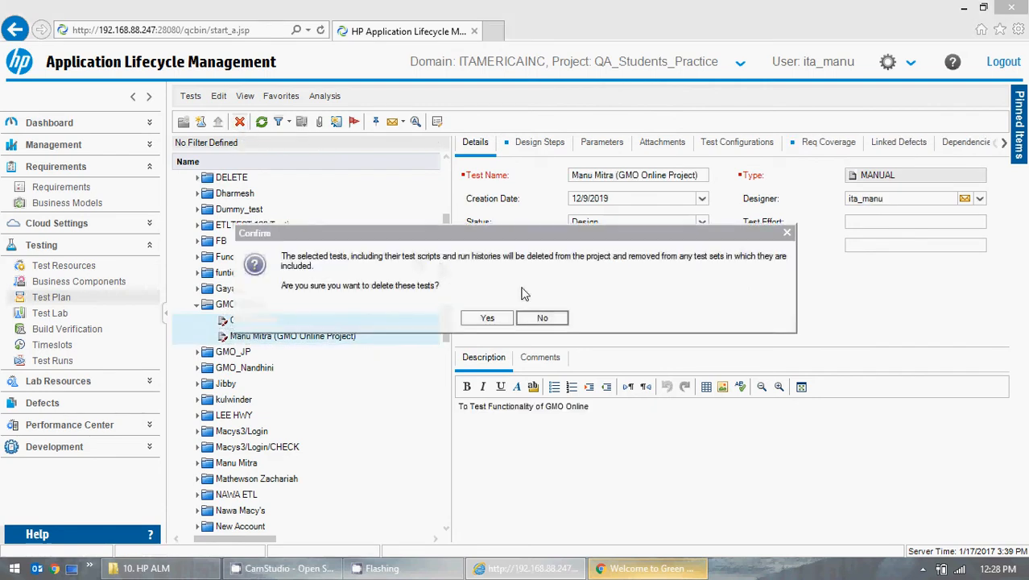
click(493, 316)
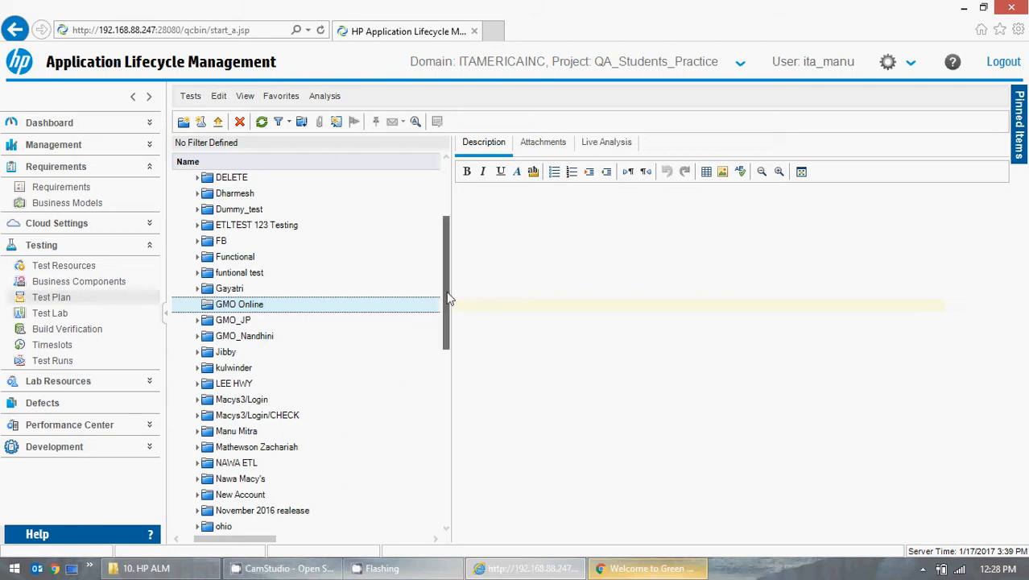
Start a new test in the GMO Online folder, named GMO Online Project, with creation date 1/6/2020.
scroll(449, 343, down, 1)
drag(449, 342, 333, 173)
click(216, 178)
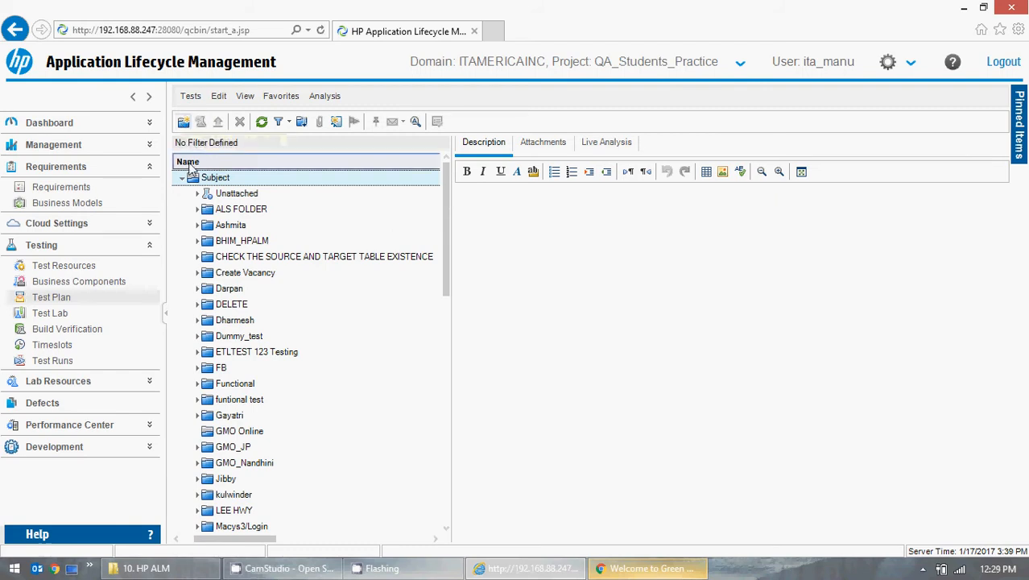
click(234, 431)
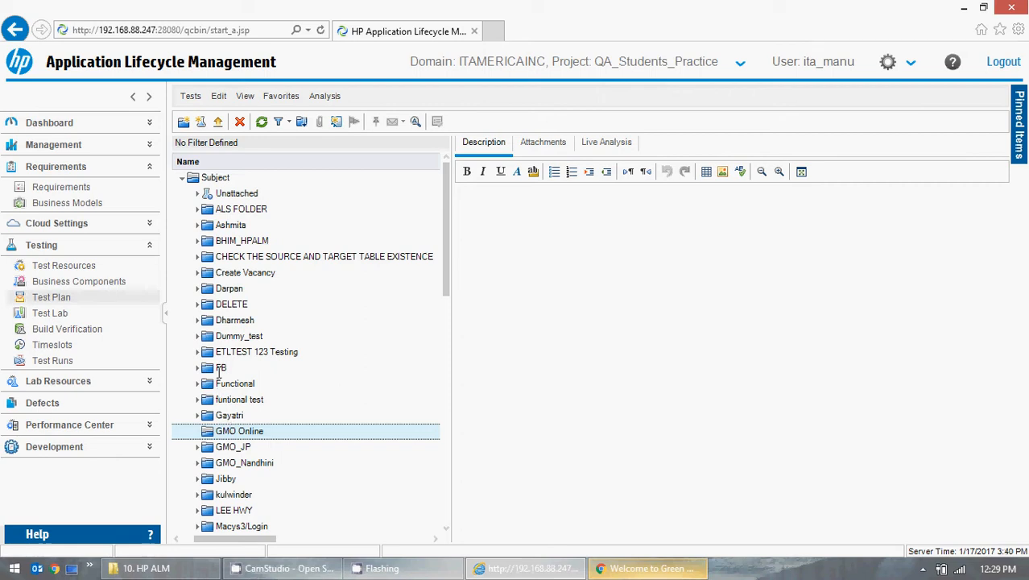
click(201, 123)
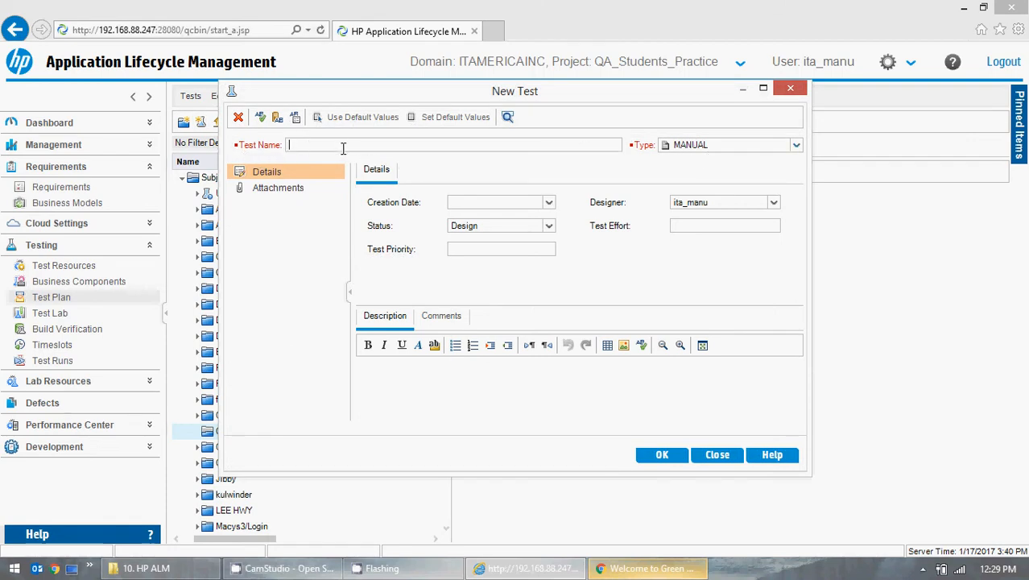
text(GMO Online Project)
click(549, 202)
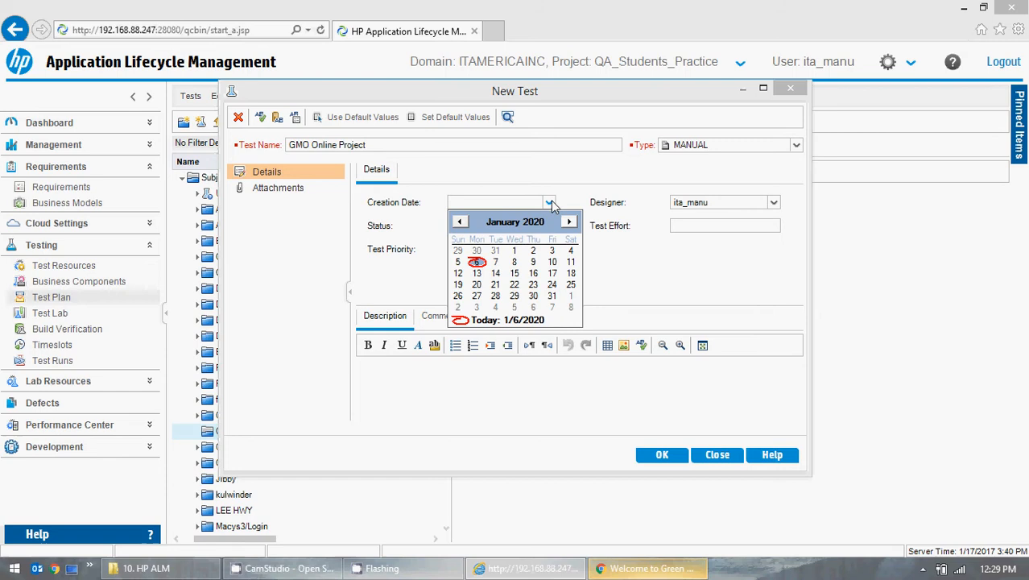
click(477, 261)
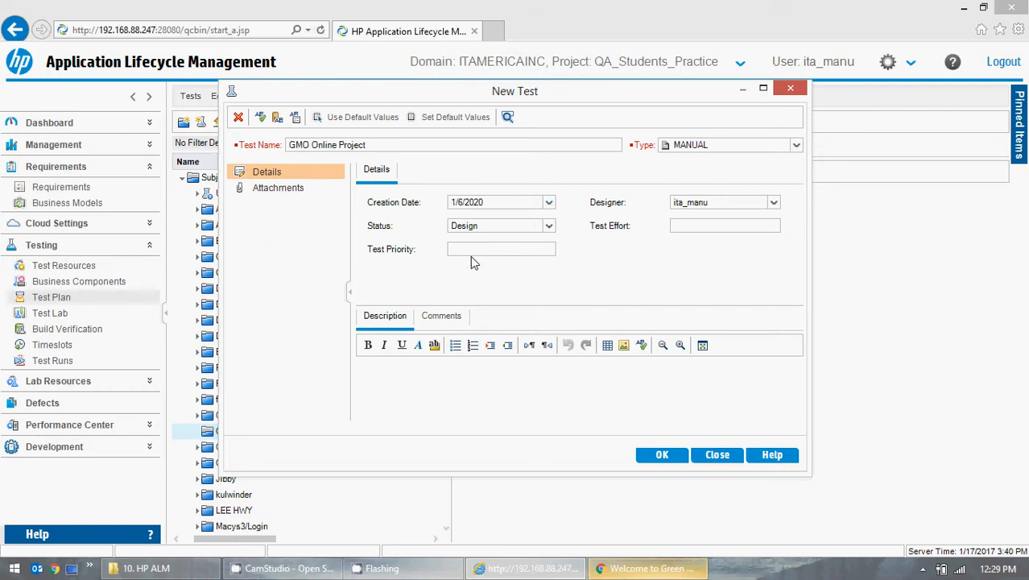
Set the new test's Test Effort to 10, keeping its status as Design and its type as MANUAL.
click(548, 228)
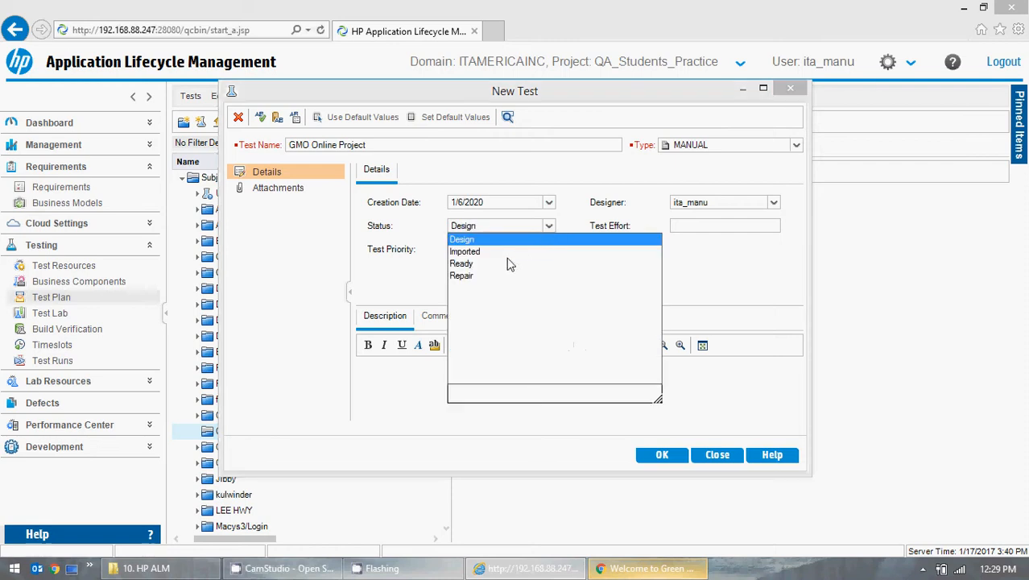
click(405, 266)
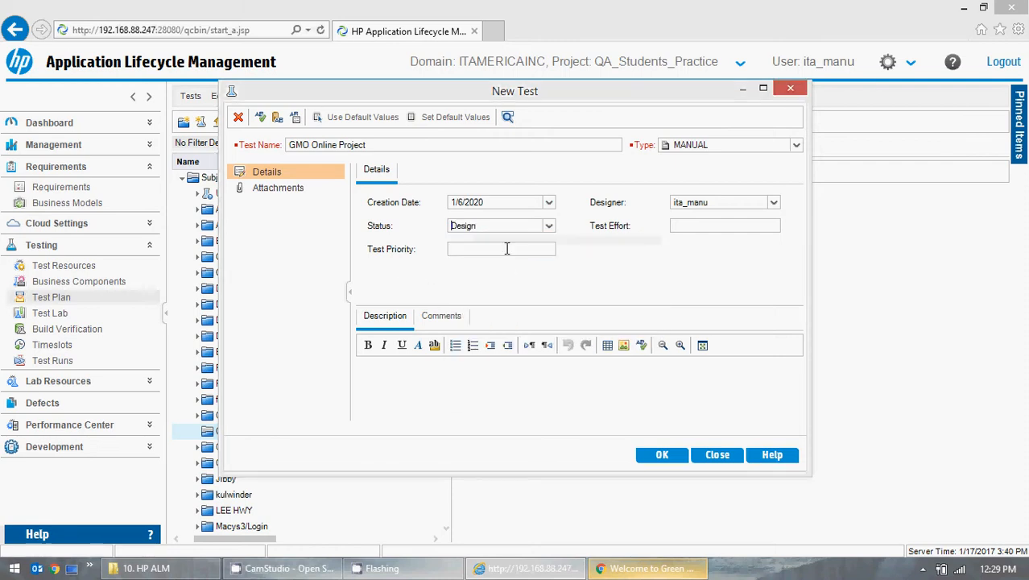
click(710, 226)
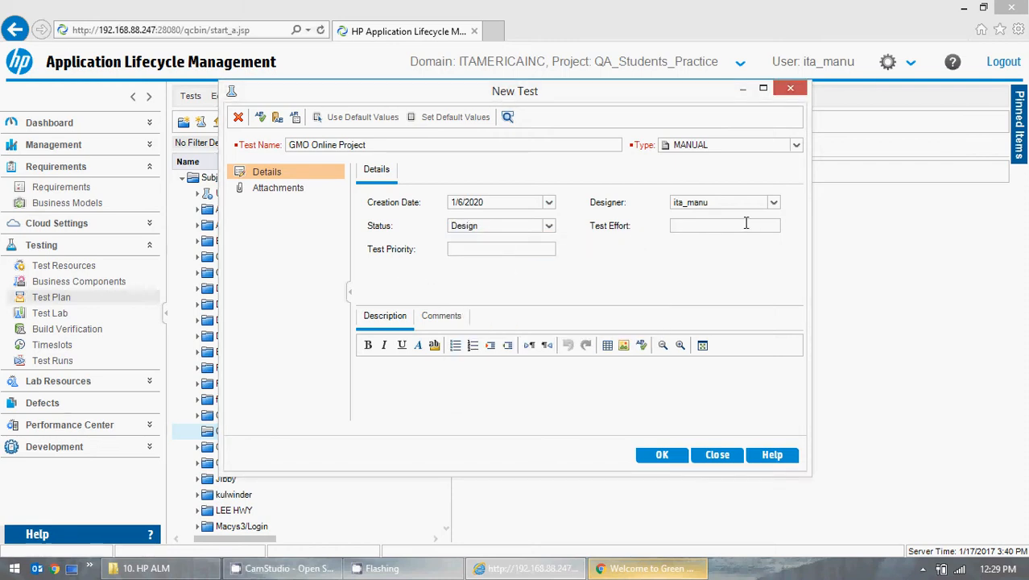
text(10)
click(454, 252)
click(409, 378)
click(797, 146)
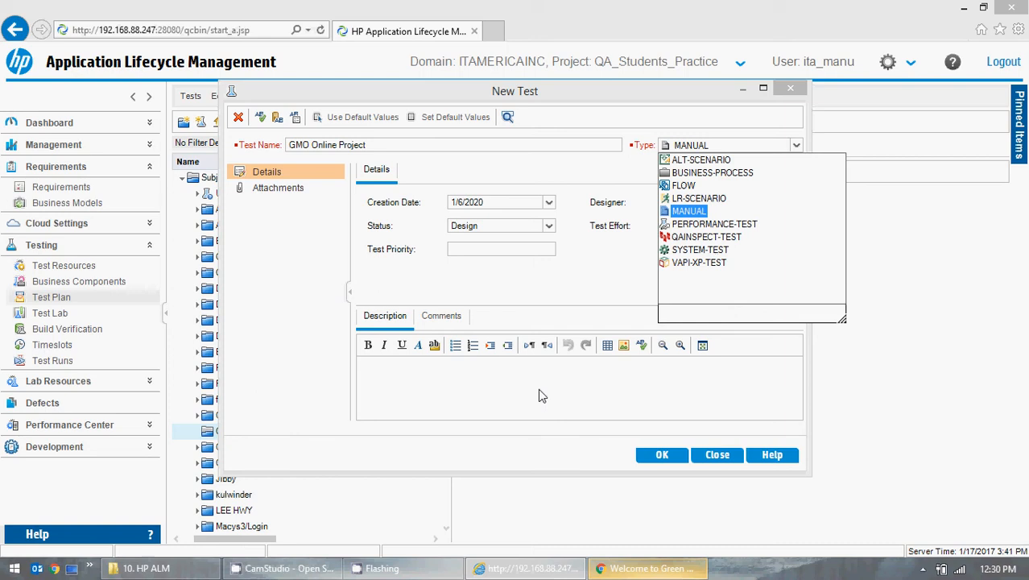
click(575, 289)
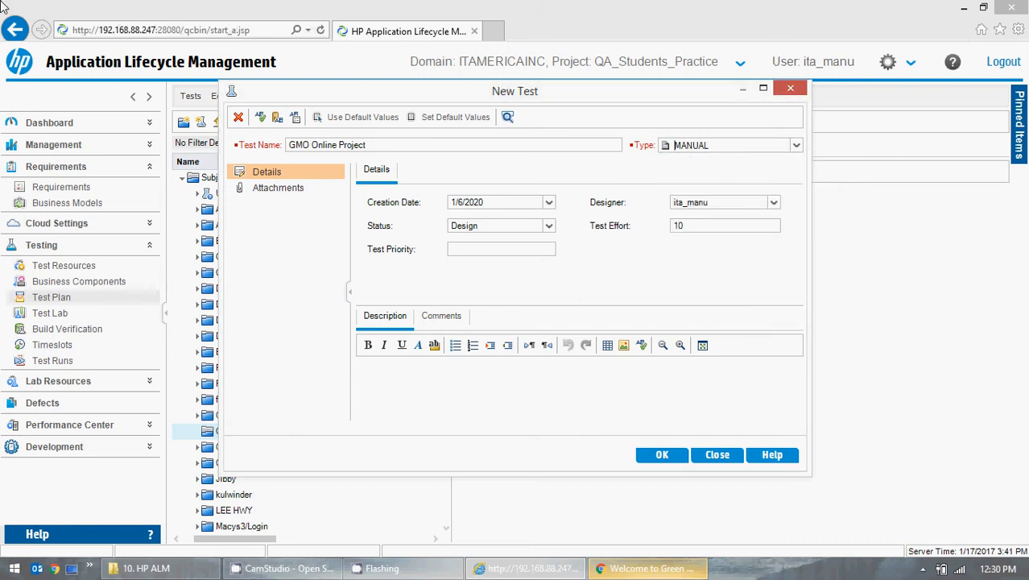
Describe the test as "To test functionalities and features of GMO Online" and create it.
click(463, 399)
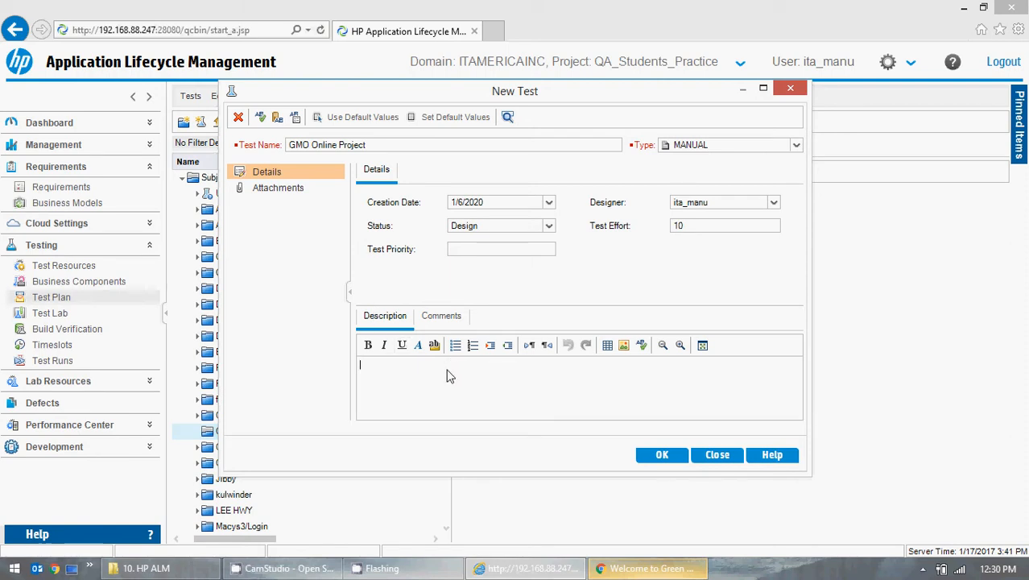
click(395, 376)
text(To test functionalities and features of GMO ONline)
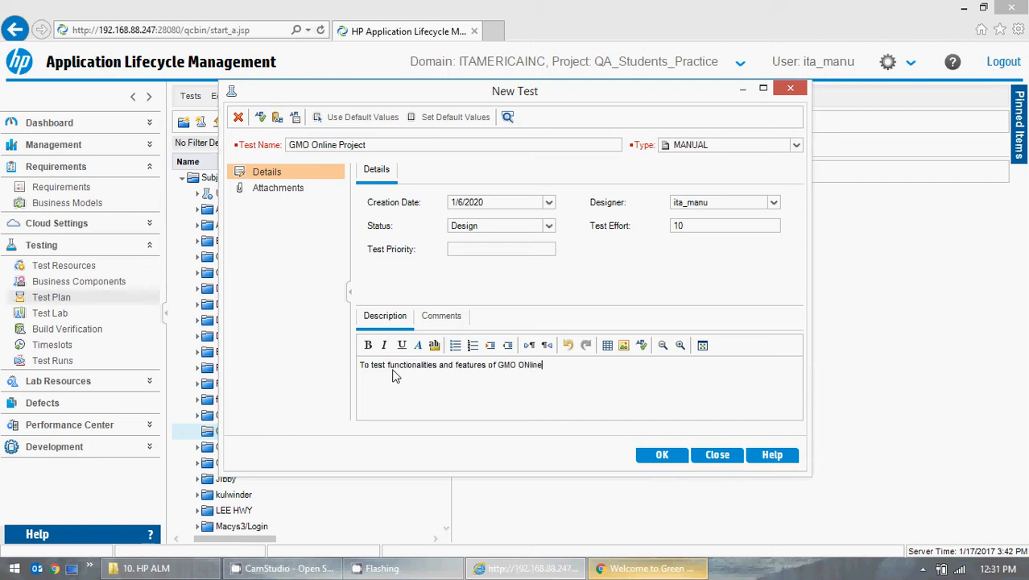
key(BackSpace)
key(BackSpace)
key(BackSpace)
key(BackSpace)
key(BackSpace)
text(nline.)
click(661, 456)
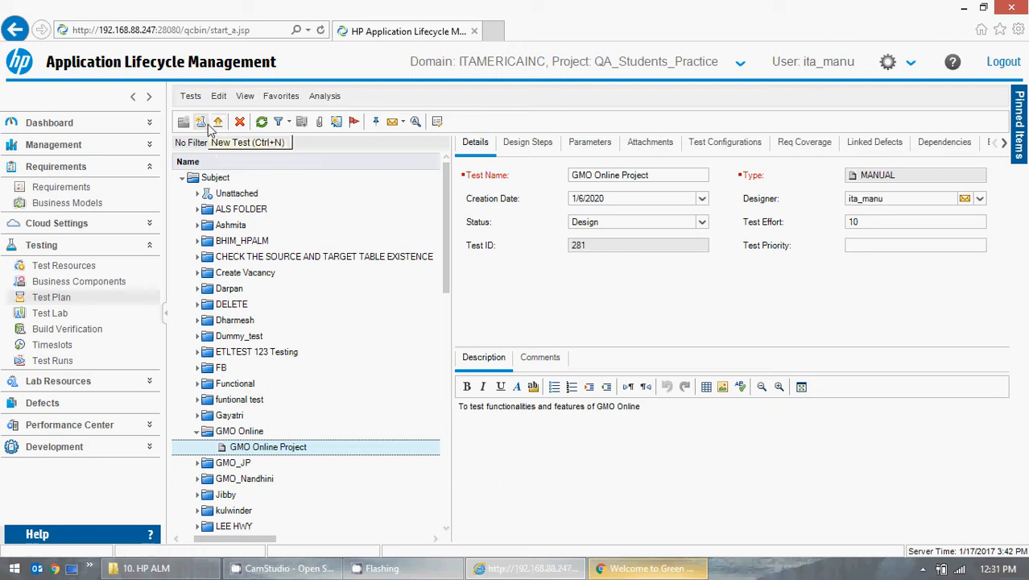
Compare the information of the GMO Online folder with that of the GMO Online Project test inside it.
click(242, 435)
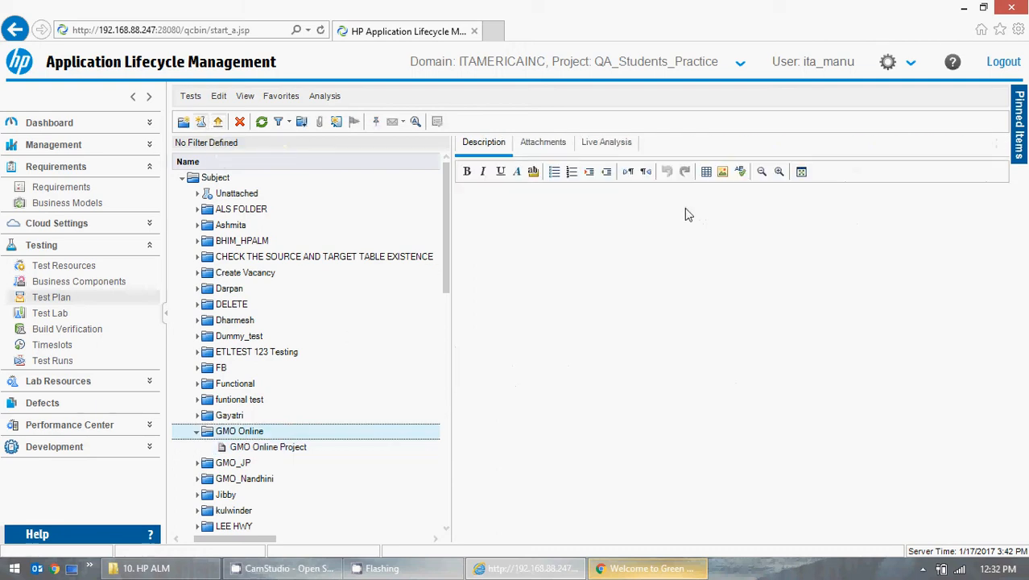
click(283, 449)
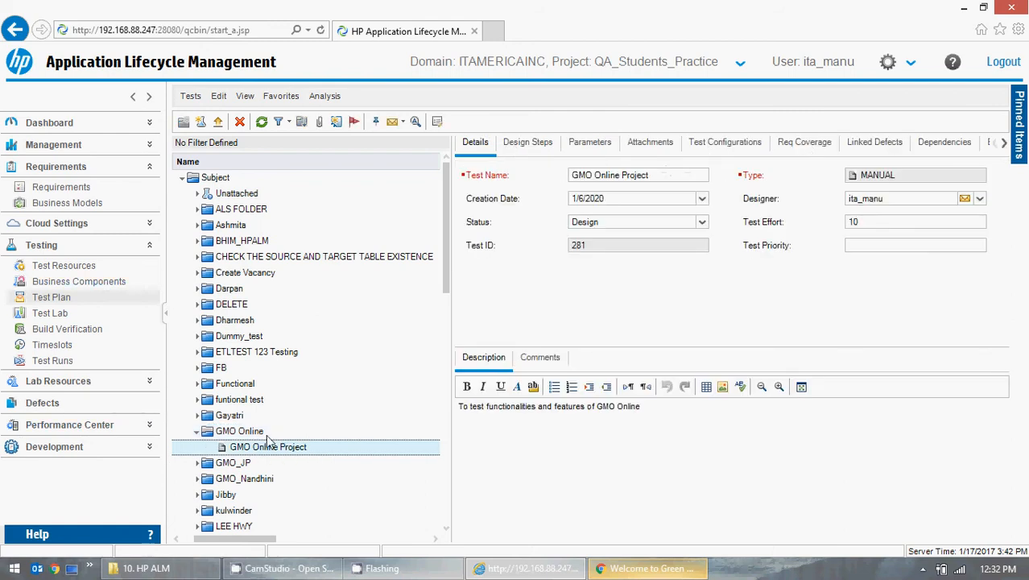
click(255, 433)
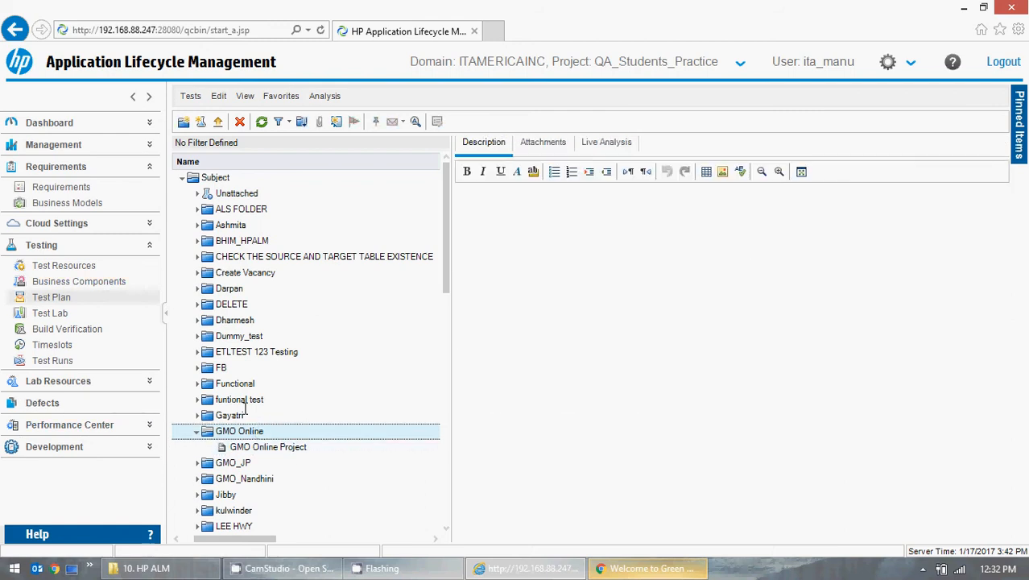
click(274, 448)
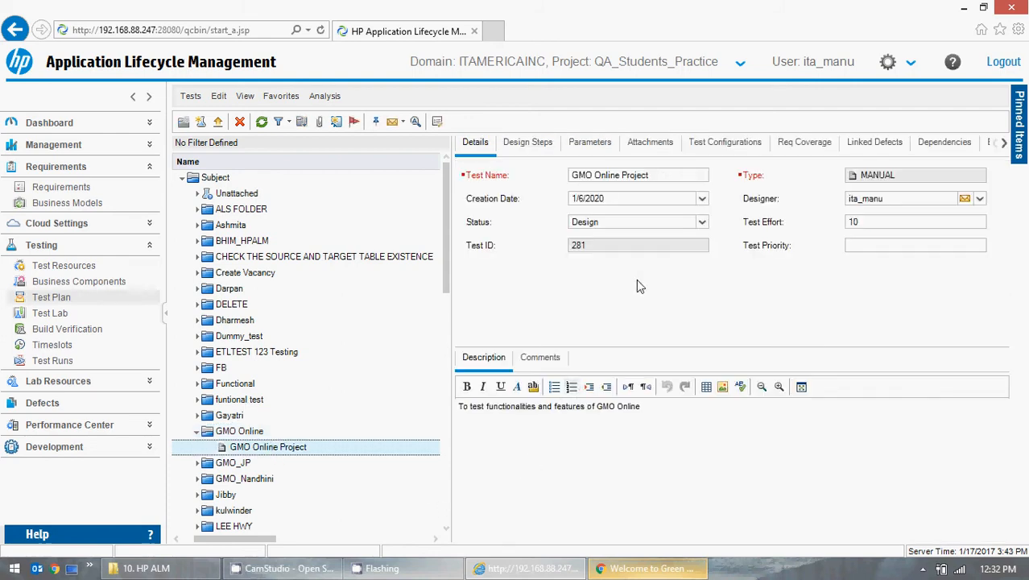
Check the Test ID and design steps of the GMO Online Project test, and return to its details.
double_click(609, 245)
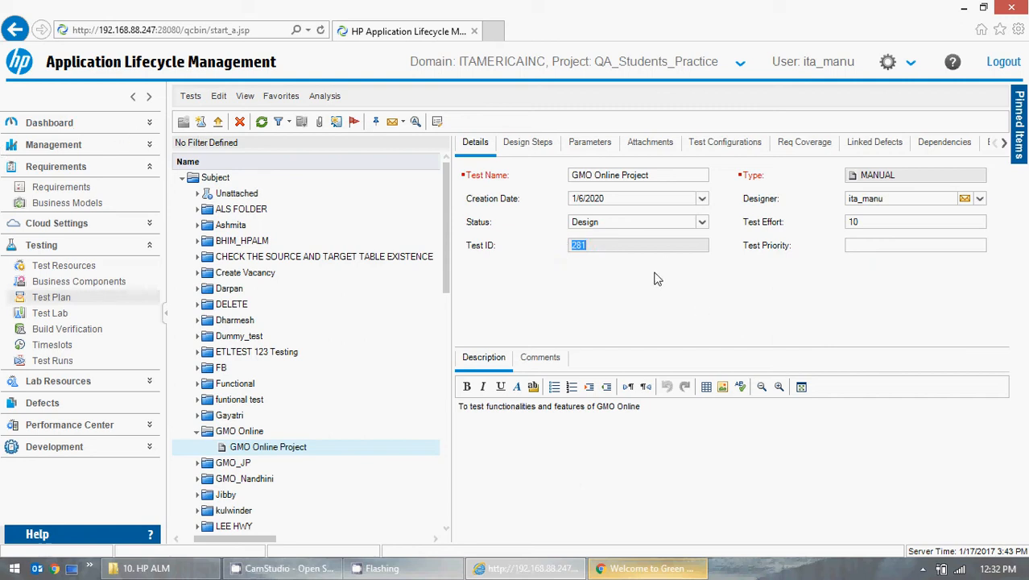
click(539, 144)
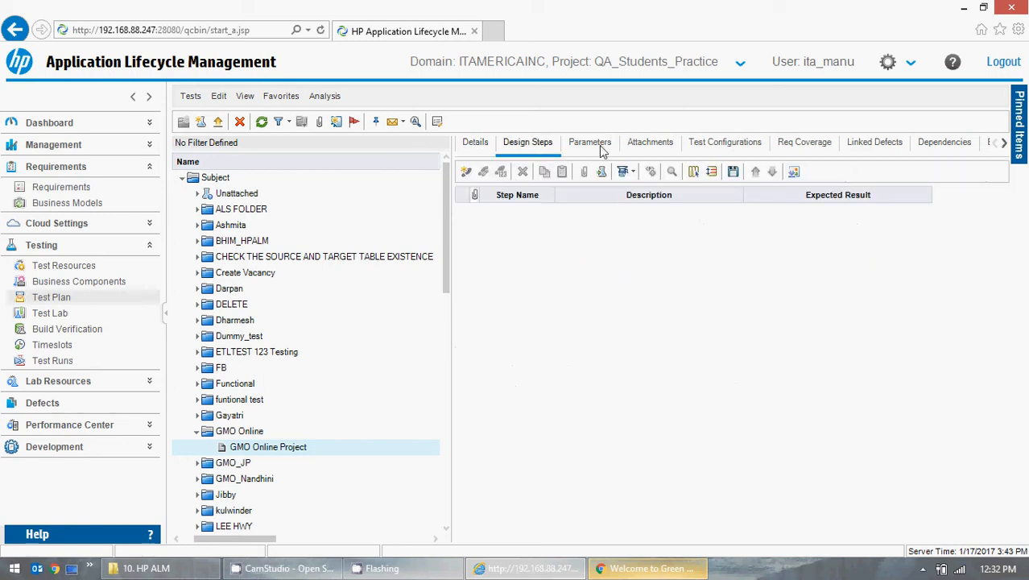
click(476, 145)
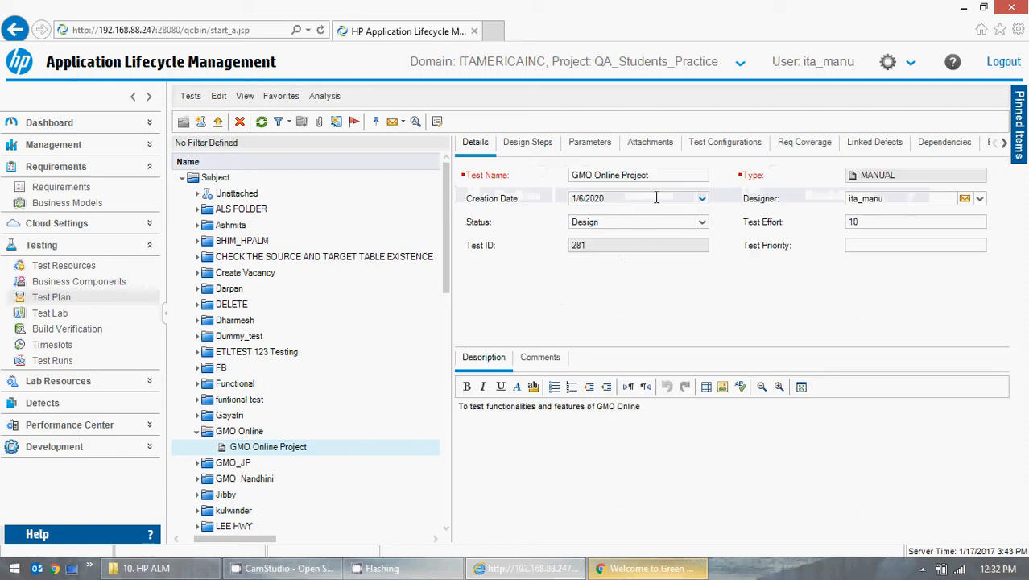
Review the GMO Online Project test's ID, type and designer, and view its full details window.
double_click(609, 248)
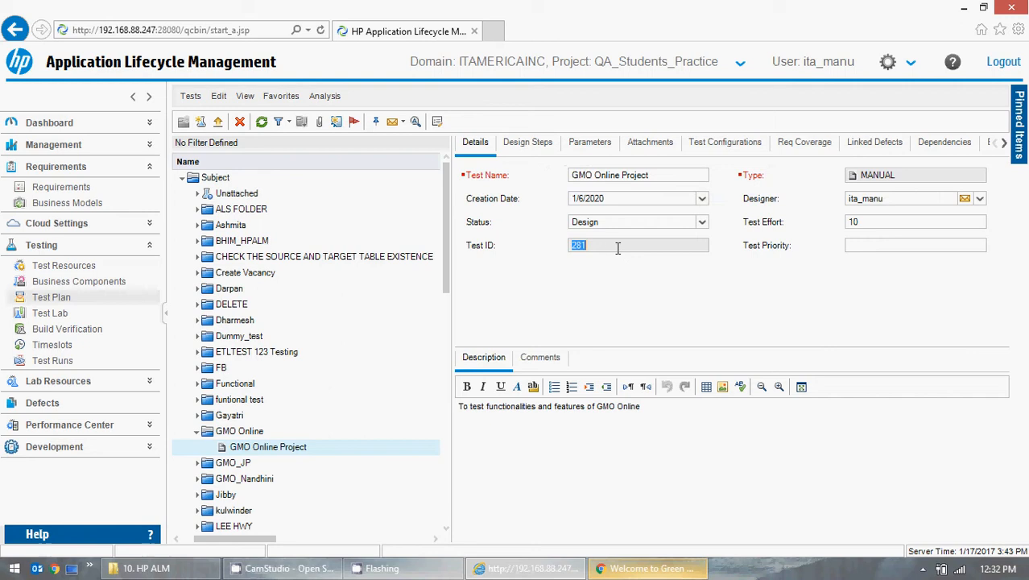
click(679, 425)
double_click(896, 175)
click(282, 451)
double_click(282, 451)
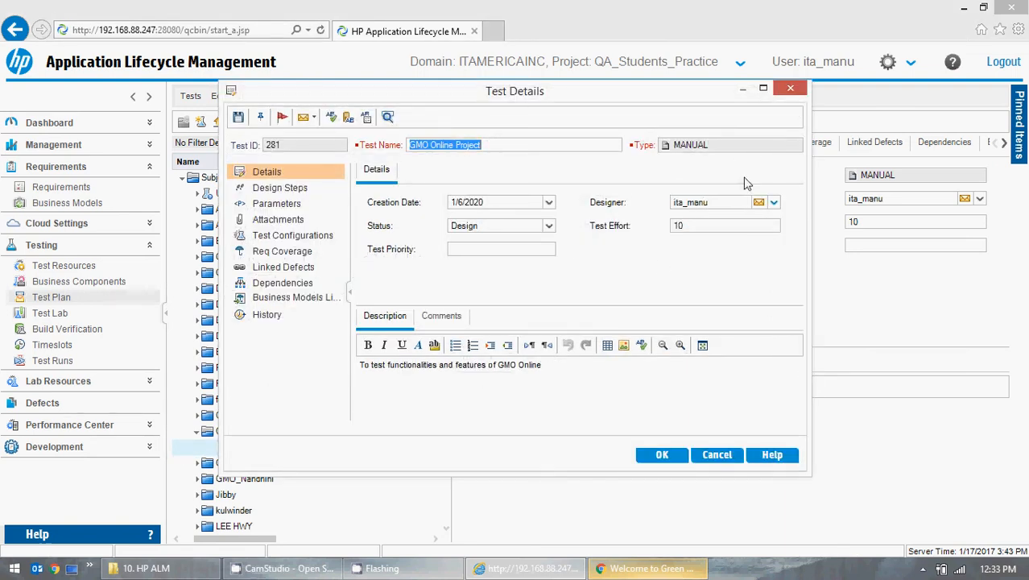
click(789, 89)
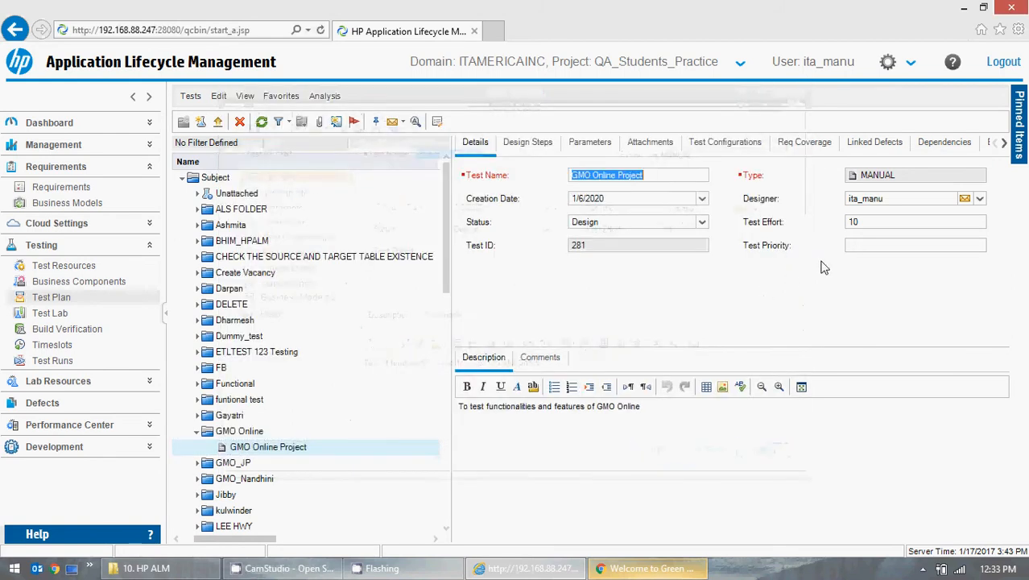
click(892, 197)
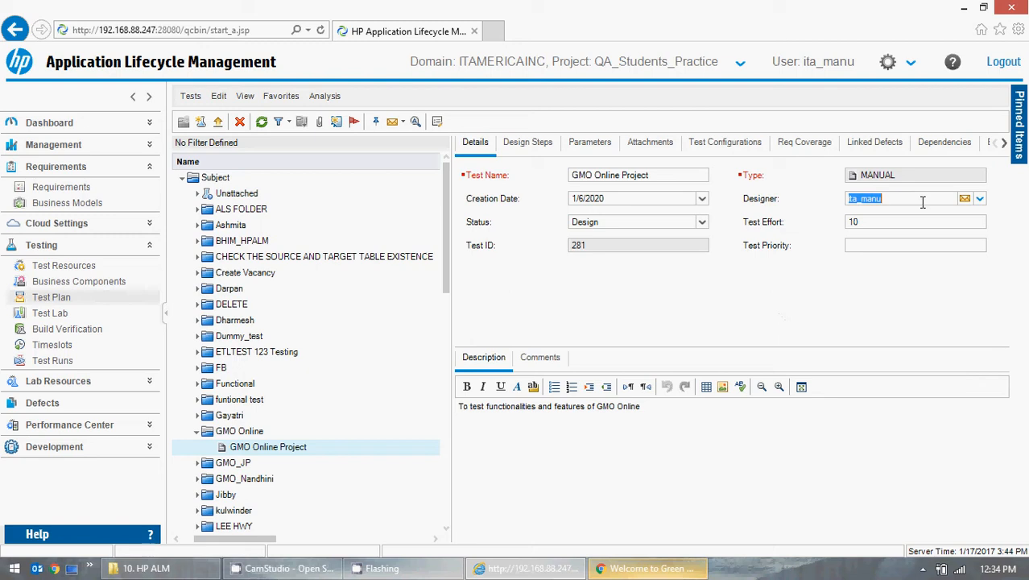
click(888, 198)
Check the test's design steps and examine the GMO OnLine home page in Chrome, returning to HP ALM.
click(530, 145)
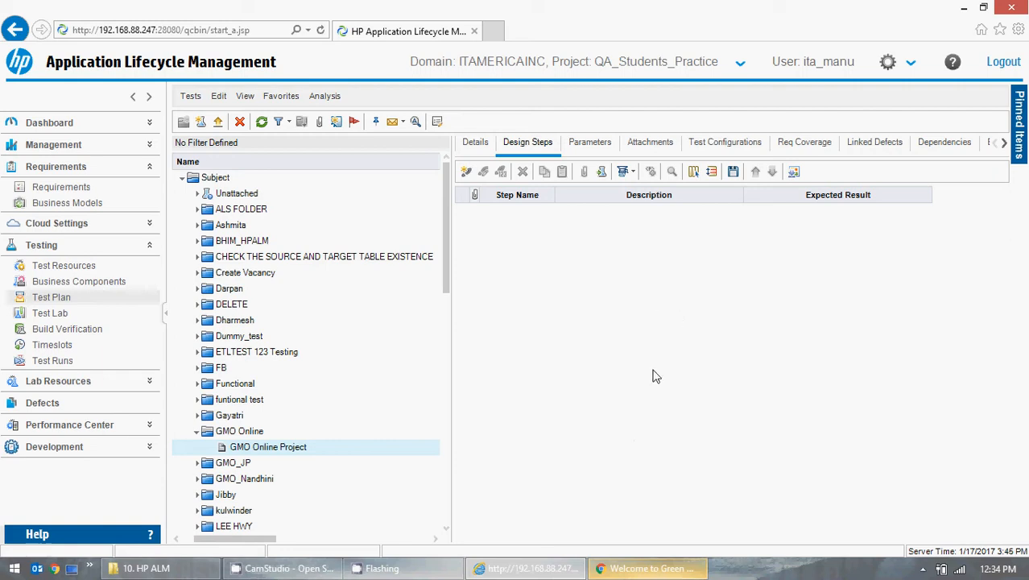
click(648, 569)
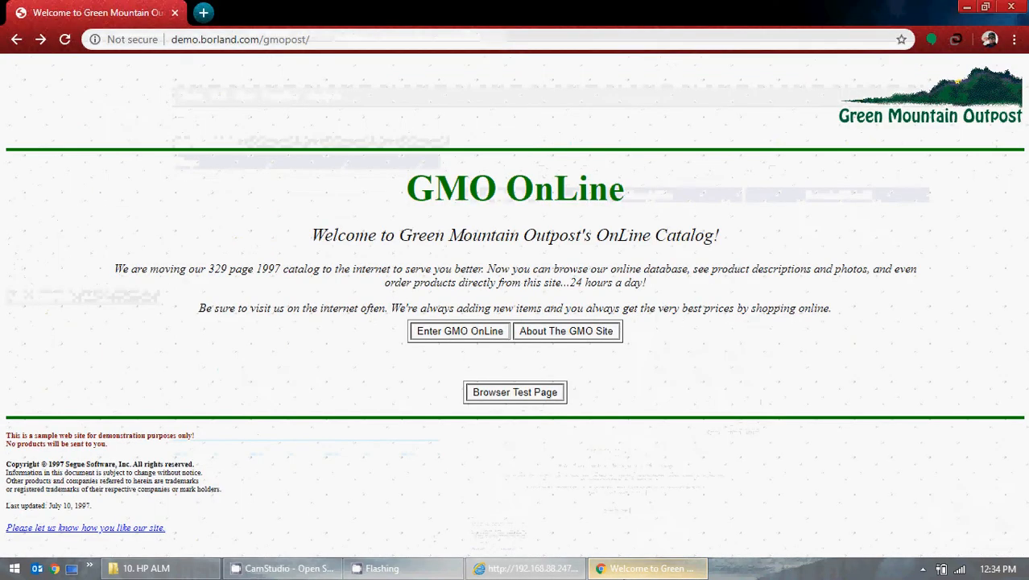
click(627, 573)
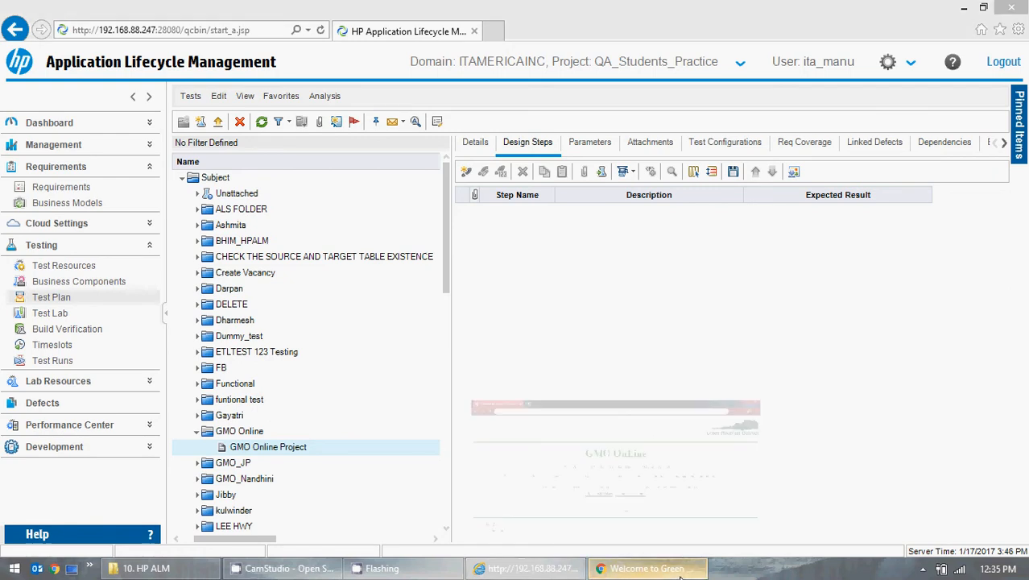
click(648, 568)
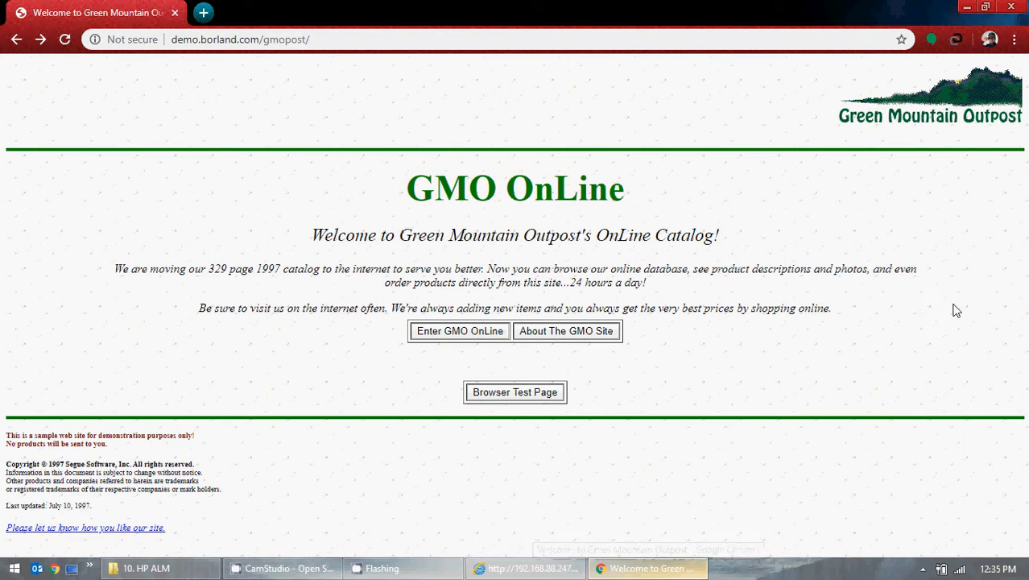
click(967, 6)
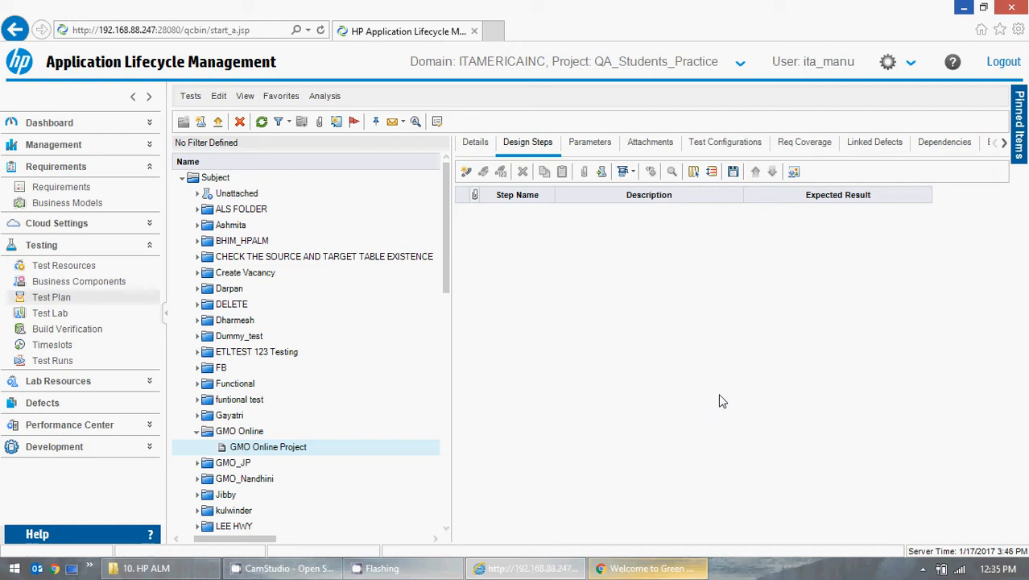
click(691, 568)
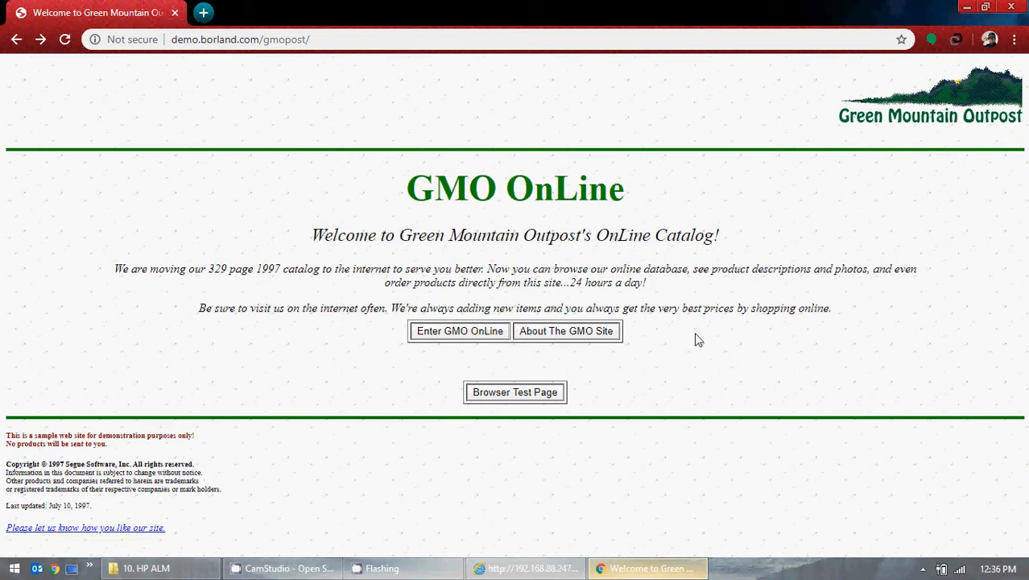
click(966, 8)
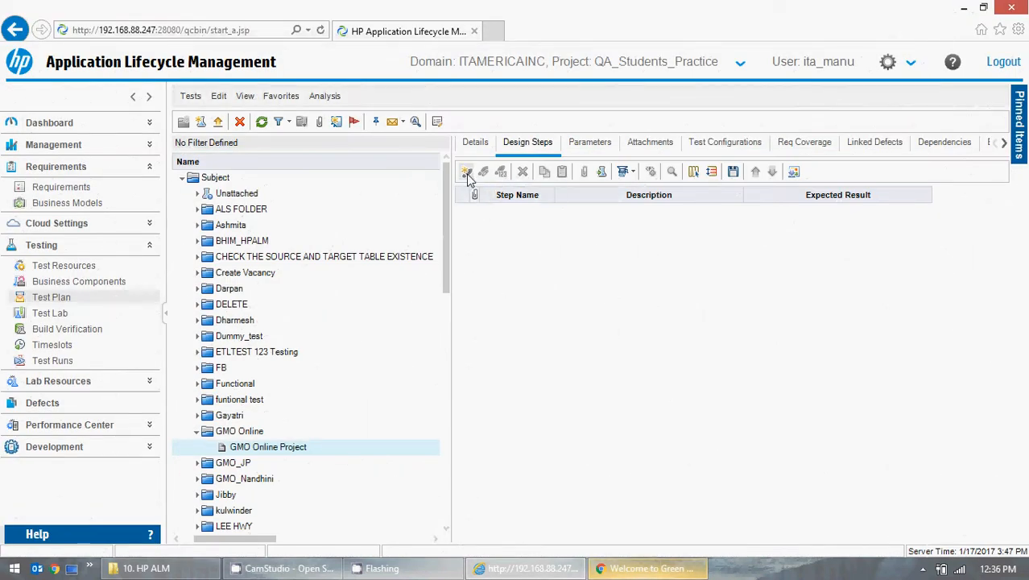
click(467, 176)
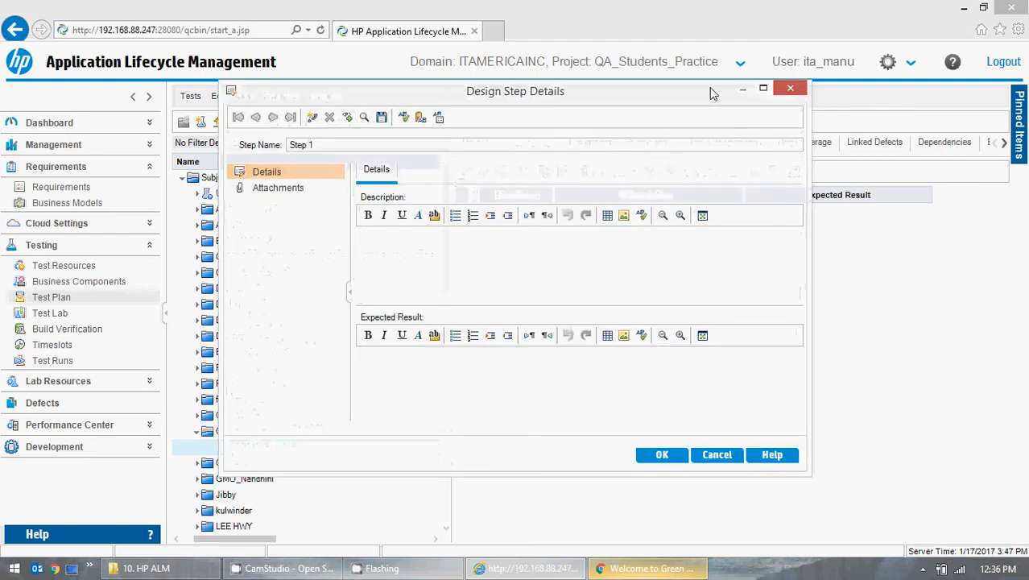
click(790, 88)
click(517, 318)
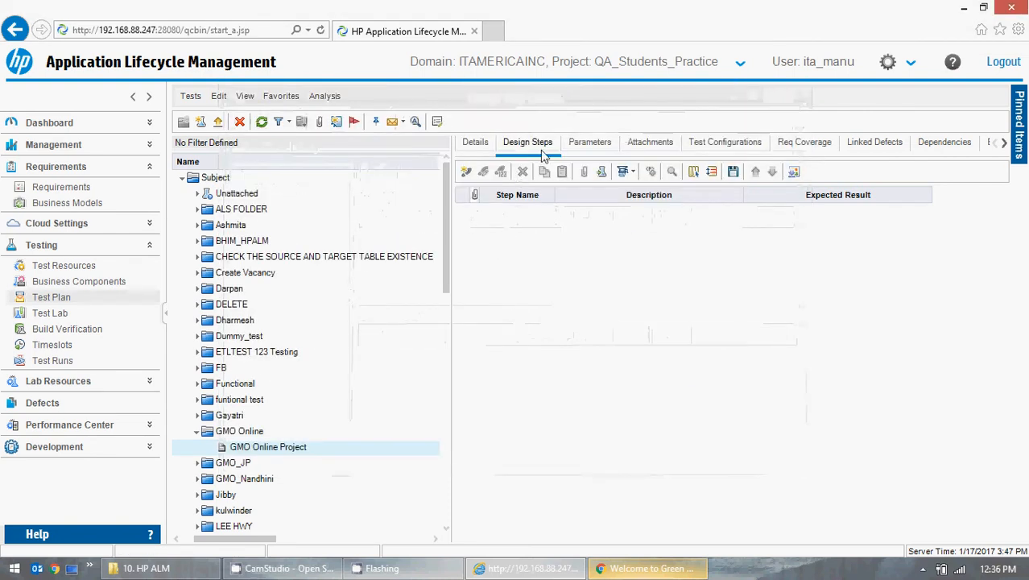
click(468, 174)
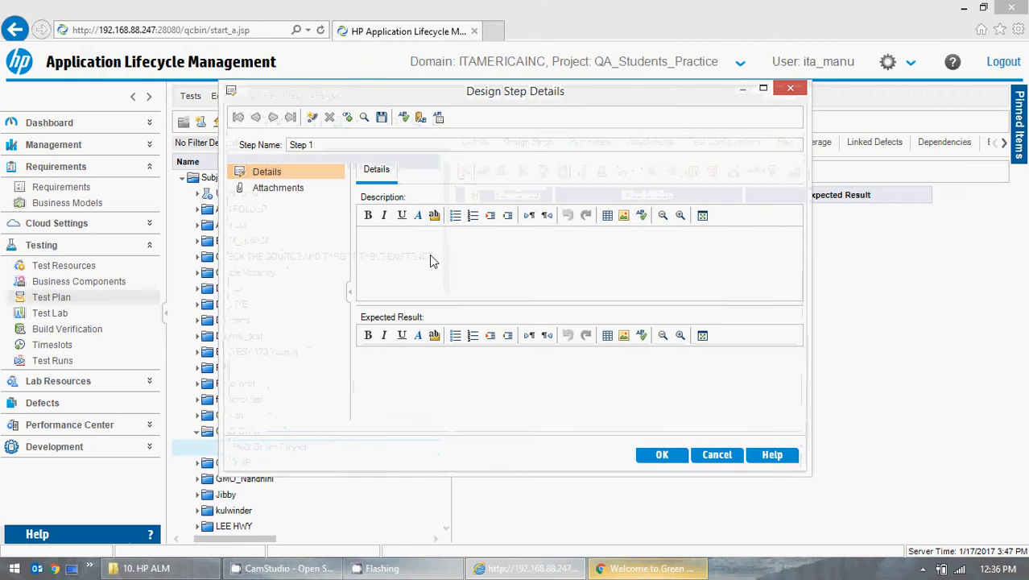
click(612, 569)
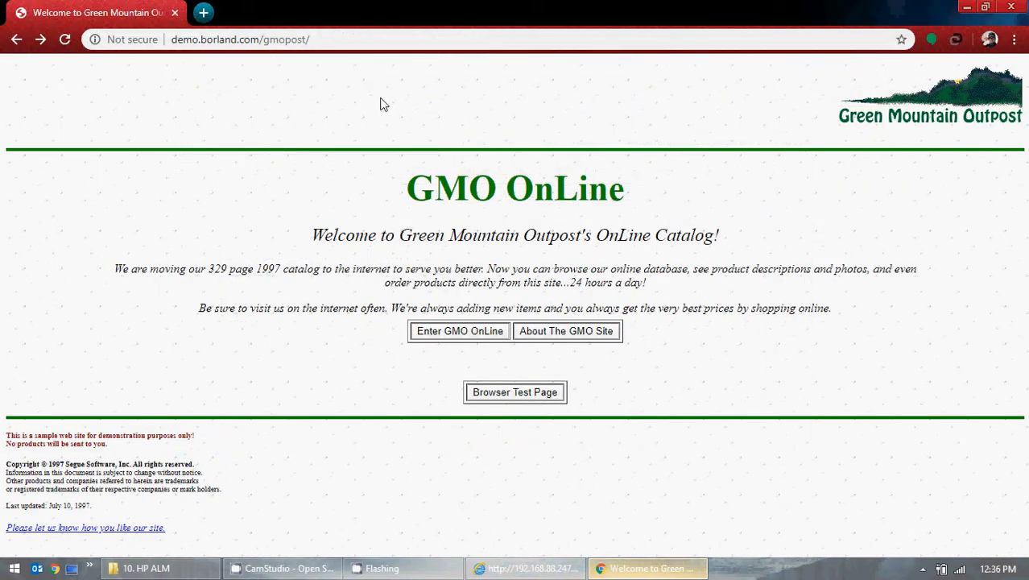
click(334, 47)
key(ctrl+c)
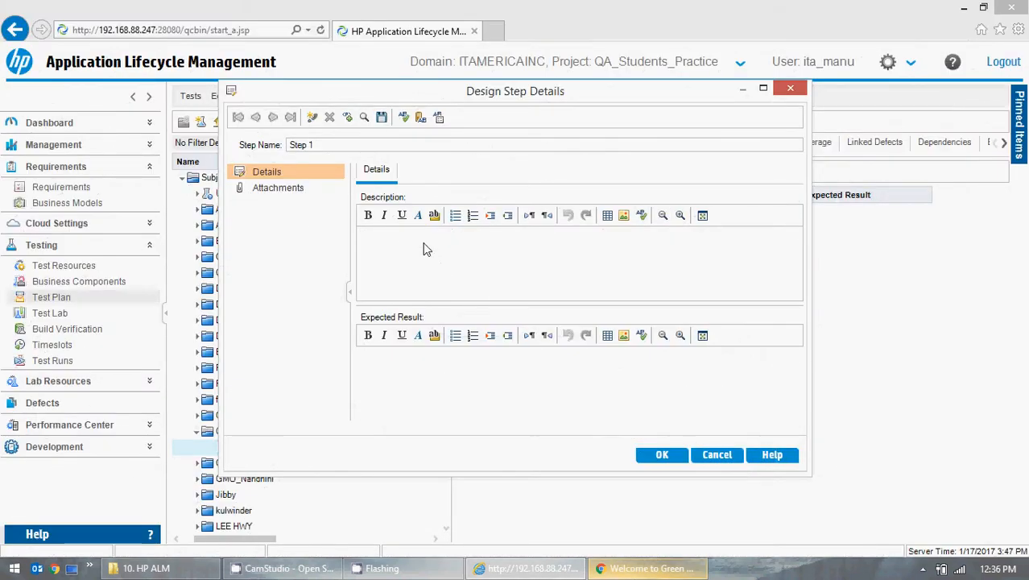
click(419, 244)
text(Enter the url ())
key(ctrl+v)
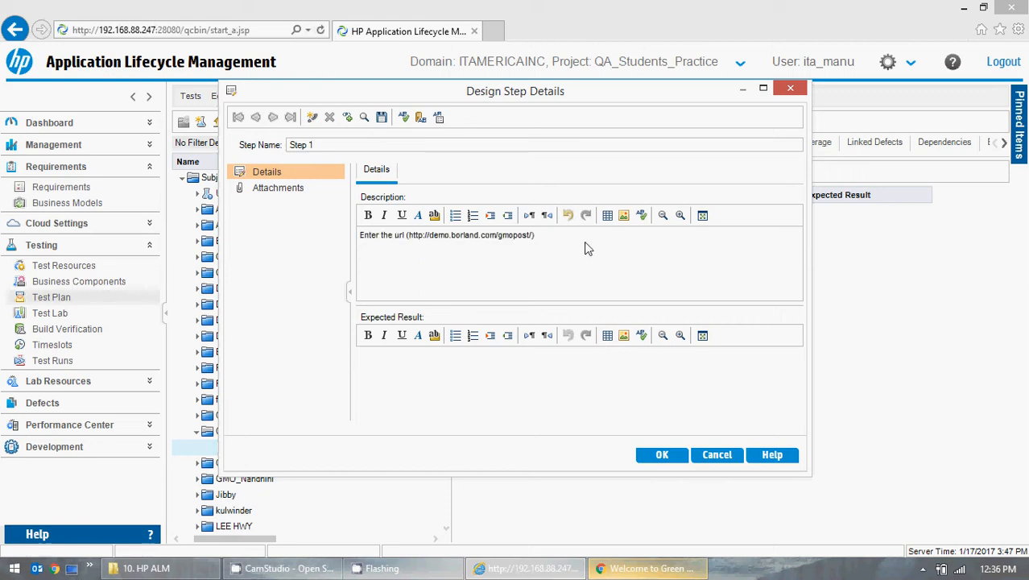
key(End)
text(in to the Chrome Browser)
Check the GMO OnLine page in Chrome and append "and hit Enter" to Step 1's description in HP ALM.
click(673, 569)
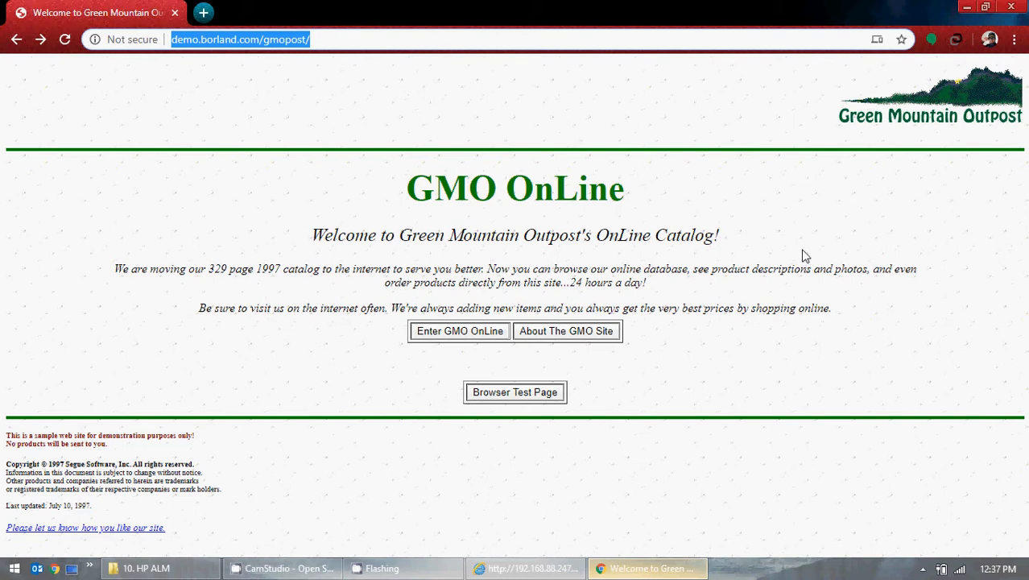
click(966, 7)
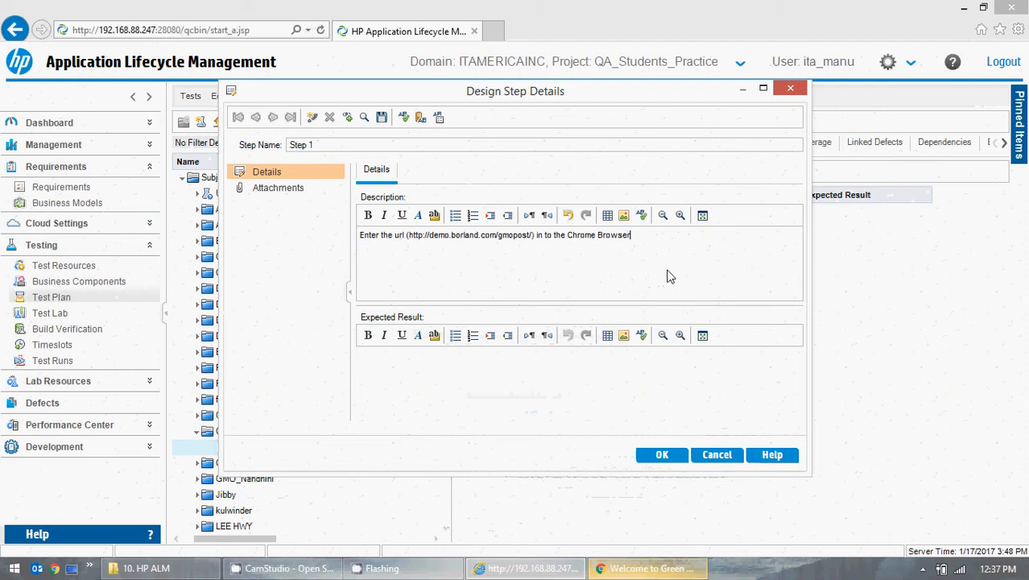
click(421, 376)
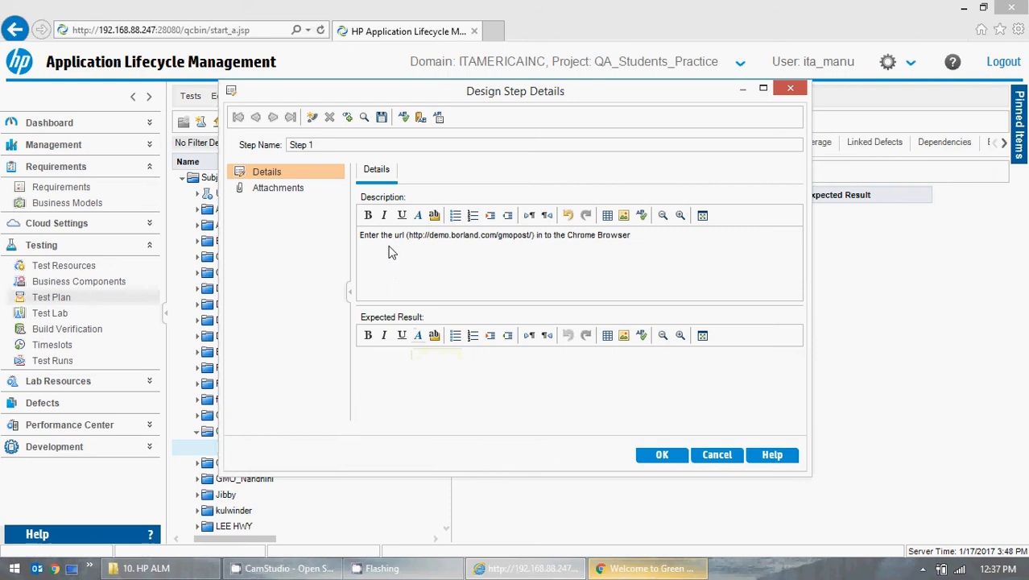
click(666, 249)
text(Enter)
Try out Step 1 in Chrome by loading the copied GMO OnLine address in a new tab, and return to HP ALM.
click(649, 569)
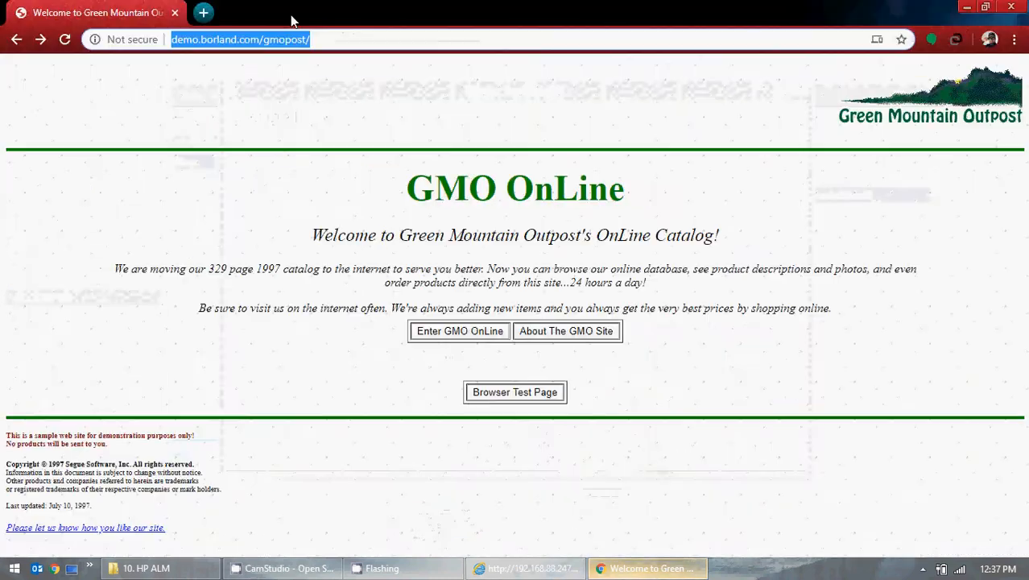
click(322, 42)
drag(322, 42, 2, 35)
key(ctrl+c)
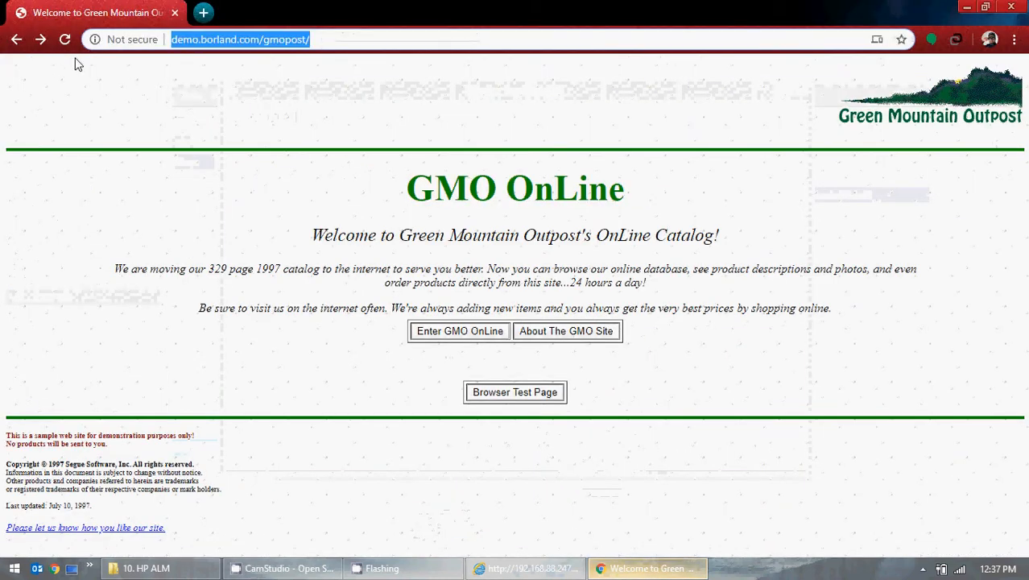
click(206, 13)
click(176, 13)
key(ctrl+v)
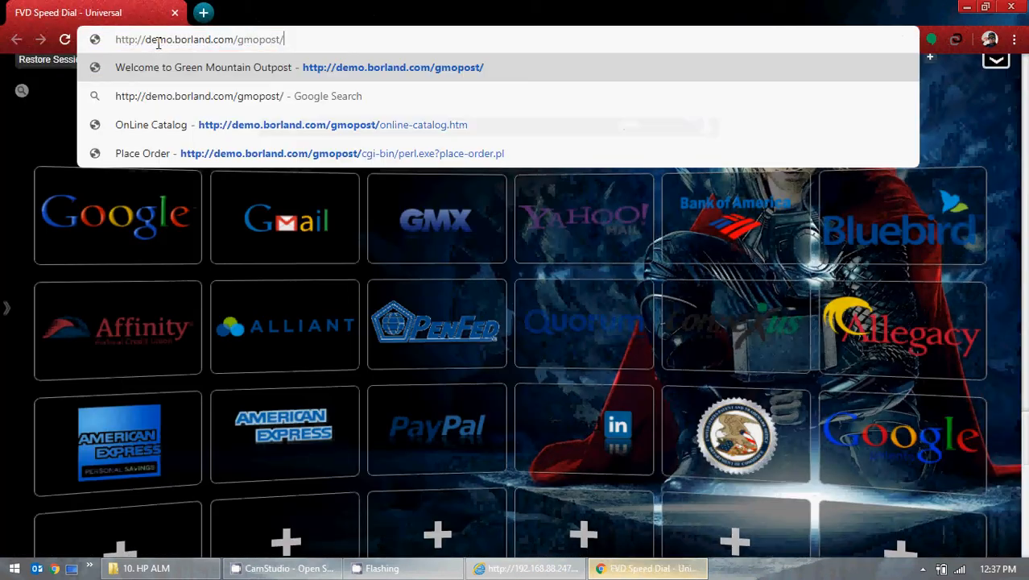
key(Return)
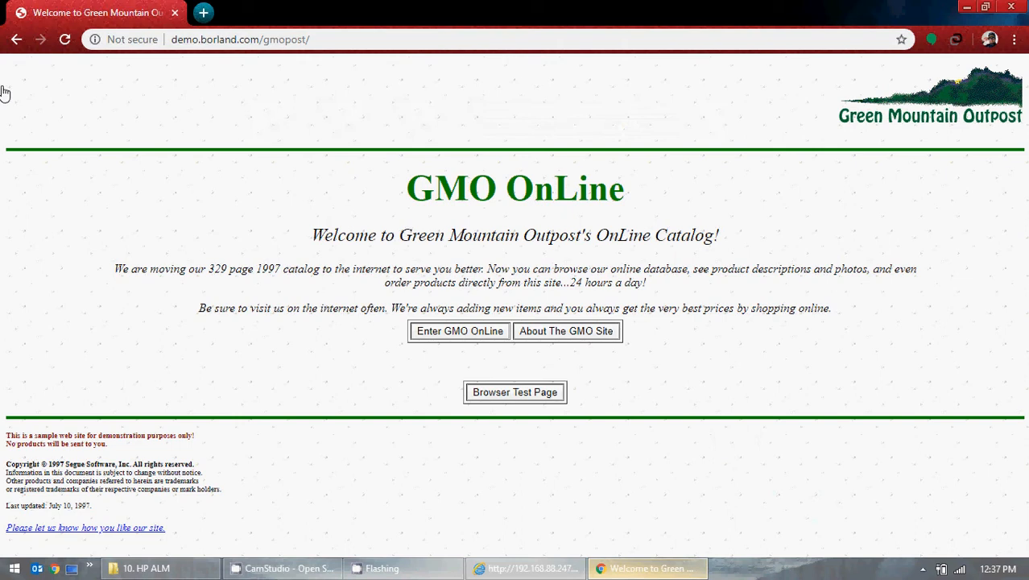
click(968, 8)
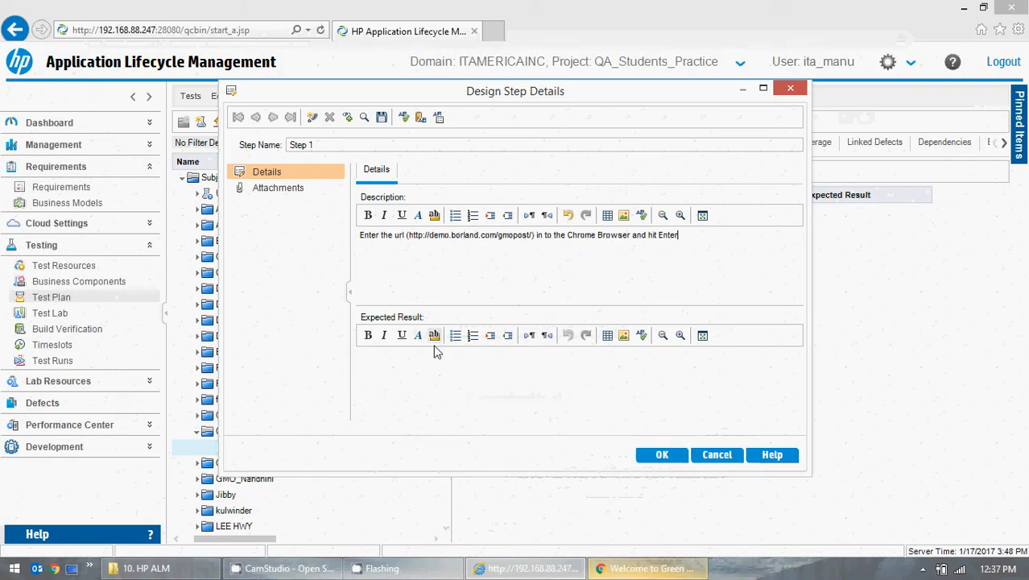
Set Step 1's expected result to "Home Page of GMO Online should be displayed as per the requirements" and confirm the step.
click(439, 408)
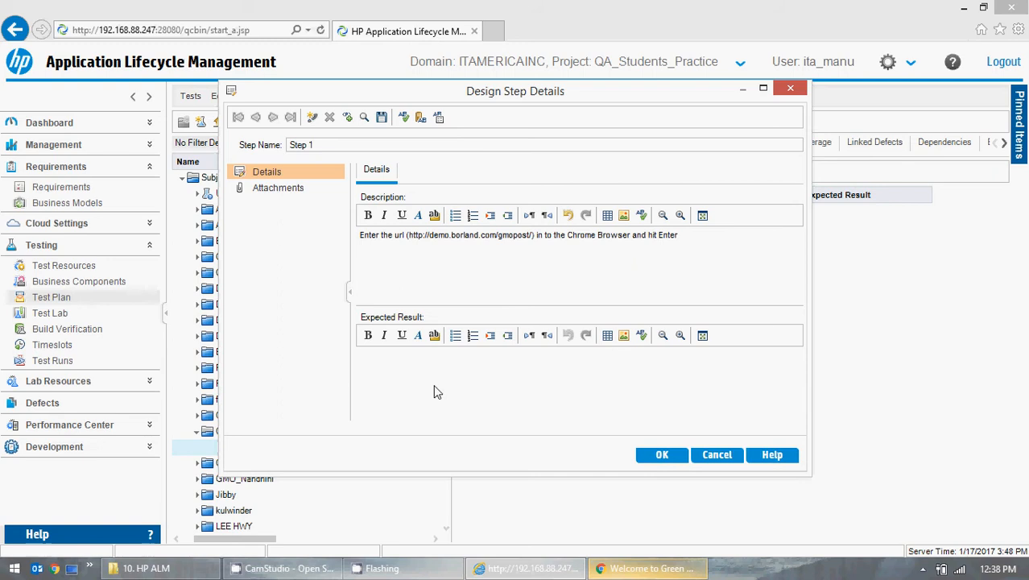
text(Home Page of GMO Online )
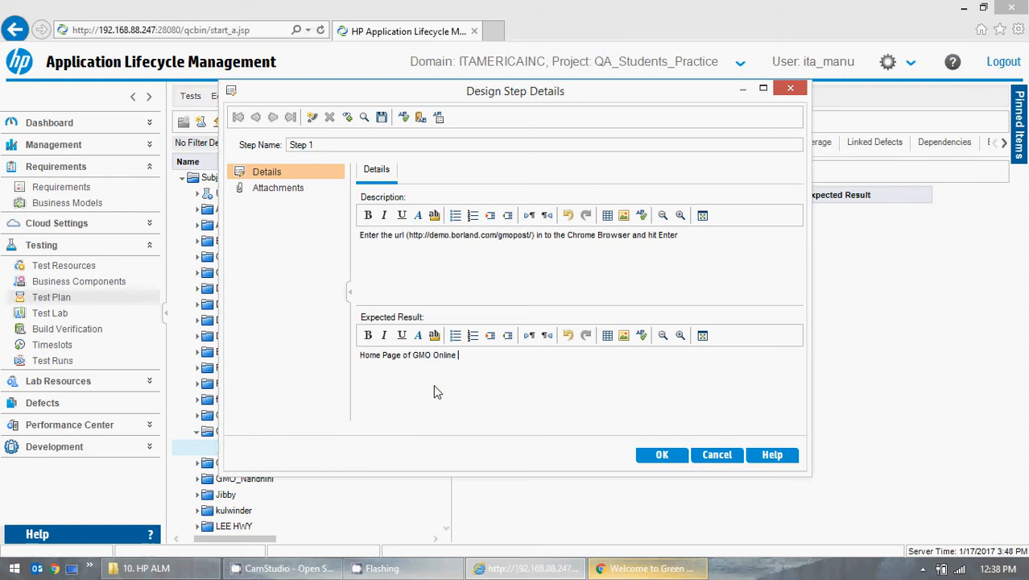
text(should be displayed as pe)
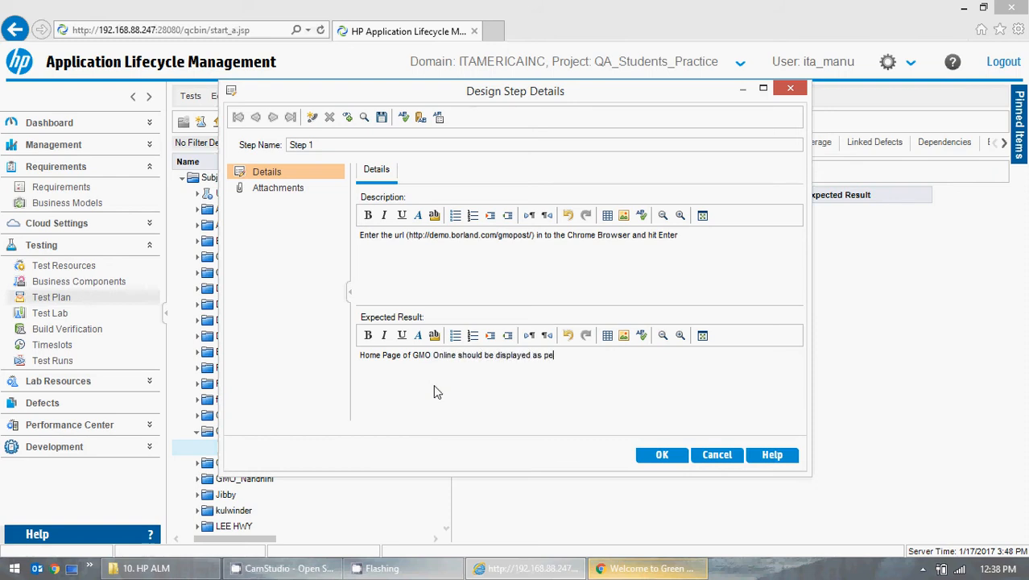
text(r the requirements.)
key(BackSpace)
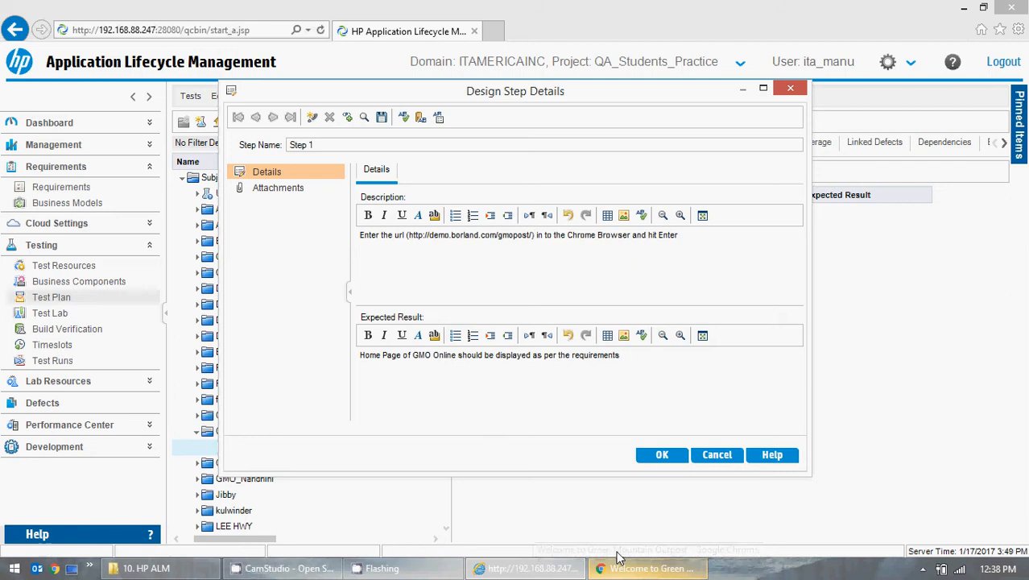
click(672, 459)
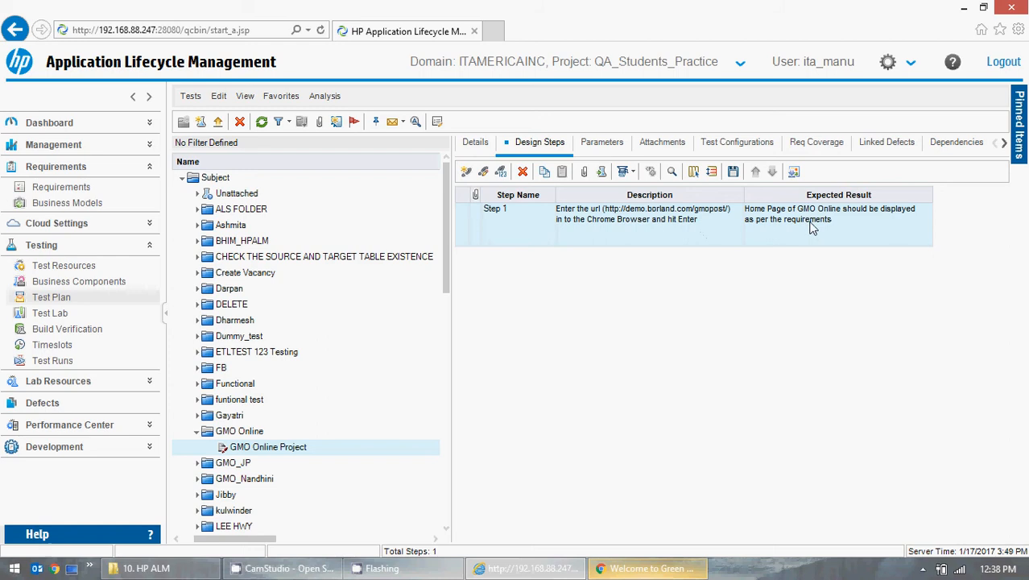
Add a second design step to the test, check the Enter GMO OnLine option on the Chrome page, and return to HP ALM.
click(653, 569)
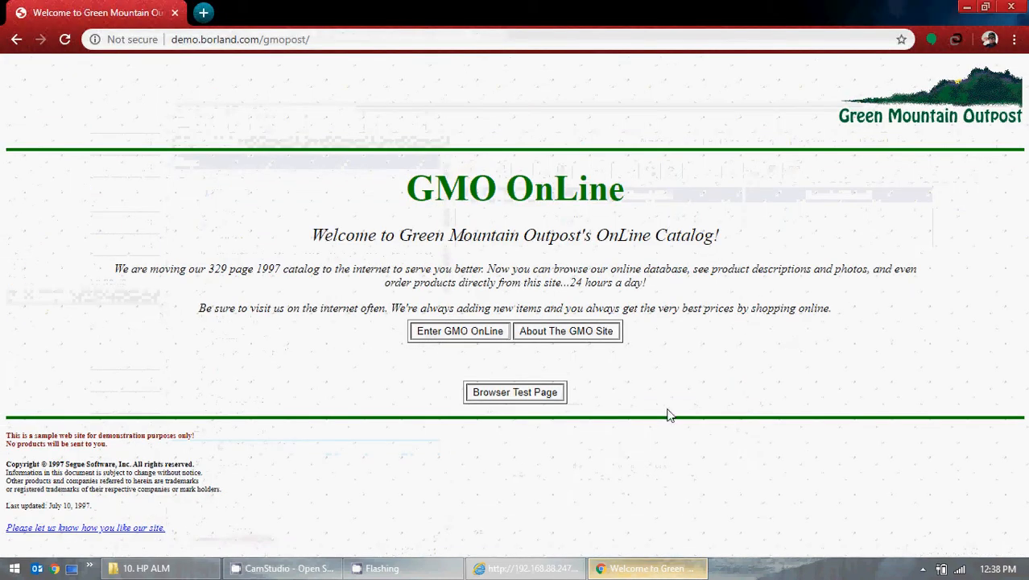
click(652, 569)
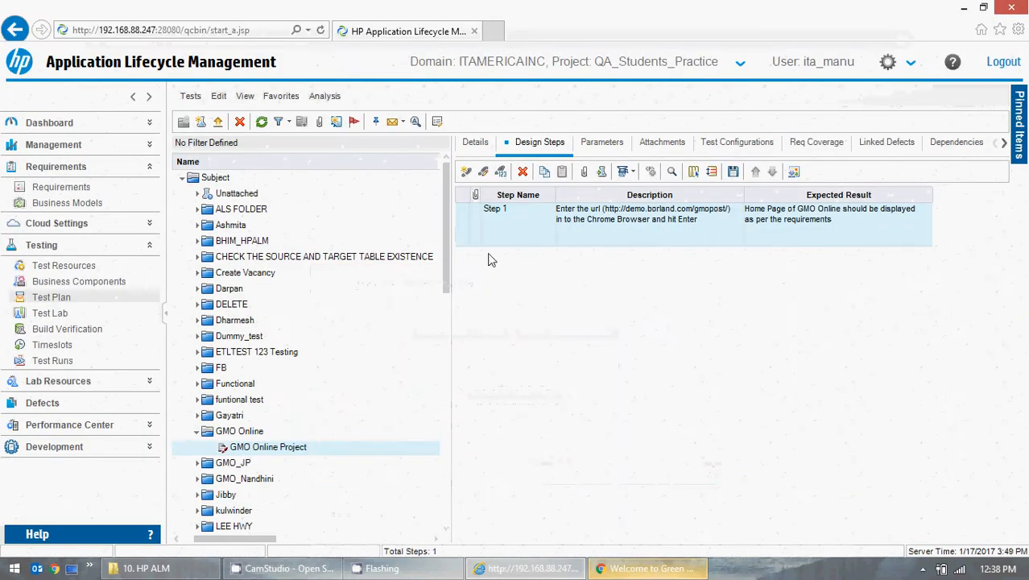
click(465, 175)
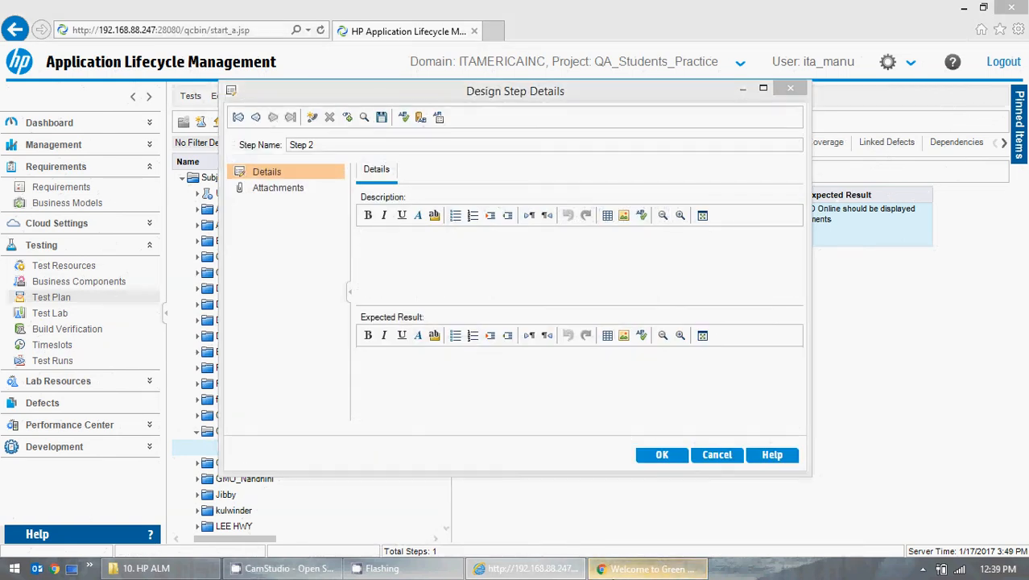
click(648, 569)
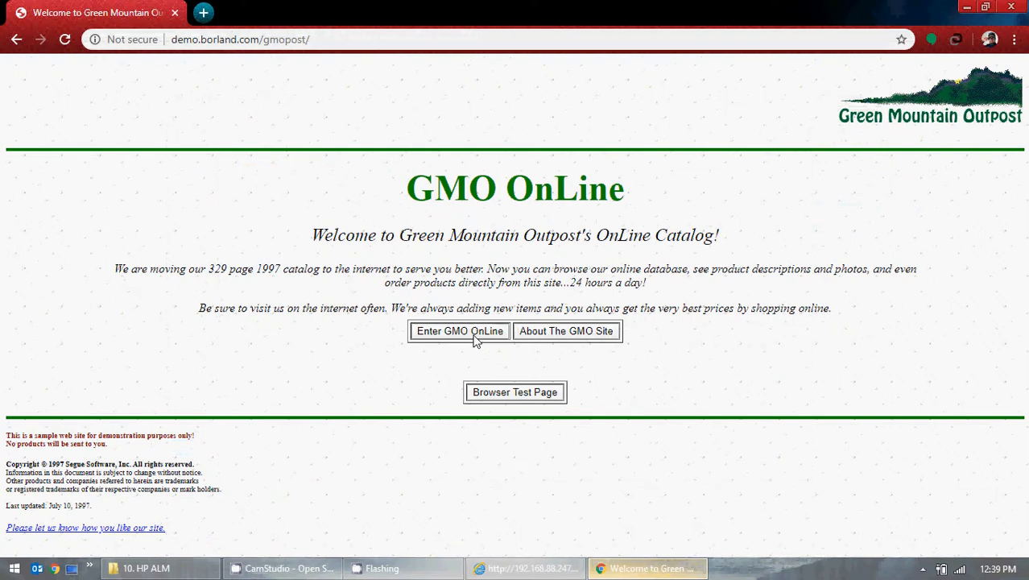
click(526, 569)
Describe Step 2 as "Click on "Enter GMO Online" button", checking the wording against the GMO OnLine page in Chrome.
click(413, 275)
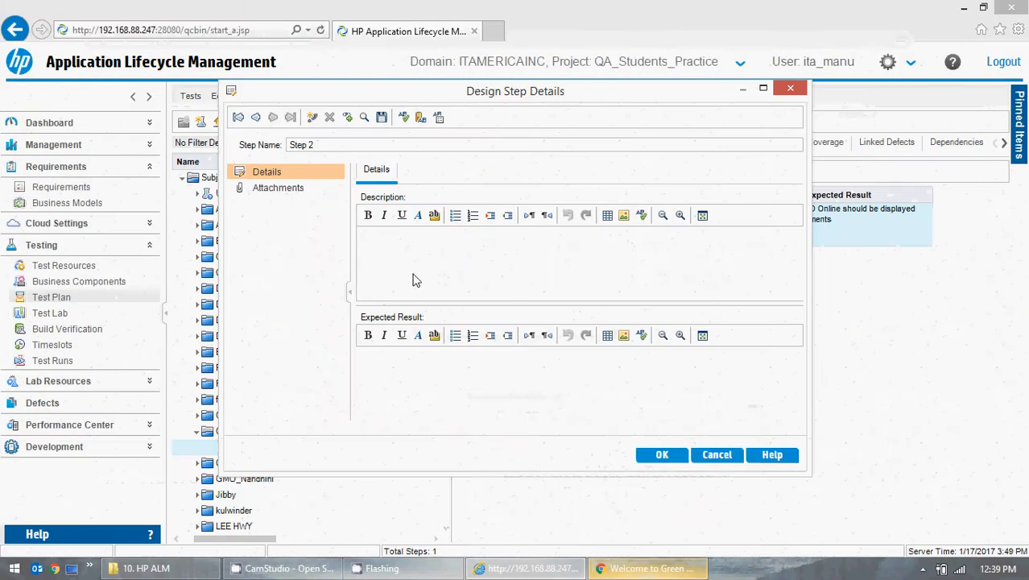
text(Click on)
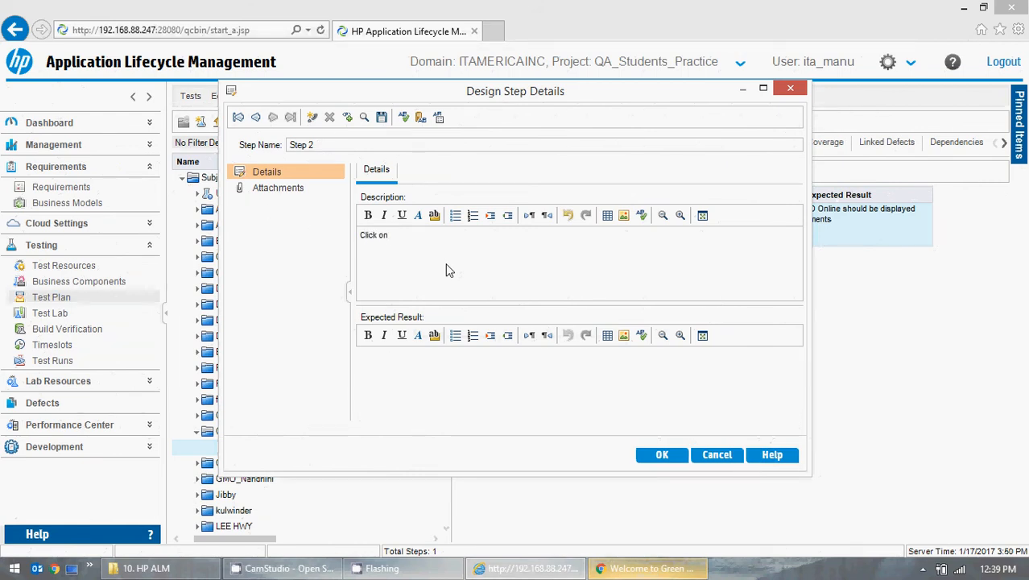
click(647, 569)
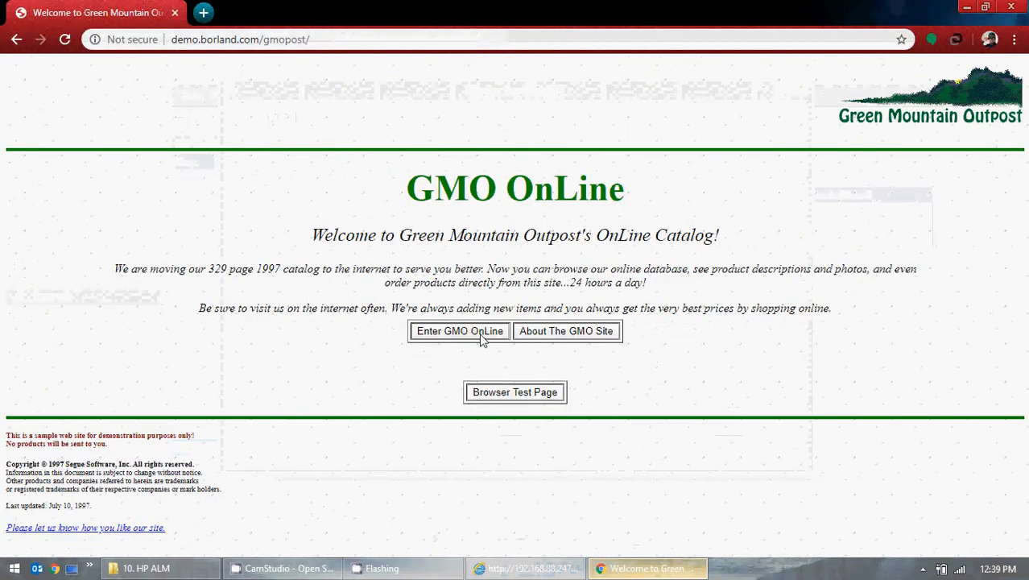
click(619, 568)
text(")
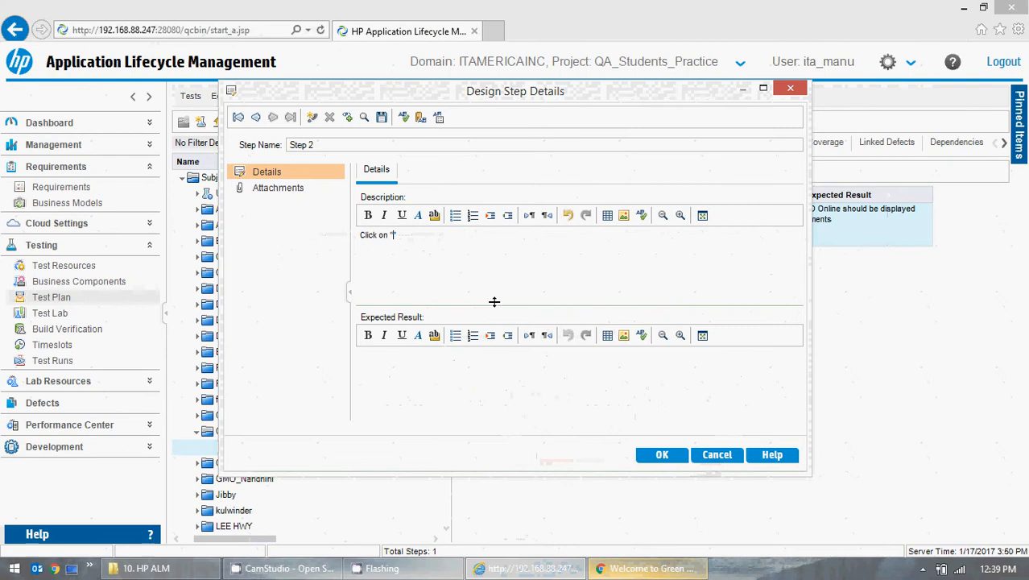
text(Enter GM)
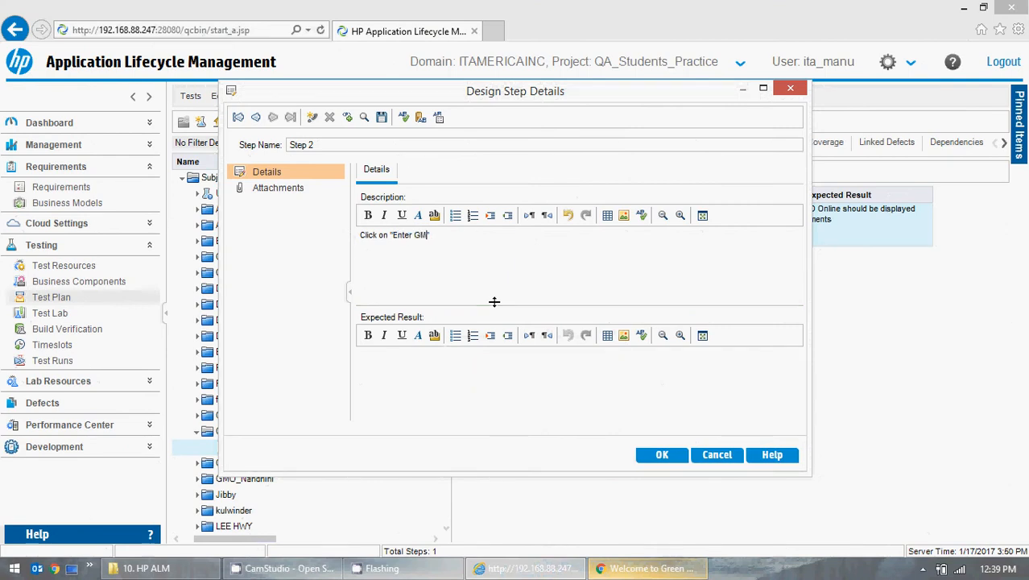
text(O Online")
click(649, 569)
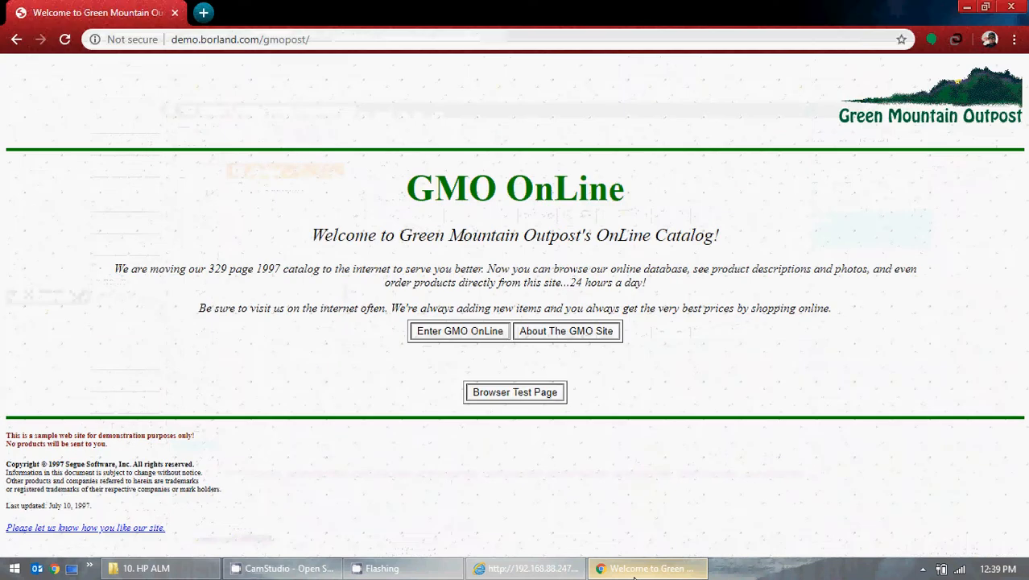
click(648, 568)
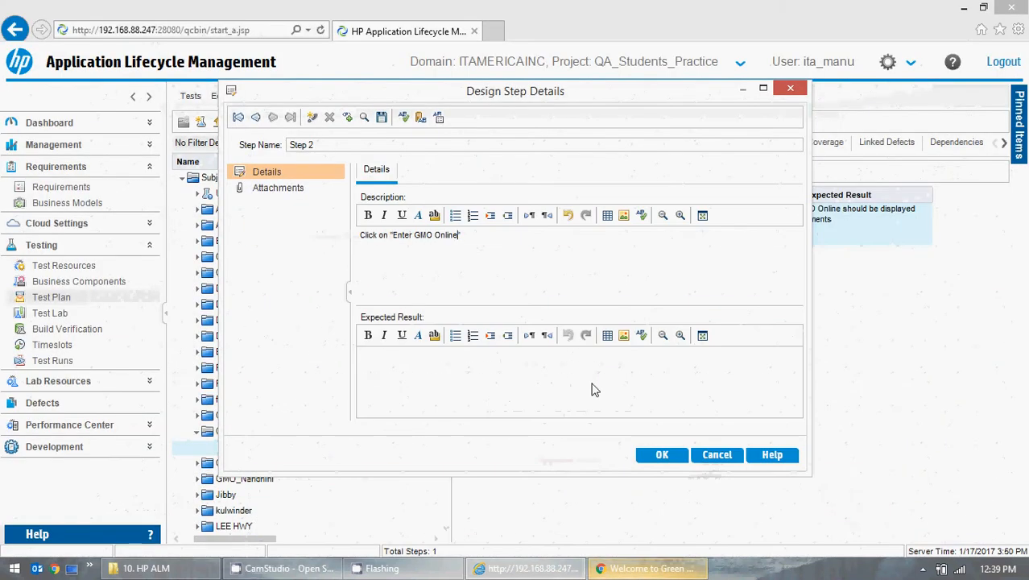
text(button)
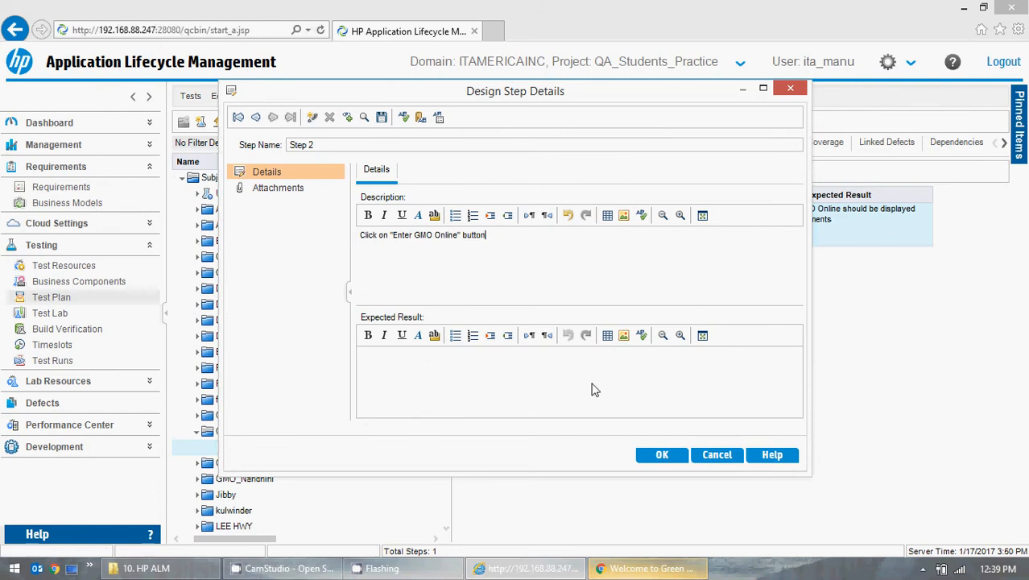
Try out Step 2 in Chrome by entering GMO OnLine, highlight the OnLine Catalog heading, and return to HP ALM.
click(648, 568)
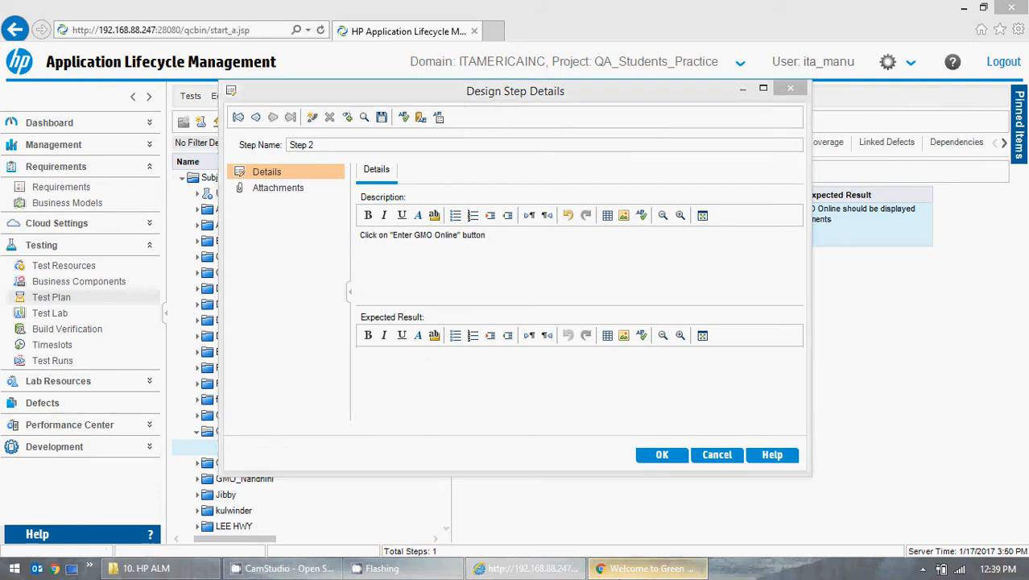
click(453, 332)
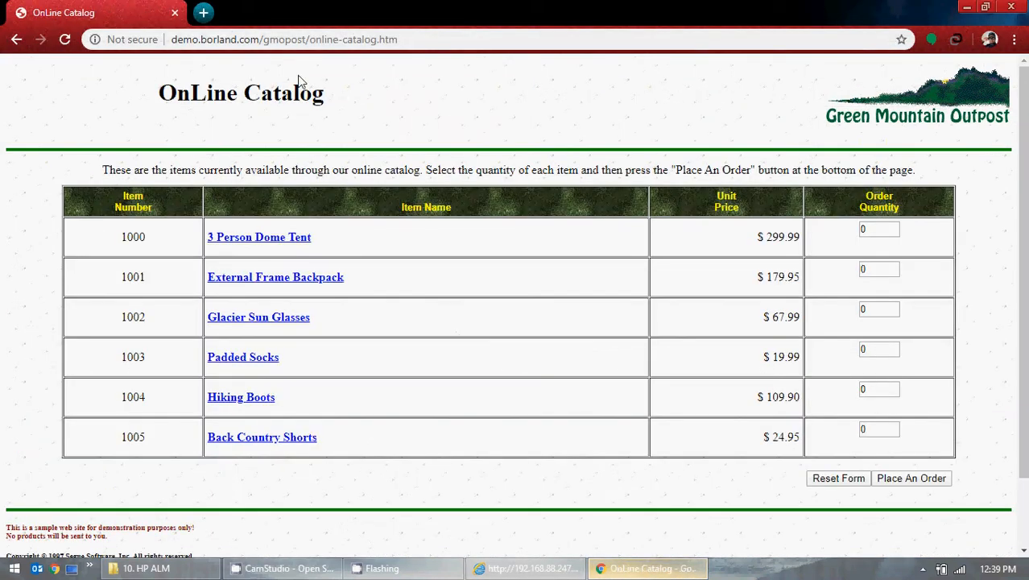
drag(325, 87, 161, 105)
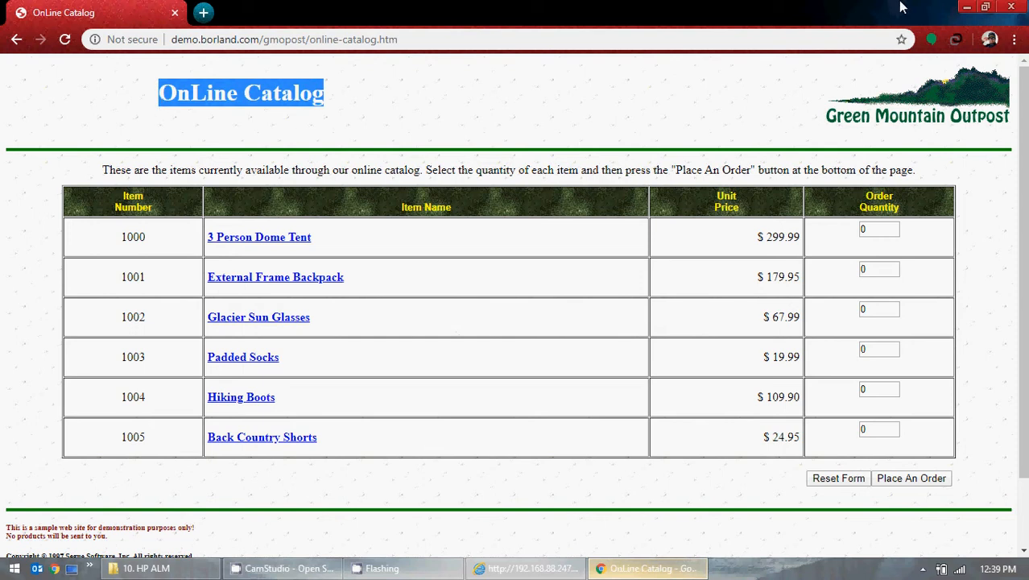
click(967, 7)
Set Step 2's expected result to "Page is navigated to Online Catalog as per the requirement" and confirm the step.
click(469, 392)
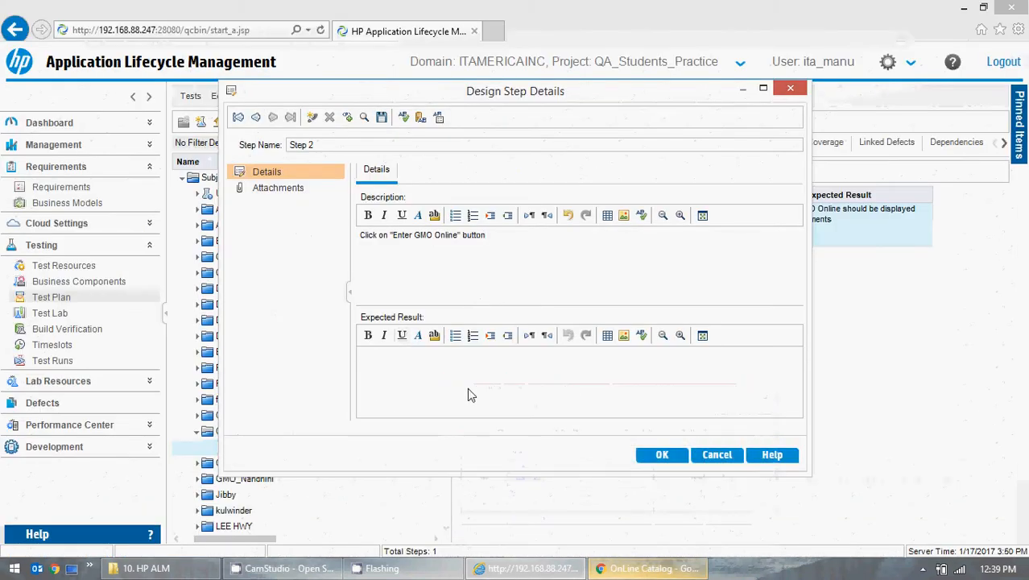
text(Page is )
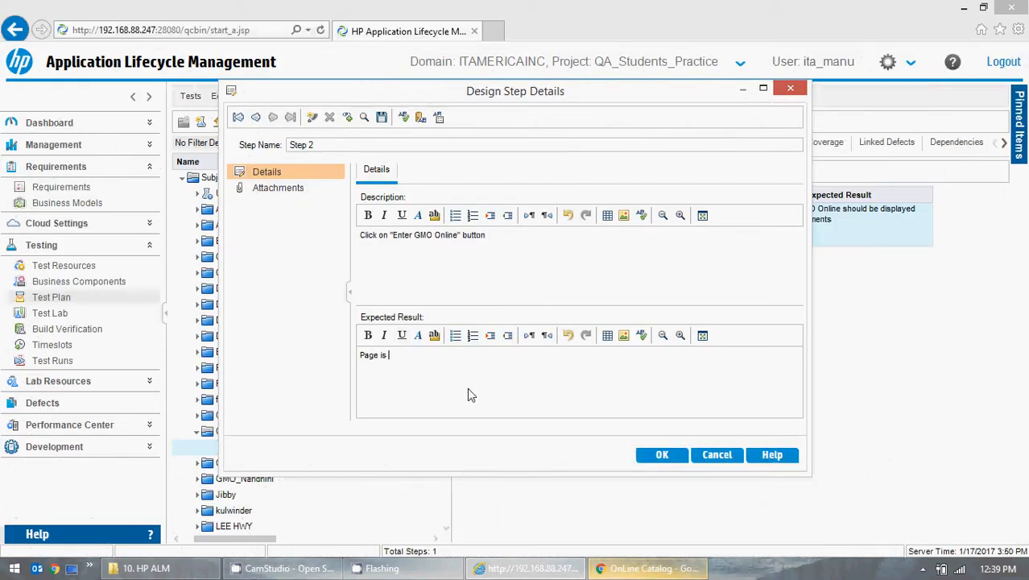
text(navigated to Online Catalog)
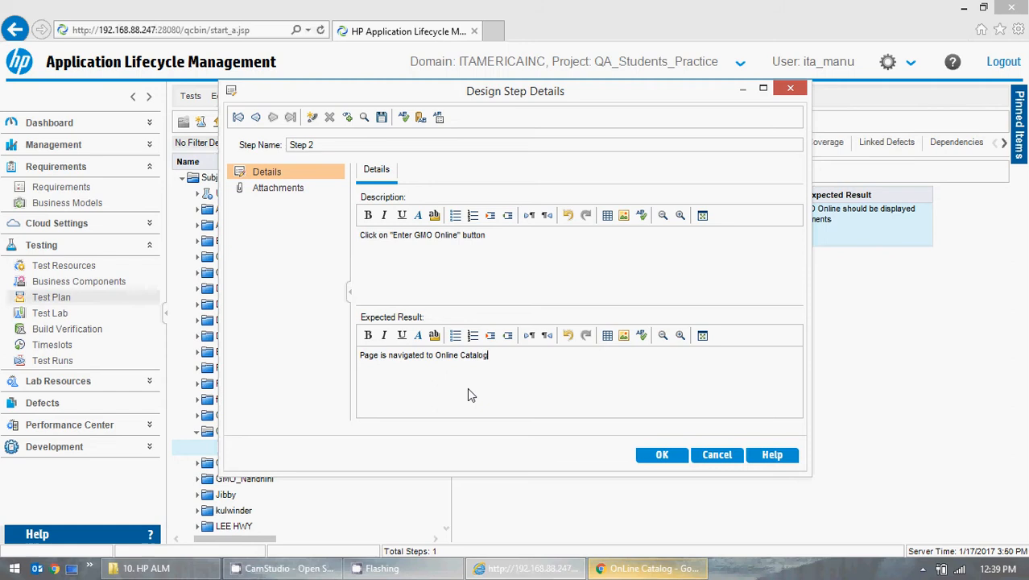
text(  as per the requirement)
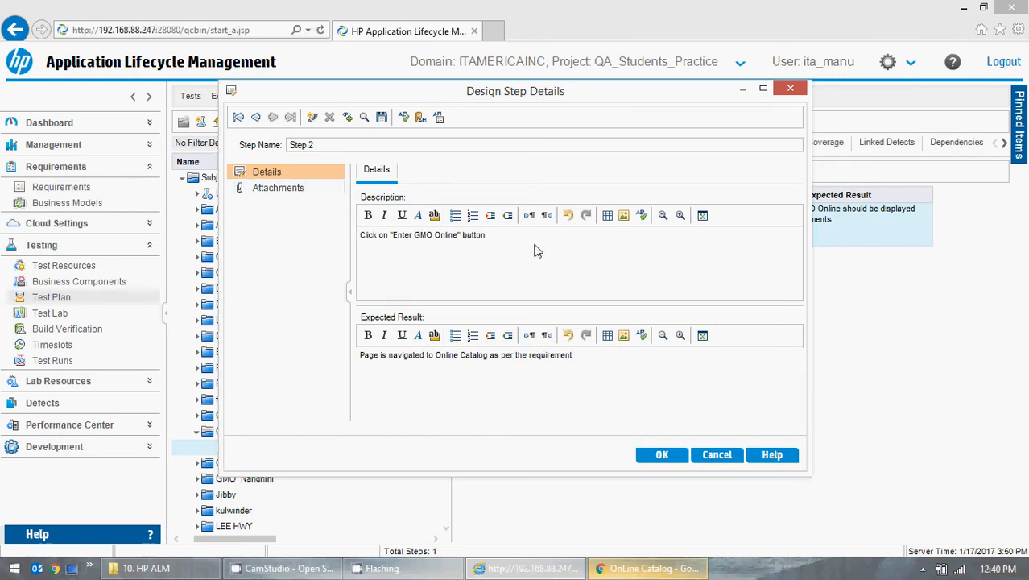
click(672, 457)
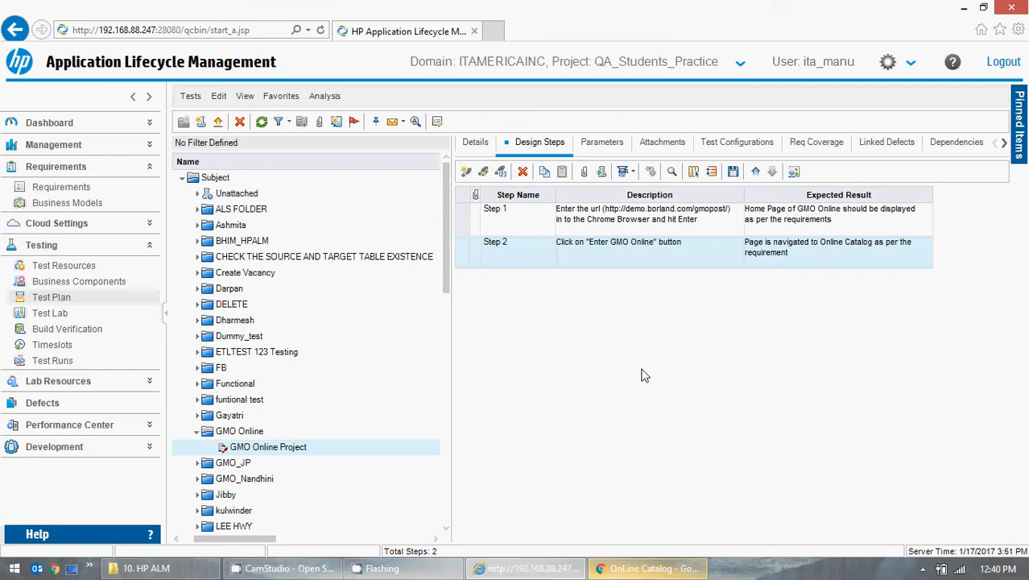
Rename the GMO Online Project test as "GMO Online Project (Chrome Browser)".
click(306, 448)
click(318, 451)
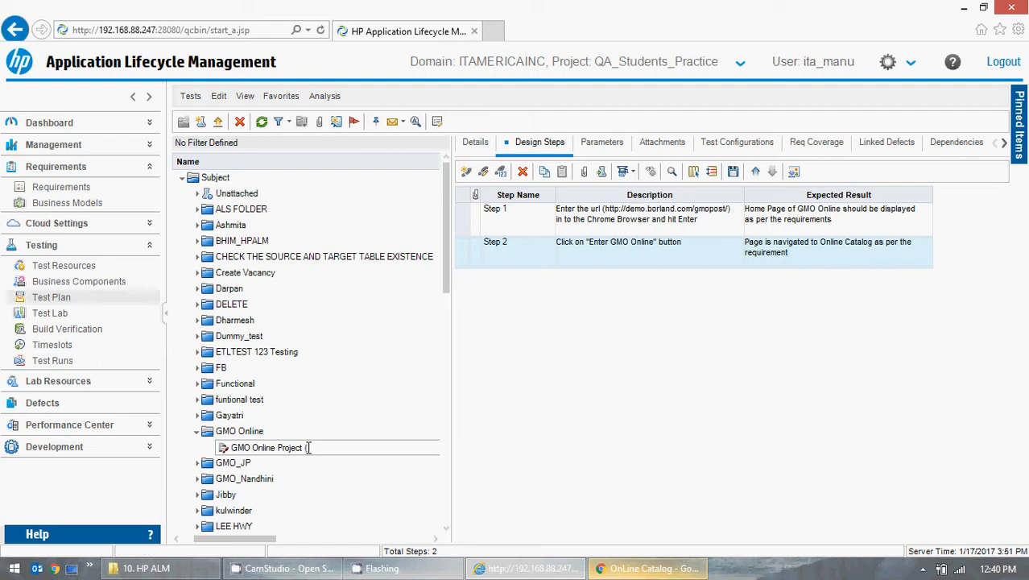
text((Chrome)Browser)
key(Return)
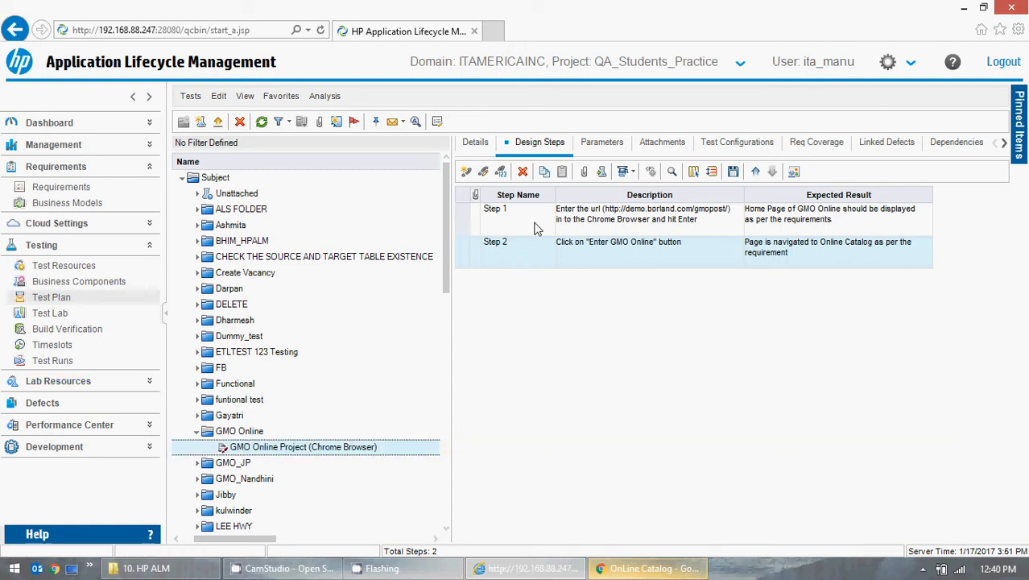
Add a third design step, select the 3 Person Dome Tent's order quantity on the Chrome catalog page, and return to HP ALM.
click(467, 173)
click(644, 570)
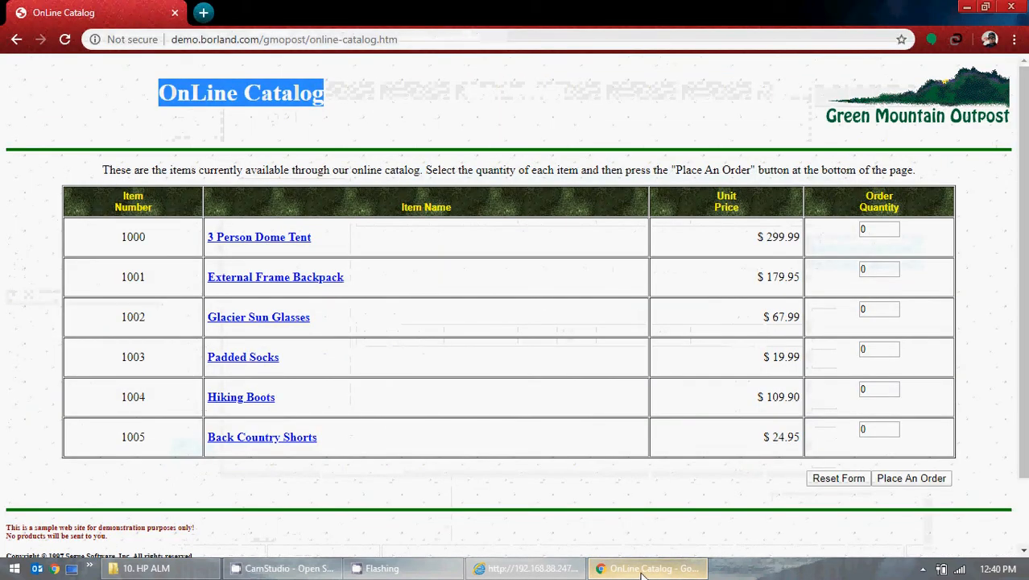
click(571, 322)
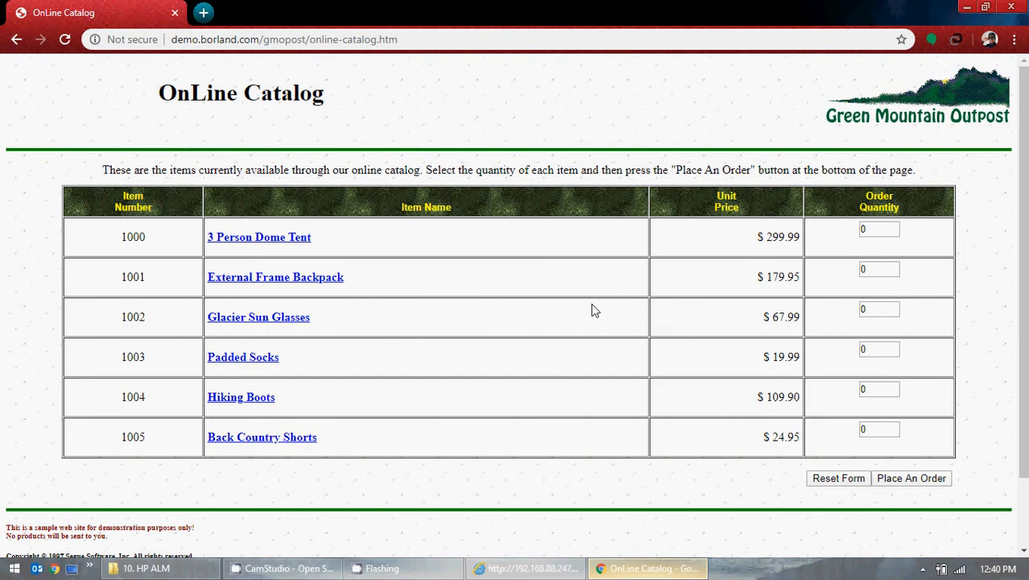
double_click(879, 232)
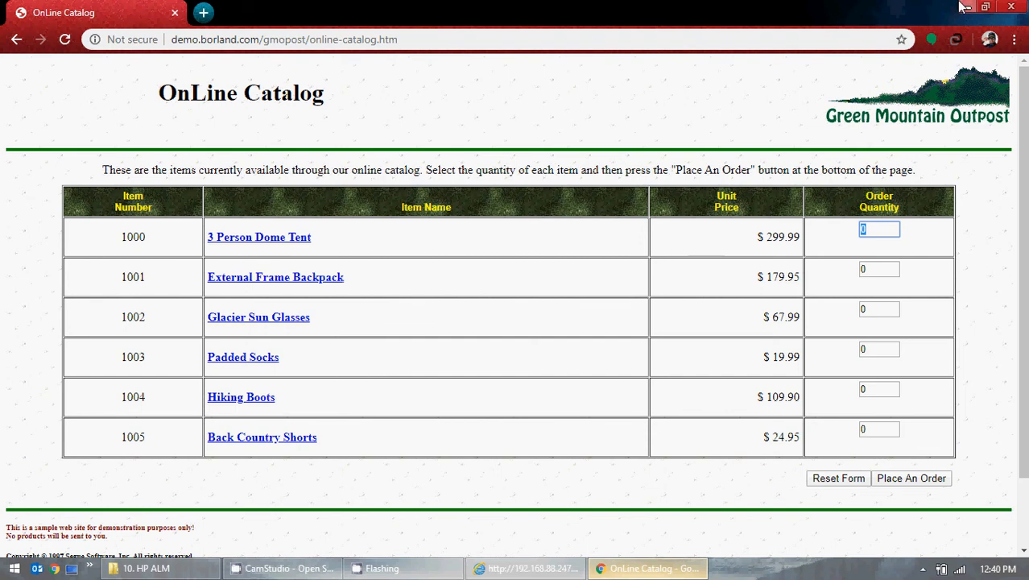
key(alt+Tab)
Describe Step 3 as "Enter the value "10" in the Order quantity for 2 Person Dome Tent", checking the field's name in Chrome.
click(422, 267)
text(En)
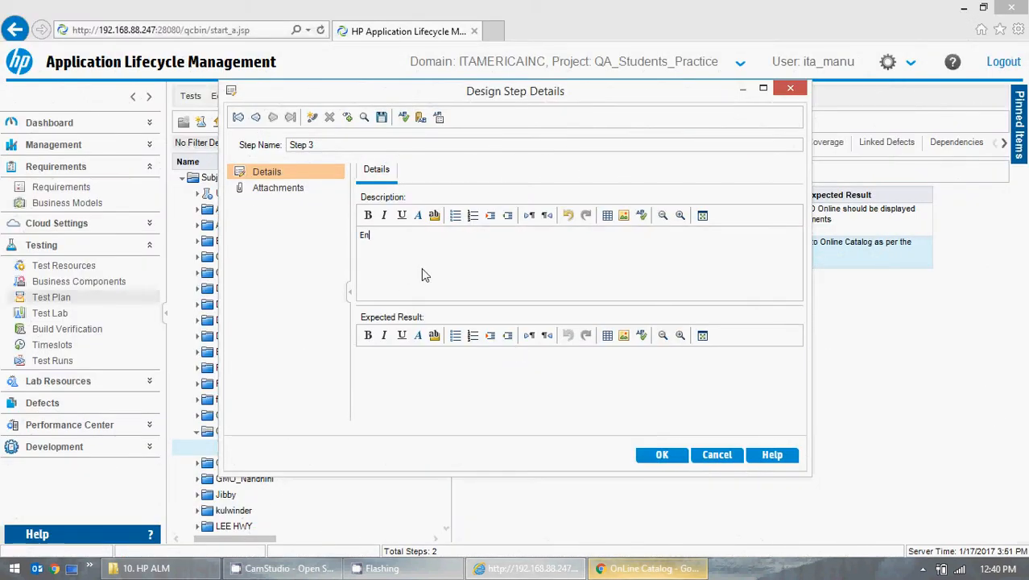
text(ter the value "10" in the)
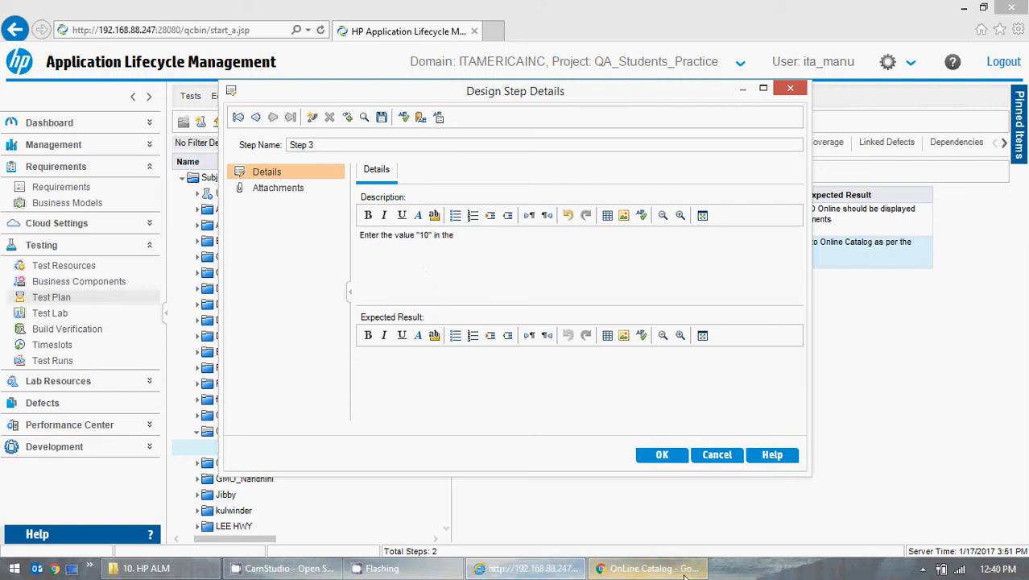
click(684, 570)
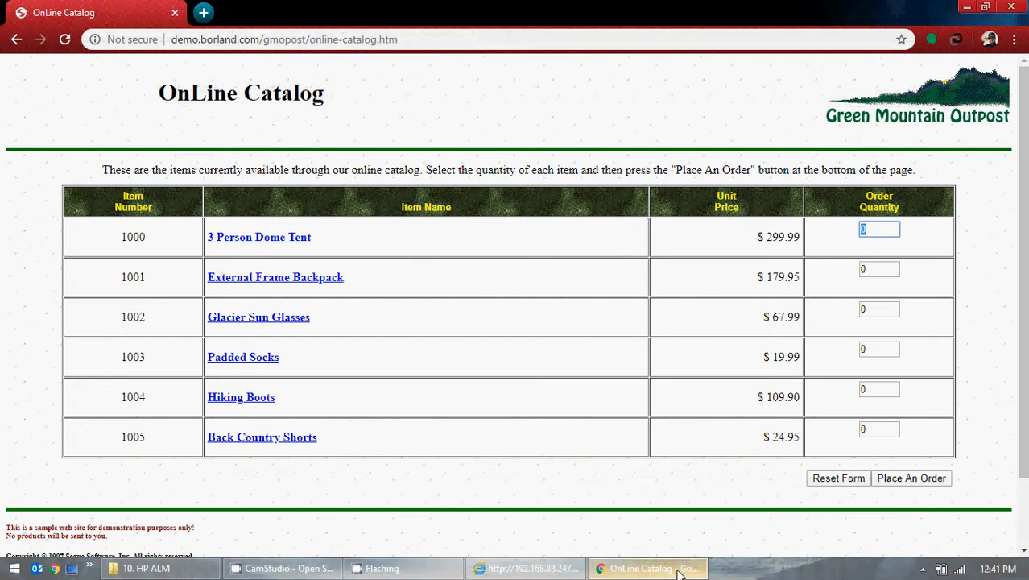
click(679, 569)
text(O)
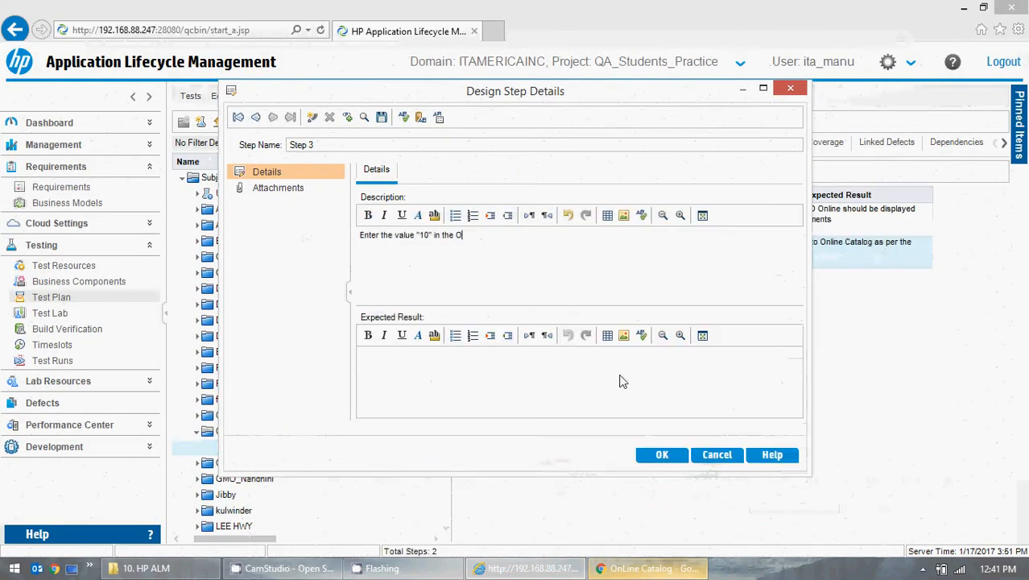
text(rder qua)
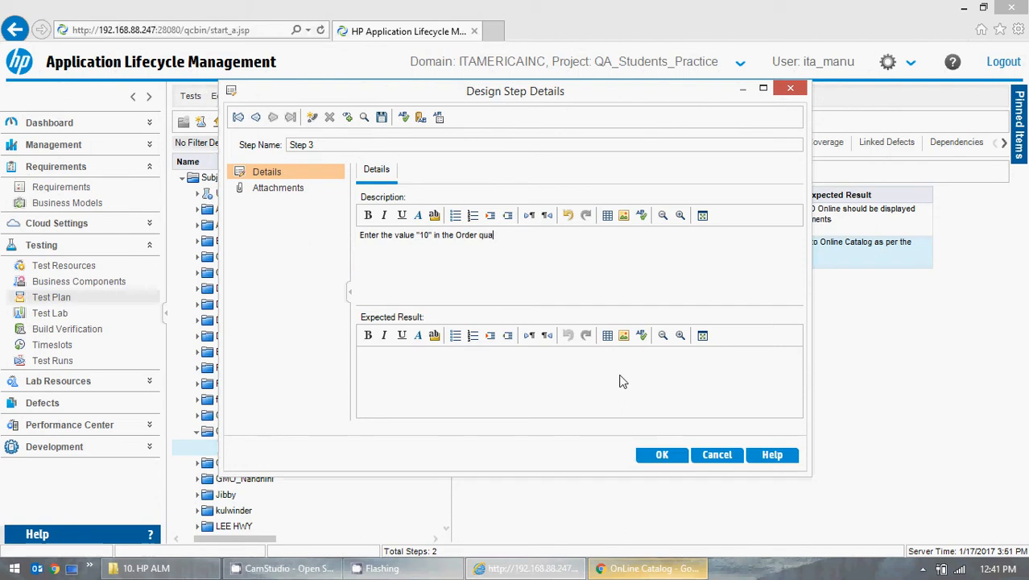
text(ntity for 2 Person Dome )
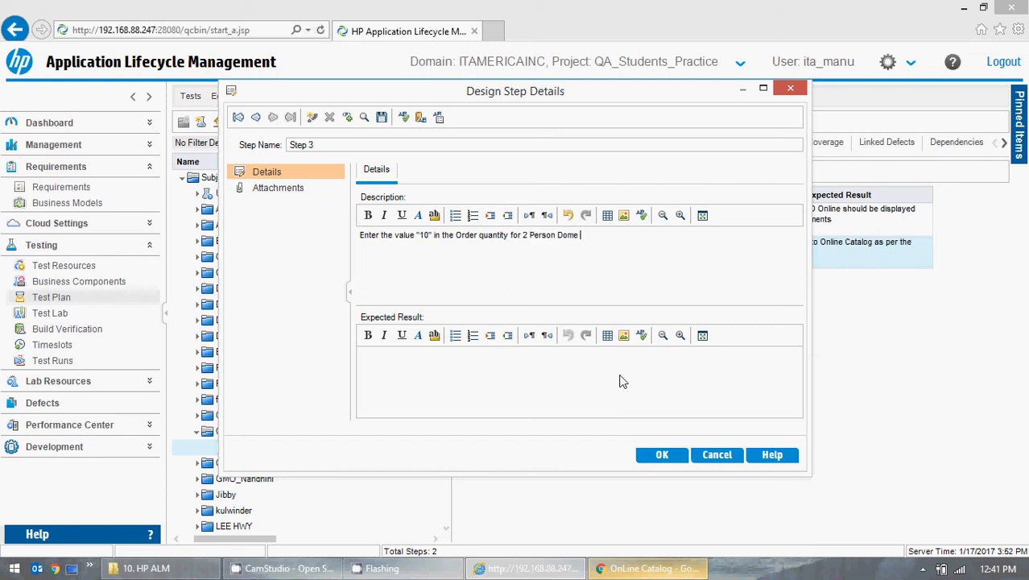
text(Tent)
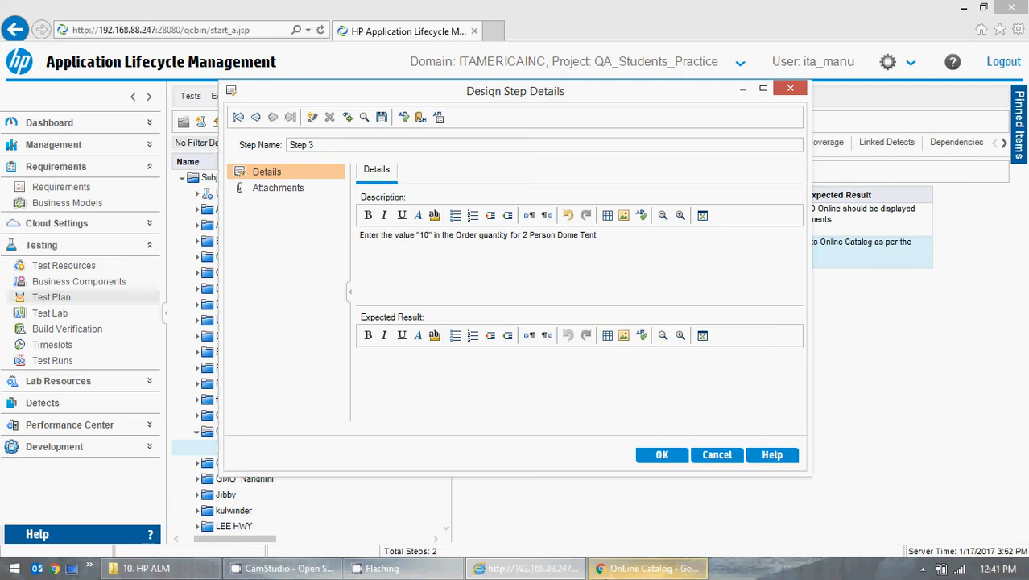
Try out Step 3 in Chrome by setting the 3 Person Dome Tent's order quantity to 10, and return to HP ALM.
key(alt+Tab)
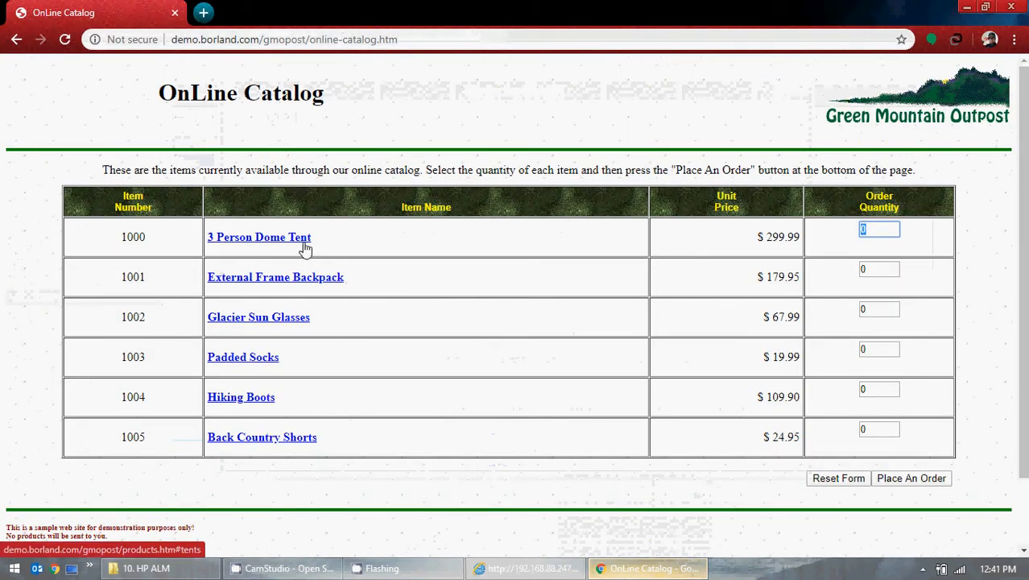
text(10)
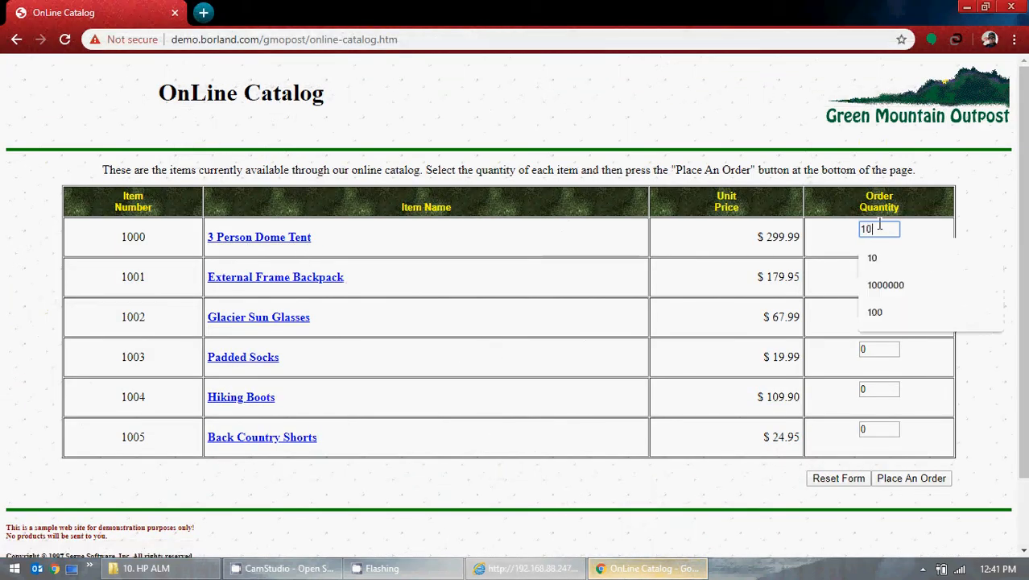
key(alt+Tab)
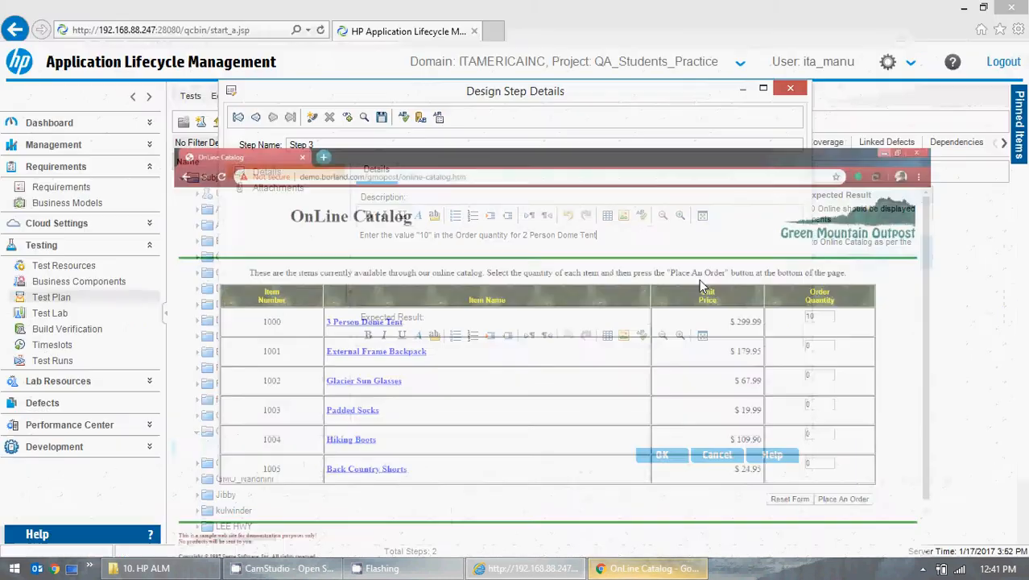
Extend Step 3's description with "and click on Place An order button", checking the button's name in Chrome.
text(and)
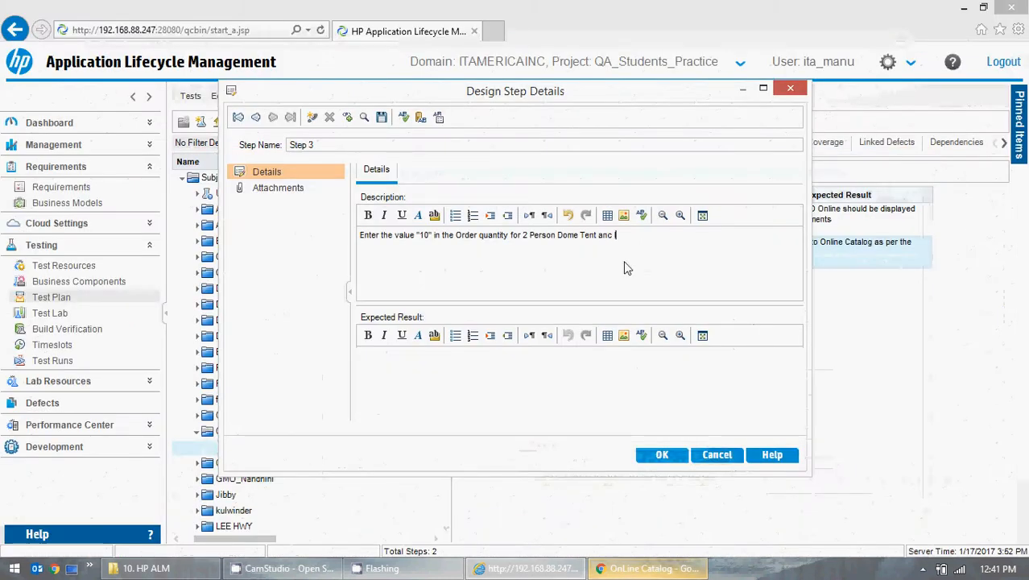
text( click o)
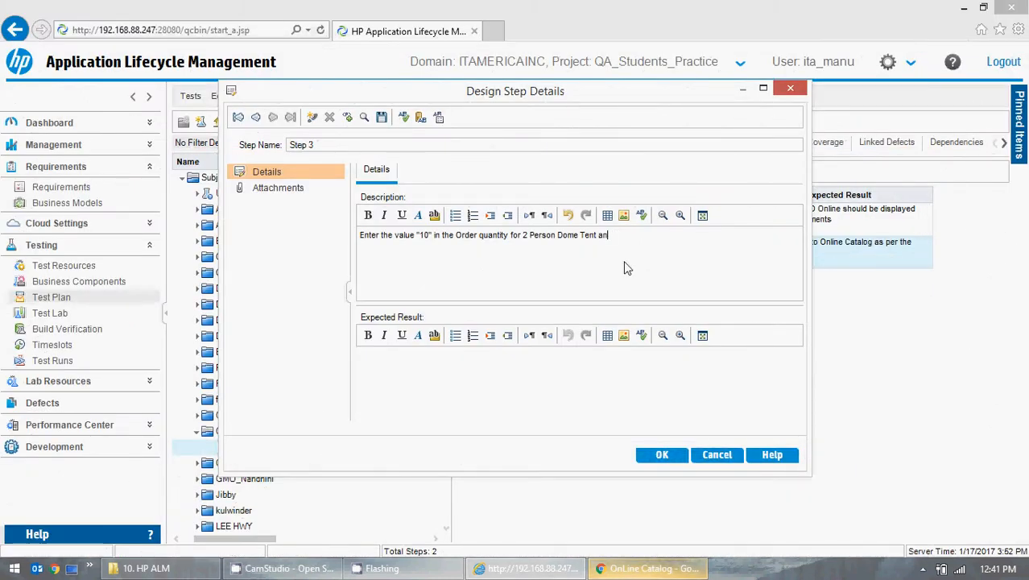
text(n)
click(667, 569)
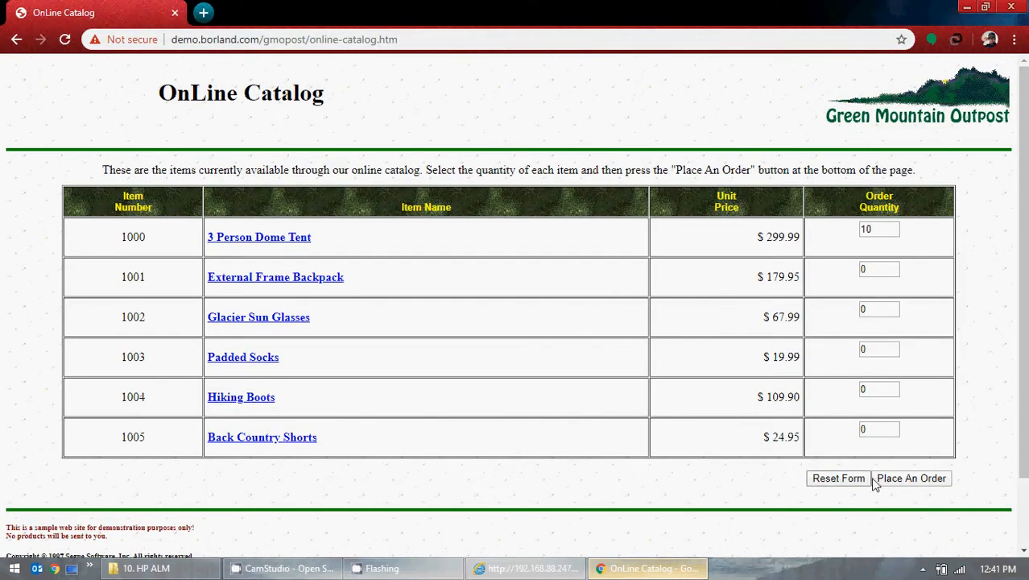
key(alt+Tab)
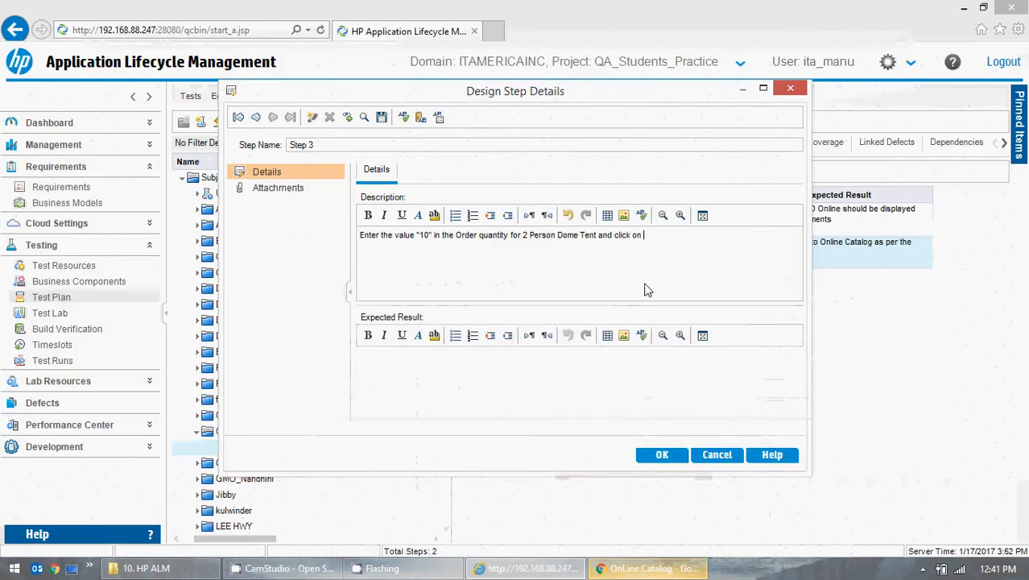
text(Place An o)
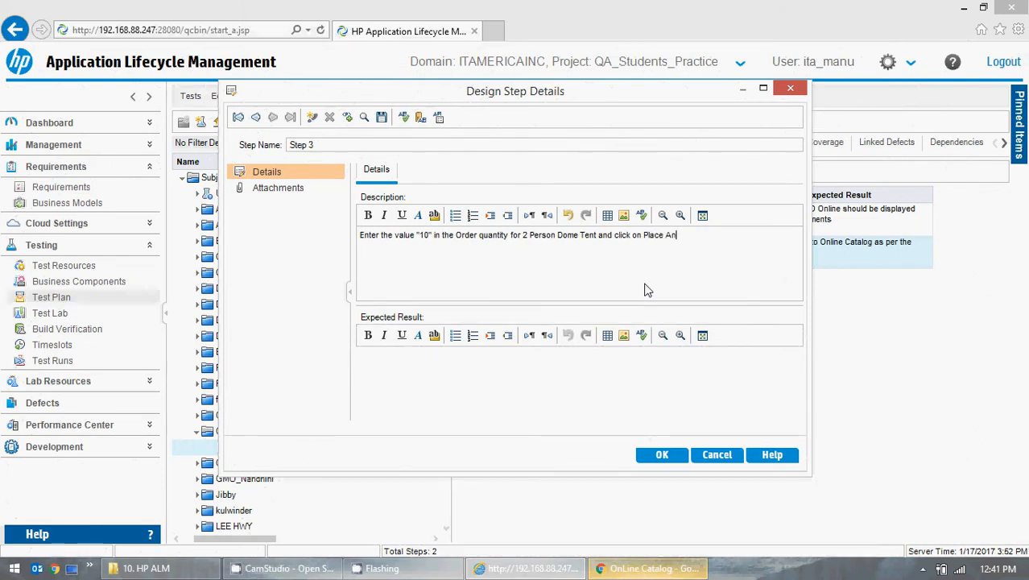
text(rder button)
Put quotation marks around the button name in Step 3's description and capitalise it as "Place An Order".
click(644, 235)
text(")
click(702, 235)
text(")
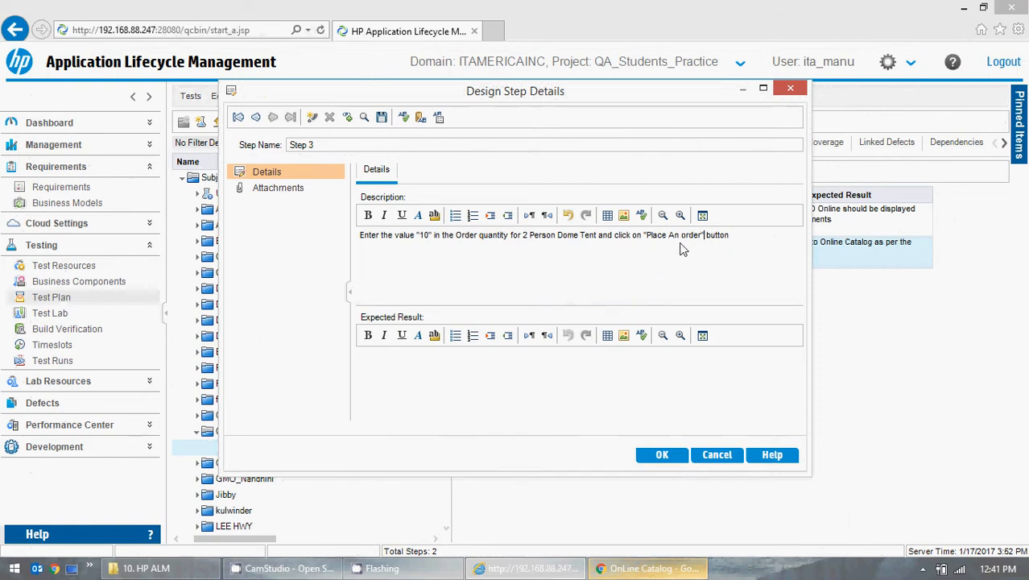
drag(681, 235, 685, 236)
text(O)
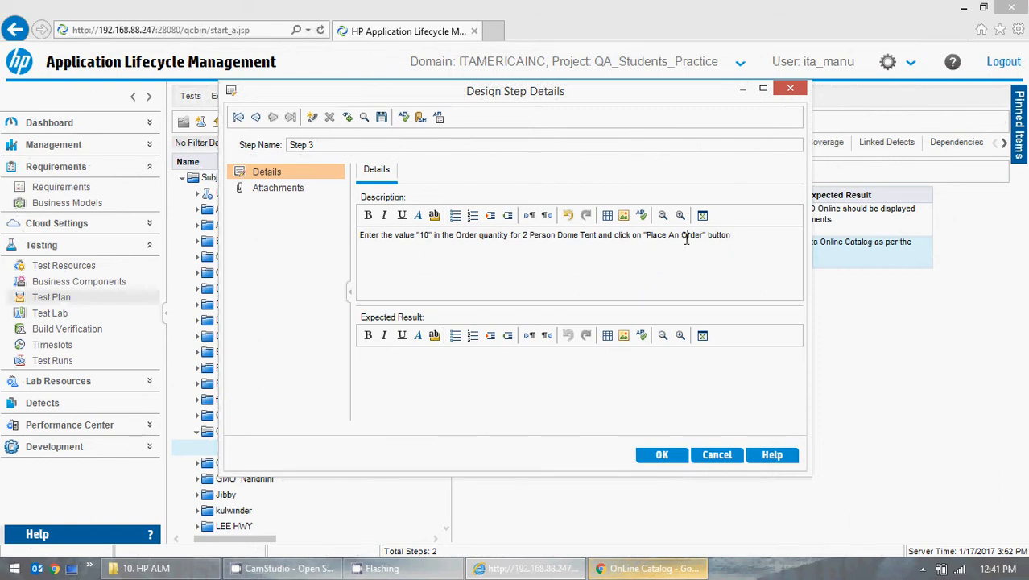
Place the tent order in Chrome, highlight the resulting page's heading, and return to Step 3's expected result in HP ALM.
click(621, 373)
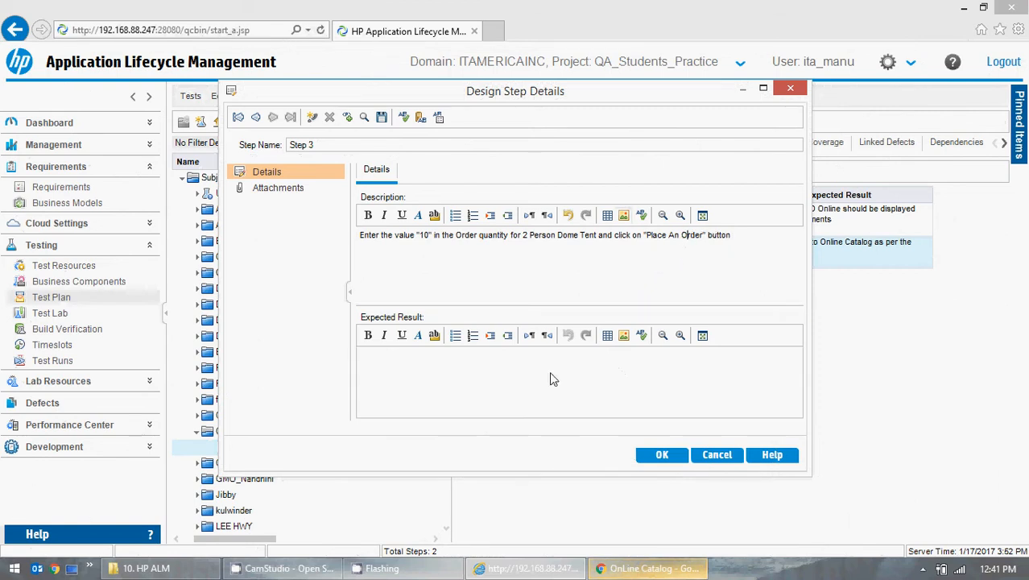
click(648, 569)
click(915, 482)
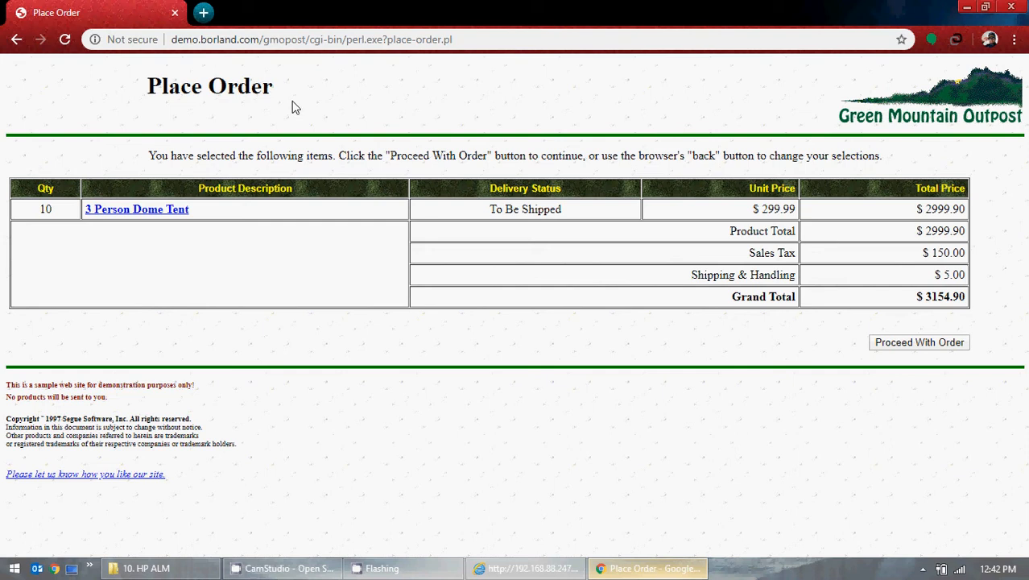
drag(294, 105, 138, 120)
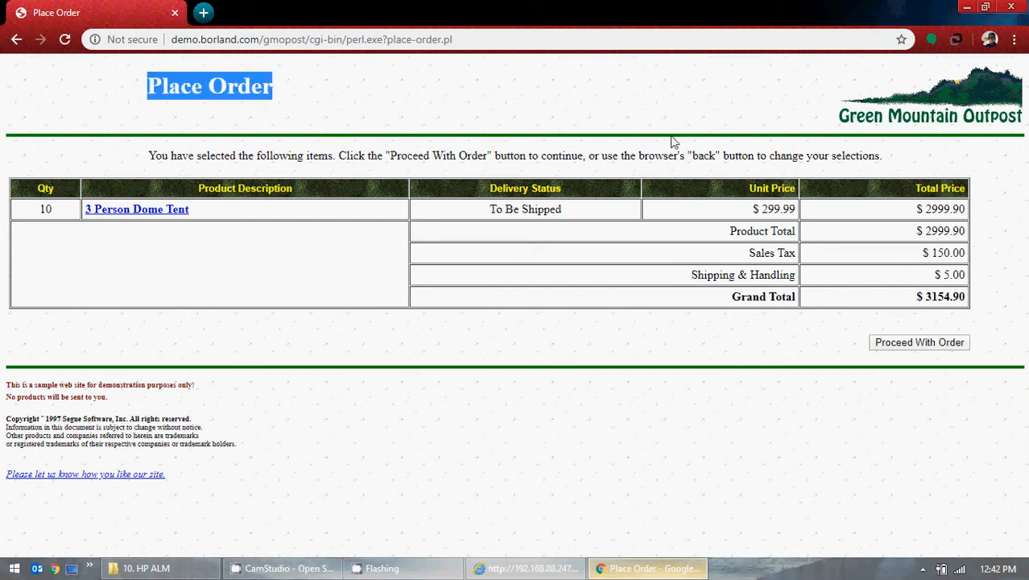
click(968, 8)
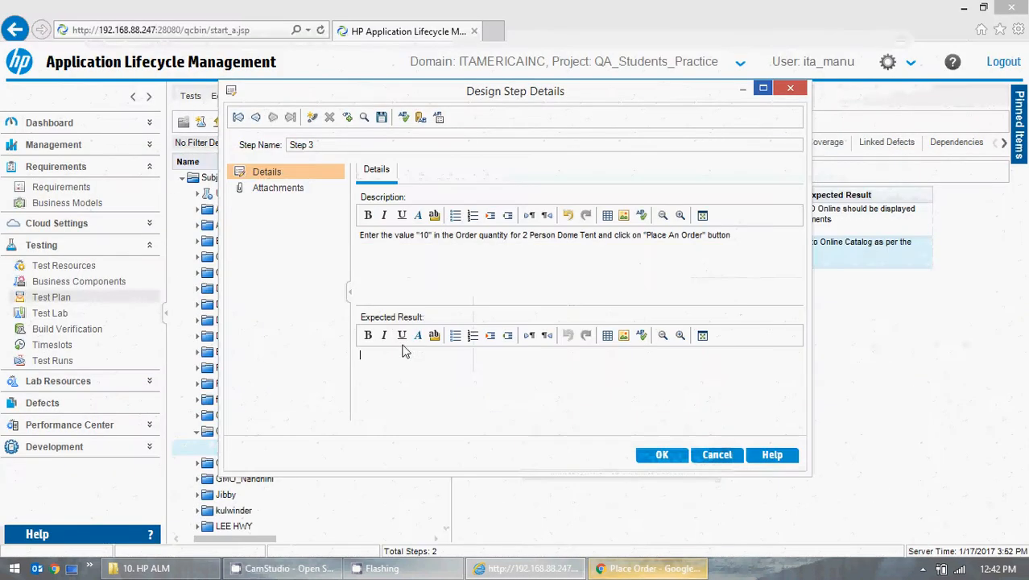
Begin Step 3's expected result with "Page is navigated".
text(page sh)
key(BackSpace)
key(BackSpace)
key(BackSpace)
key(BackSpace)
key(BackSpace)
key(BackSpace)
key(BackSpace)
text(Page)
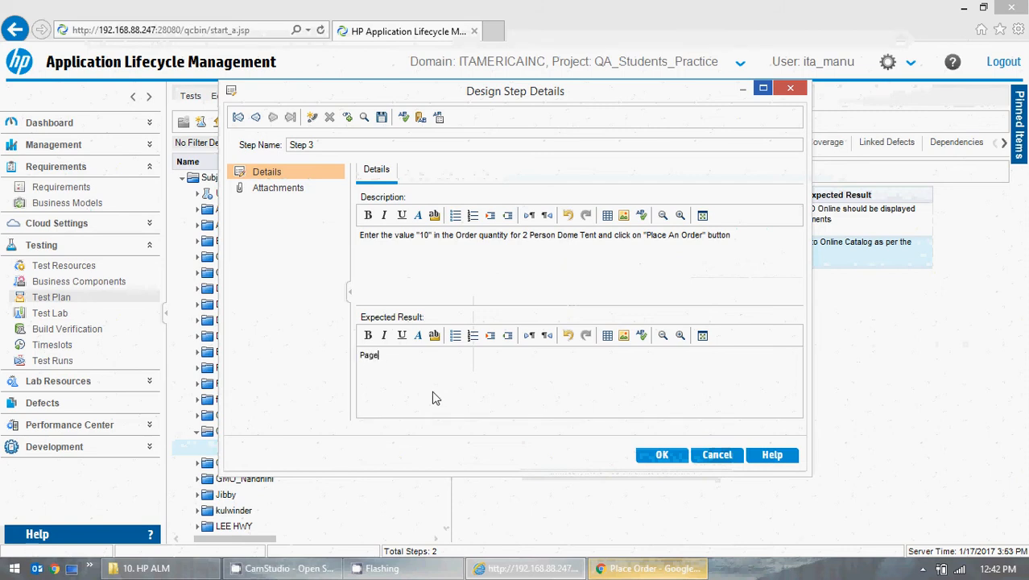
text( is navi)
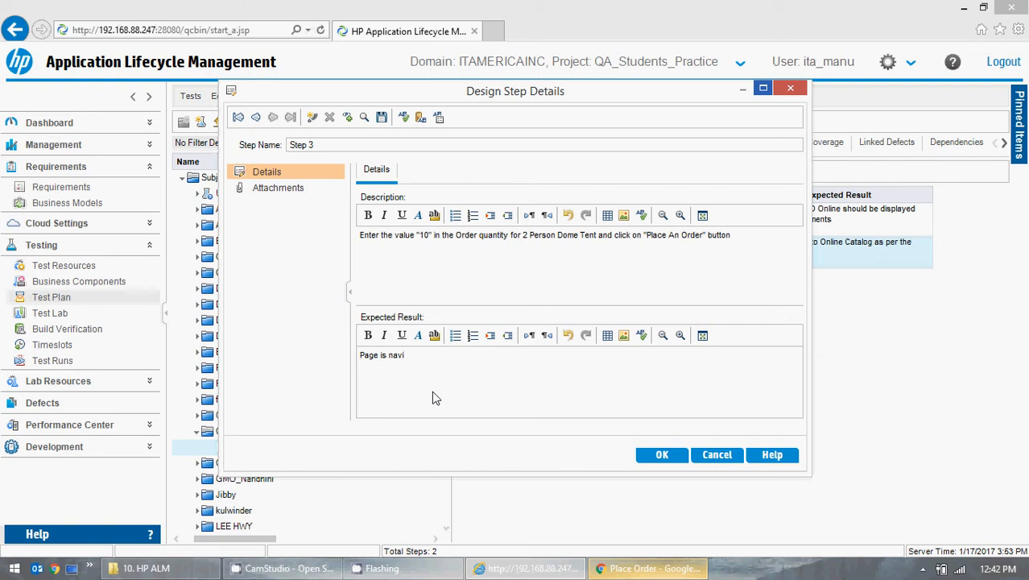
text(gated)
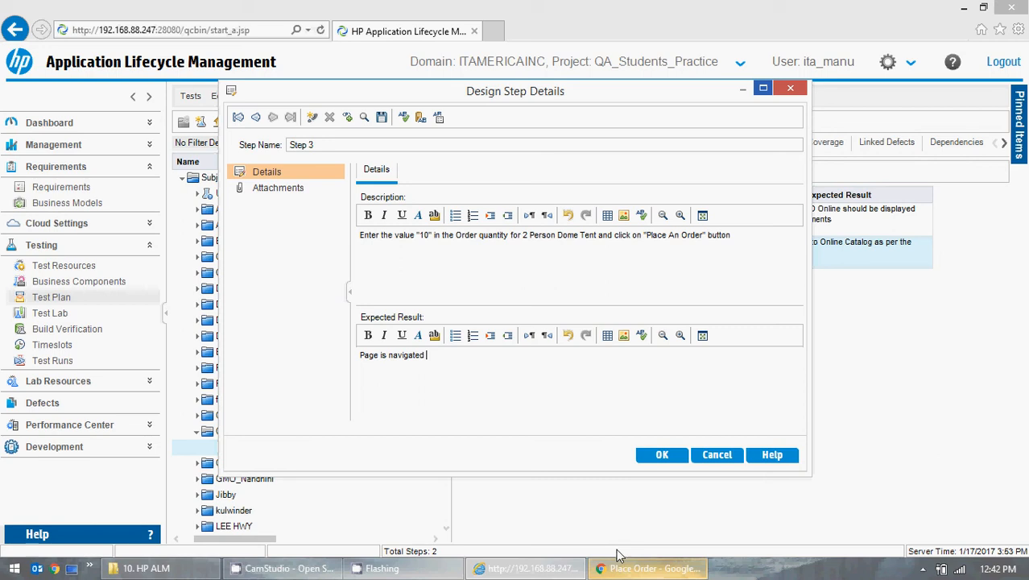
Continue Step 3's expected result with "to Place Order Page", checking the page's name in Chrome.
click(639, 572)
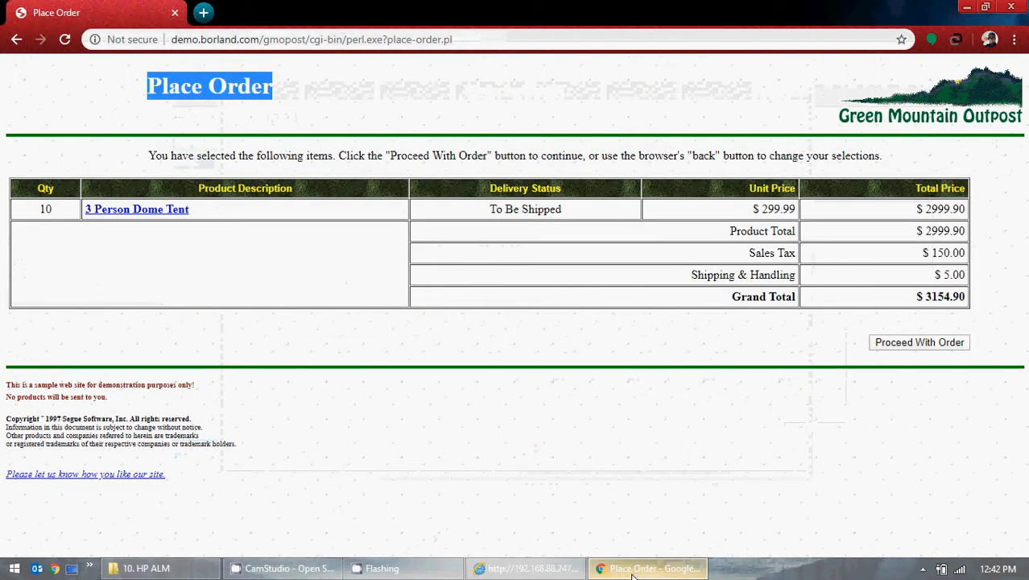
click(633, 575)
click(522, 409)
text(to)
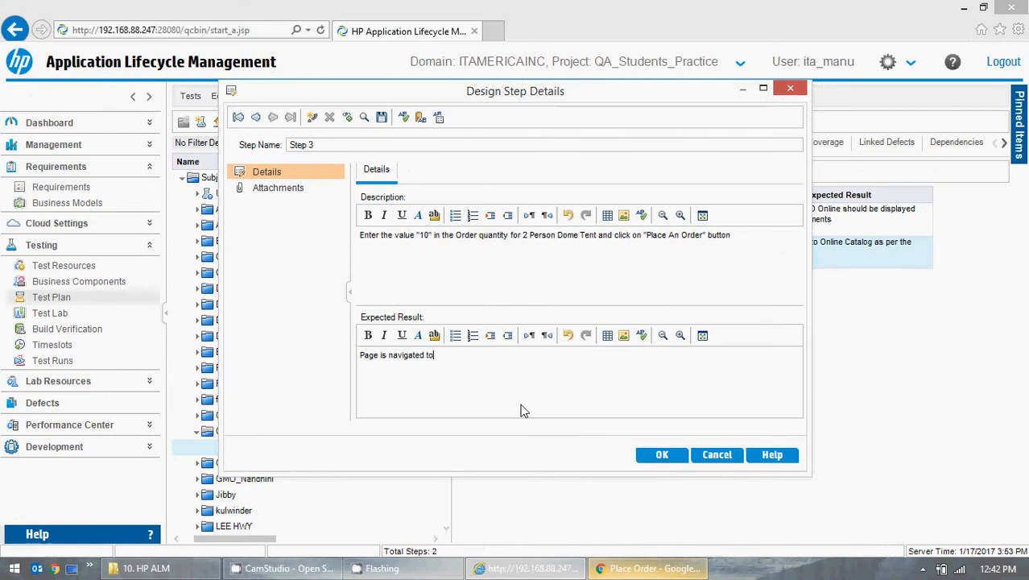
click(656, 570)
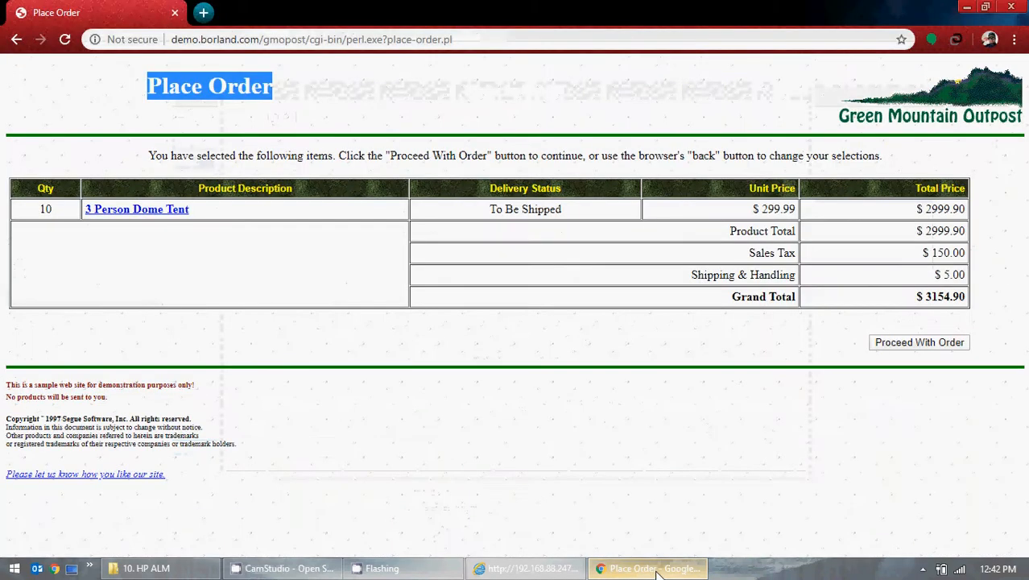
click(657, 570)
text(Pla)
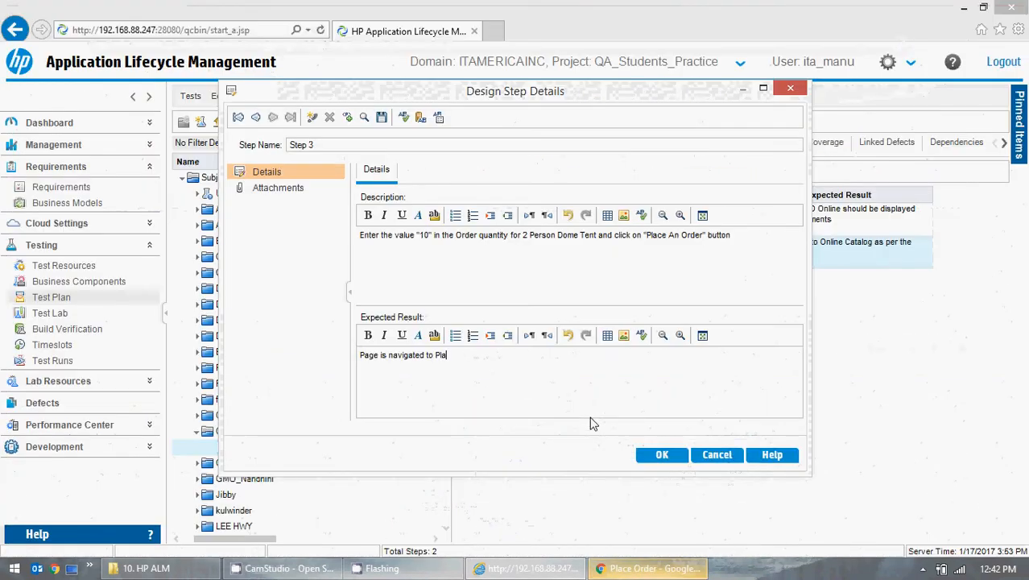
text(ce Order Page)
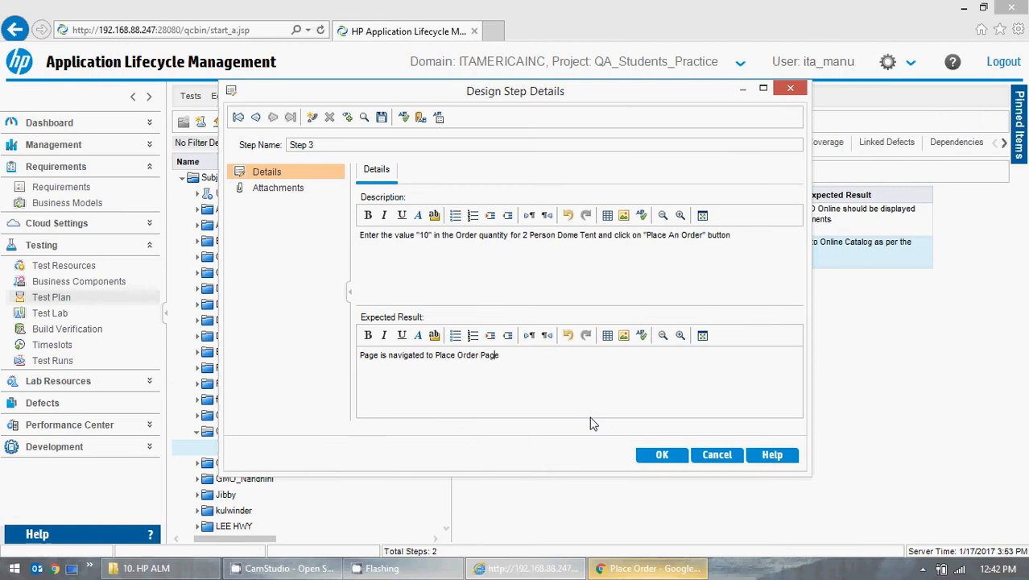
Put "Place Order" in quotation marks, end Step 3's expected result with "as per the requirements", and save the step.
key(Right)
key(Right)
text(")
key(Left)
text(")
text( as per y)
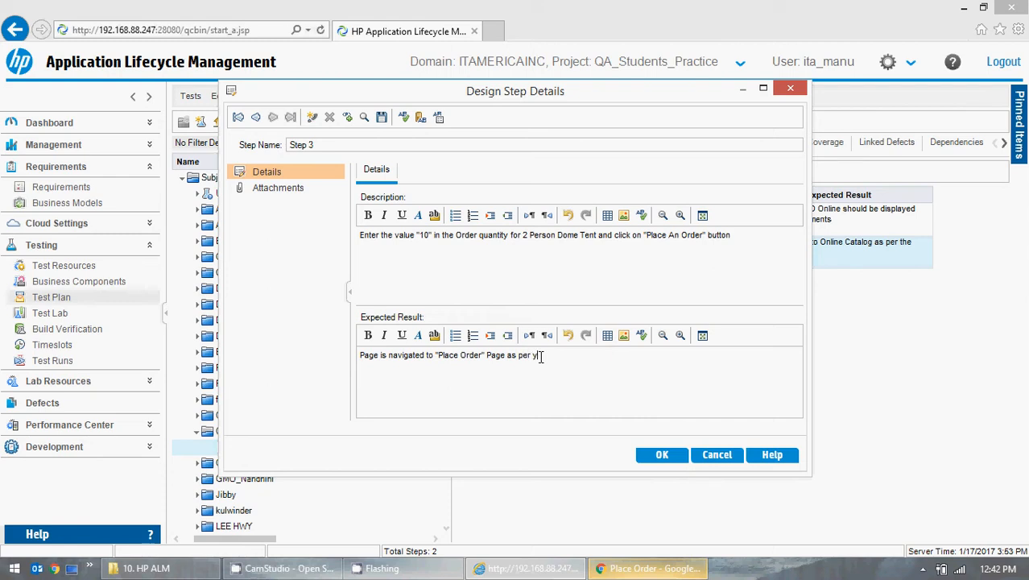
key(BackSpace)
text(the requirements)
click(662, 455)
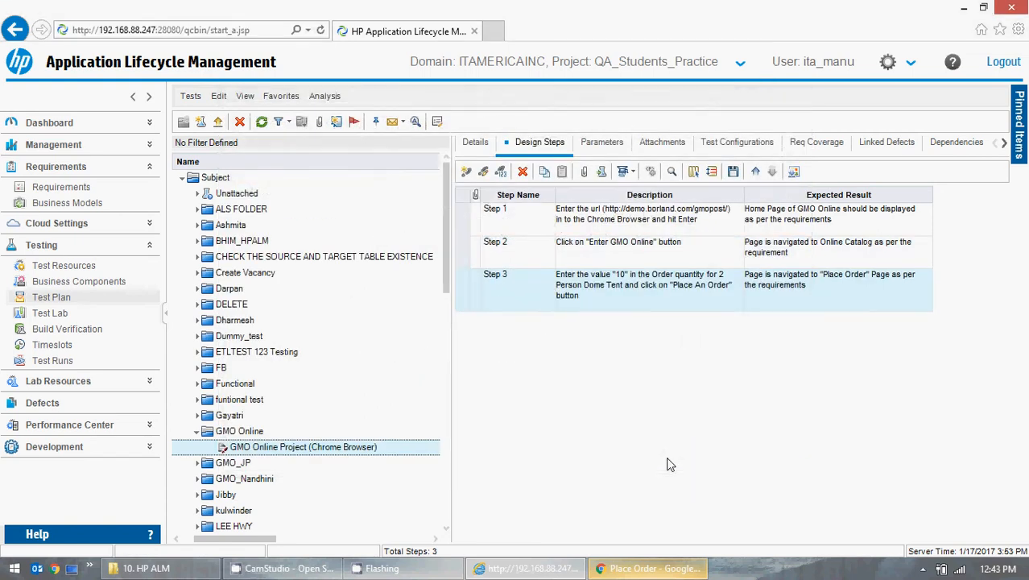
Check the order page's proceed button in Chrome, and add a fourth design step in HP ALM described as "Click on "Proceed Order" page".
click(649, 568)
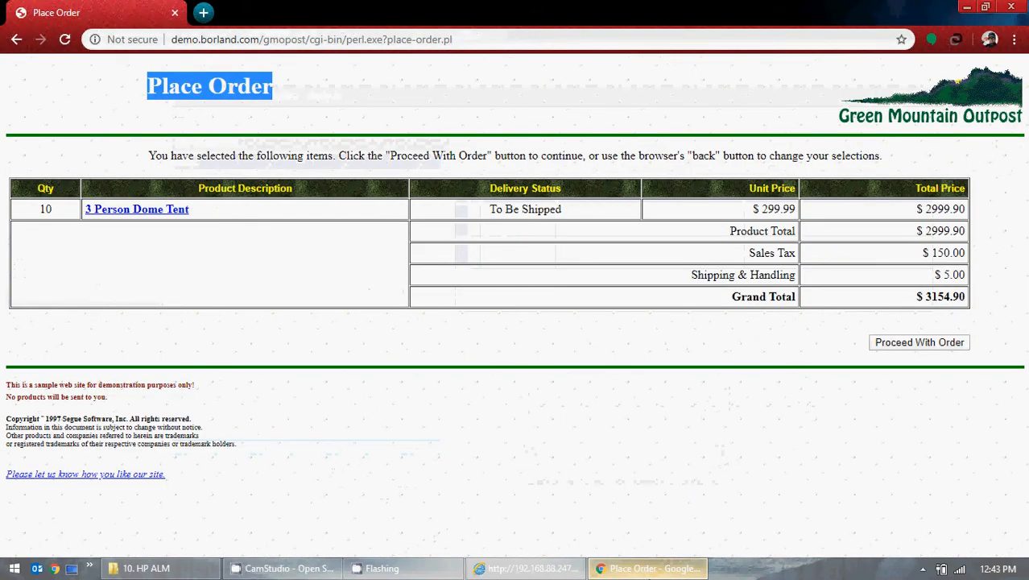
click(1021, 329)
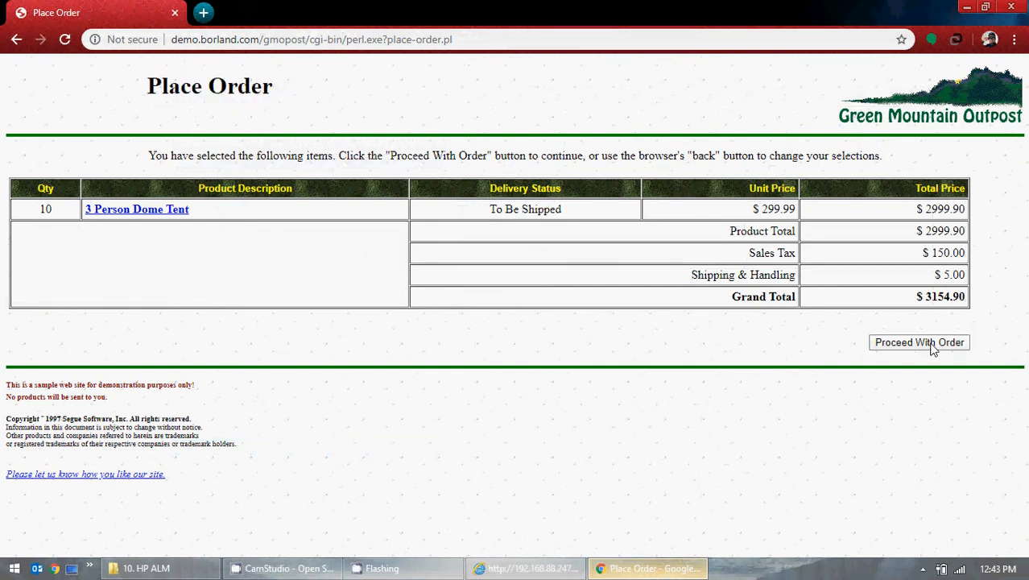
click(967, 6)
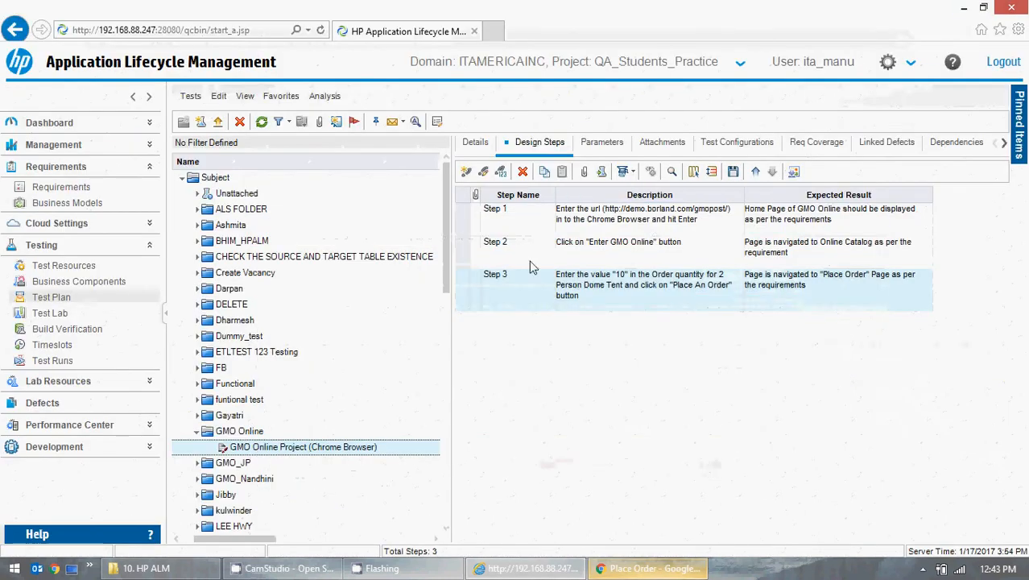
click(467, 173)
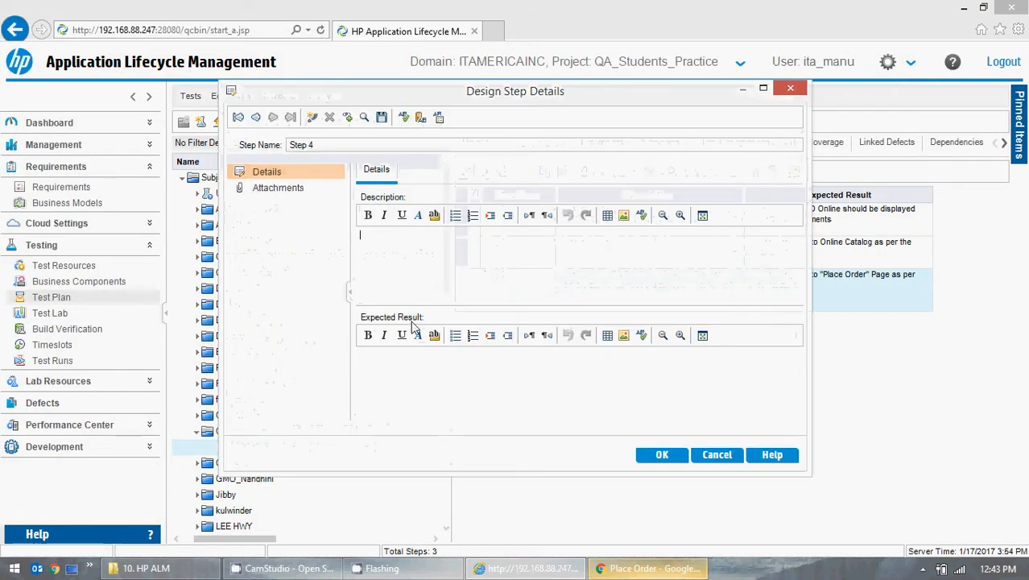
text(Clikc)
key(BackSpace)
key(BackSpace)
key(BackSpace)
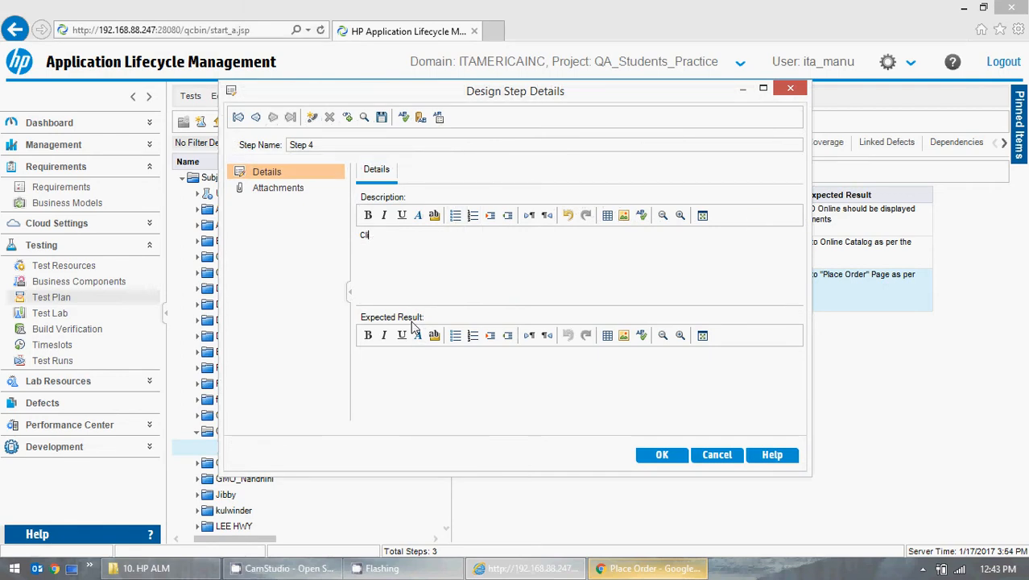
text(ick on "Proceed Order" page)
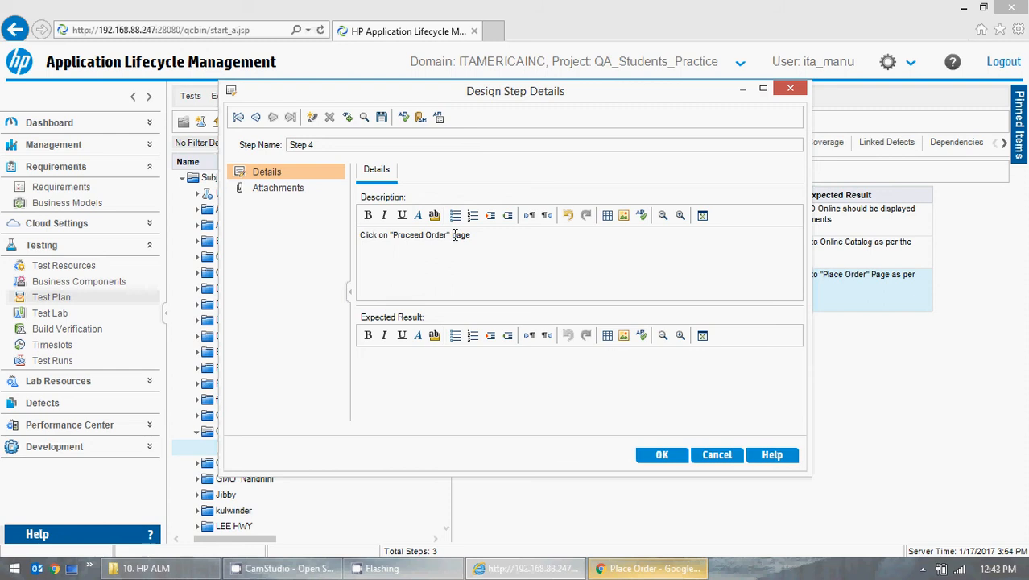
Replace "page" with "button" in Step 4's description, checking the order page in Chrome.
drag(453, 234, 457, 234)
click(644, 569)
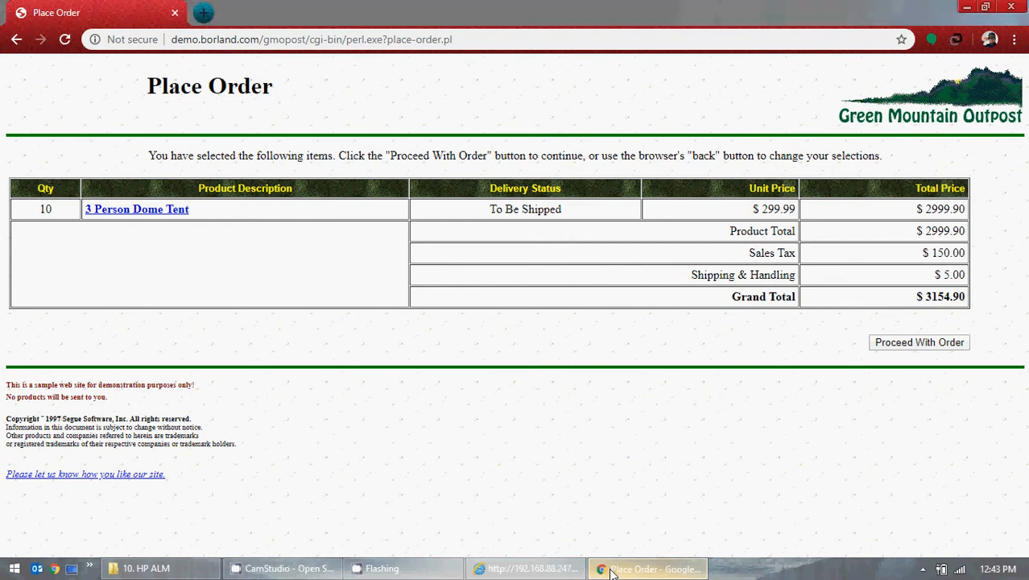
click(606, 569)
drag(468, 239, 450, 237)
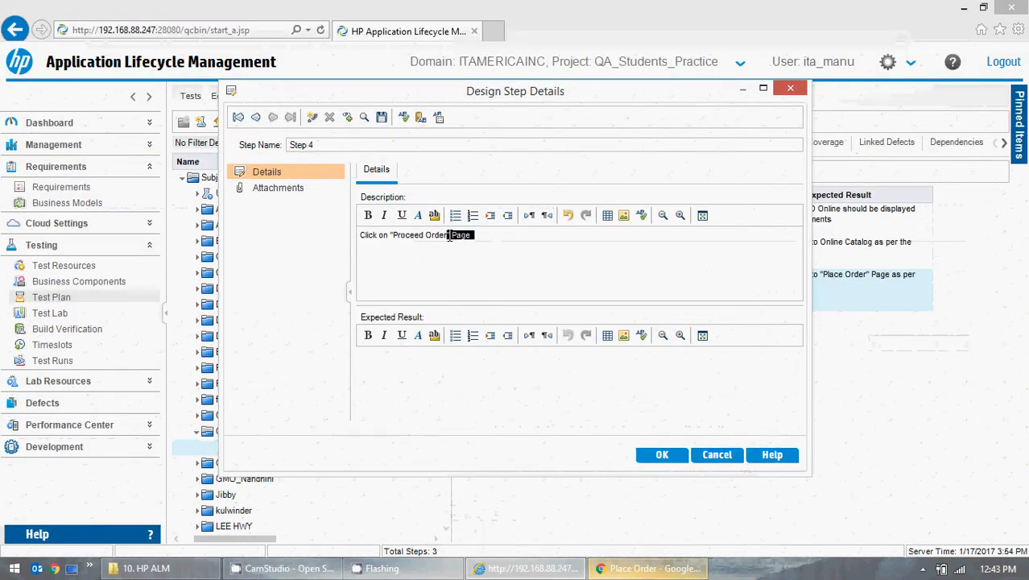
text(butoon)
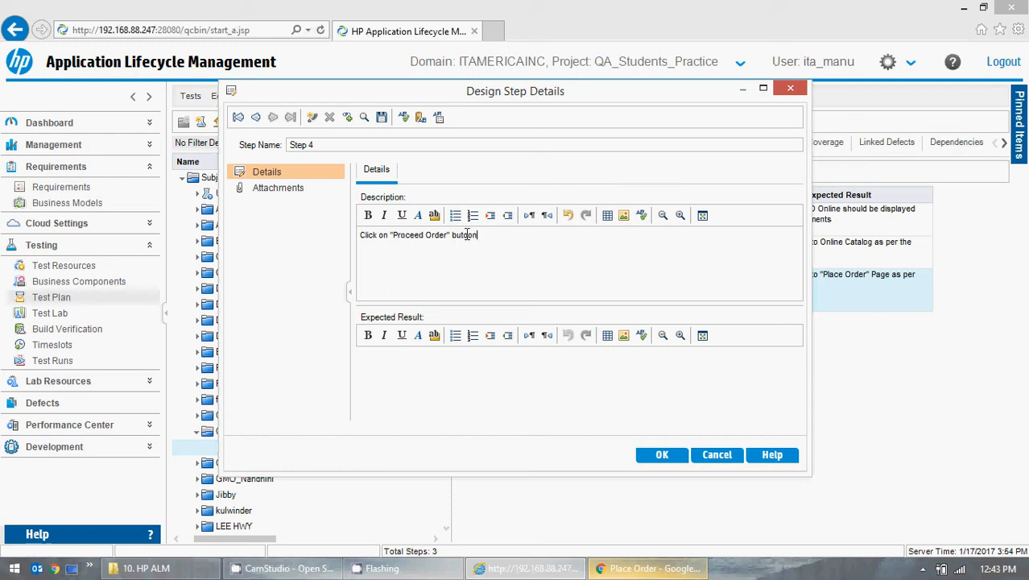
click(464, 235)
text(t)
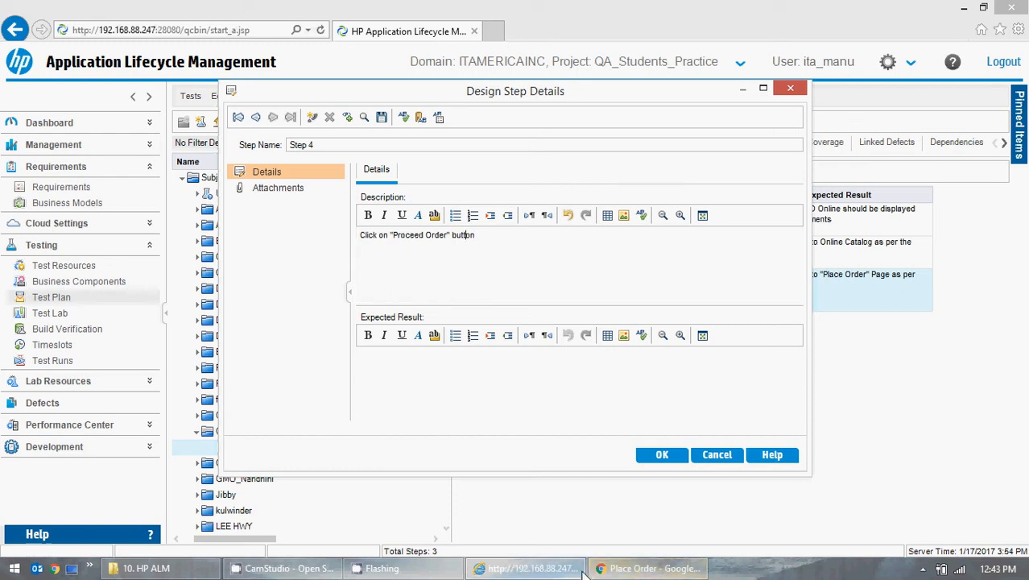
Proceed with the order in Chrome to reach the billing form, and return to Step 4's empty expected result in HP ALM.
click(636, 569)
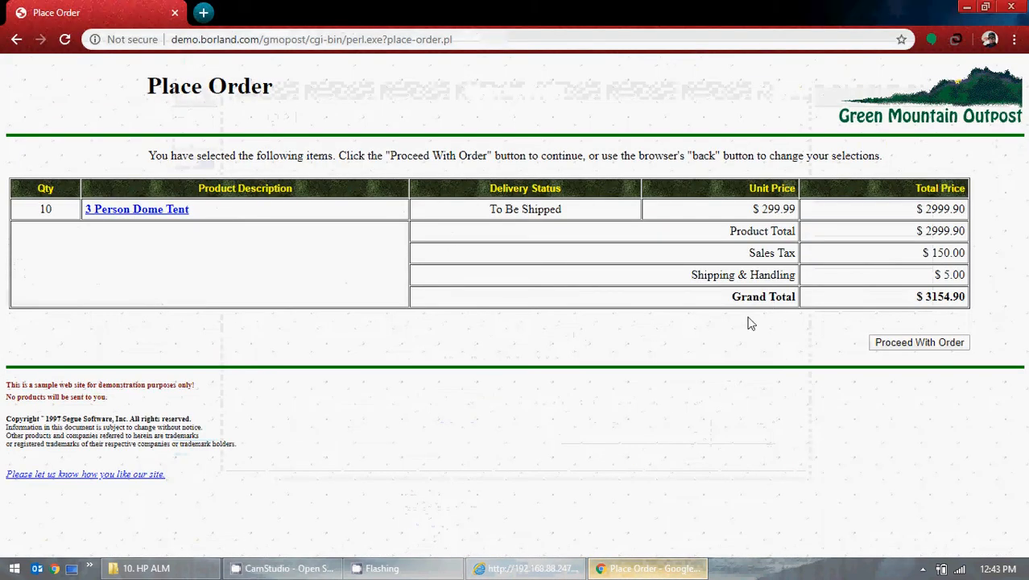
click(931, 349)
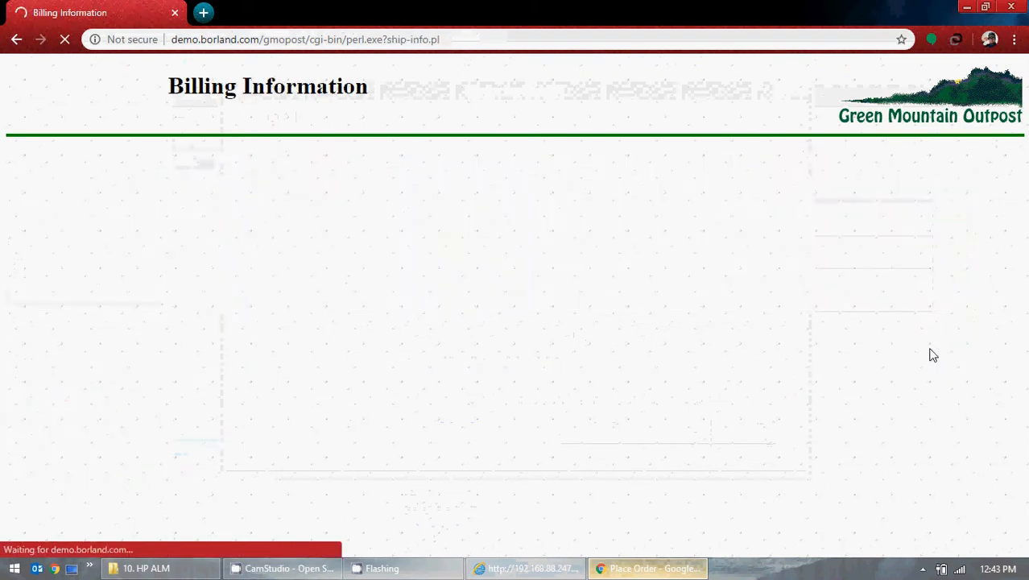
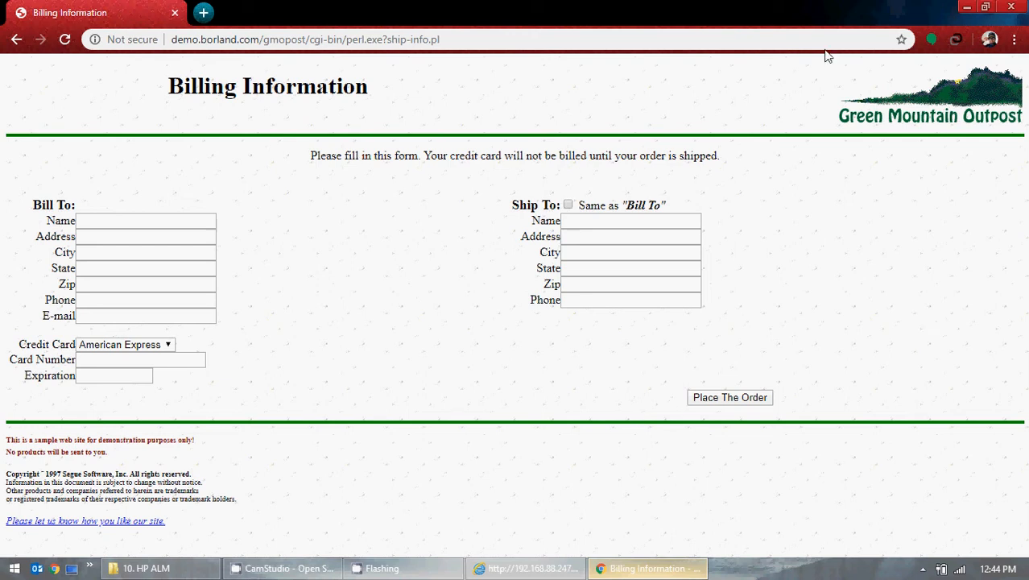
click(966, 8)
click(426, 392)
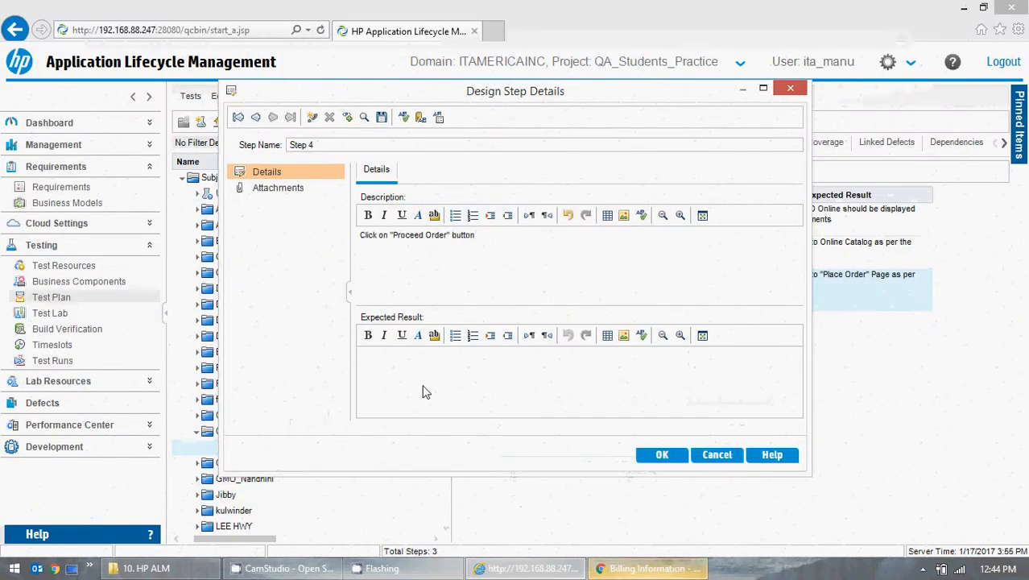
Enter "Page is navigated to Billing Information Page" as Step 4's expected result.
text(Page is na)
text(viag)
key(BackSpace)
key(BackSpace)
text(ga)
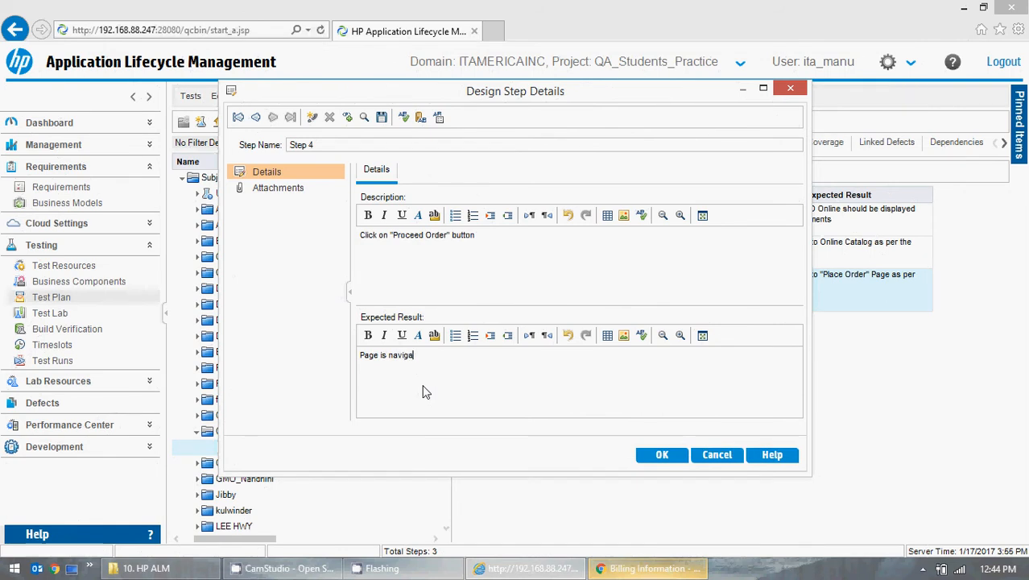
text(ted to)
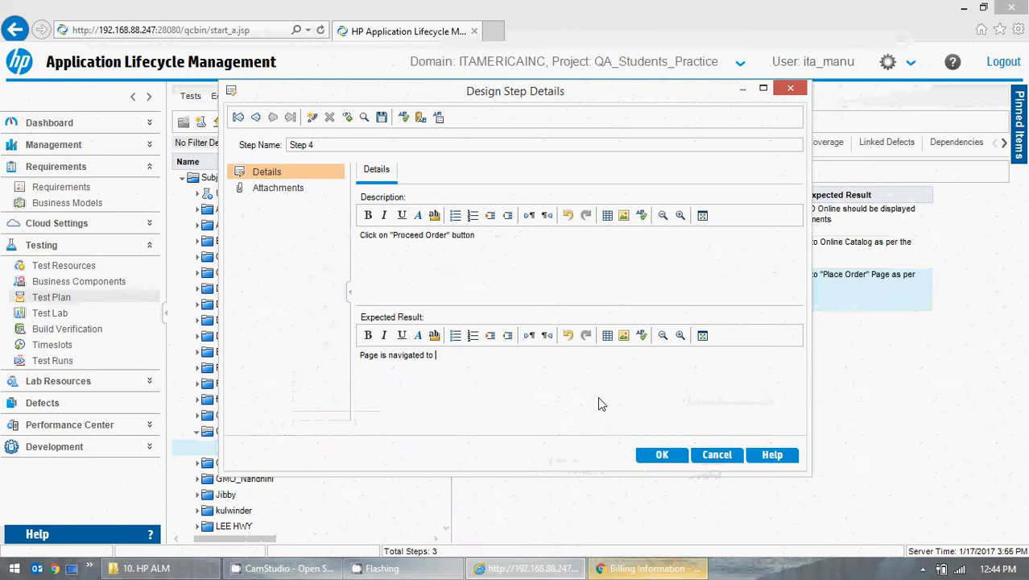
text( Billio)
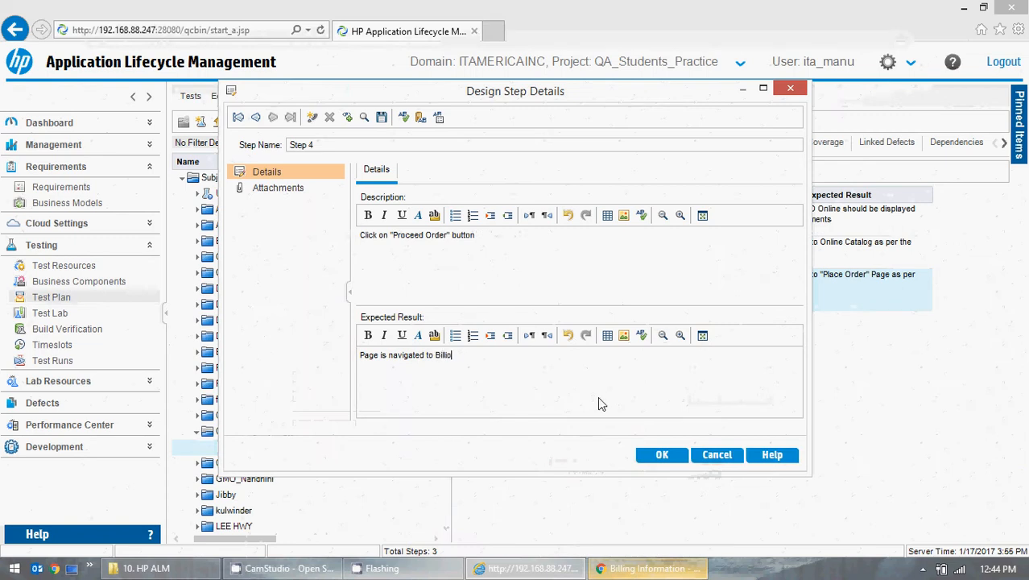
text(ng)
key(BackSpace)
key(BackSpace)
key(BackSpace)
text(ng Informa)
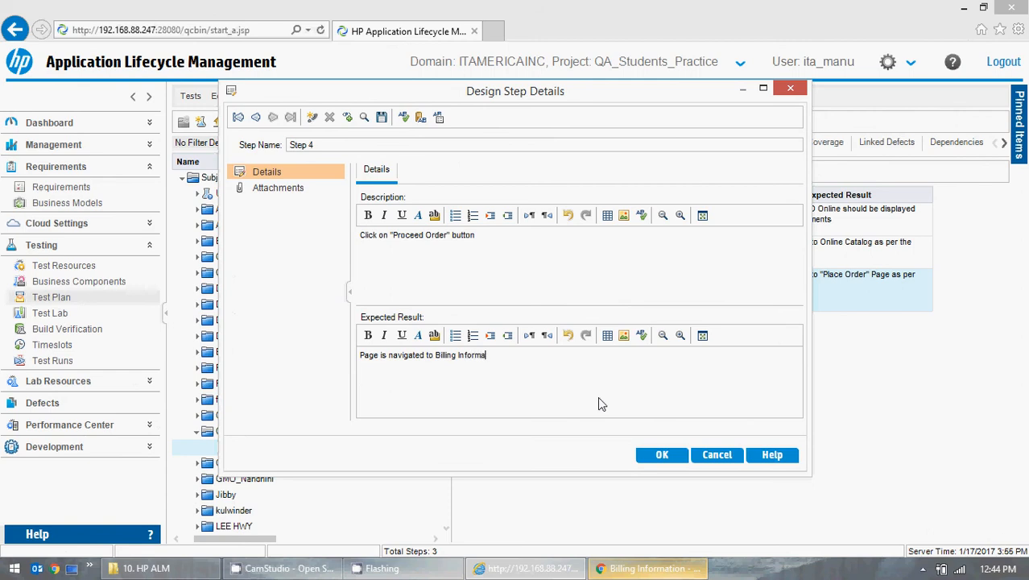
text(tion Page)
Put "Billing Information" in quotation marks in Step 4's expected result.
key(Left)
key(Left)
key(Left)
key(Left)
key(Left)
key(Right)
text(")
key(Left)
key(Left)
key(Left)
key(Left)
key(Left)
key(Left)
key(Left)
key(Left)
key(Left)
key(Left)
key(Left)
key(Left)
key(Left)
key(Left)
key(Left)
key(Left)
key(Left)
key(Left)
key(Left)
text(")
End Step 4's expected result with "as per the requirements" and save the step.
click(561, 352)
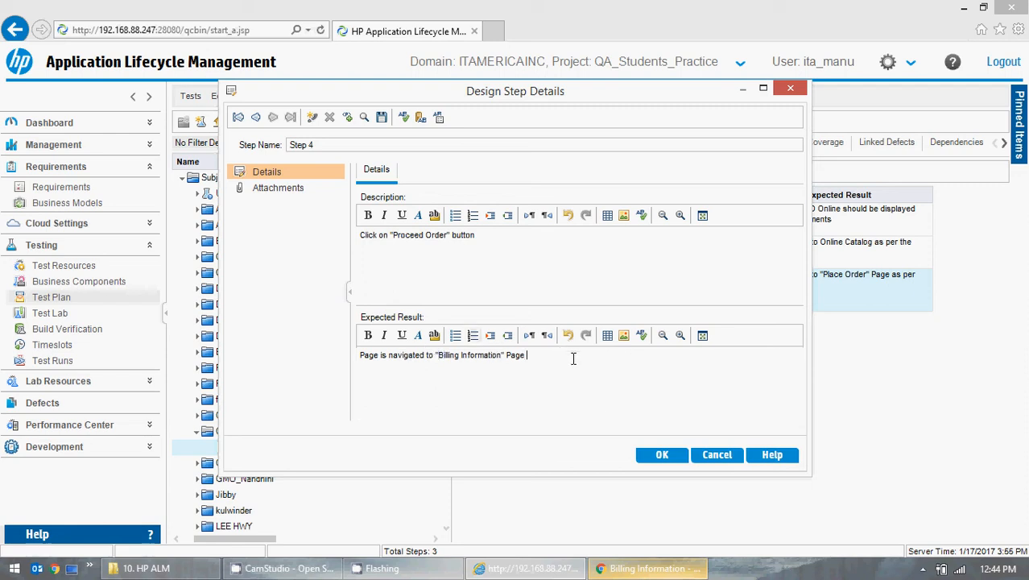
text(as per the requiremtn)
key(BackSpace)
key(BackSpace)
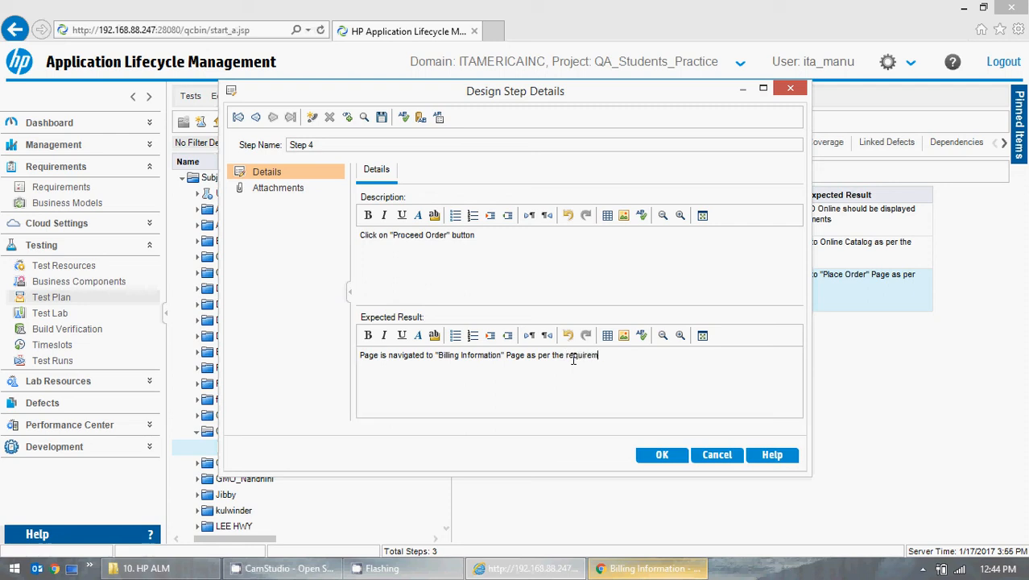
text(ent)
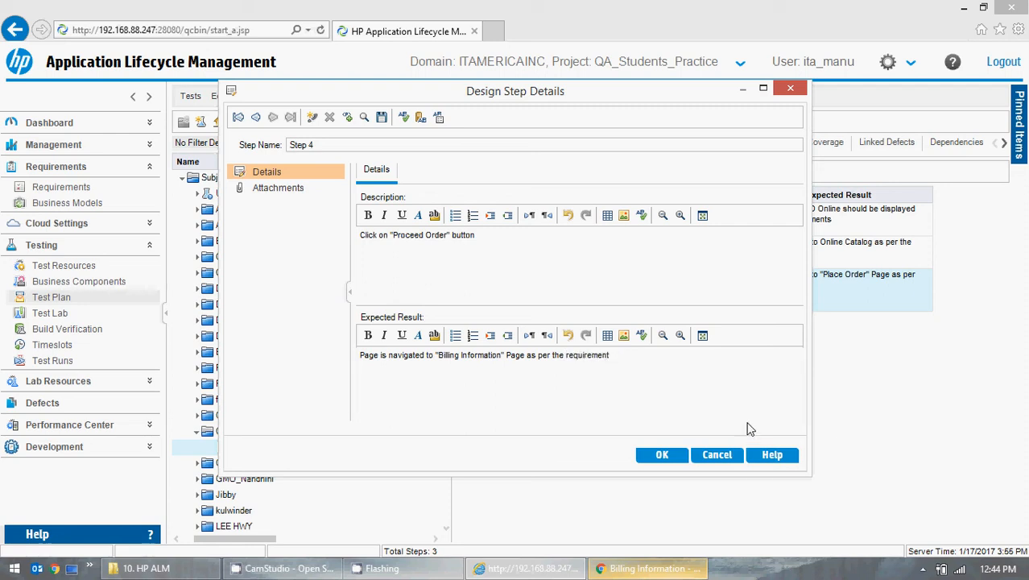
text(s)
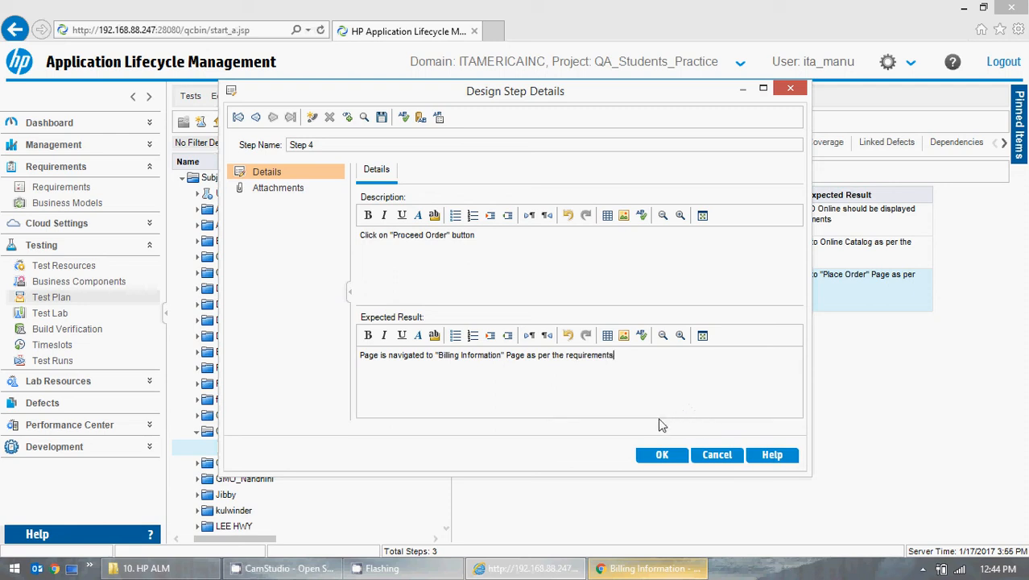
click(662, 456)
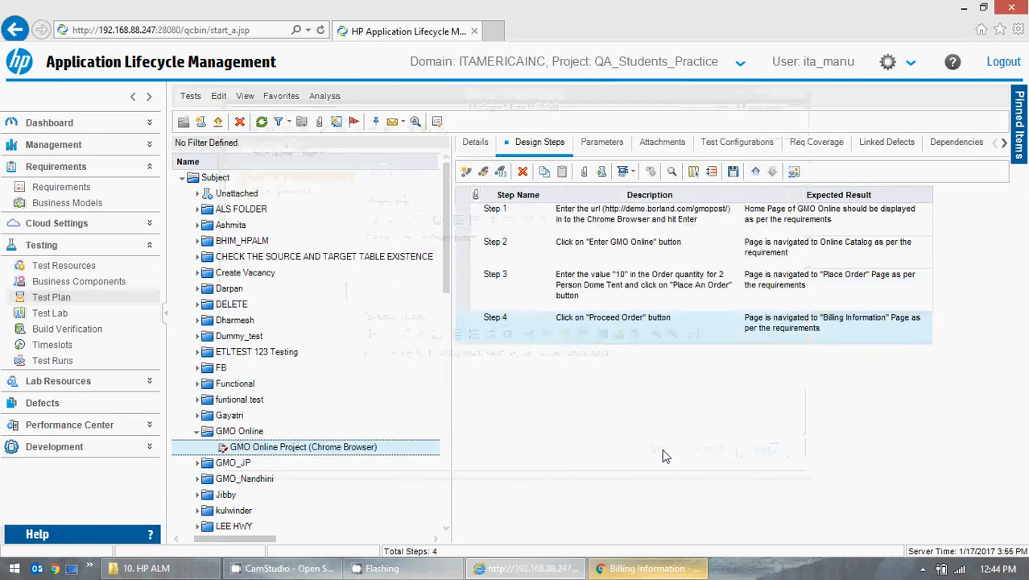
In Chrome, fill the billing form's Bill To section with the saved contact details and remove the phone number's leading zero.
click(659, 570)
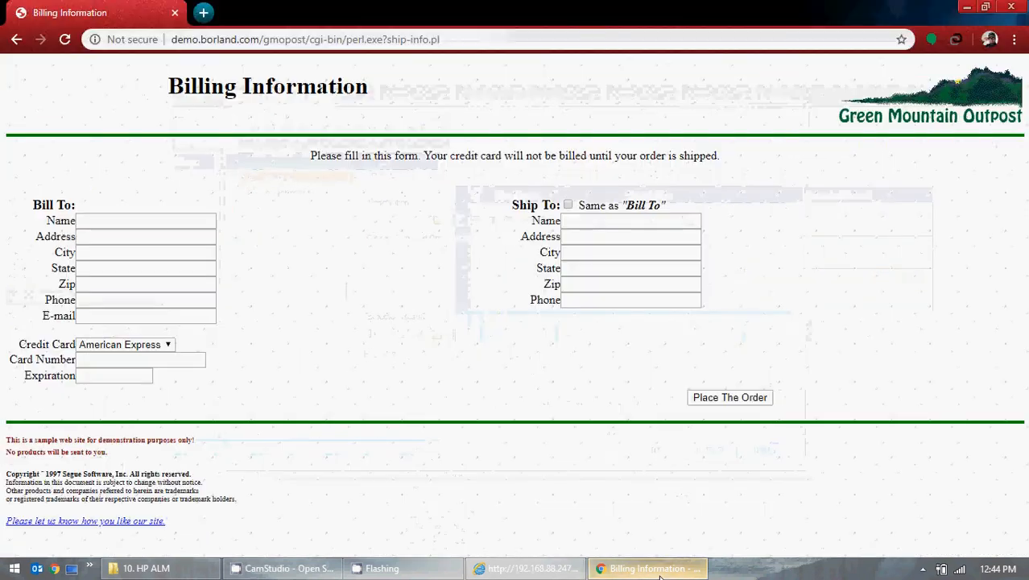
click(122, 221)
click(119, 259)
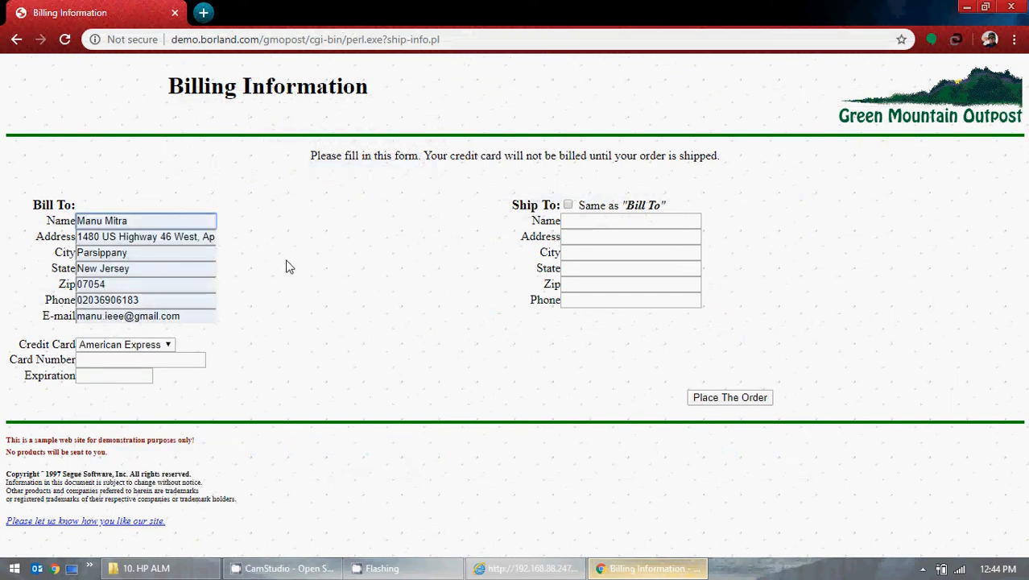
click(79, 301)
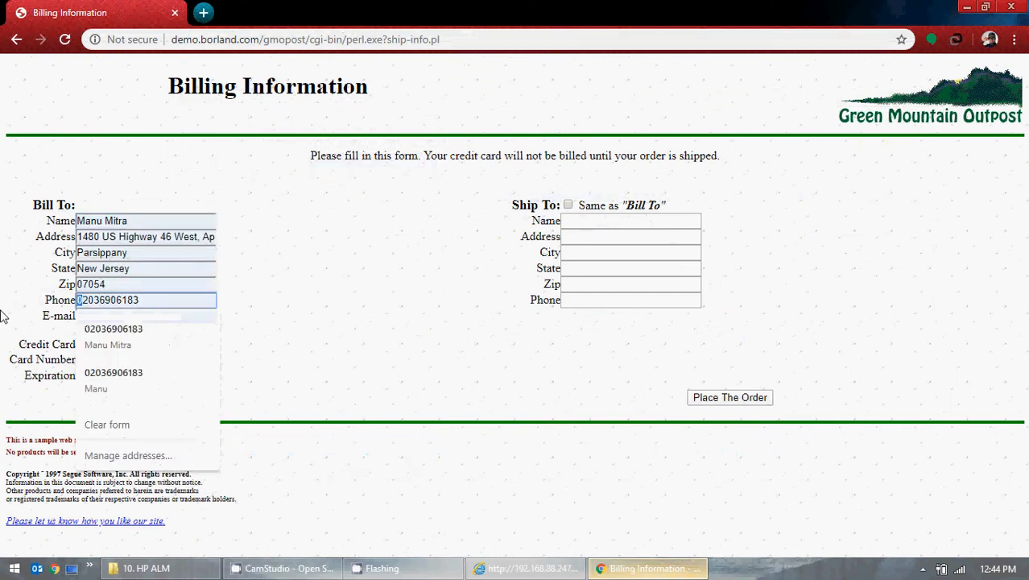
key(Delete)
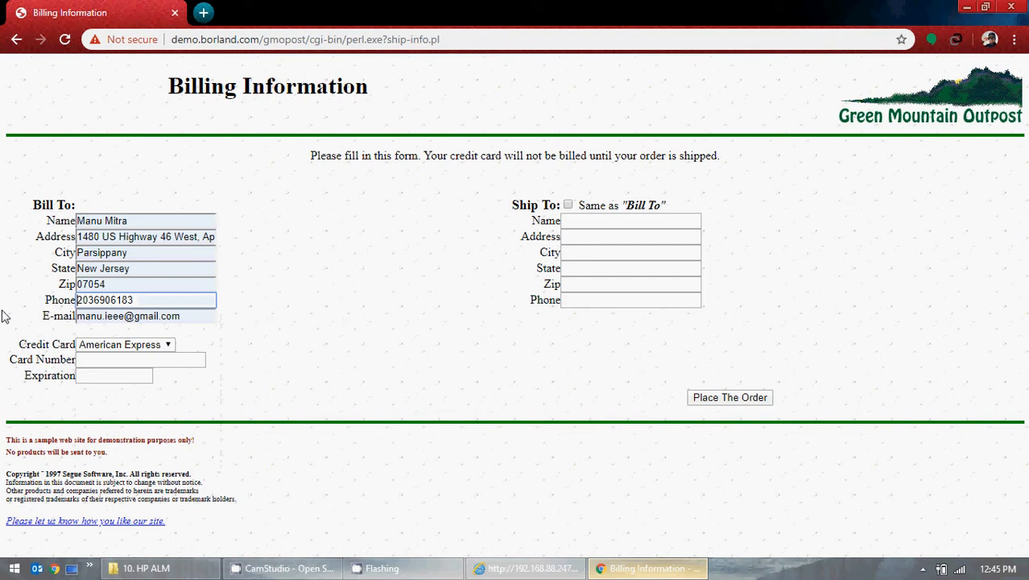
Search Google in a new Chrome tab for "test american express card" to find a number for the empty card field.
click(91, 363)
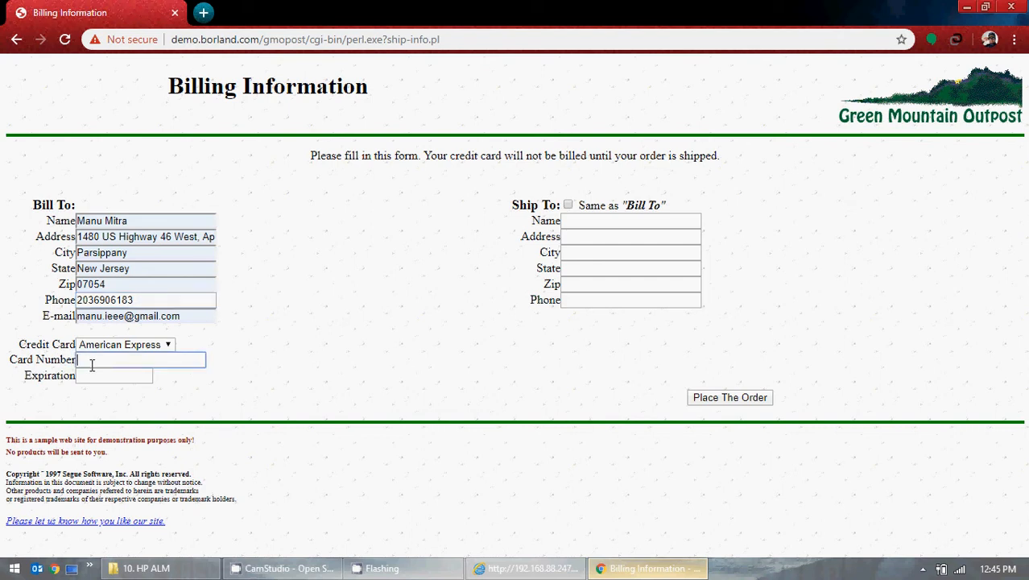
click(206, 13)
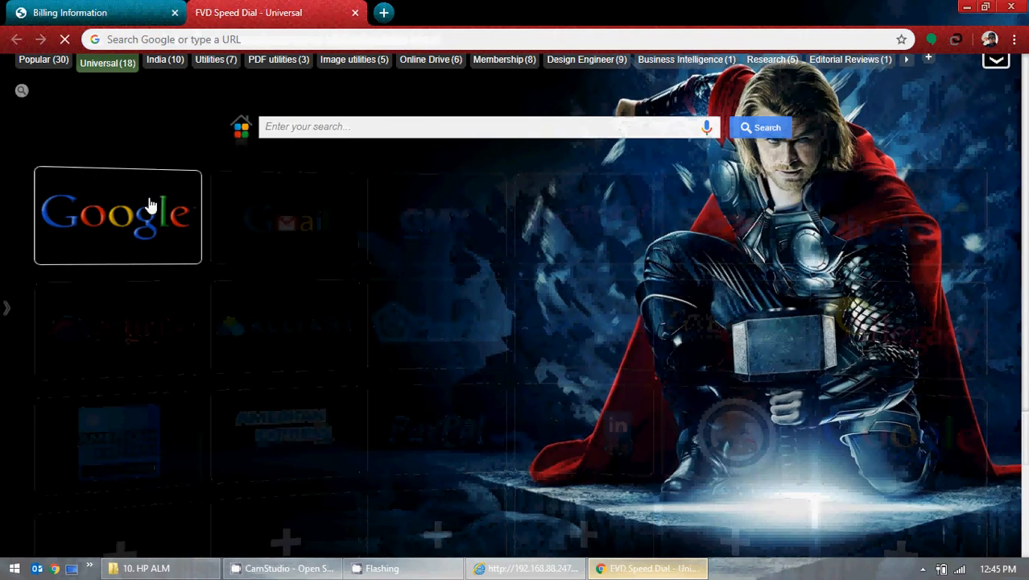
click(149, 205)
text(a)
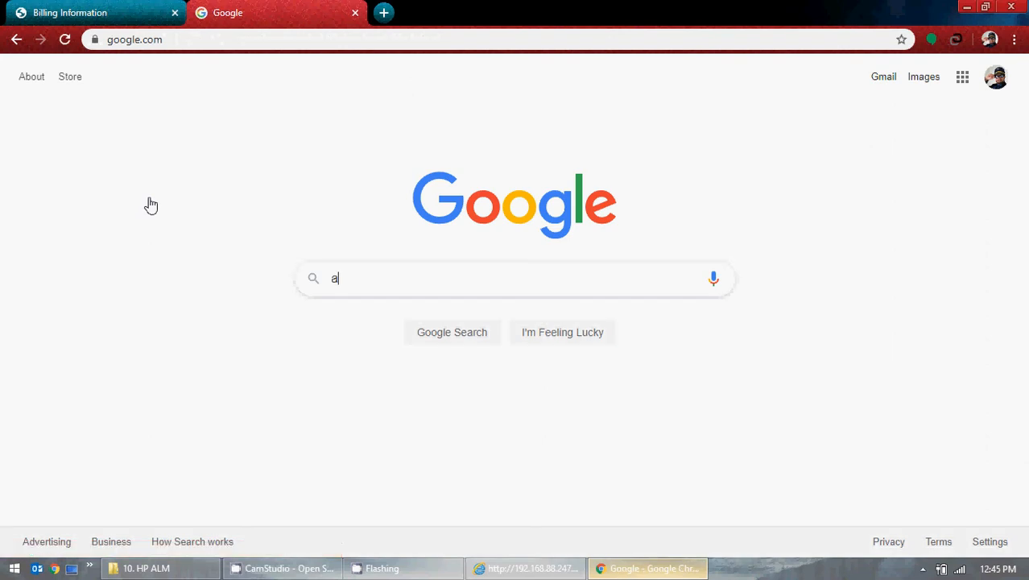
text(merican )
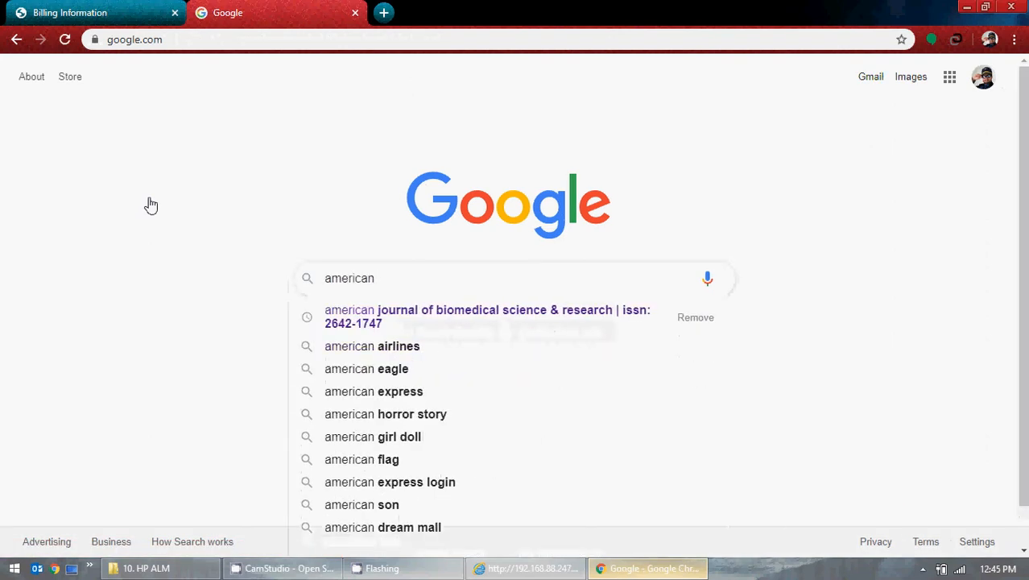
text(ex)
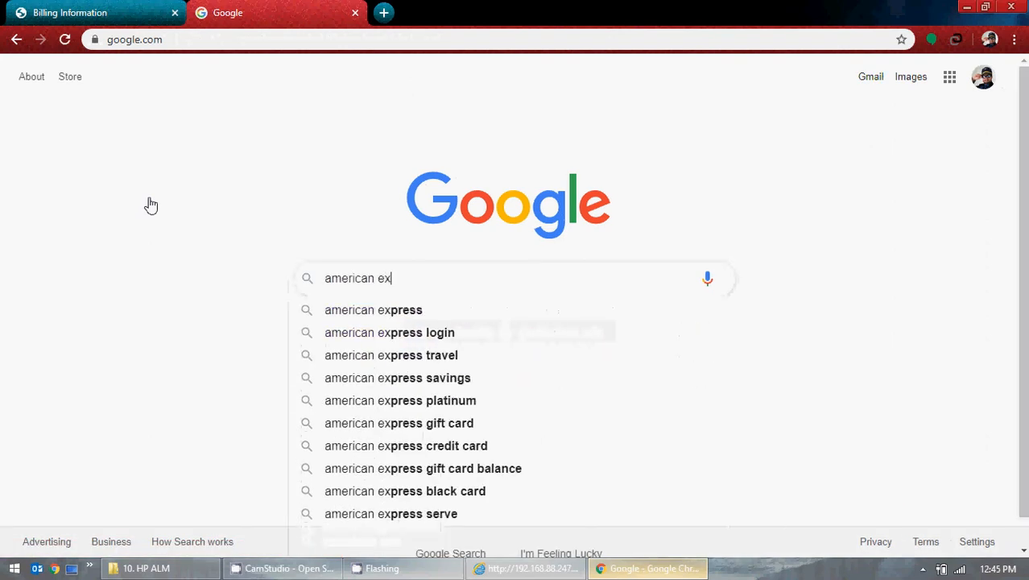
text(press)
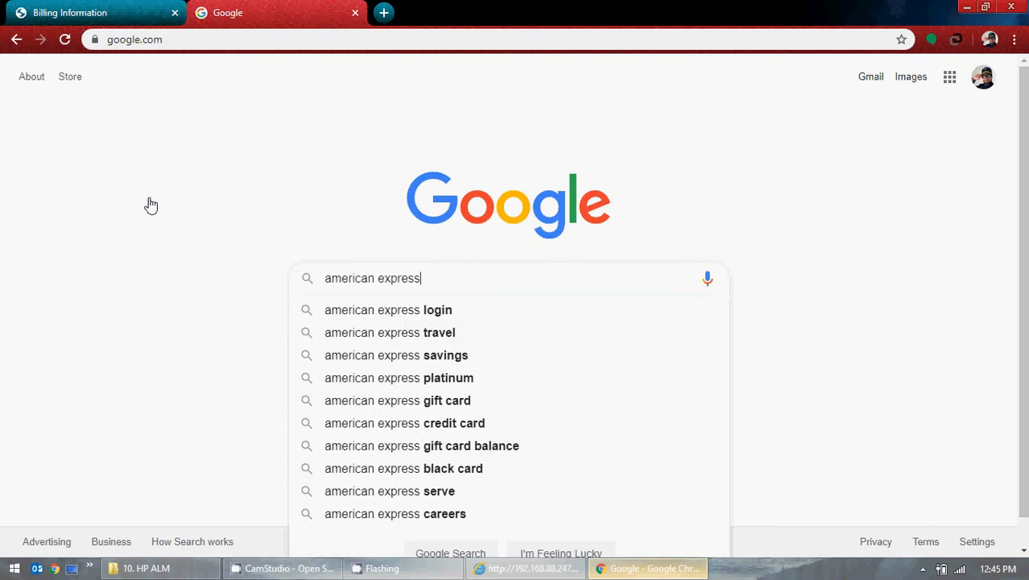
key(Home)
text(test)
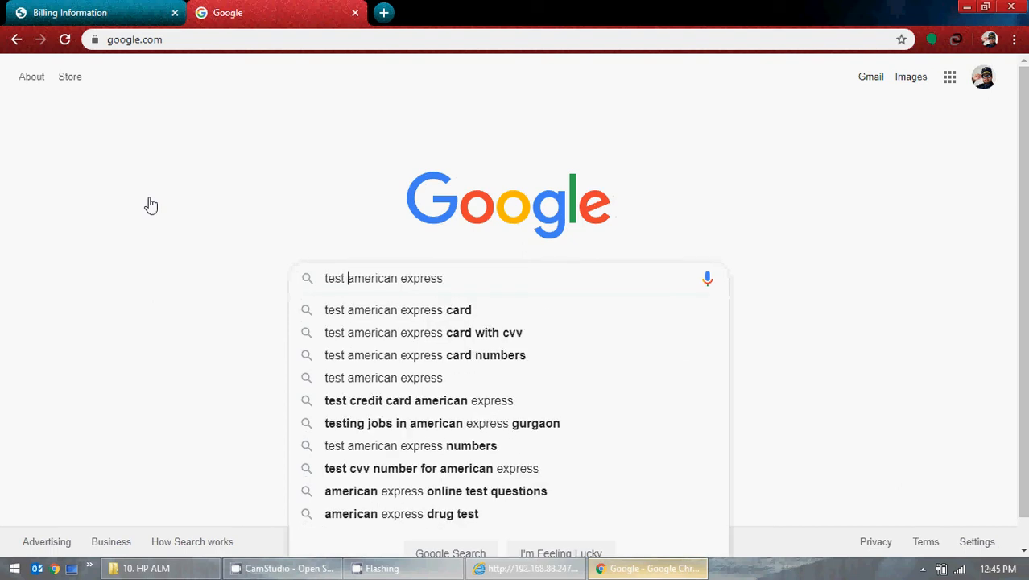
click(477, 311)
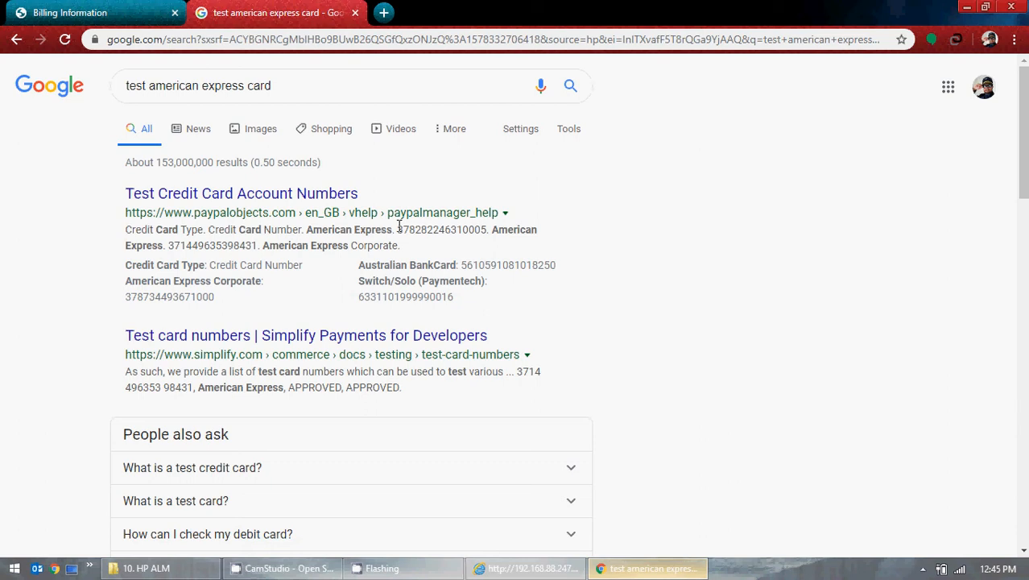
Copy the first American Express test card number into the billing form's Card Number field and set the expiration to 12/20.
drag(398, 229, 489, 234)
key(ctrl+c)
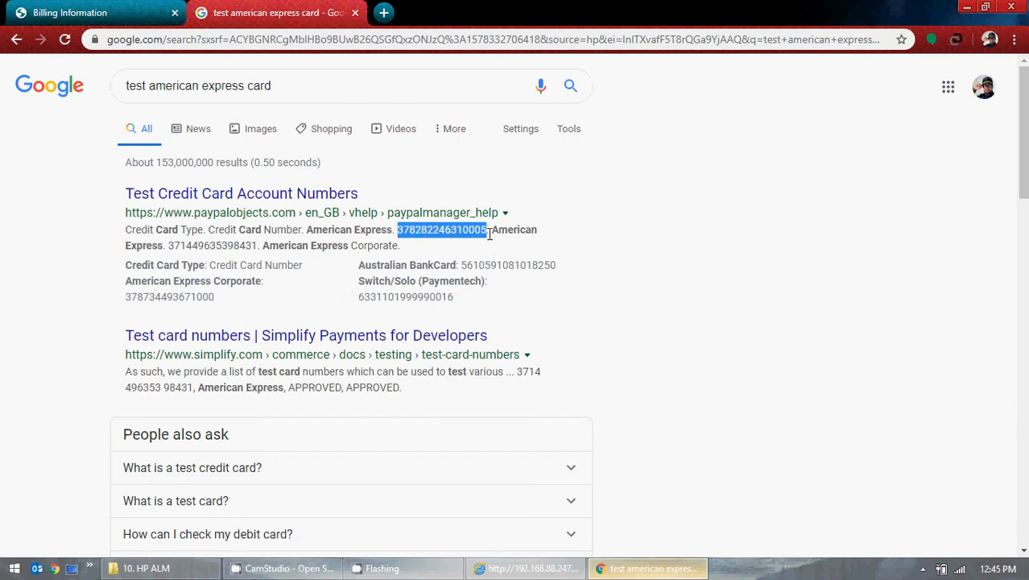
click(70, 12)
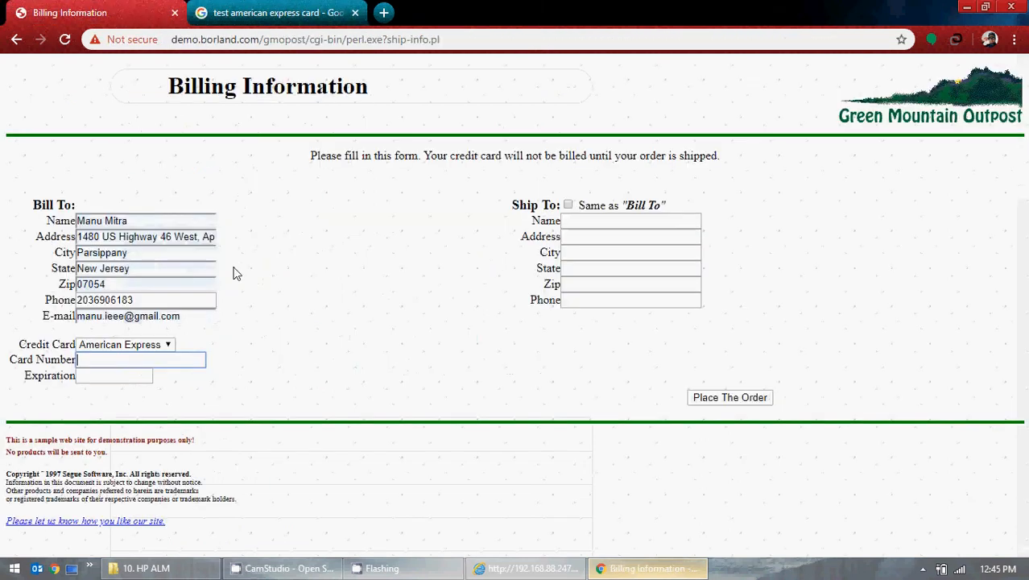
key(ctrl+v)
click(125, 379)
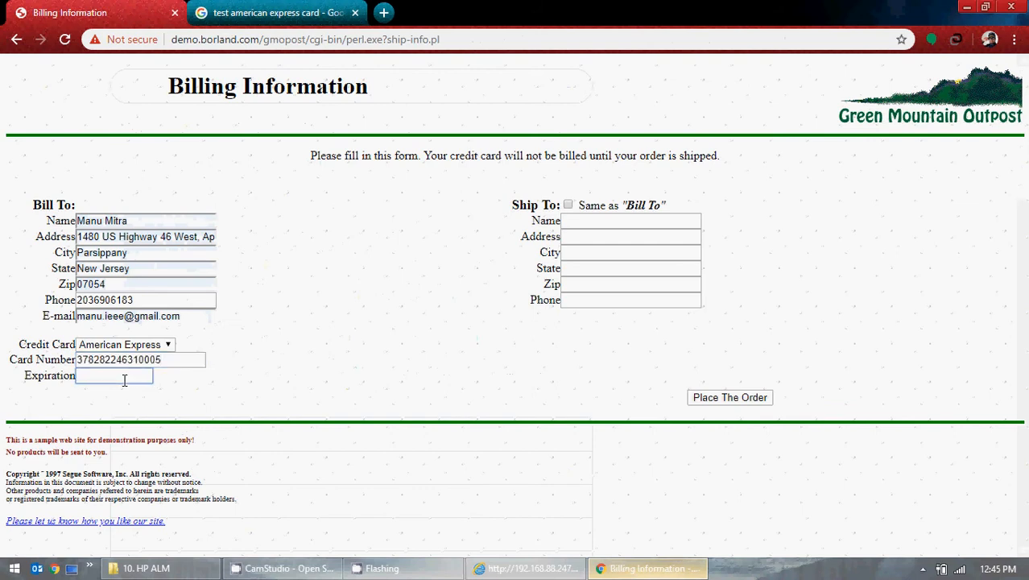
text(12/)
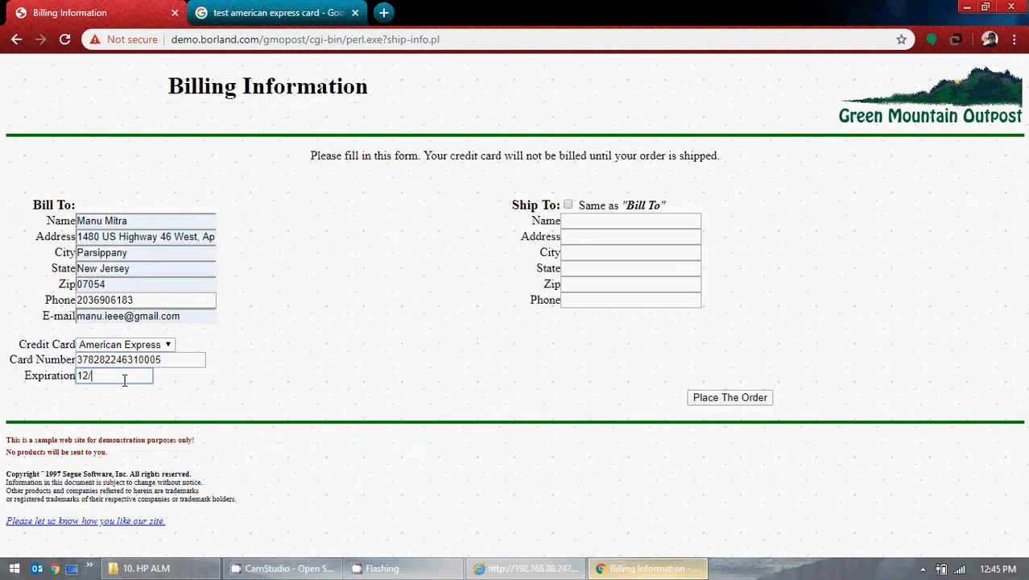
text(20)
Fill the Ship To section by making it the same as "Bill To".
click(324, 352)
click(570, 206)
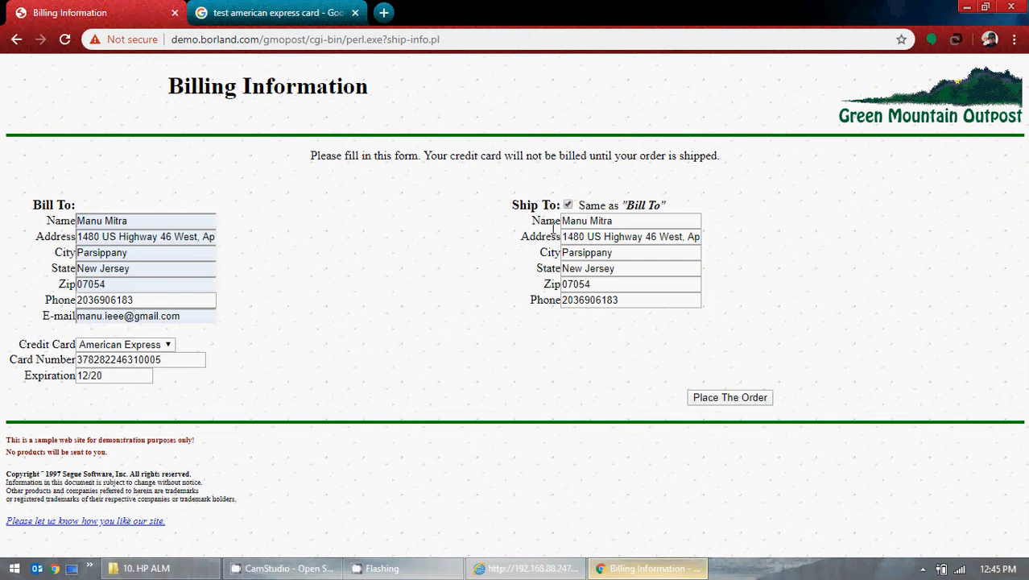
click(569, 206)
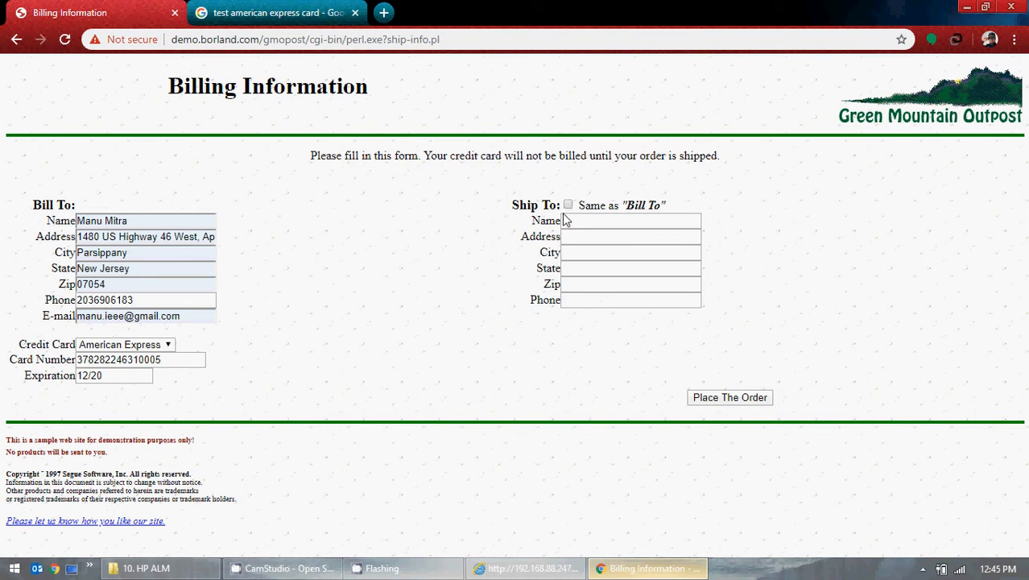
click(574, 220)
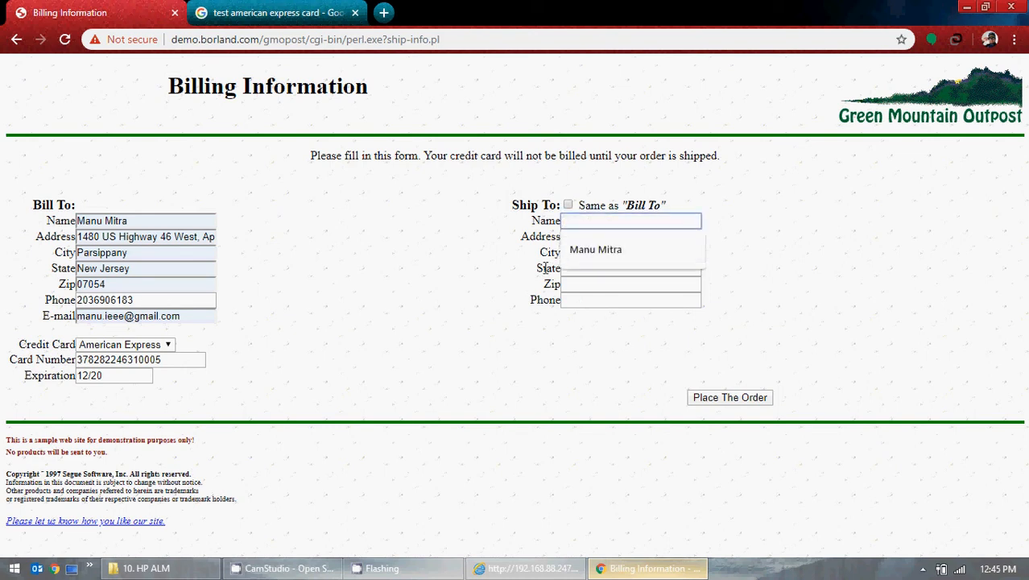
click(568, 205)
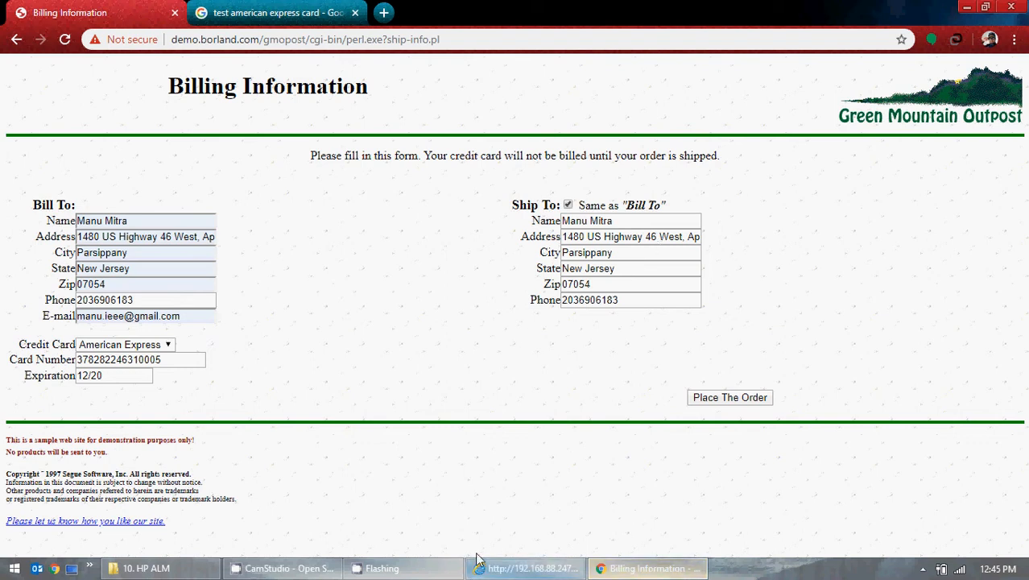
Switch to HP ALM and add Step 5 described as 'Fill all the infomration in the Billing Information Page and click on "Place the Order" button'.
click(515, 570)
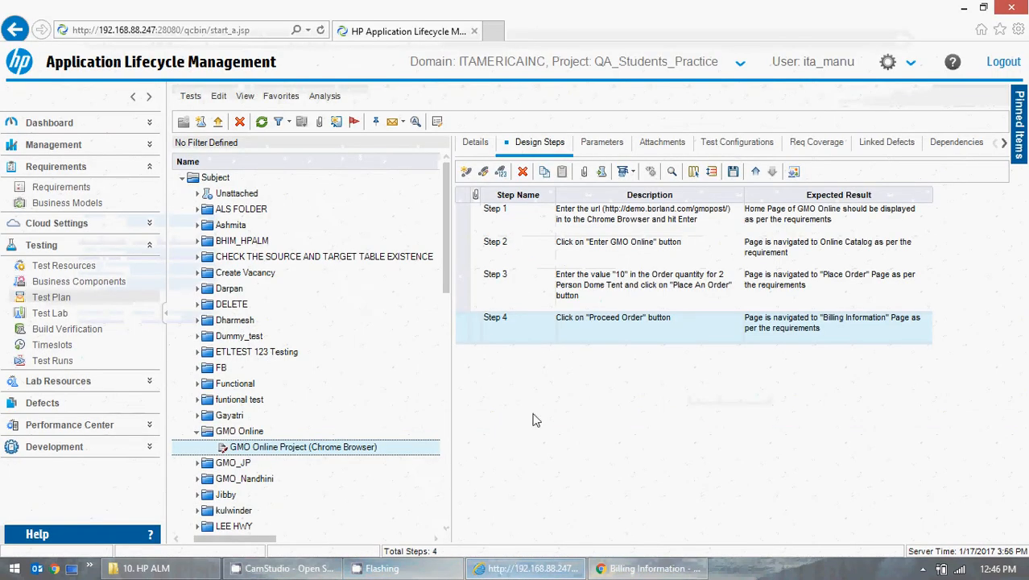
click(466, 172)
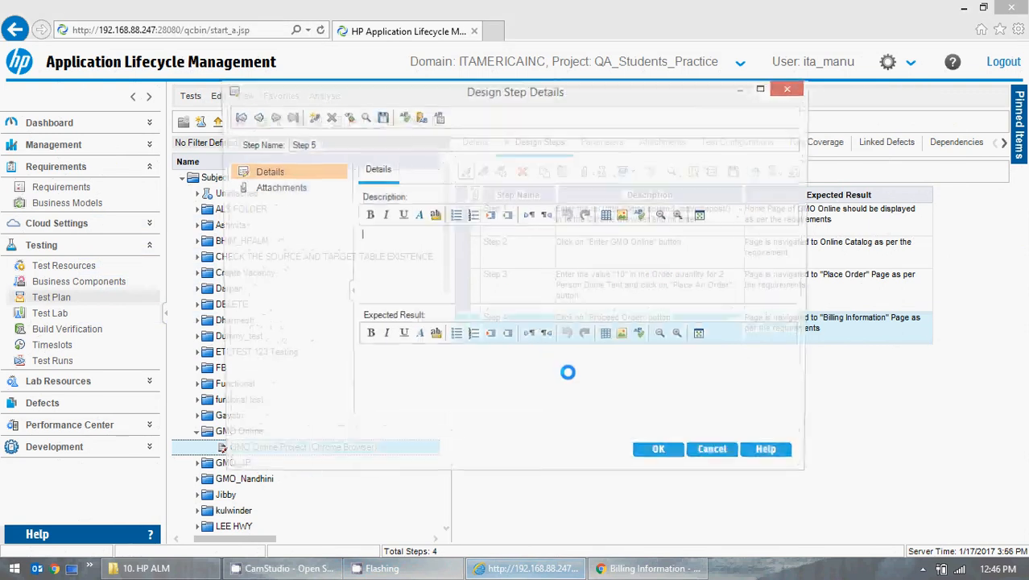
text(Fil)
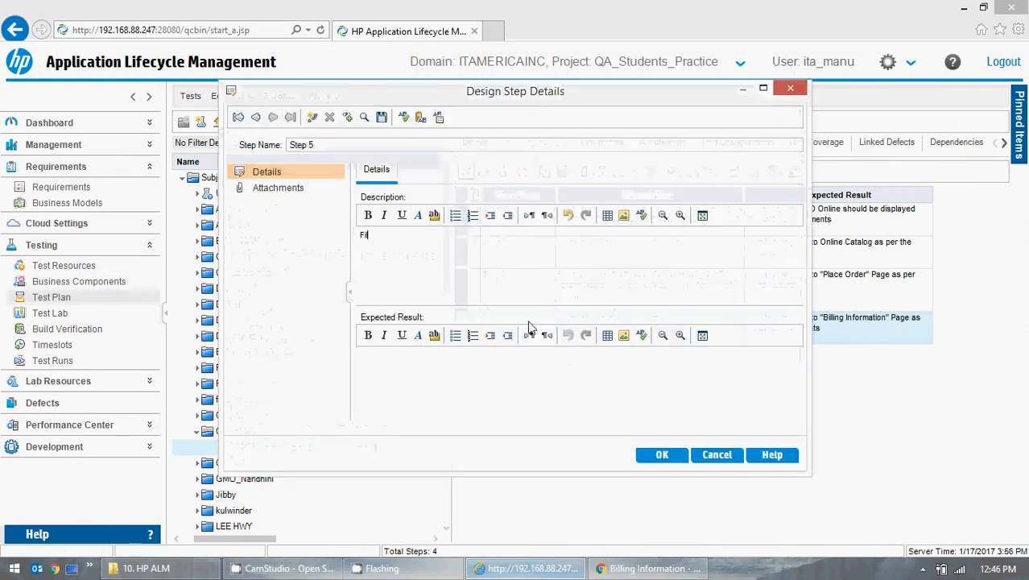
text(l all the infomration)
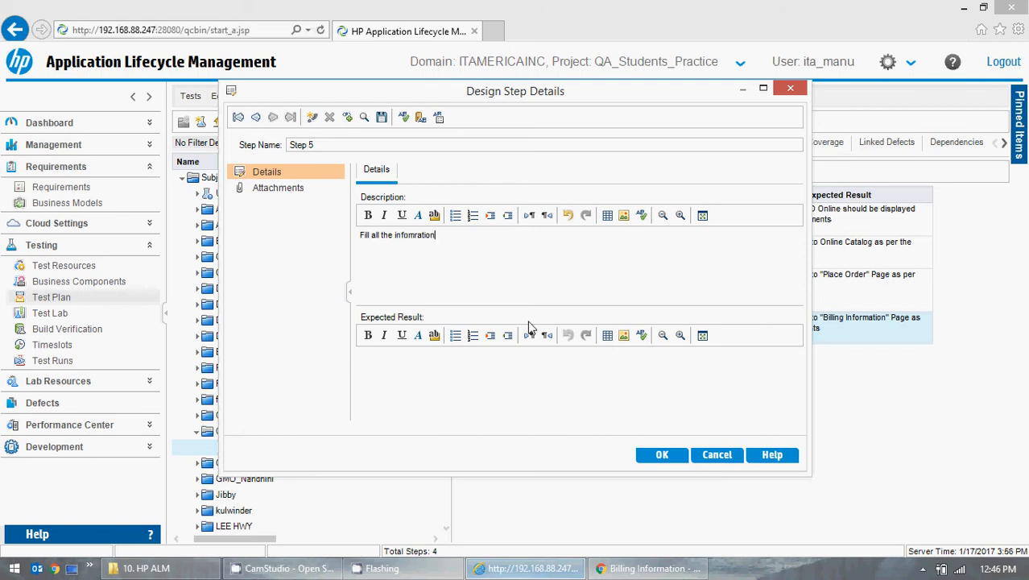
text( in the Billing Infom)
key(BackSpace)
text(rmation )
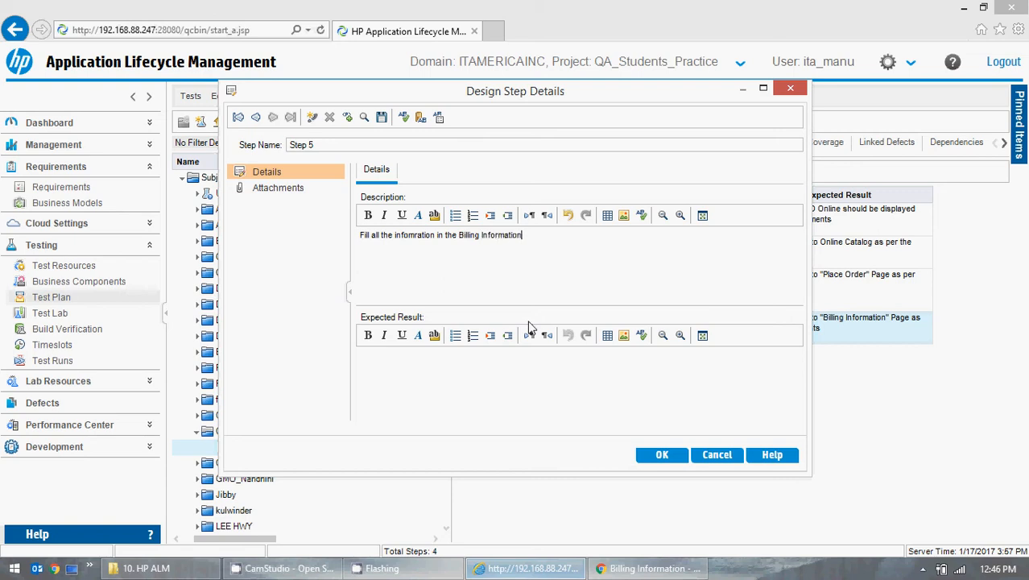
text(Page and click on)
click(681, 570)
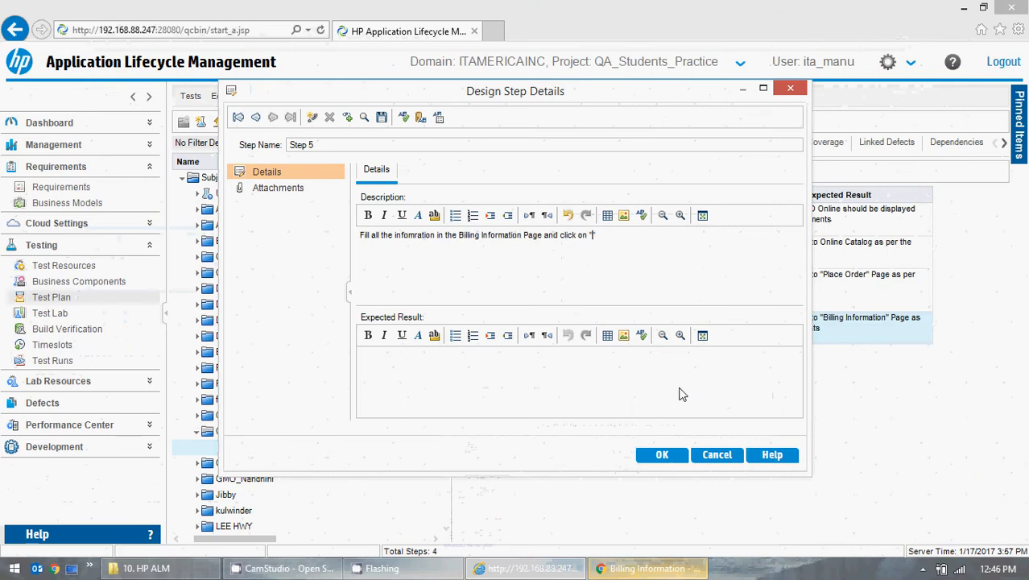
text(Place the Order)
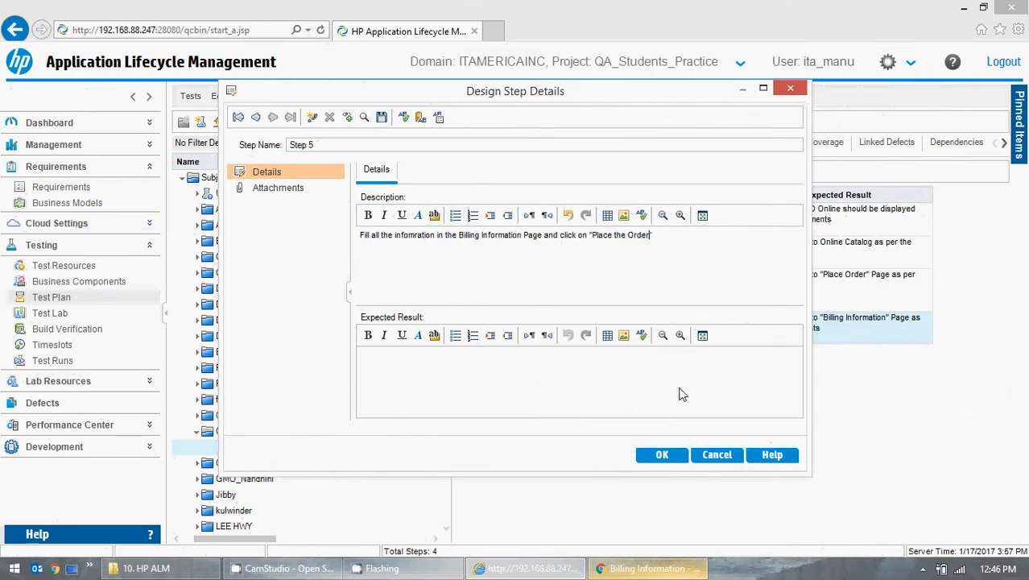
text(" button)
click(683, 395)
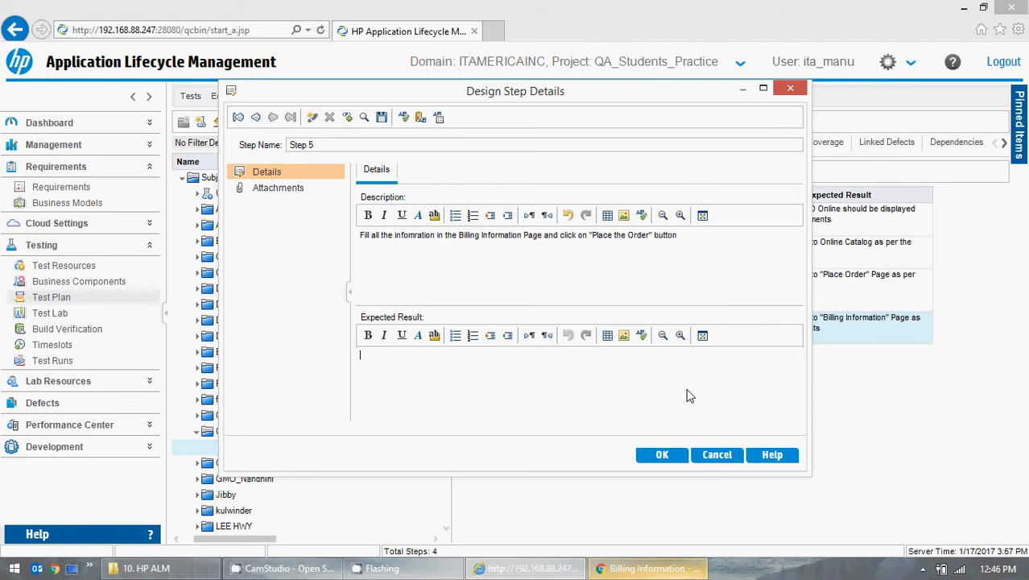
Switch to Chrome, place the order from the billing form without saving the card, and highlight the "OnLine Store Receipt" heading.
click(652, 568)
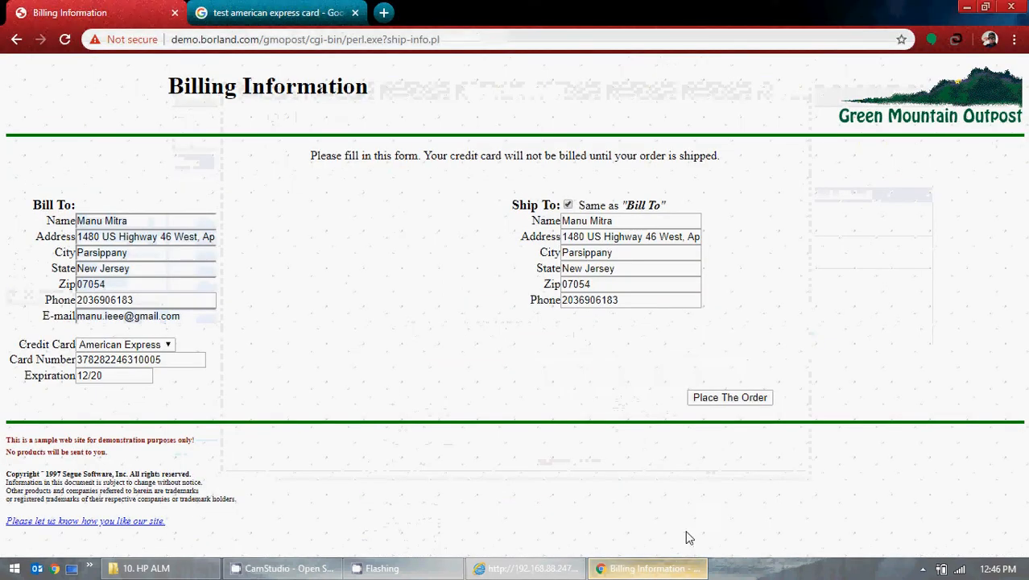
click(709, 398)
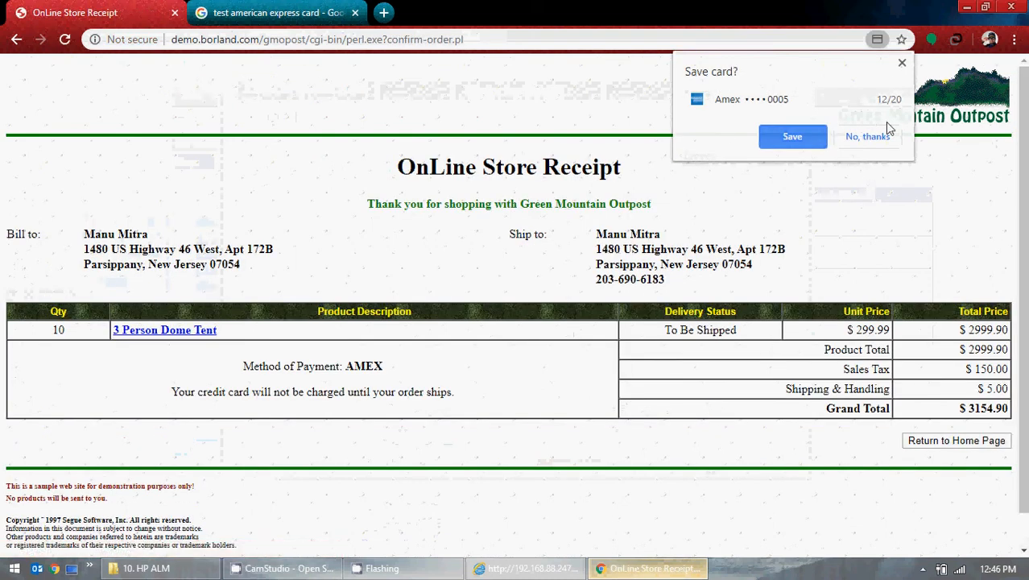
click(901, 64)
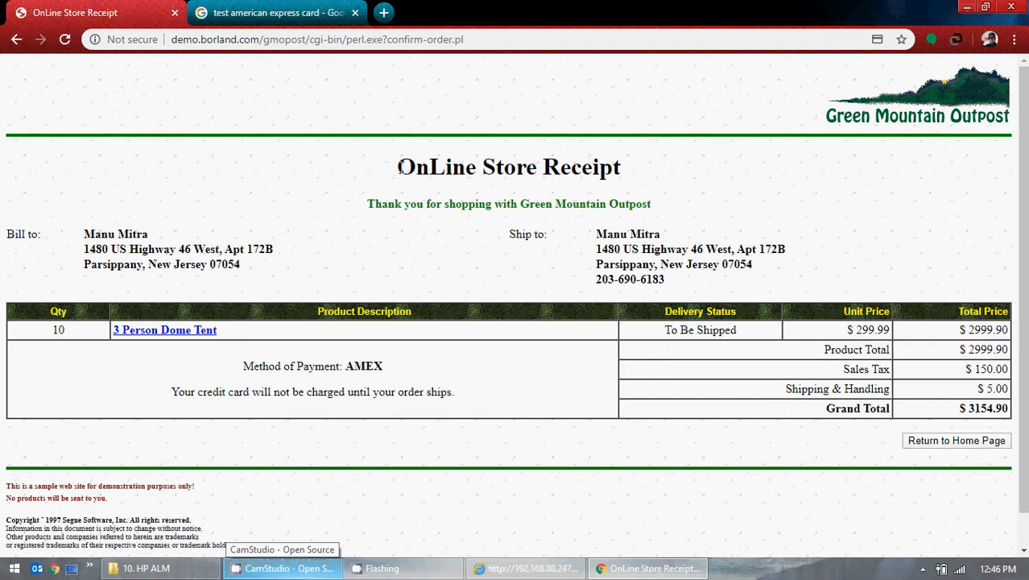
drag(397, 167, 662, 166)
click(966, 6)
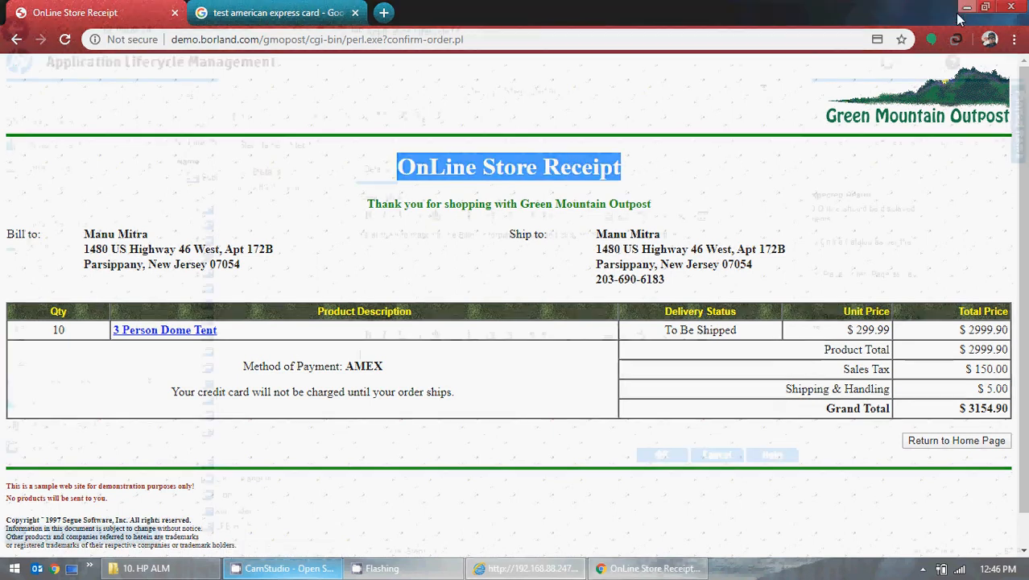
In HP ALM, set Step 5's expected result to 'Page is navigated to "Online Store Receipt" Page as per the requirements' and save the step.
click(442, 394)
text(P)
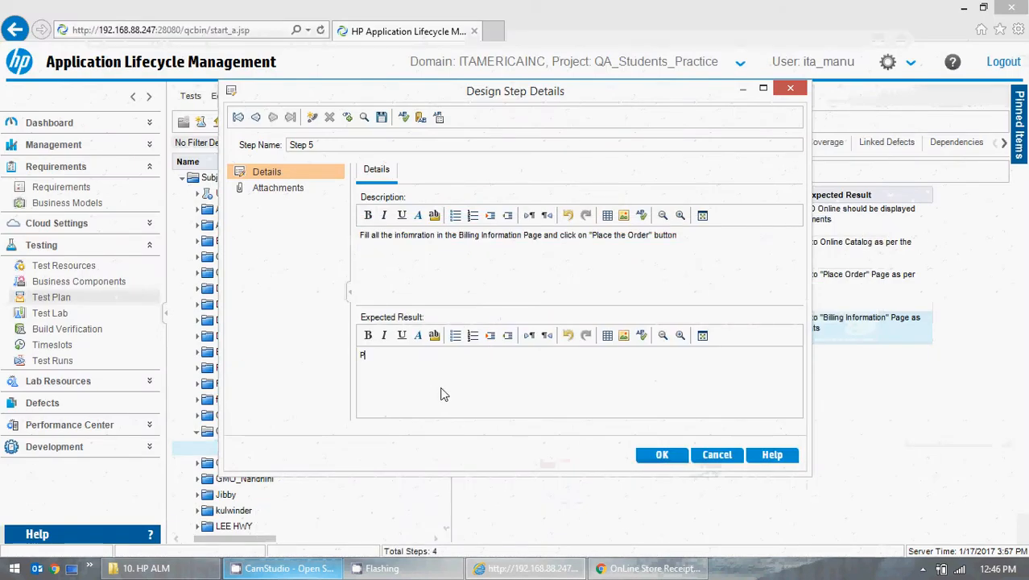
text(age is na)
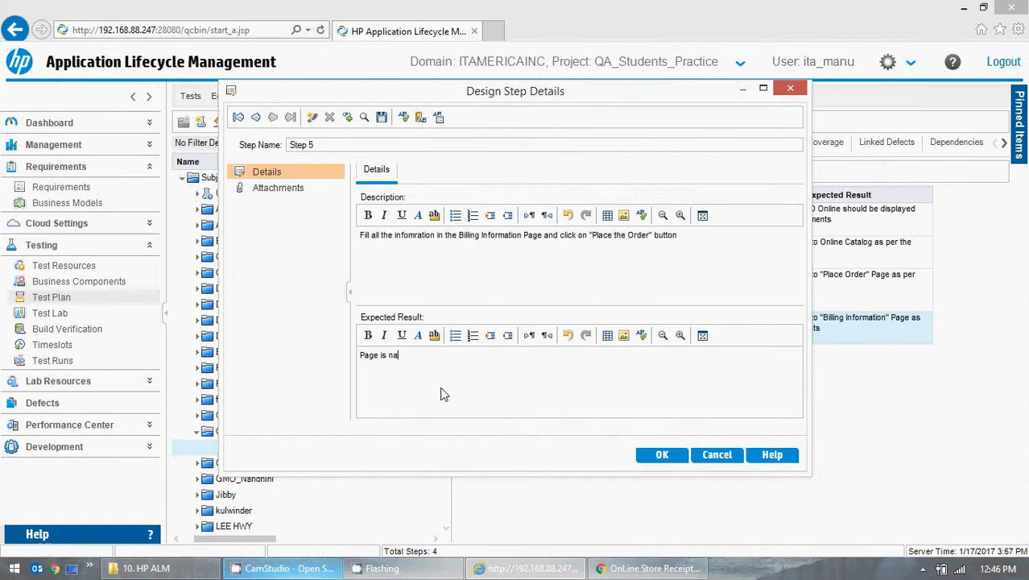
text(vigated to Online Store Reci)
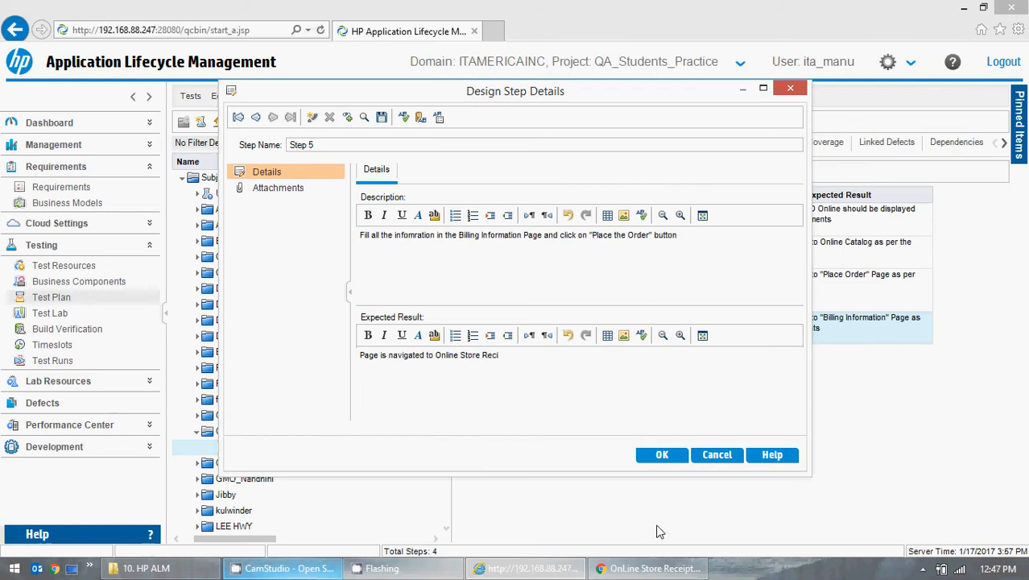
click(653, 568)
click(653, 568)
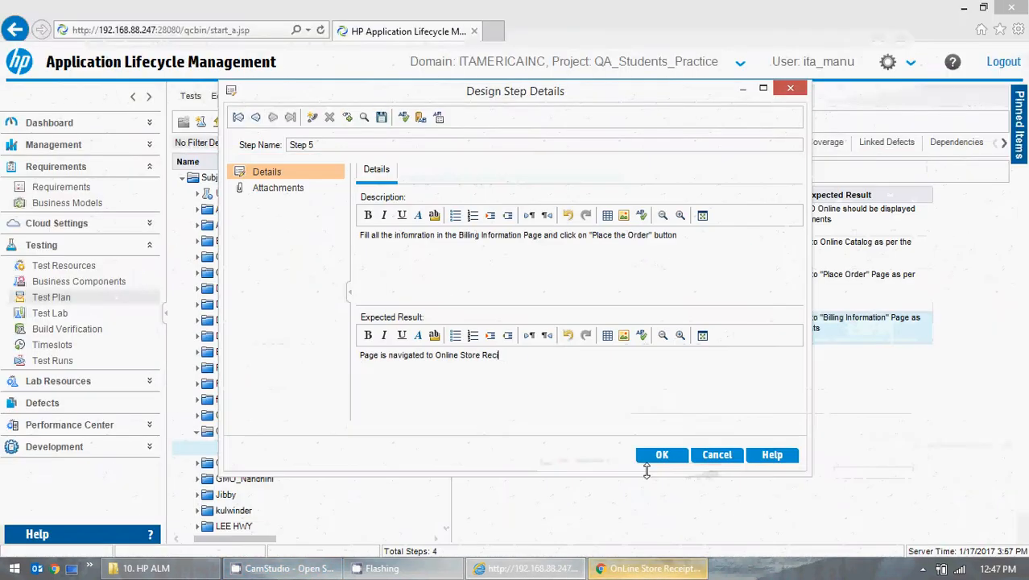
key(BackSpace)
text(e)
text(ipt')
text(' Page as)
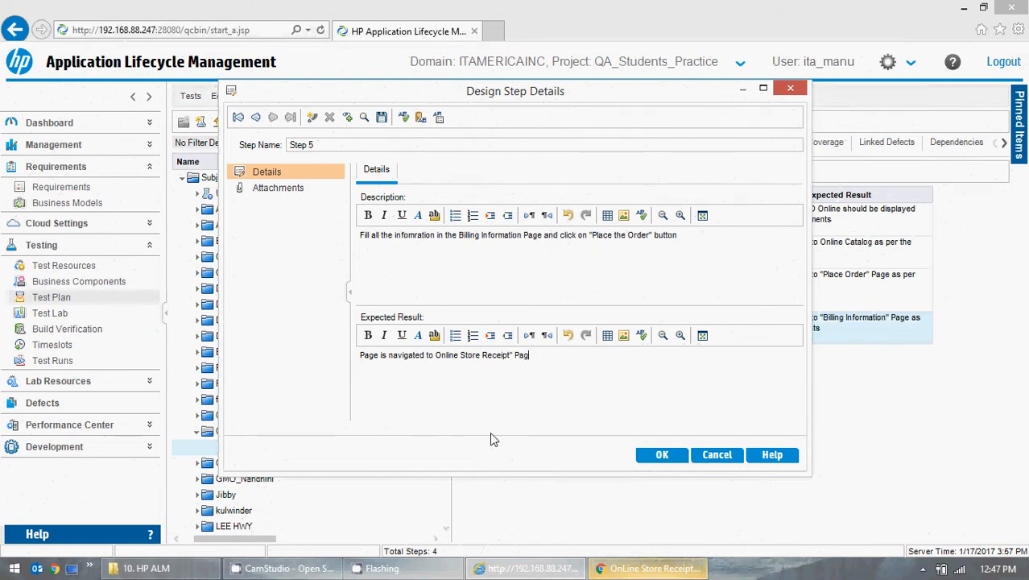
text( per the requirements)
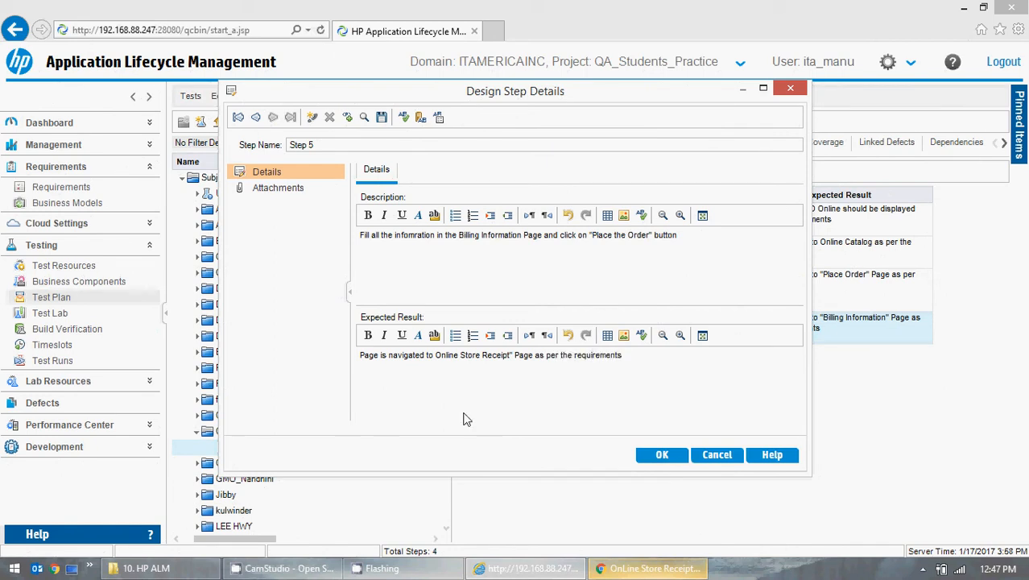
click(434, 355)
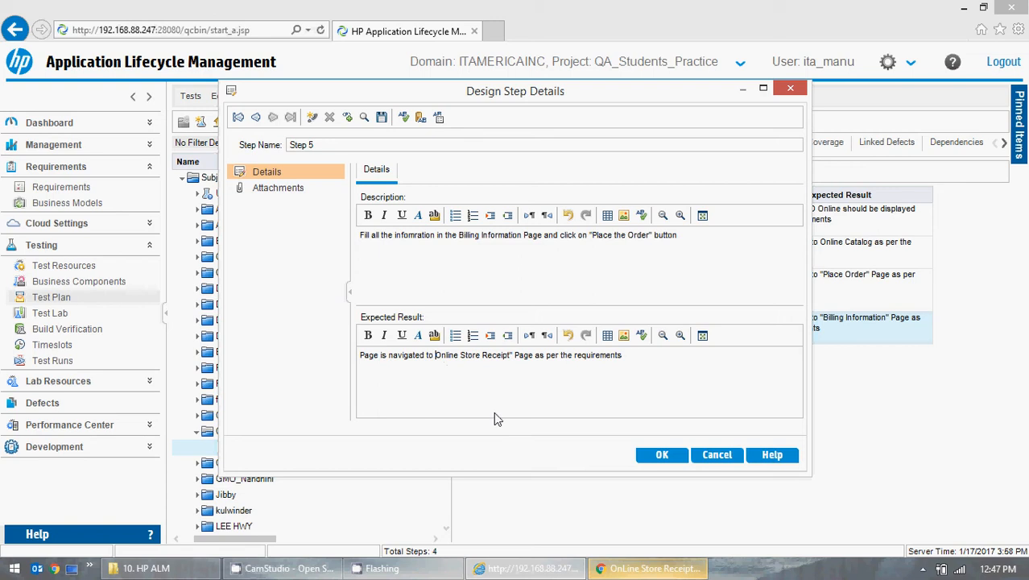
text(")
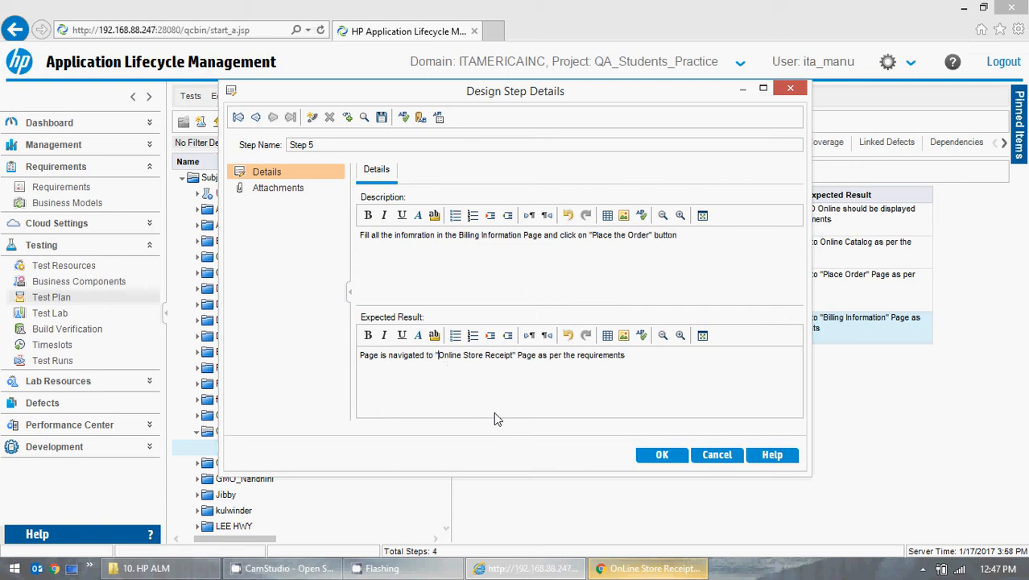
click(662, 455)
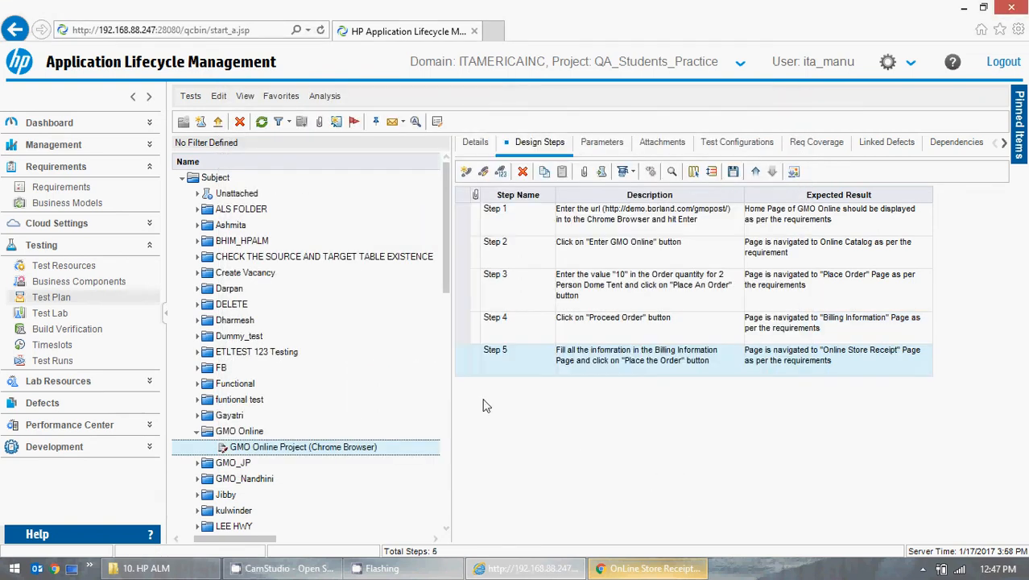
Start a new Step 6 in the test and, in Chrome, return from the store receipt to the home page.
click(465, 173)
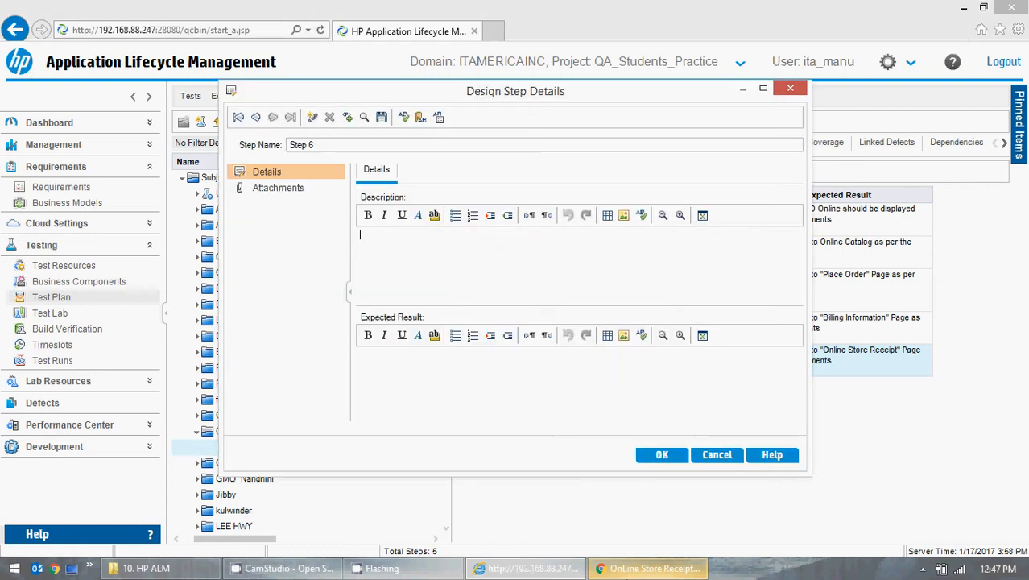
click(629, 570)
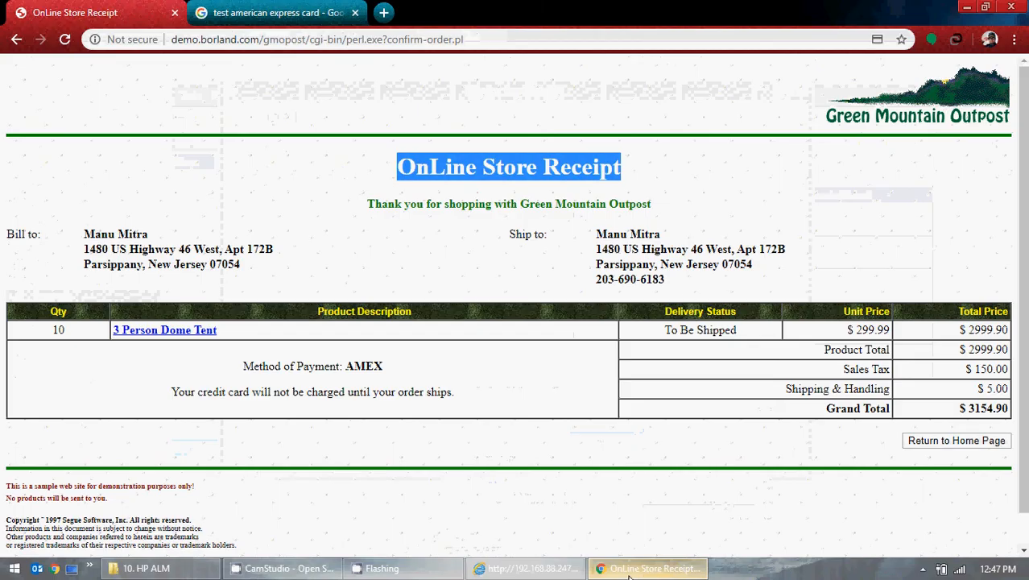
click(935, 442)
key(alt+Tab)
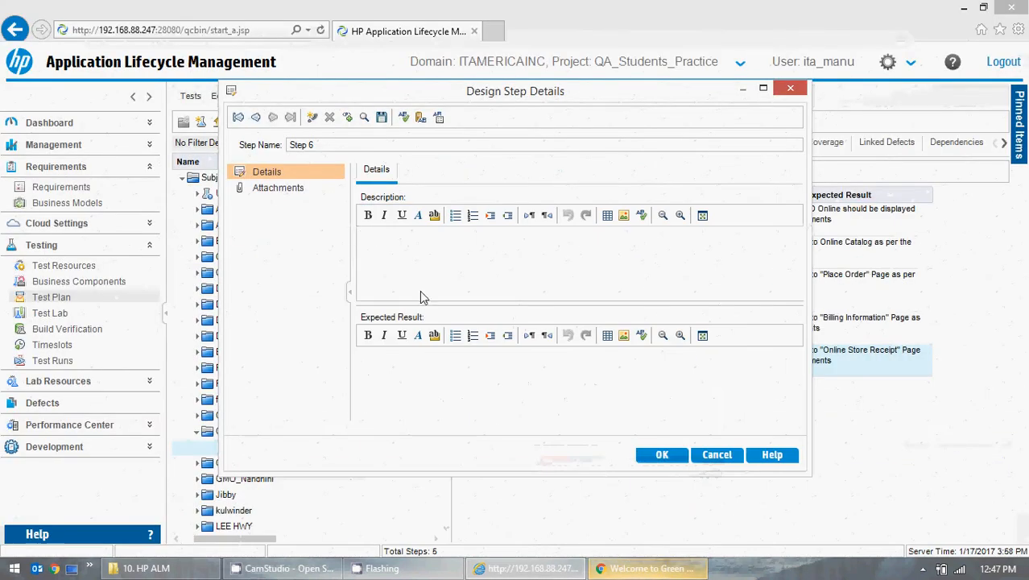
Describe Step 6 as 'Click on "Return to the Home Page"' and expect 'Page is navigated to Home Page of GMO Online as per the requirements'.
click(420, 290)
text(Click on)
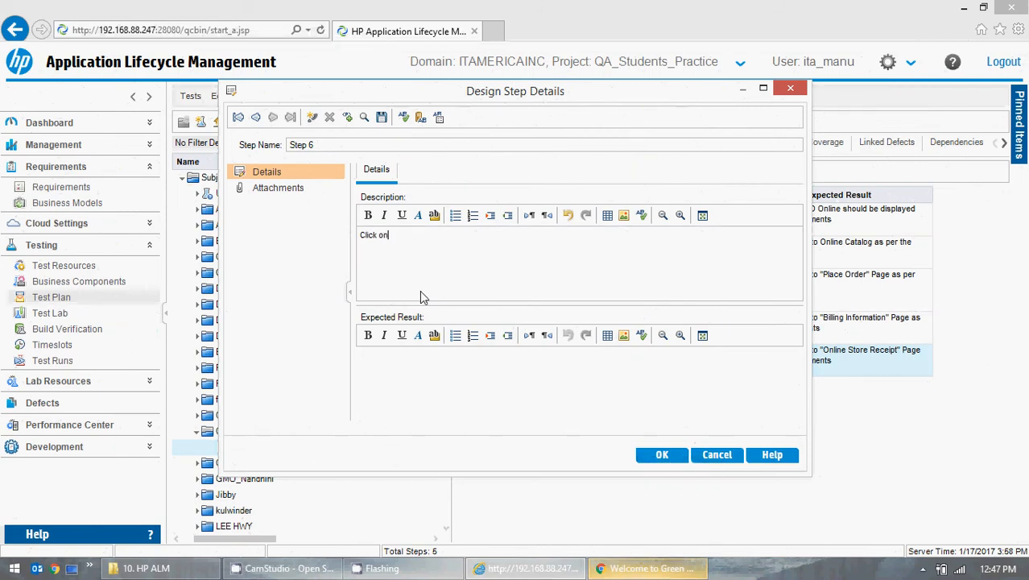
text( "Return to the Home Page)
click(407, 375)
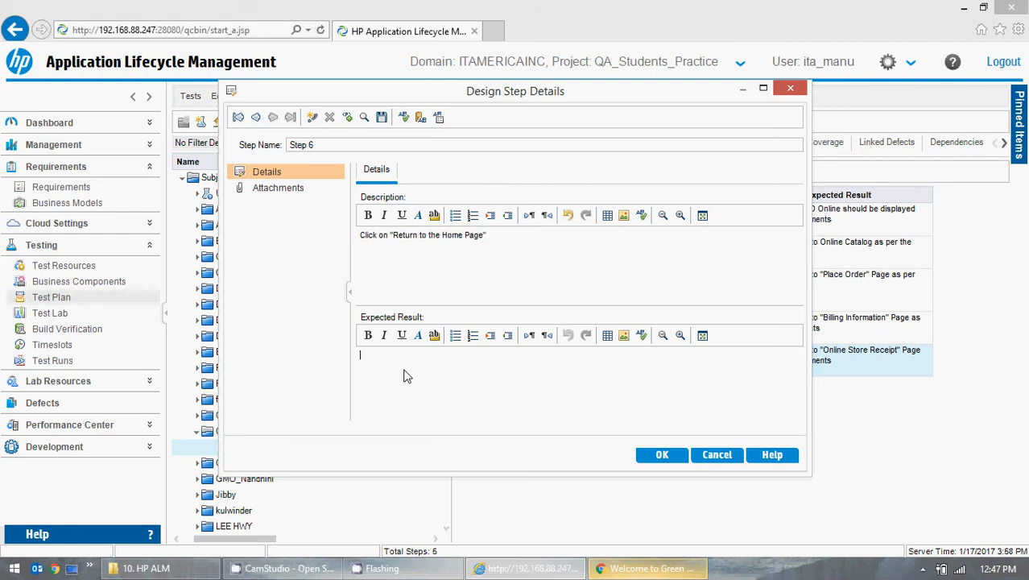
text(Page is navigated to Home Page of GMO Online)
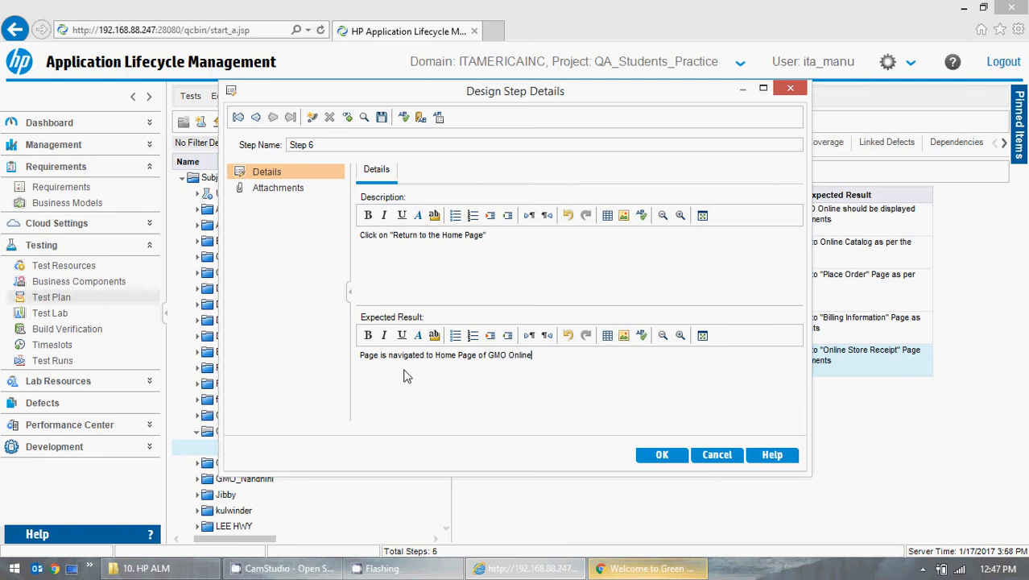
text( as per the requirements)
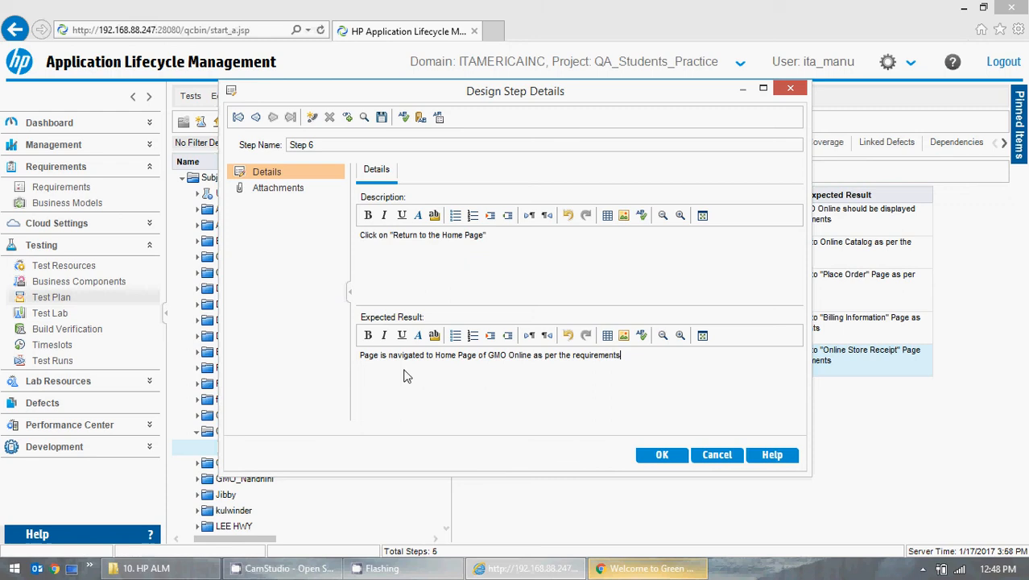
click(662, 457)
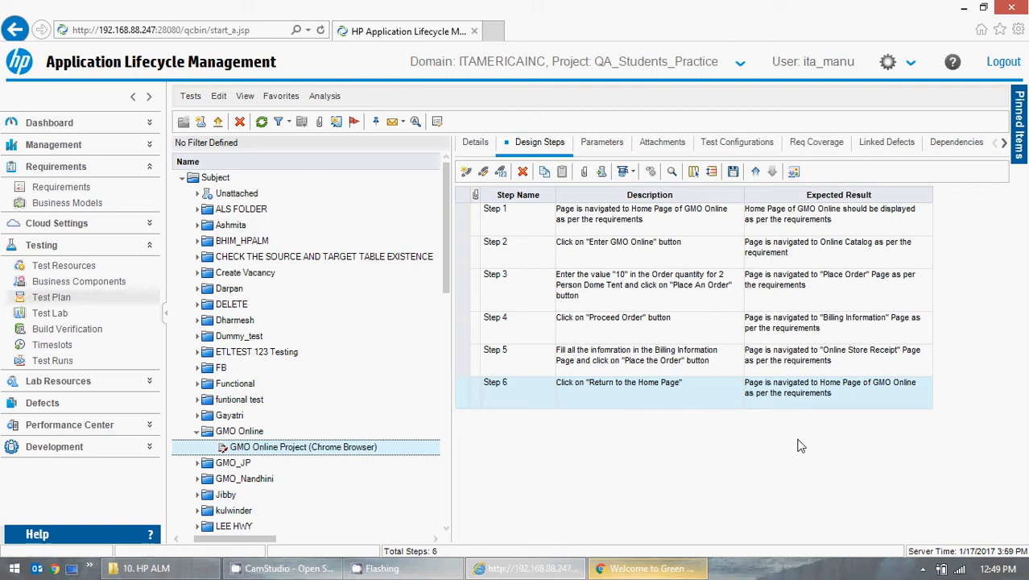
Switch to Chrome, open the OnLine Catalog, select the 3 Person Dome Tent's order quantity, and close the Google search tab.
click(653, 567)
click(506, 332)
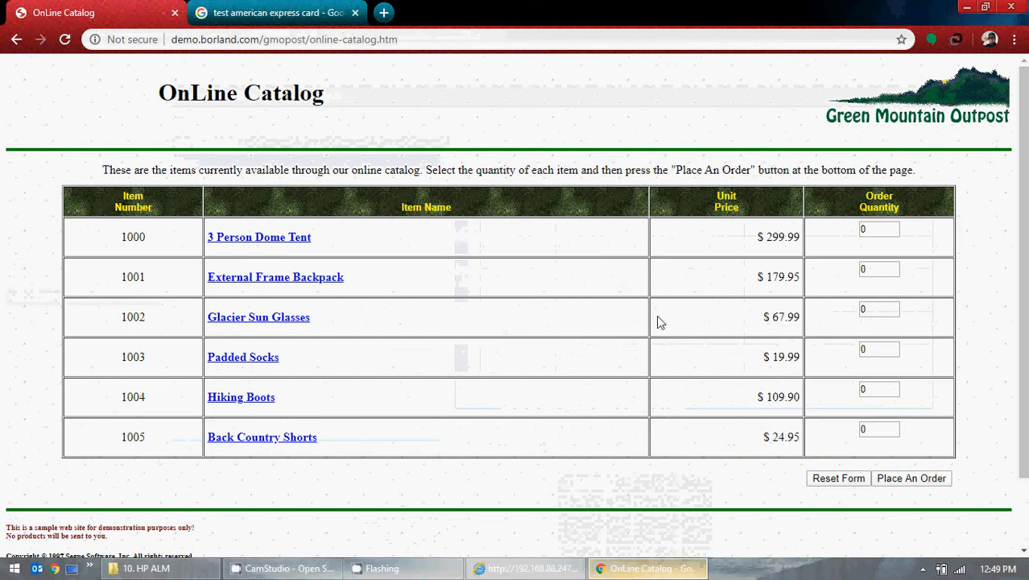
double_click(863, 229)
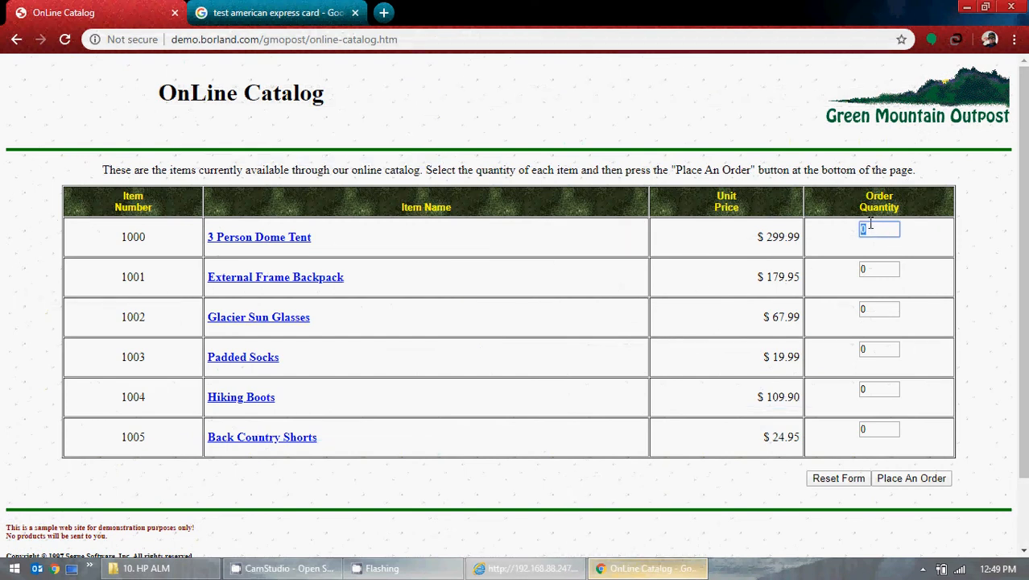
click(266, 12)
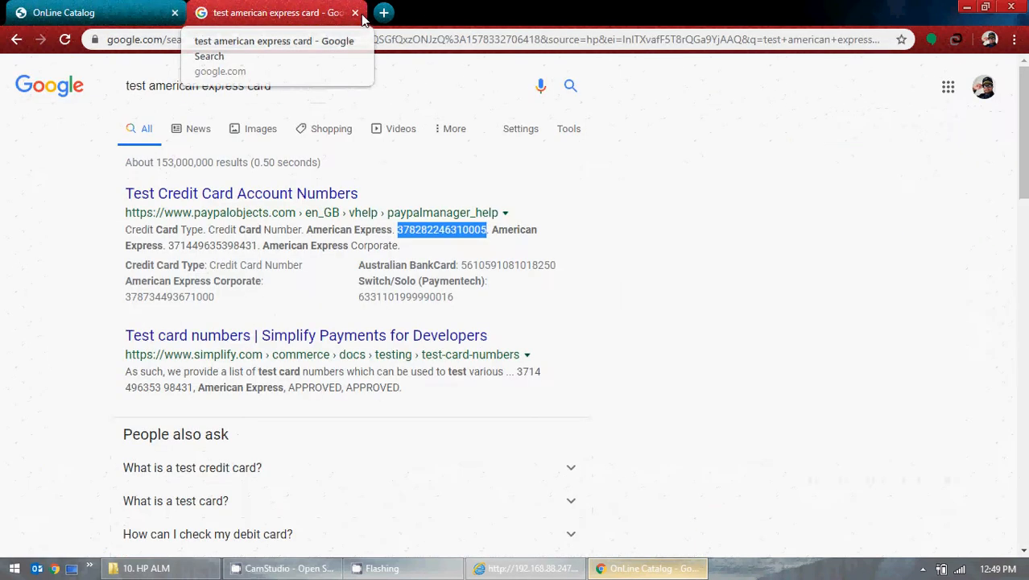
click(355, 12)
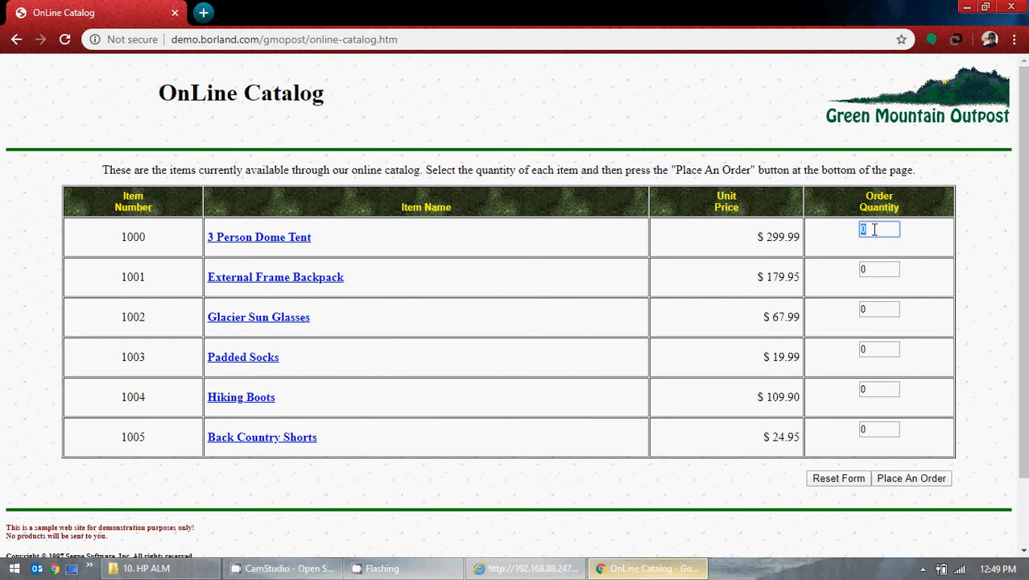
Switch back to HP ALM and review the descriptions and expected results of the test's design steps.
click(966, 6)
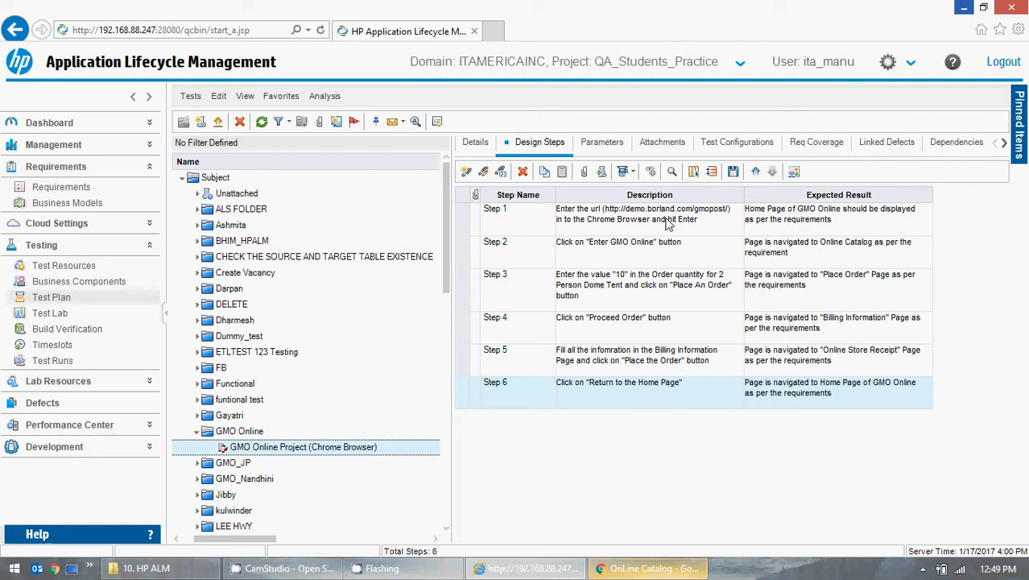
click(714, 223)
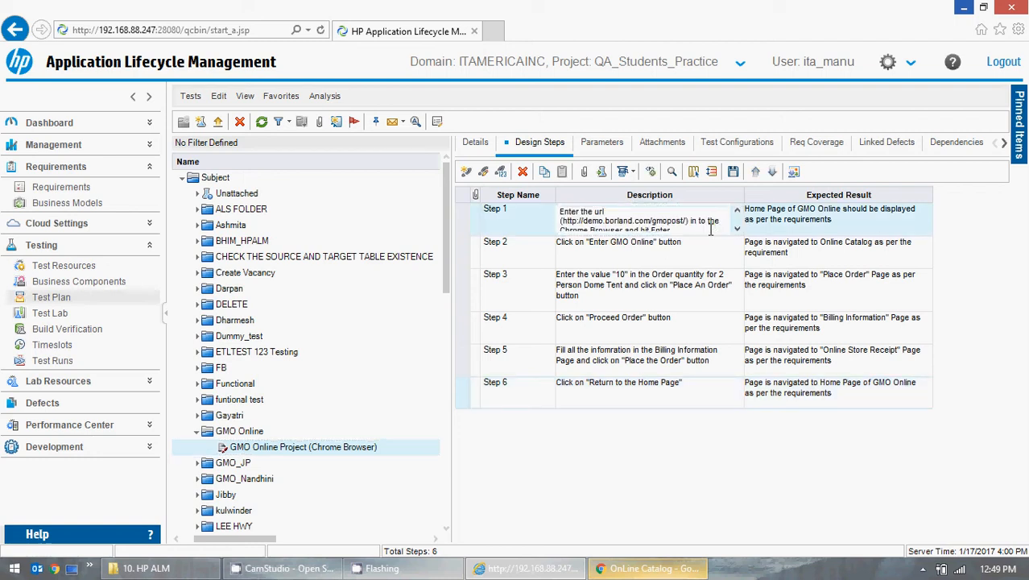
click(520, 256)
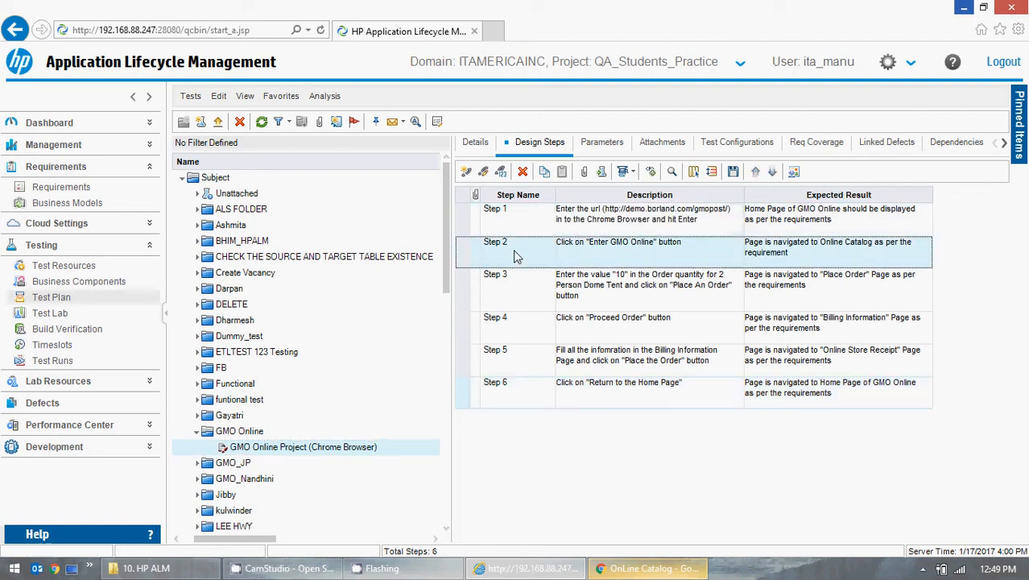
click(594, 226)
click(766, 222)
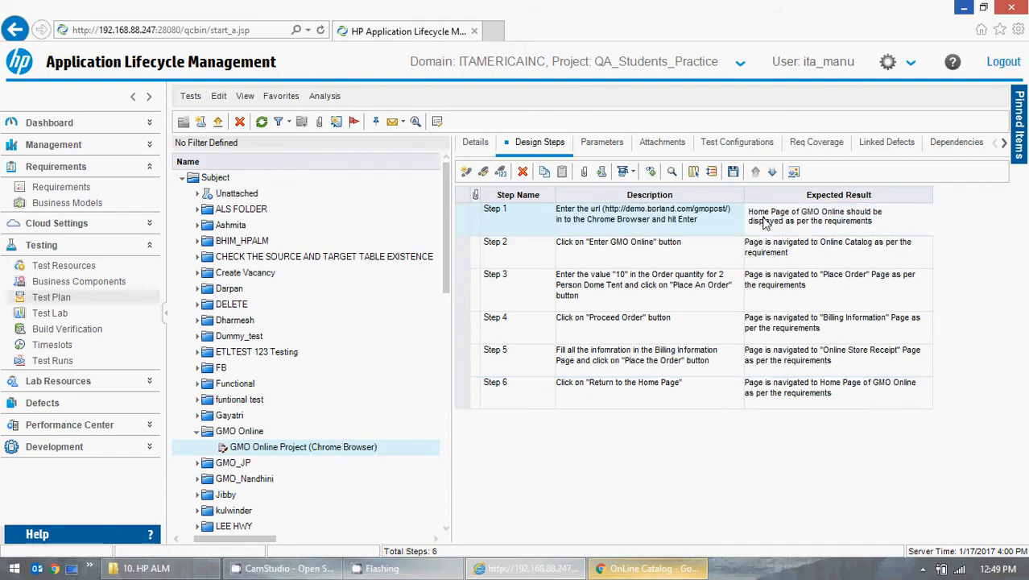
click(700, 221)
click(658, 259)
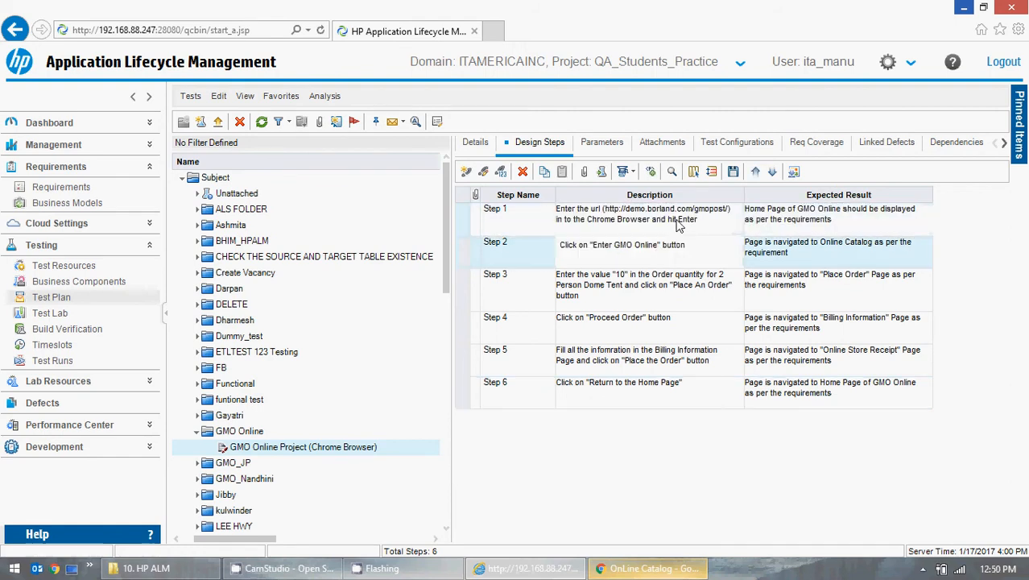
click(679, 225)
click(505, 226)
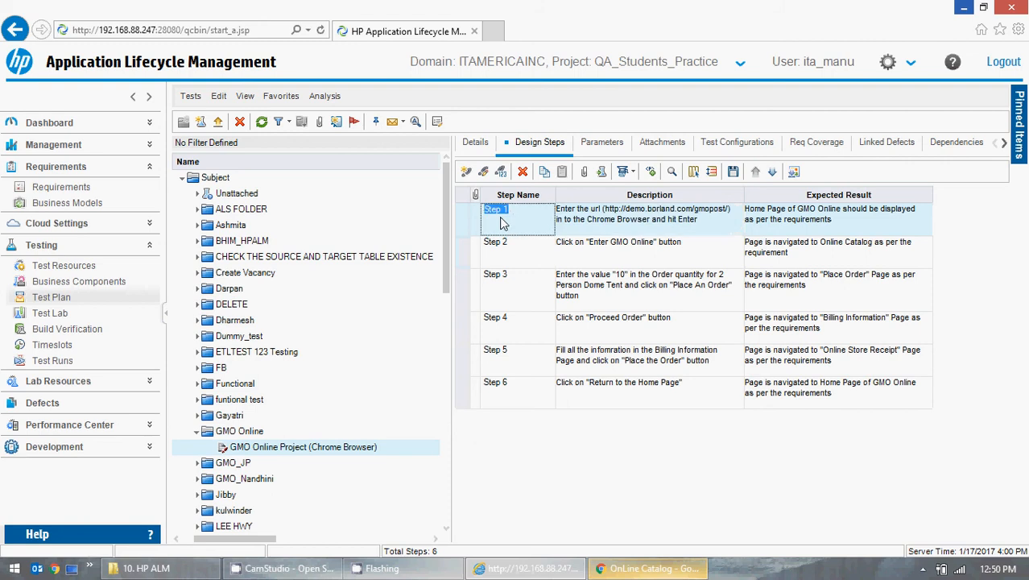
click(542, 176)
click(464, 225)
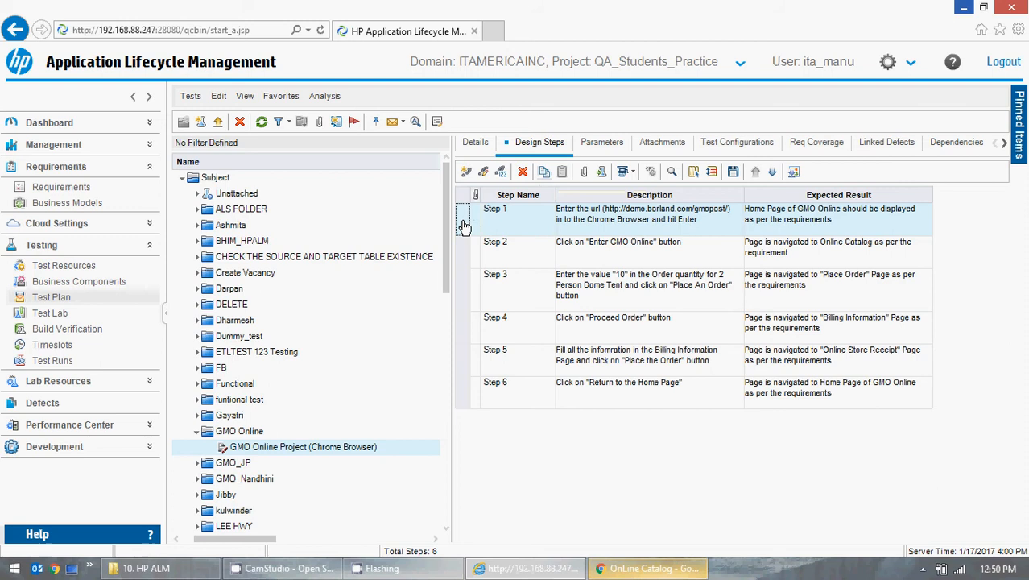
click(498, 230)
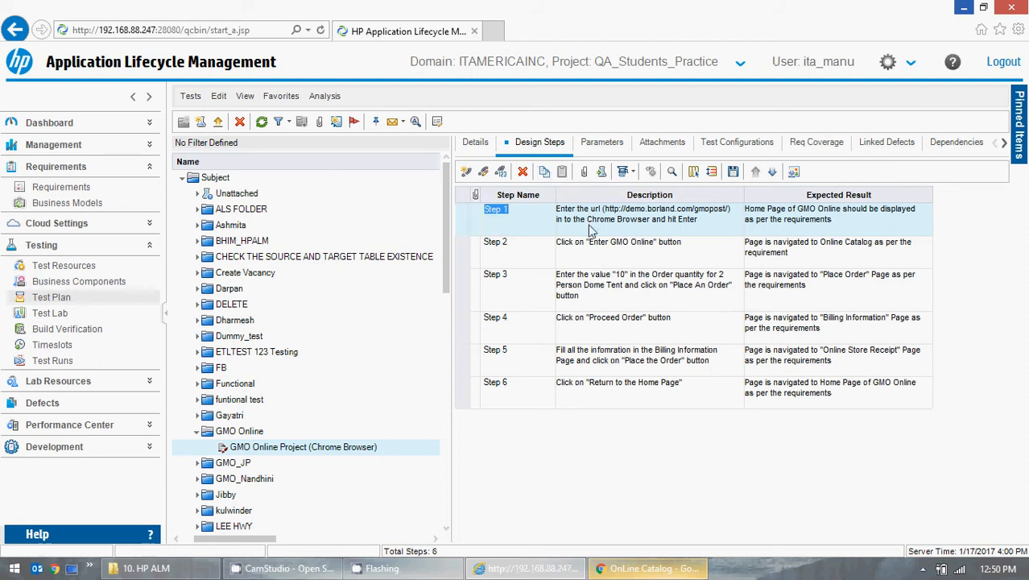
click(605, 372)
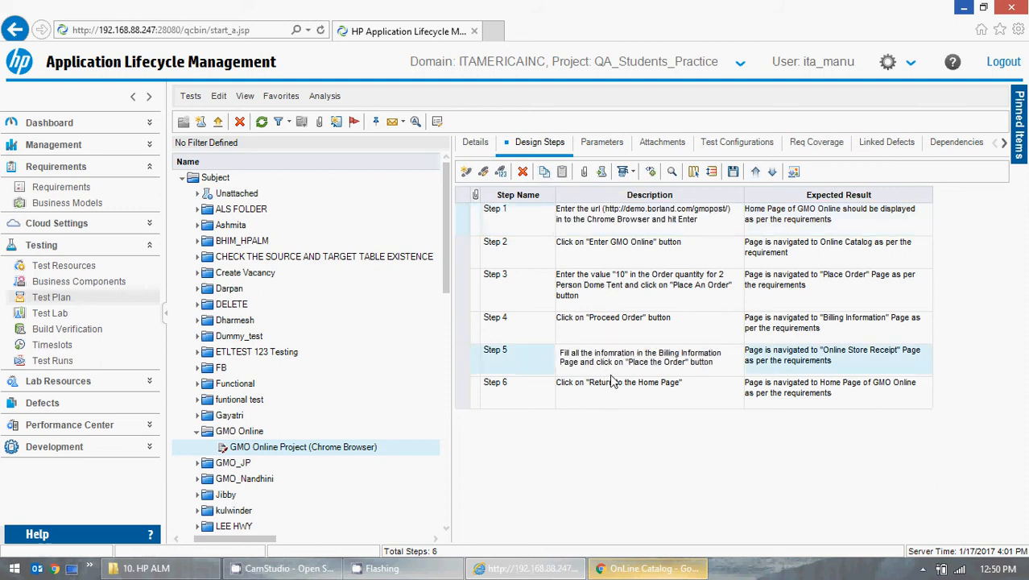
right_click(634, 215)
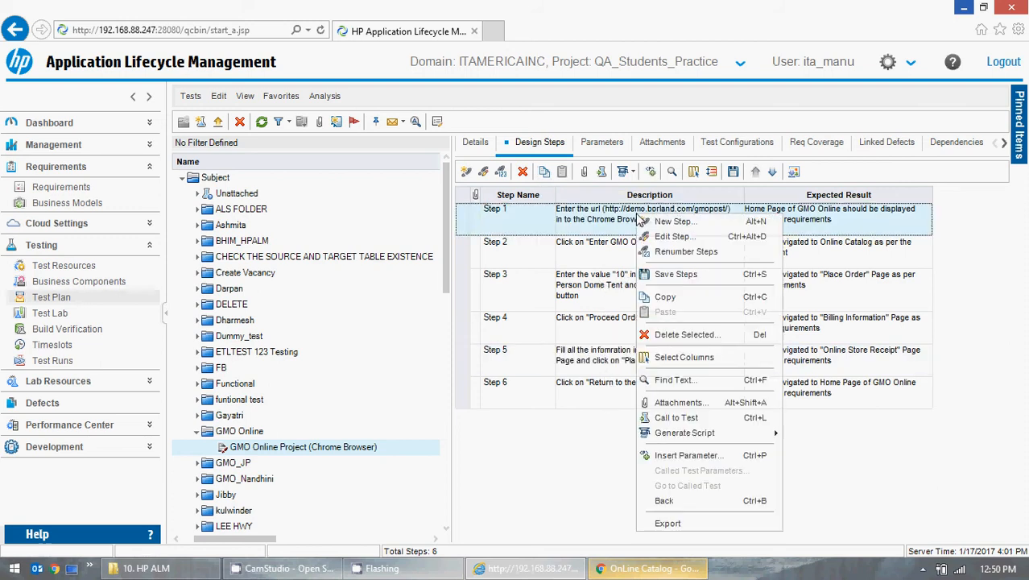
click(589, 229)
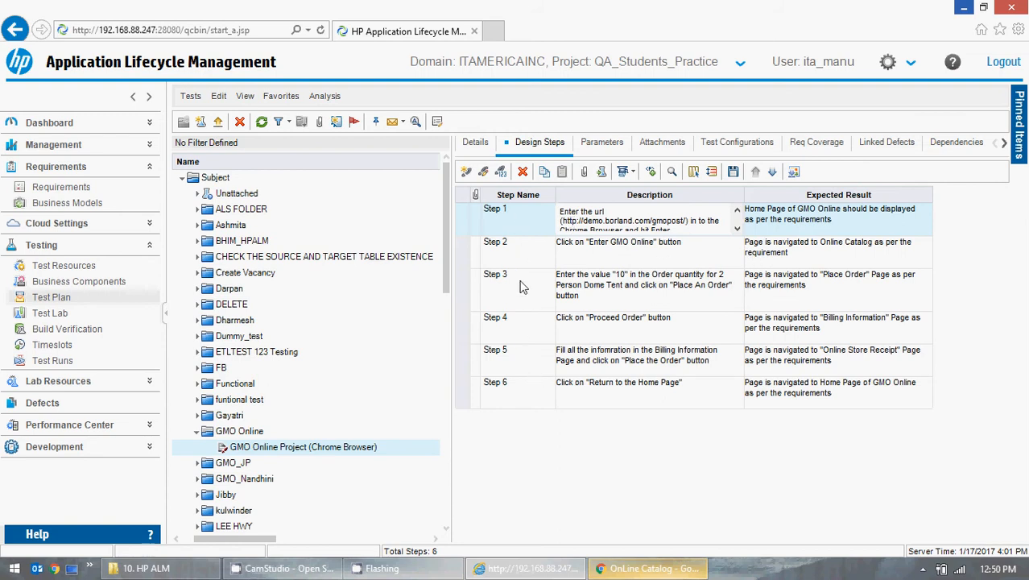
click(495, 212)
click(496, 171)
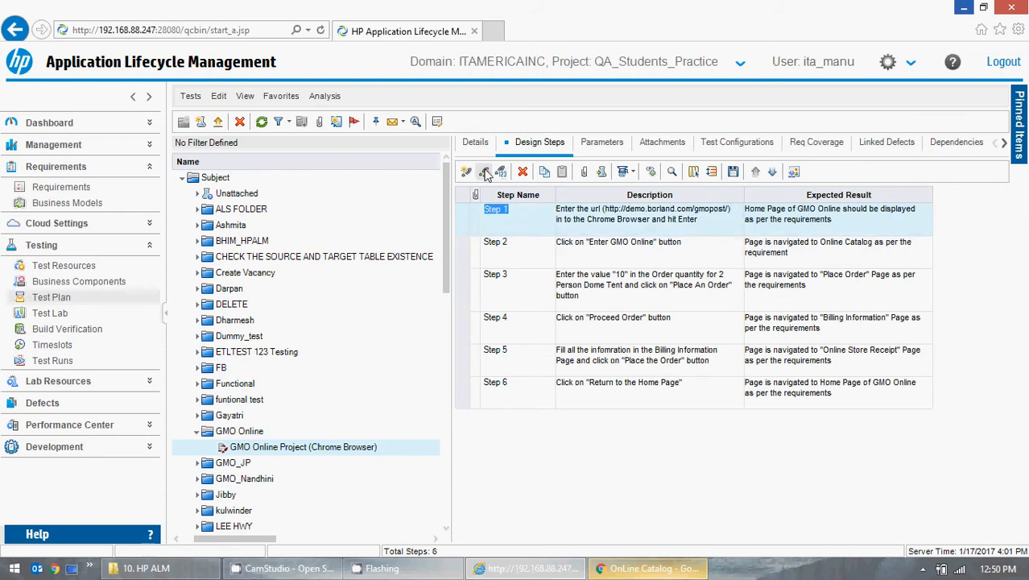
drag(500, 88, 427, 143)
click(719, 145)
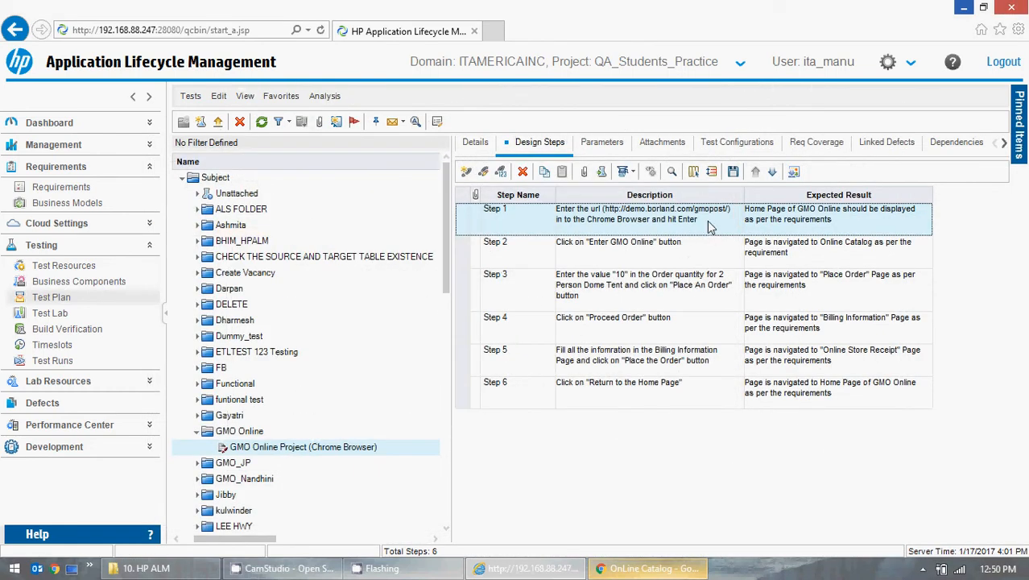
Check Step 1's description and expected result, and open its Design Step Details for editing.
click(708, 226)
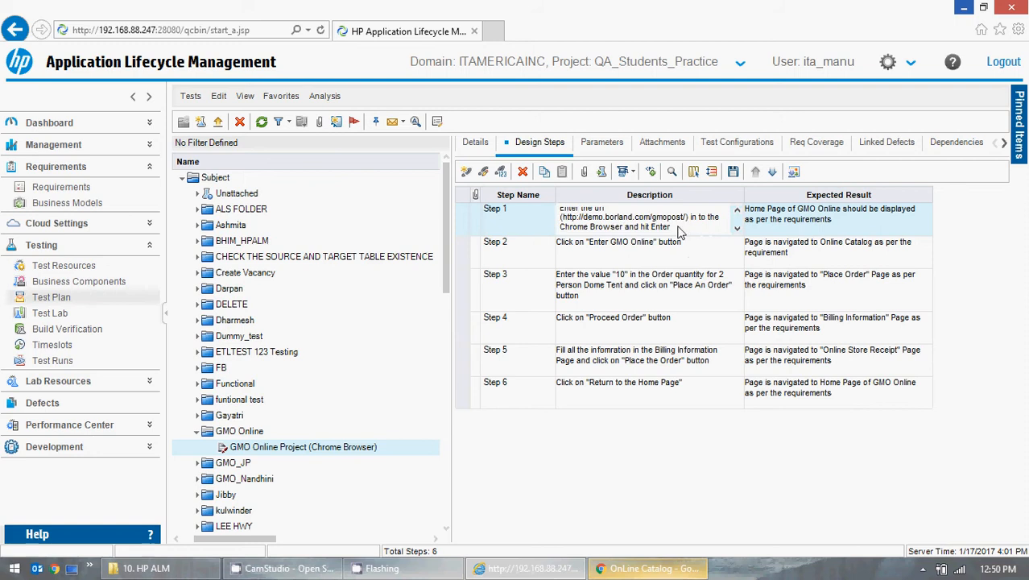
click(837, 223)
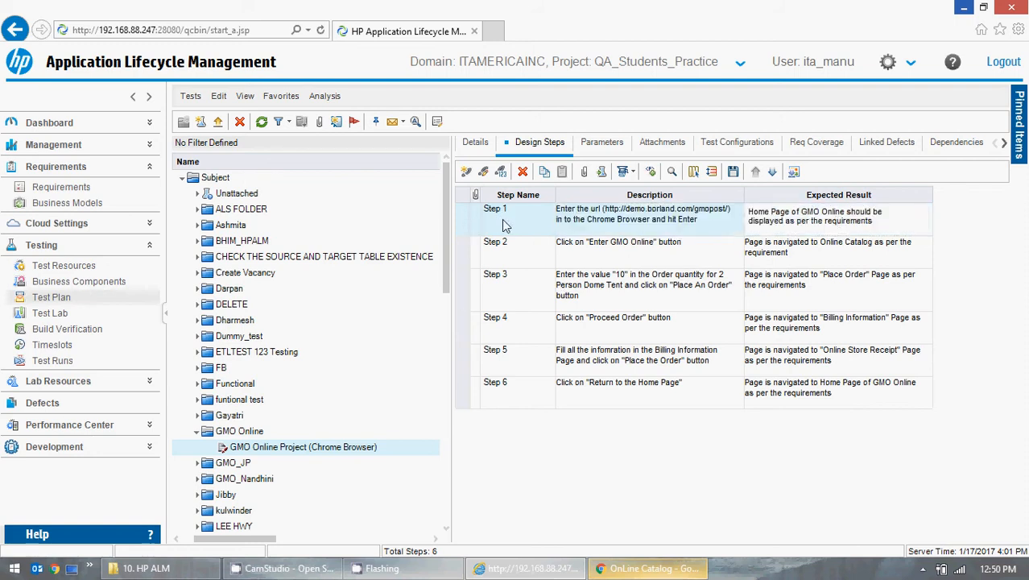
click(465, 226)
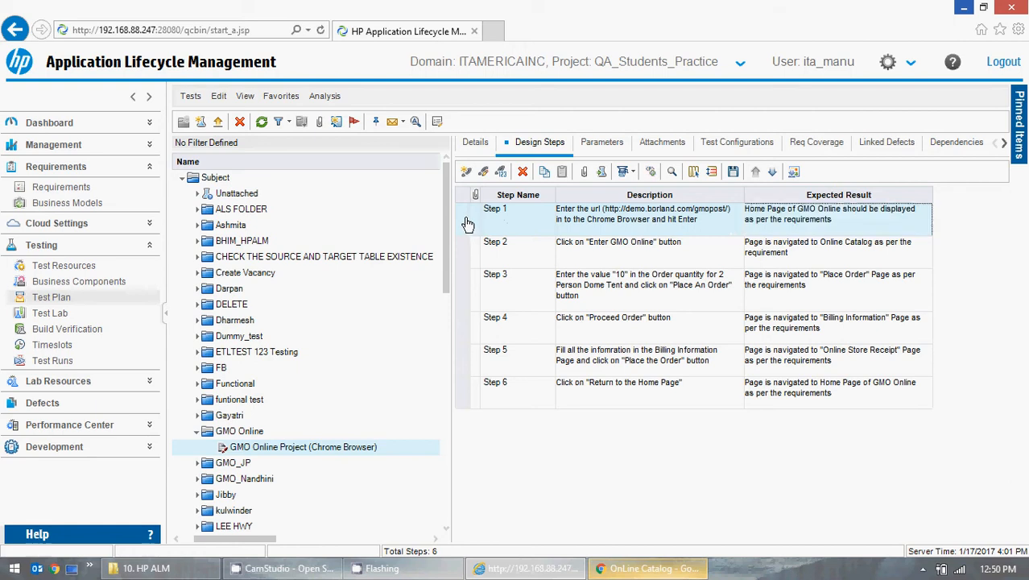
click(483, 172)
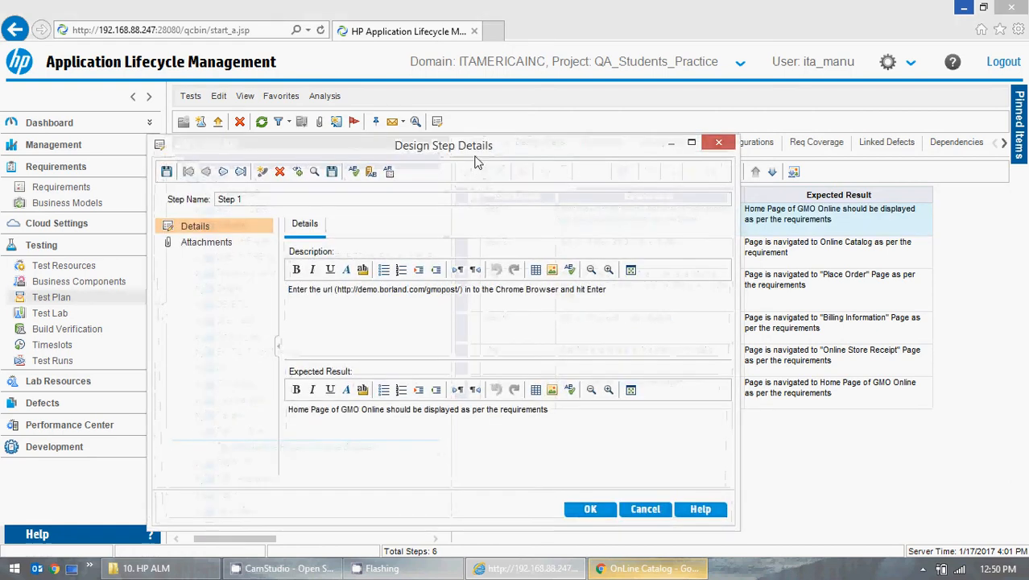
drag(475, 159, 640, 68)
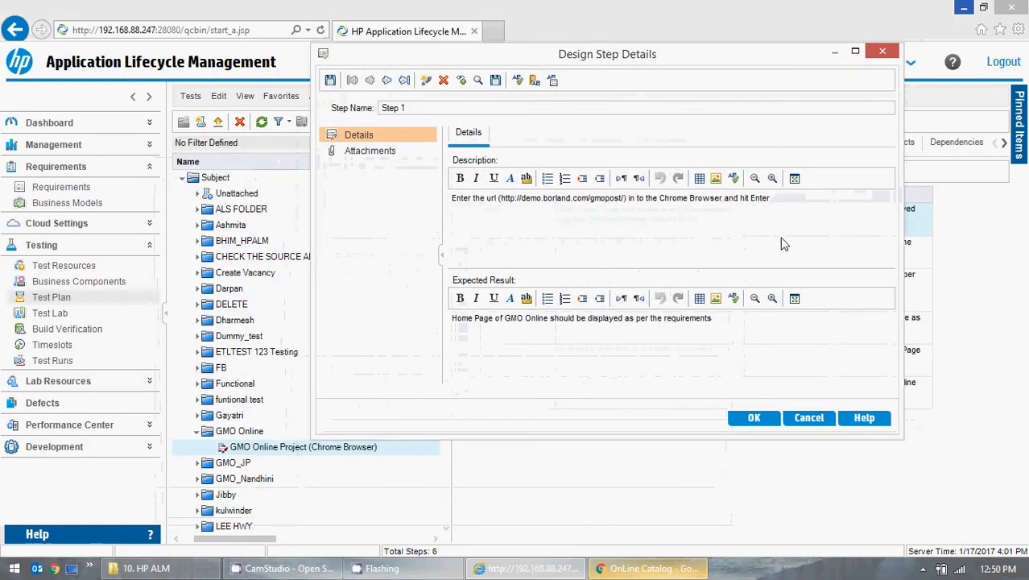
Insert the line "Performed for Positive Tests" above the URL instruction in Step 1's description, followed by a blank line.
click(789, 196)
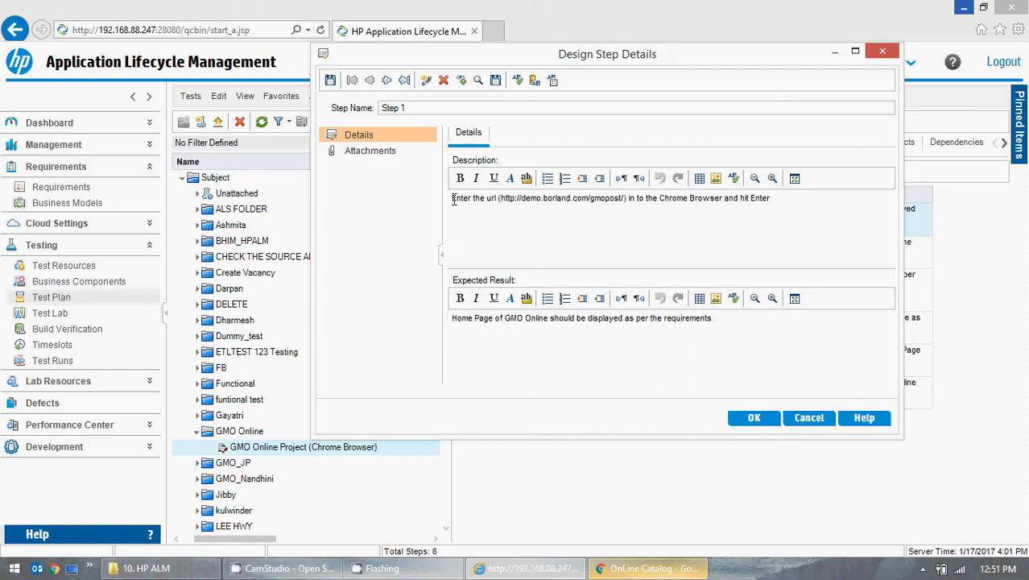
click(493, 237)
key(Return)
key(Up)
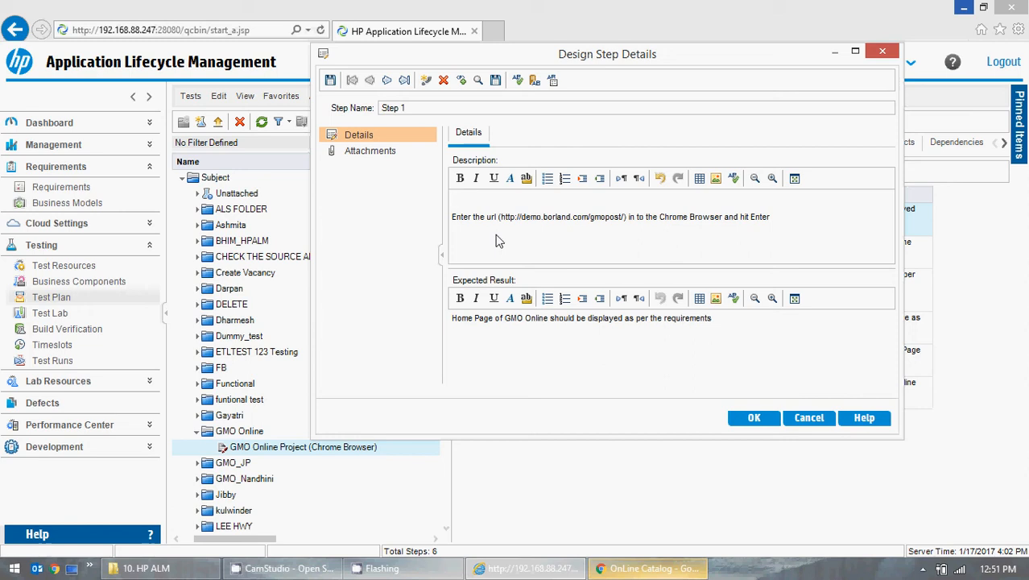
text(Performed for Positive Tests)
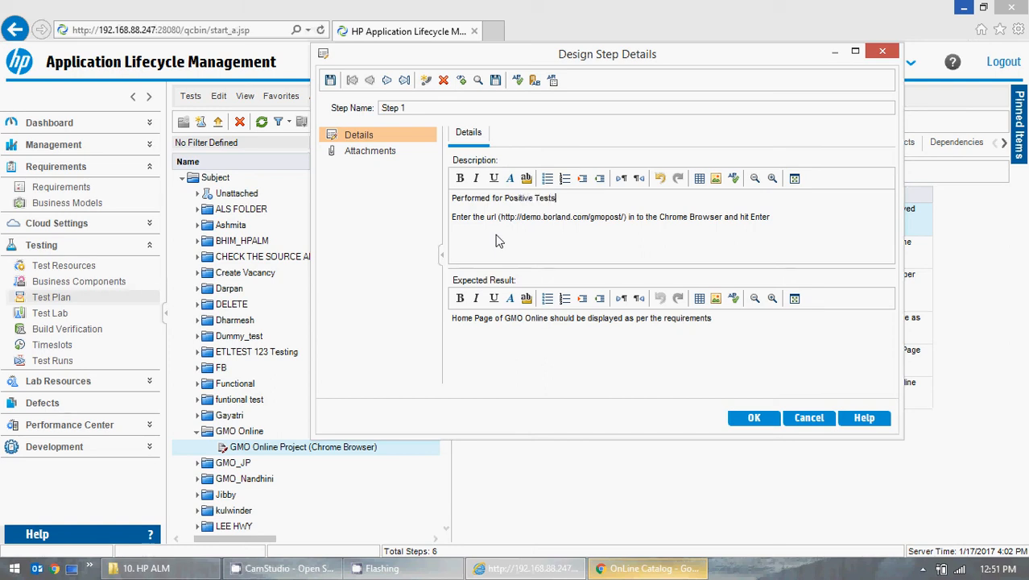
key(Return)
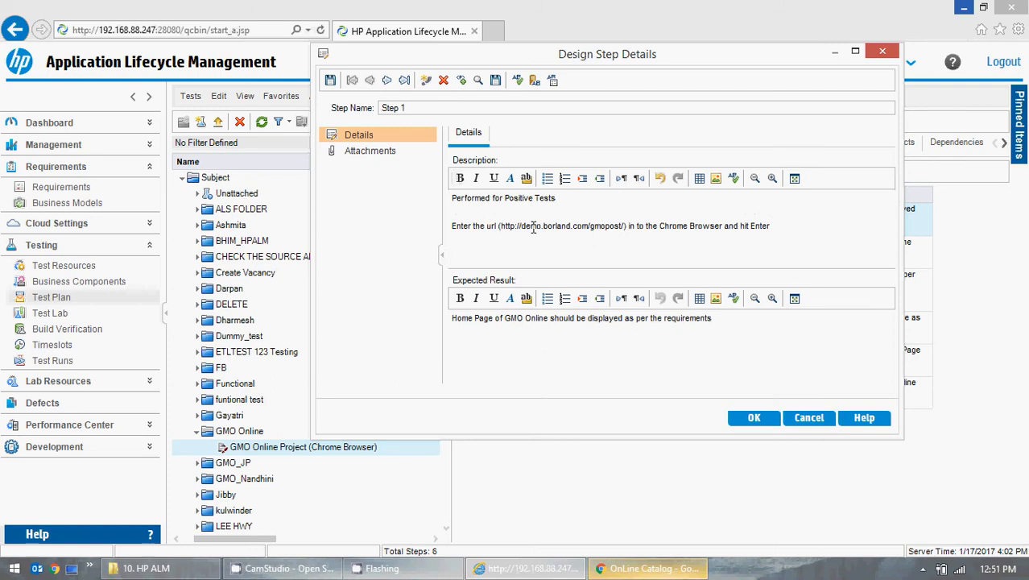
Duplicate the positive tests line directly below itself and change the copy to "Performed for Negative Tests".
drag(560, 199, 432, 200)
key(ctrl+c)
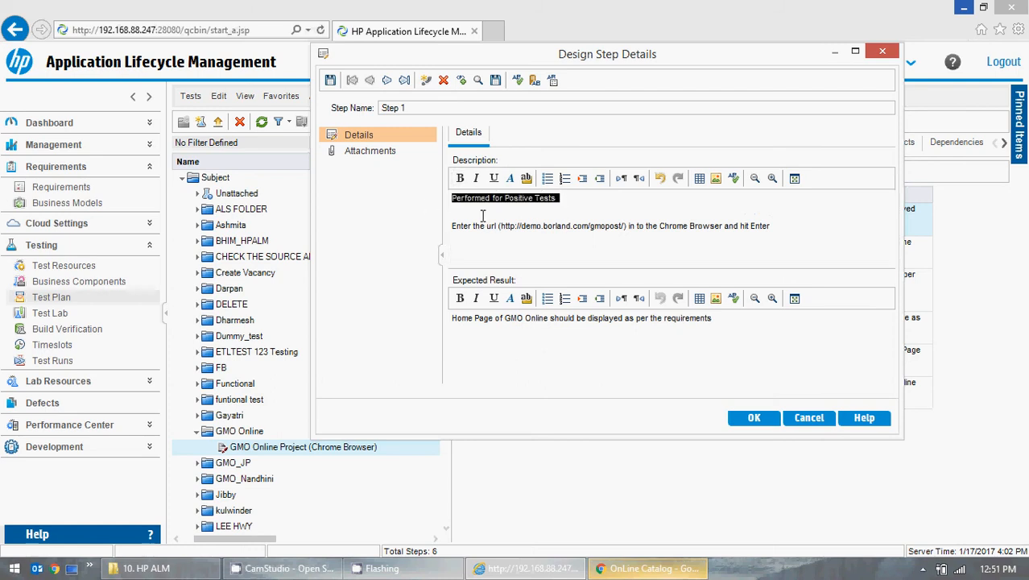
click(472, 207)
key(ctrl+v)
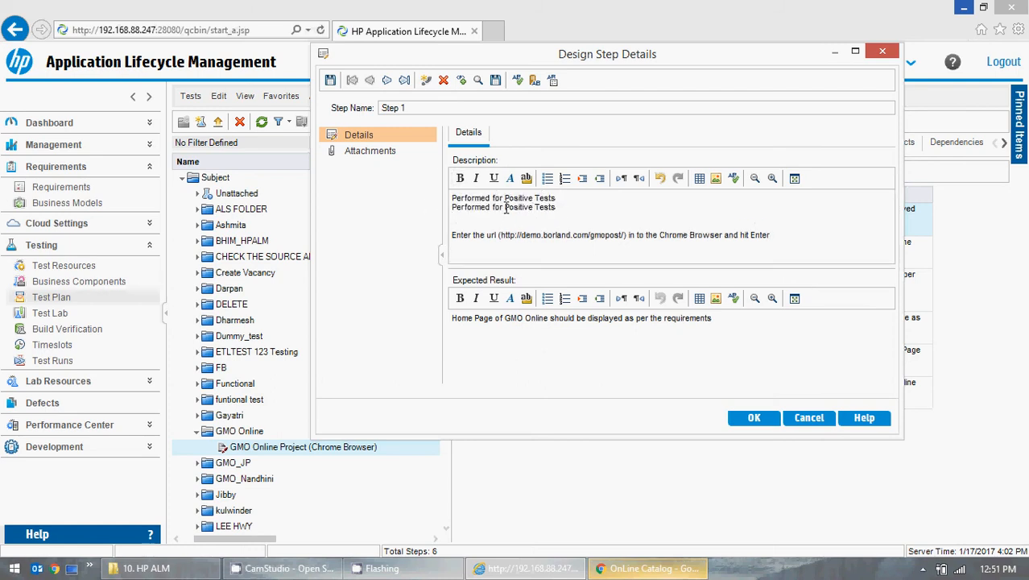
drag(504, 207, 533, 207)
text(Negative)
click(571, 213)
click(556, 195)
click(564, 209)
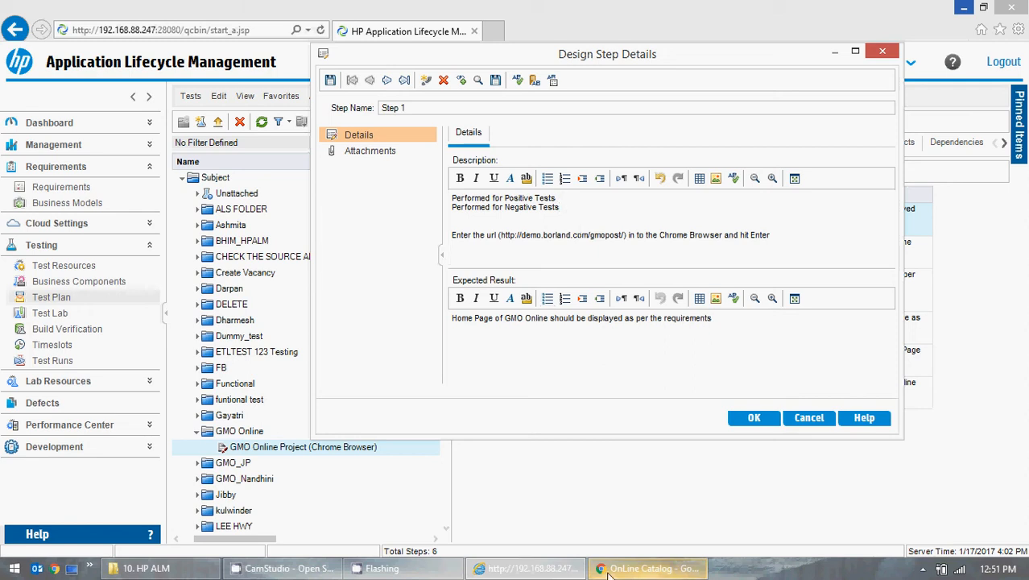
Switch to Chrome to check the 3 Person Dome Tent's order quantity field in the OnLine Catalog, and return to HP ALM.
click(635, 571)
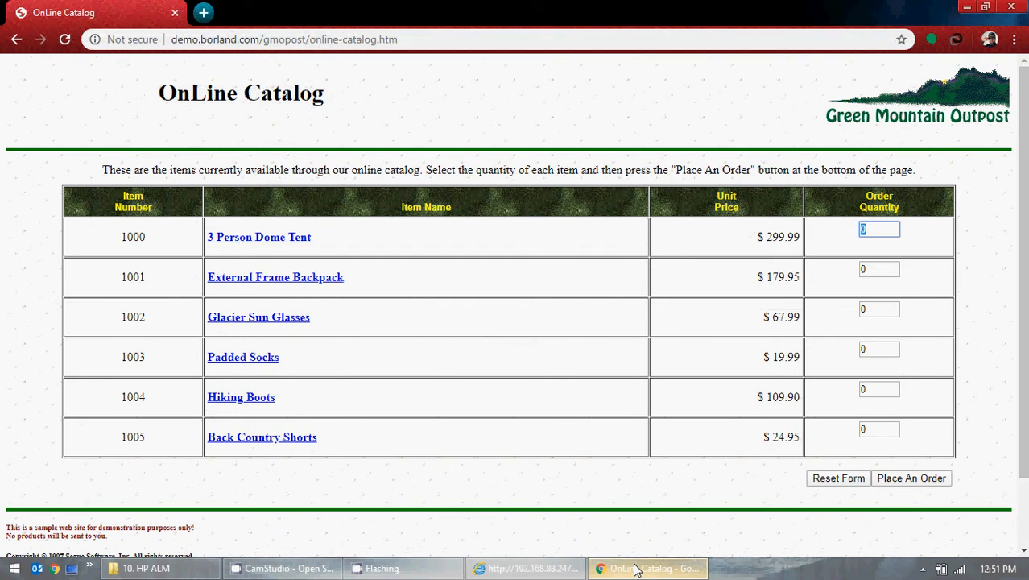
mouse_move(872, 231)
mouse_down()
mouse_move(815, 239)
mouse_move(863, 232)
mouse_up()
click(966, 6)
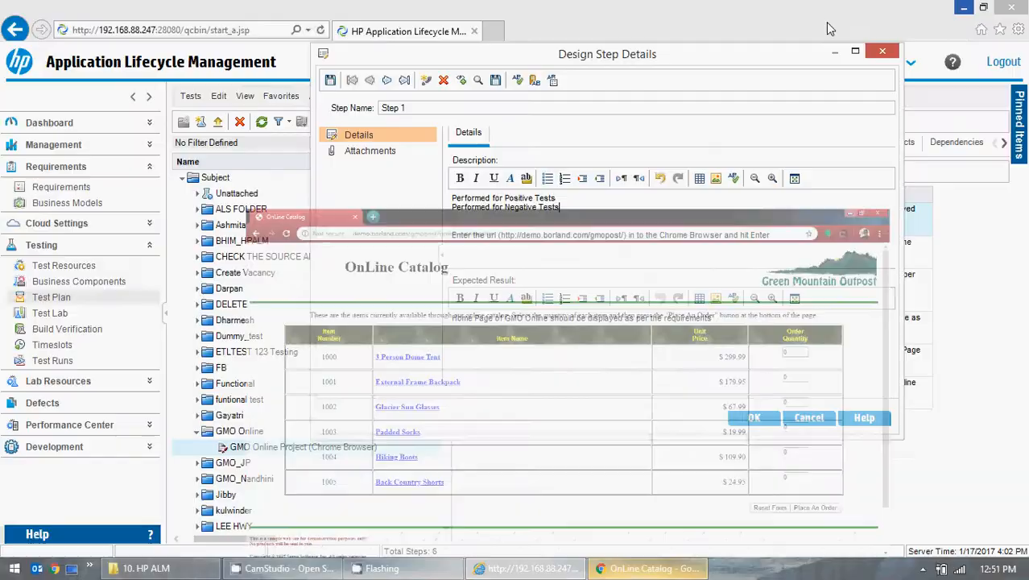
Add the line "Performed cosmetic Tests" below the negative tests line in Step 1's description.
click(602, 208)
key(Return)
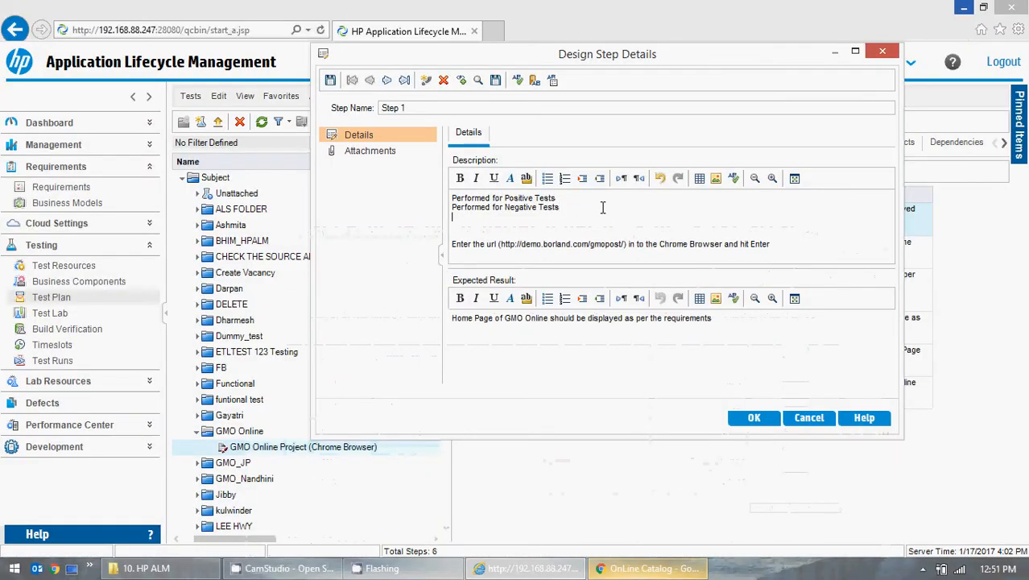
text(Performed cosmetic )
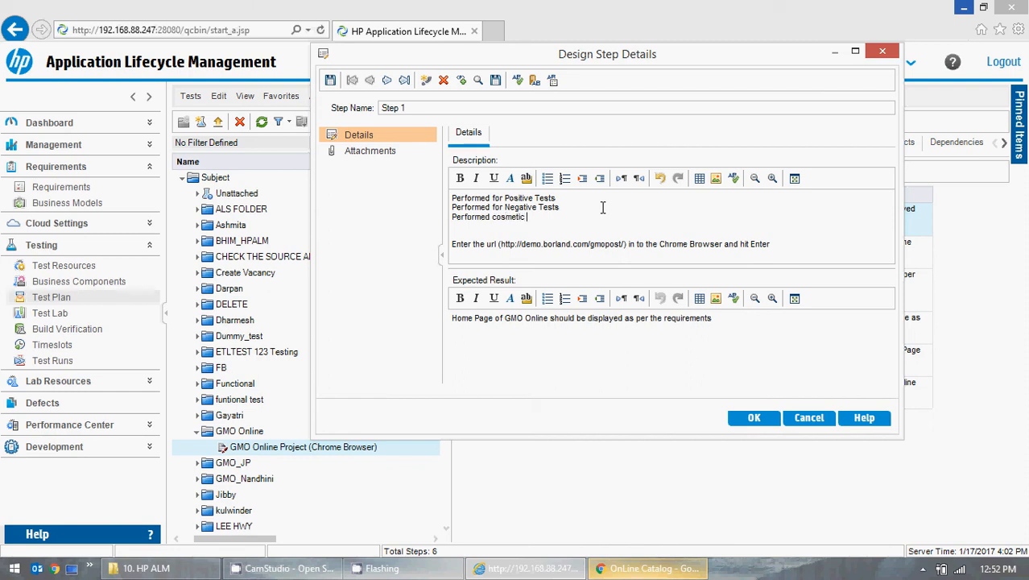
text(Tests)
key(Return)
Start another line with the word "Performed" below the cosmetic tests line.
text(P)
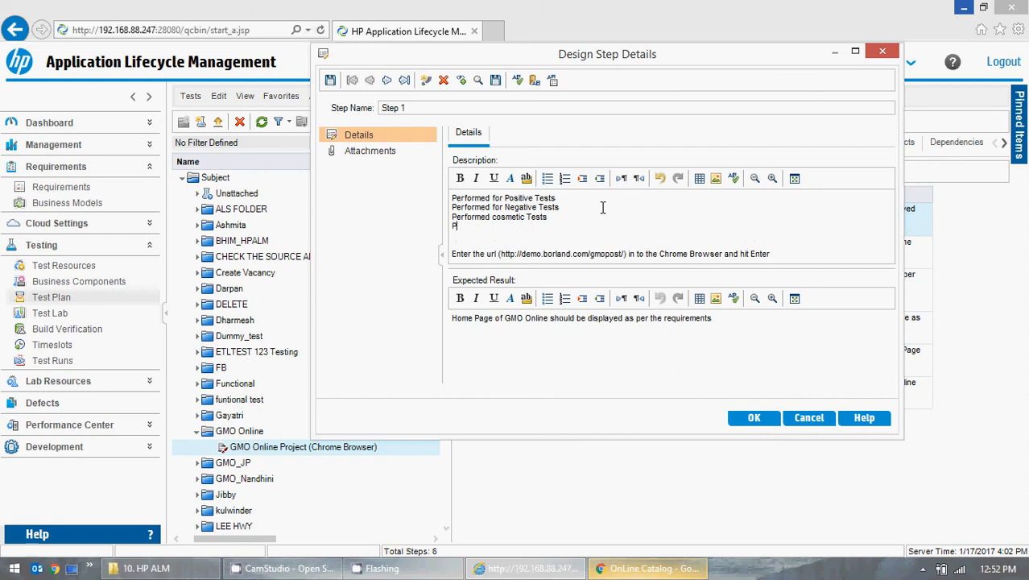
text(erfomr)
key(BackSpace)
key(BackSpace)
key(BackSpace)
key(BackSpace)
key(BackSpace)
key(BackSpace)
text(ormed)
Remove "for" from the positive and negative tests lines and complete the last added line as "Performed Header and Footer".
double_click(498, 198)
key(BackSpace)
double_click(496, 207)
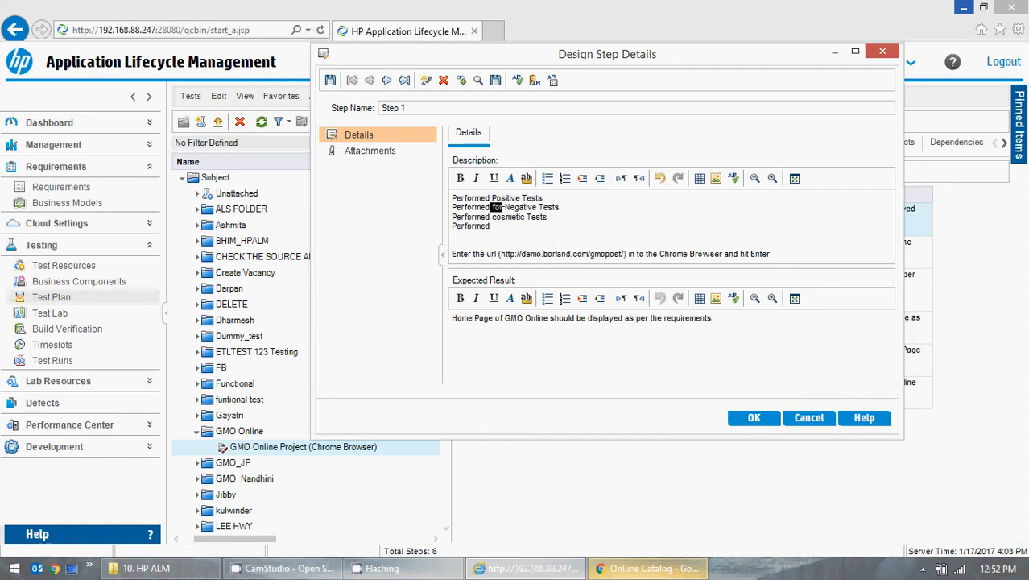
key(BackSpace)
click(493, 218)
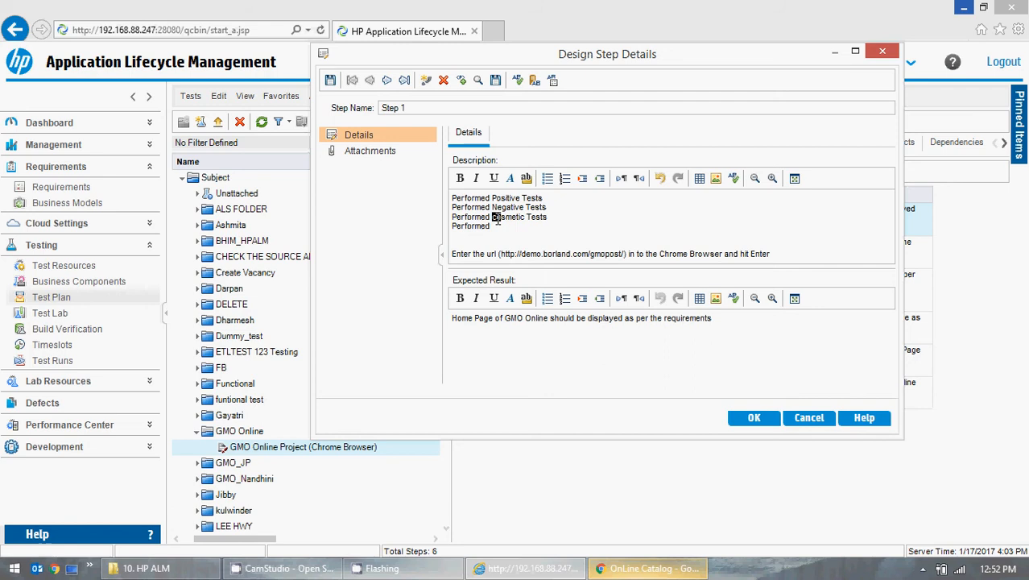
text(c)
click(505, 227)
text(Header and Footer)
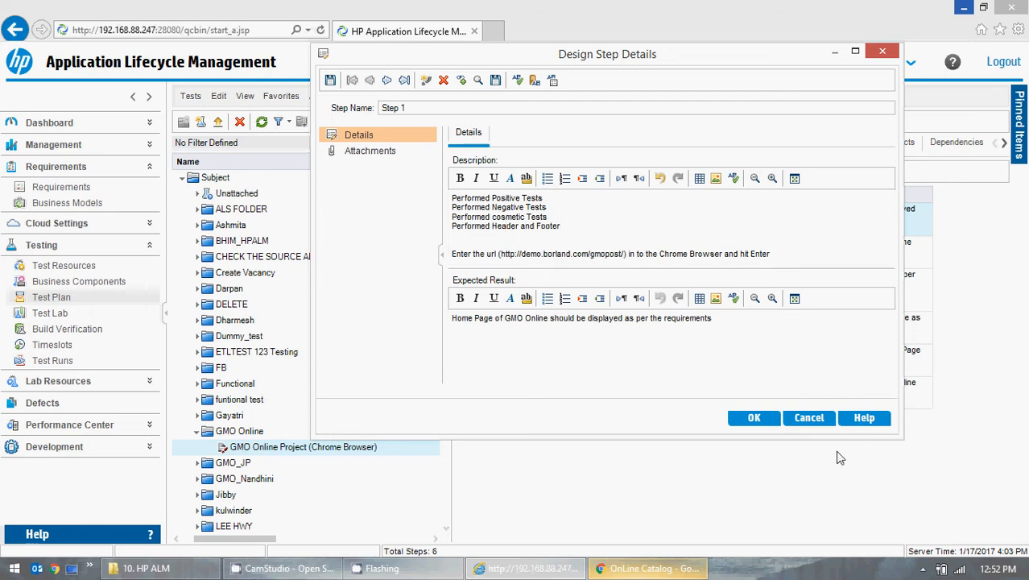
Switch to Chrome and go back from the OnLine Catalog to the GMO OnLine home page.
click(663, 568)
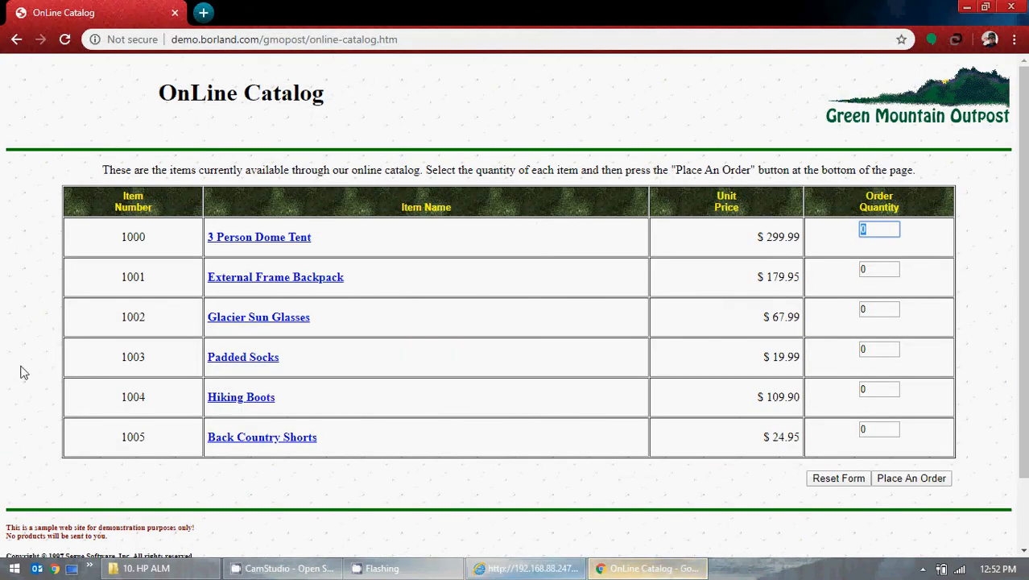
click(16, 39)
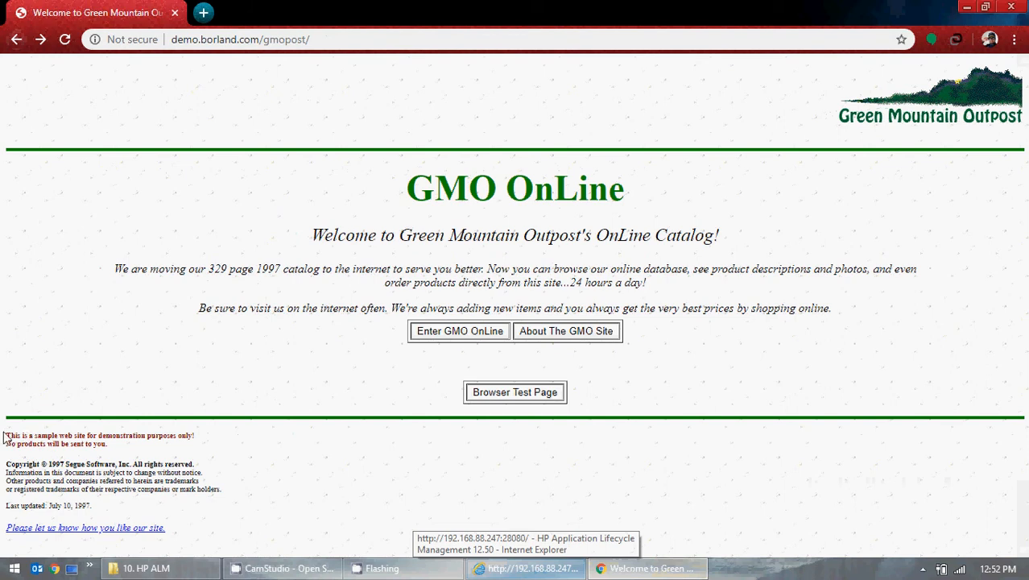
Examine the footer and header content of the GMO OnLine home page, and return to HP ALM.
drag(3, 433, 193, 521)
drag(42, 89, 533, 173)
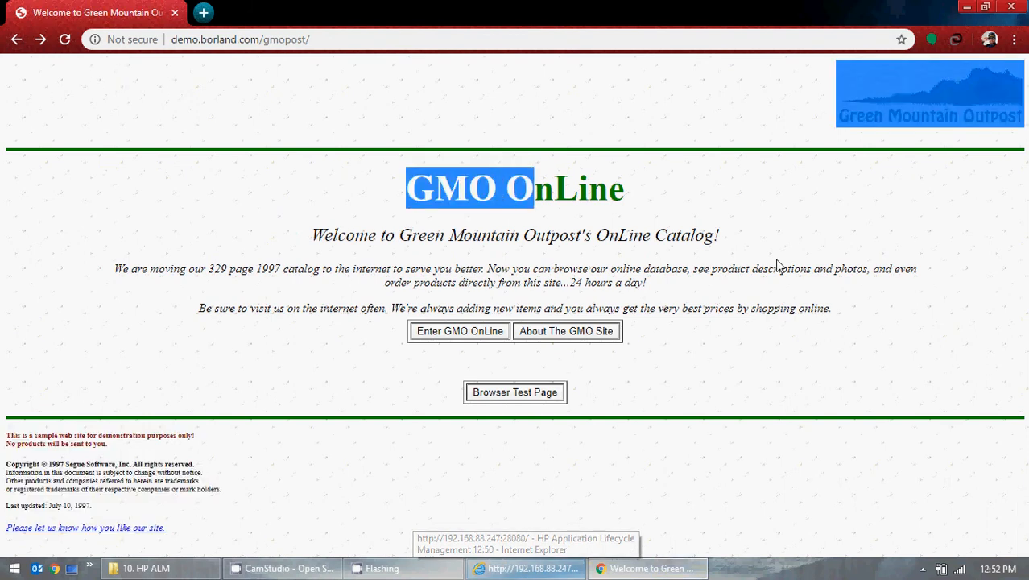
click(815, 272)
click(967, 6)
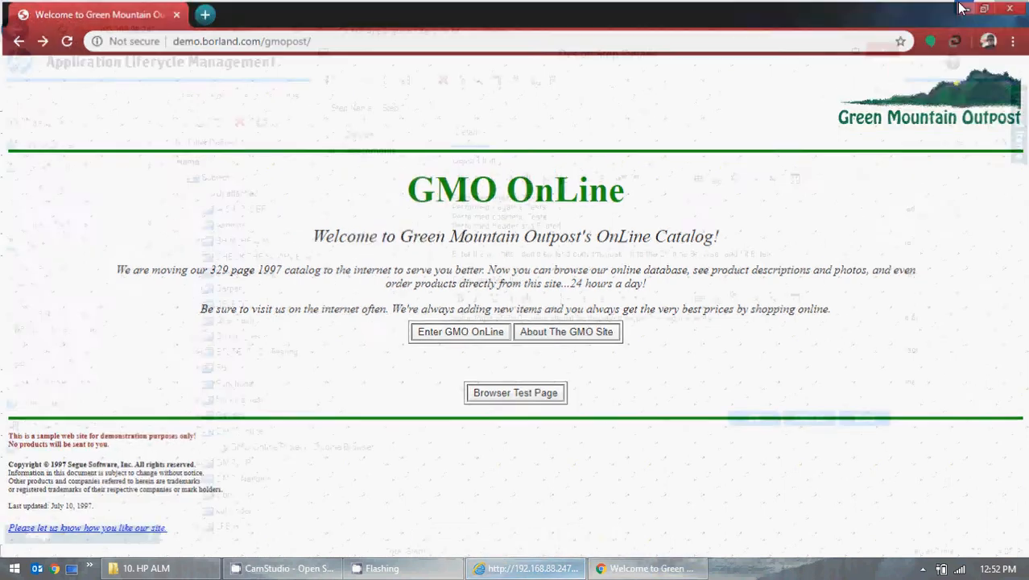
Add the line "Performed Images, texts, etc as per the requirements" below the header and footer line in Step 1's description and save the step.
key(Return)
text(P)
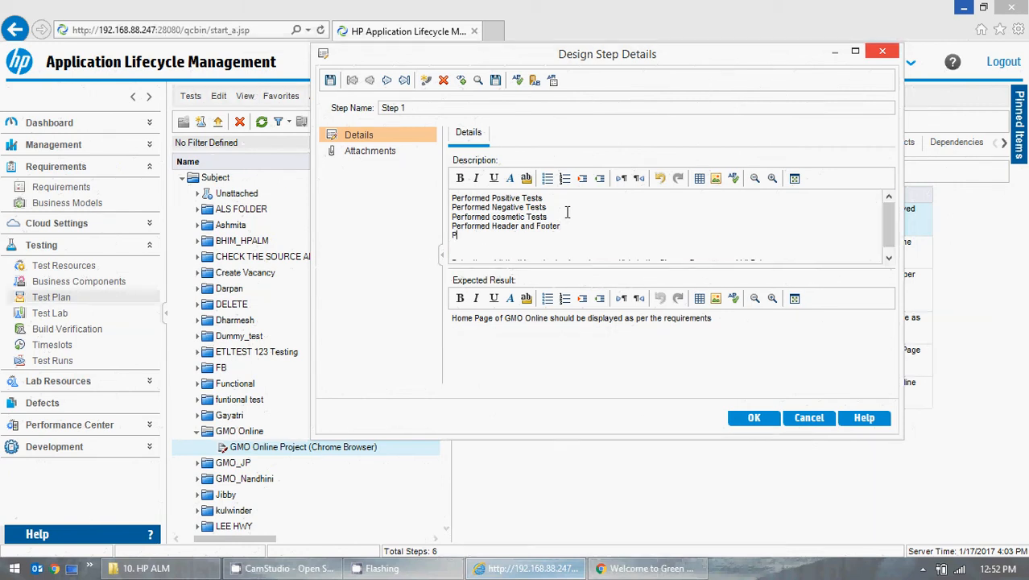
text(erformed Images, texts, etc as per the re)
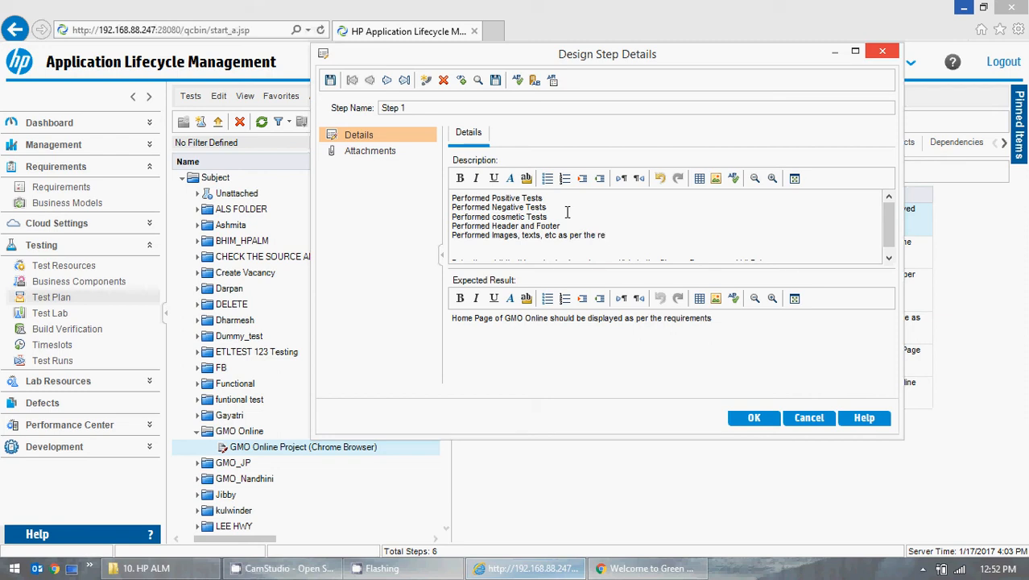
text(quirements)
key(Delete)
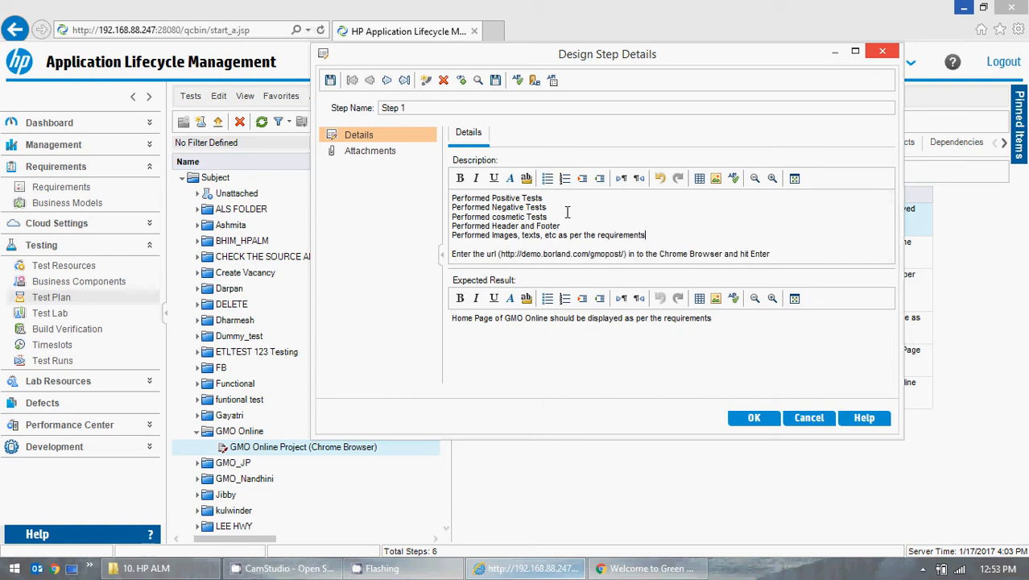
click(754, 418)
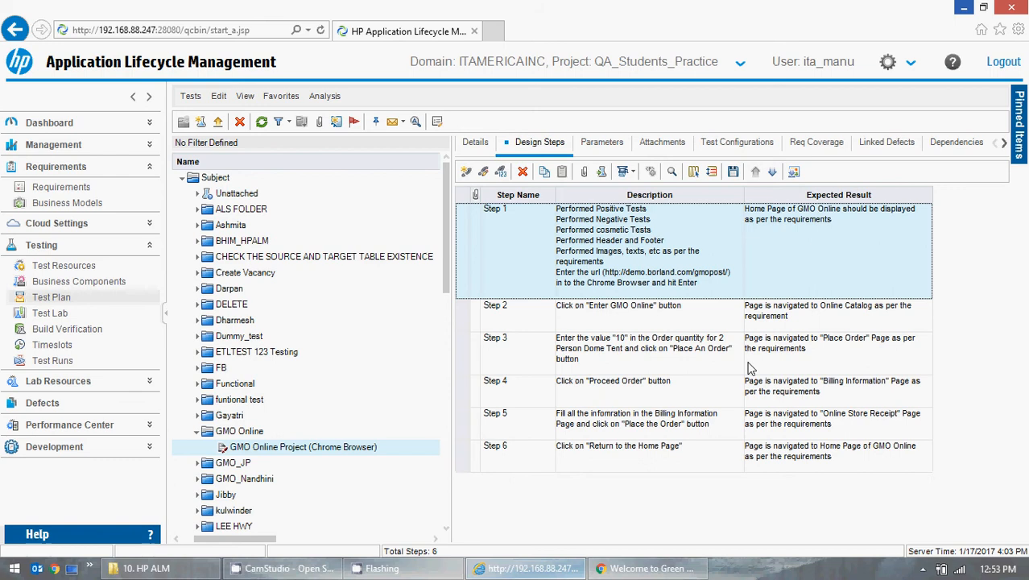
Review the Step 1 and Step 2 descriptions and compare them with the GMO OnLine home page in Chrome.
click(600, 258)
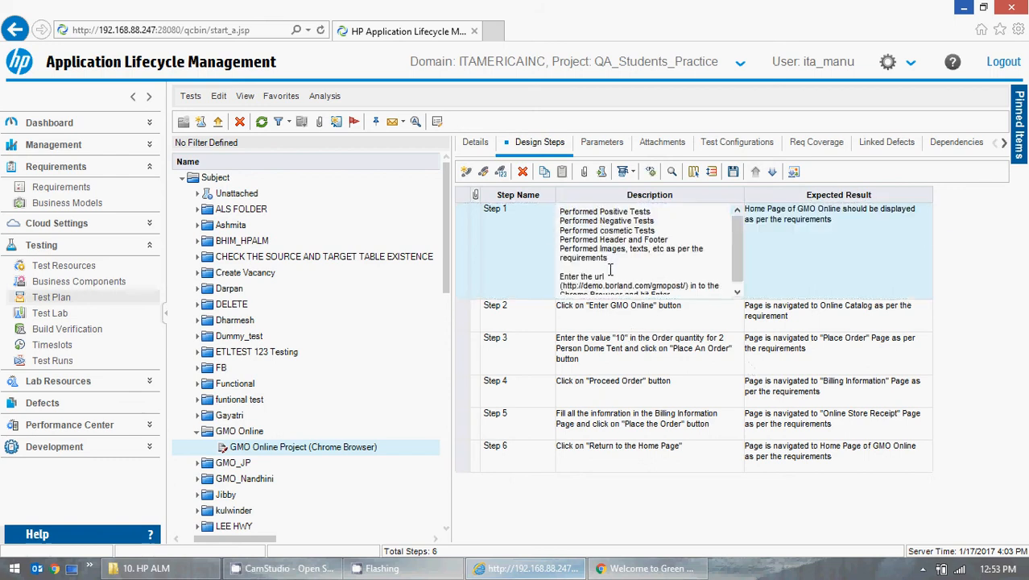
click(604, 326)
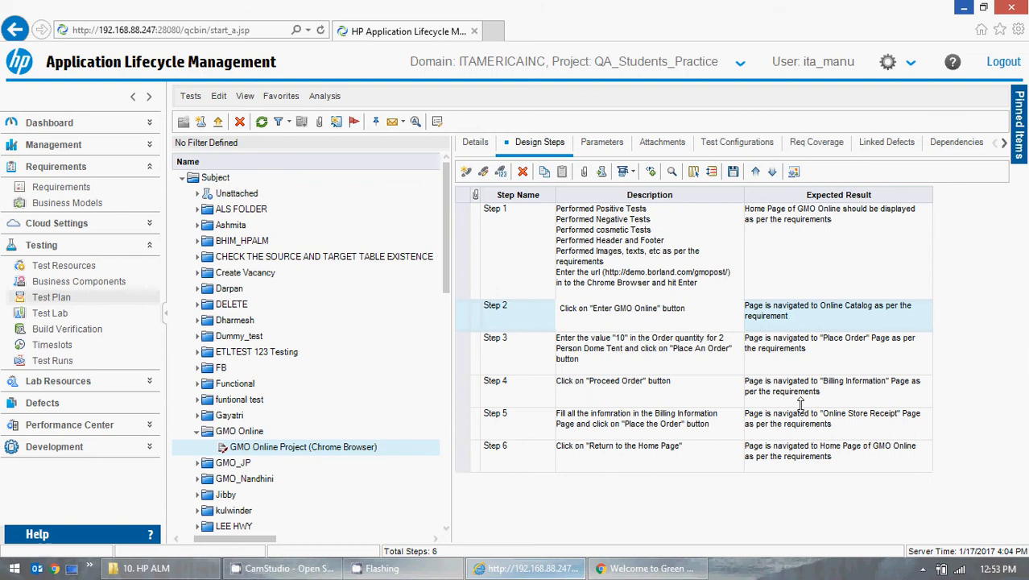
click(641, 568)
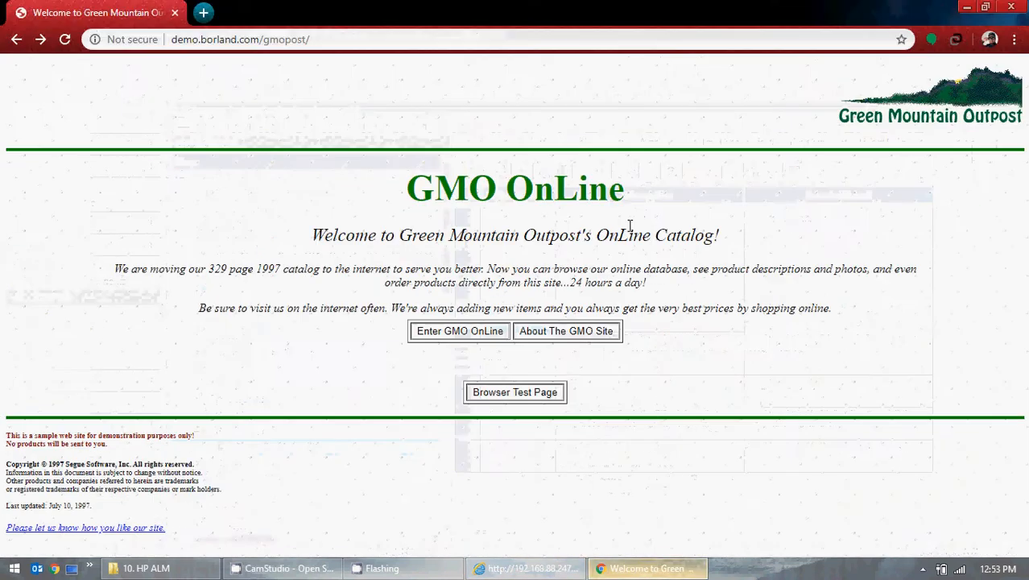
click(966, 6)
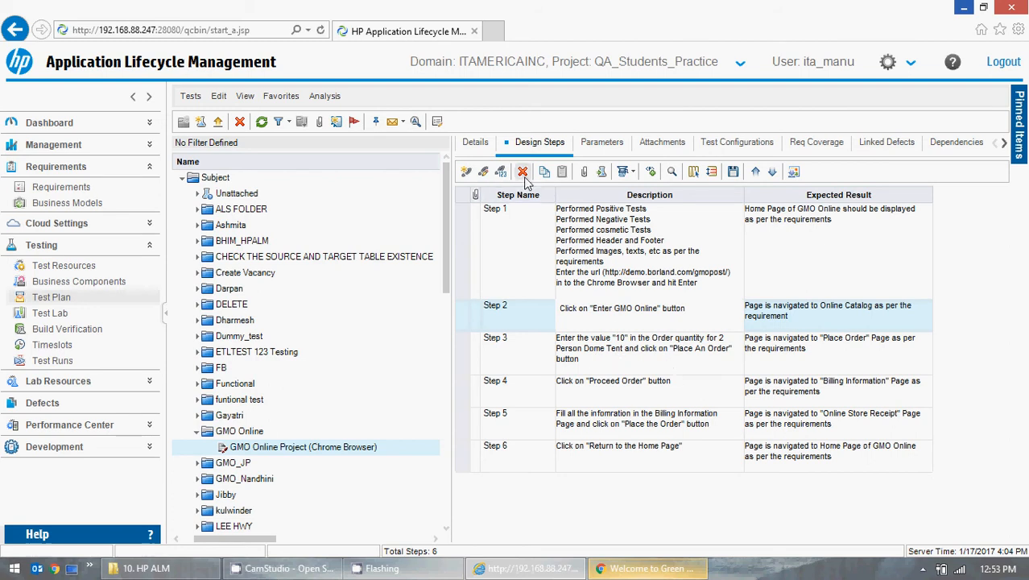
Show the test's parameters and clear the filter on the parameter list.
click(599, 143)
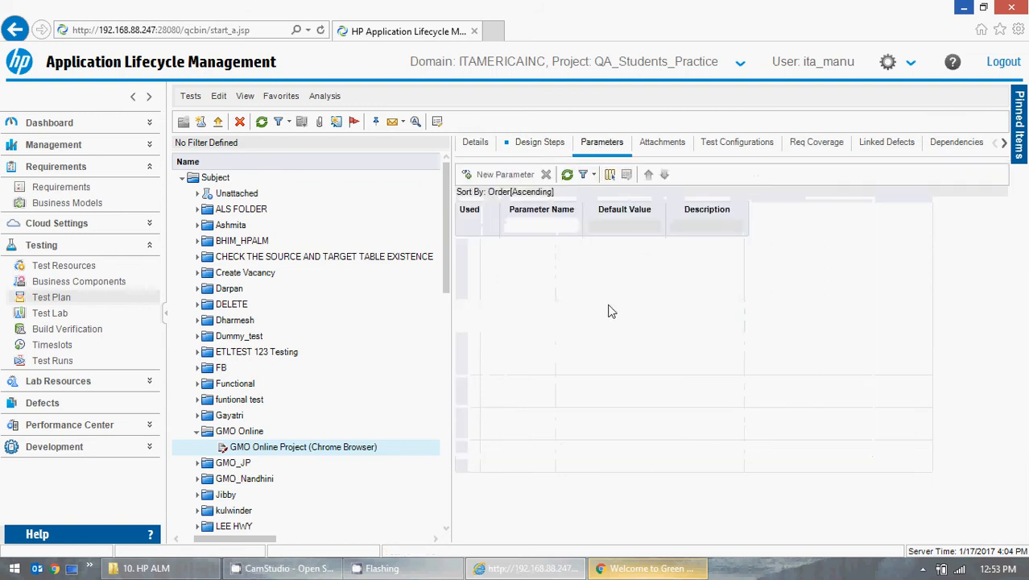
click(594, 174)
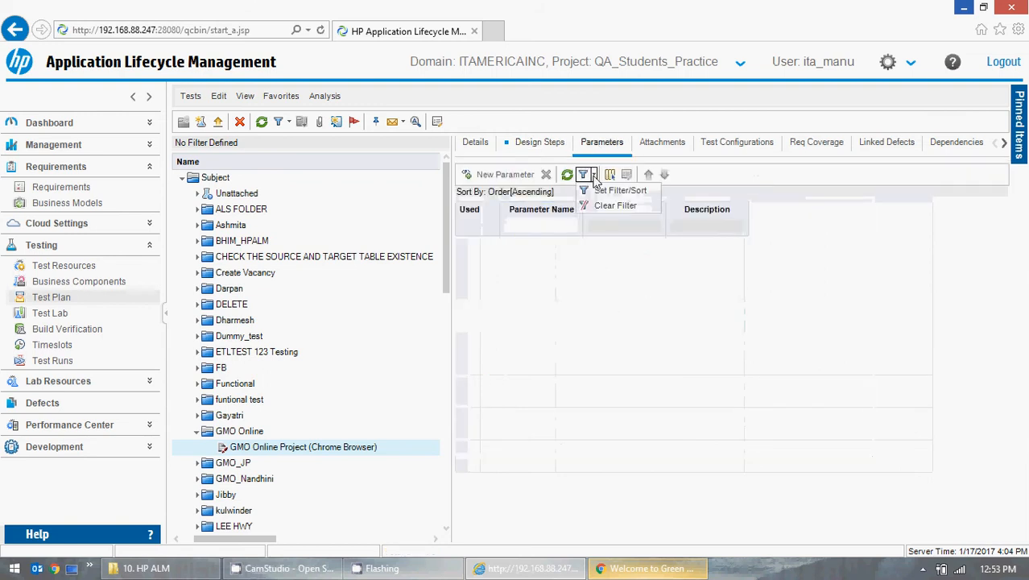
click(610, 206)
click(486, 327)
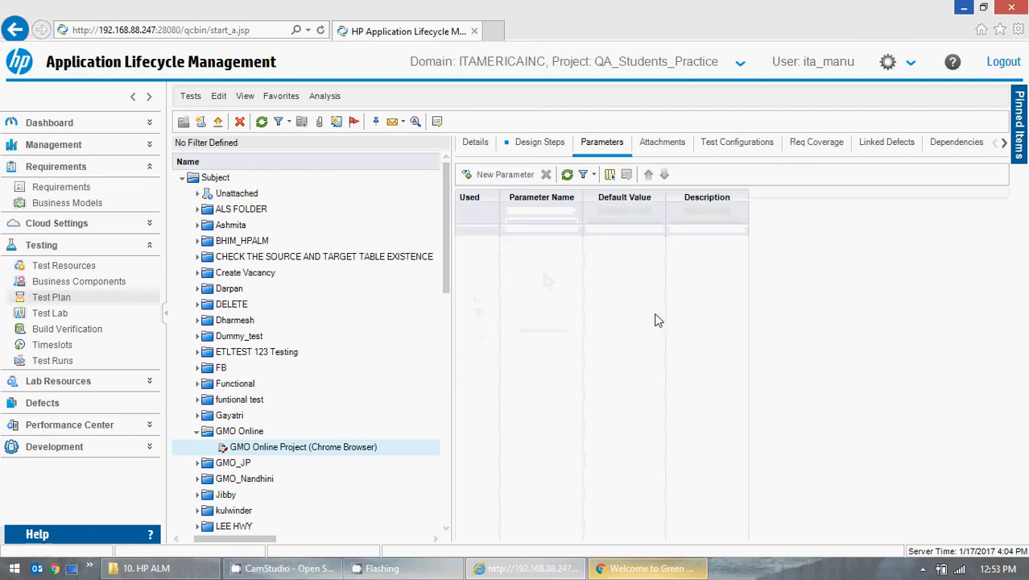
click(503, 174)
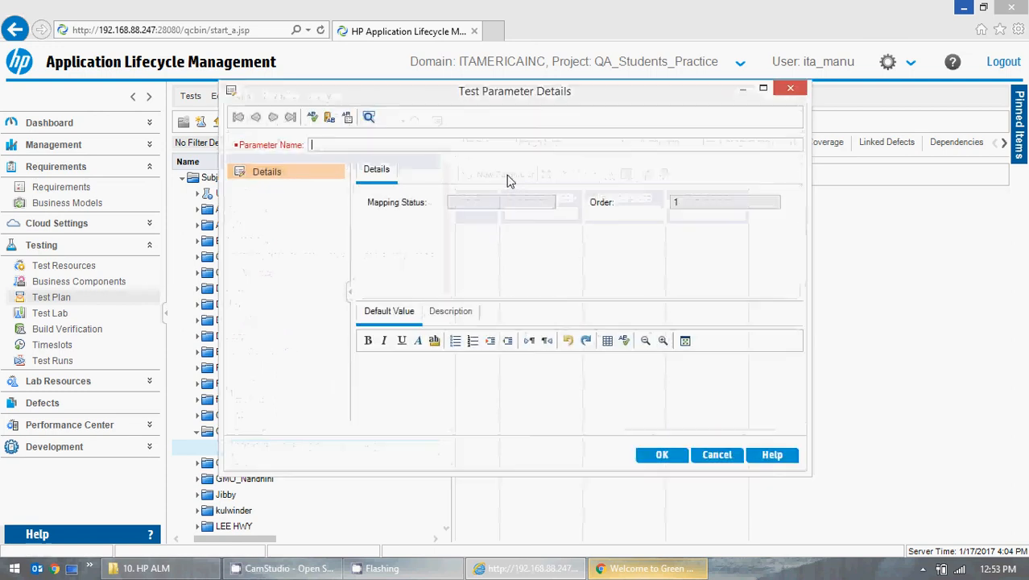
click(717, 455)
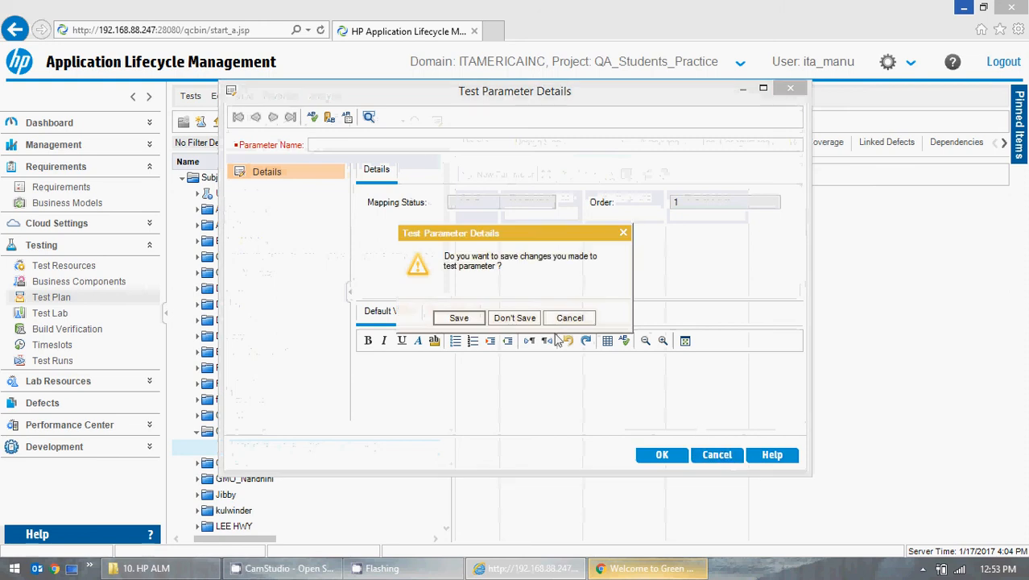
click(504, 317)
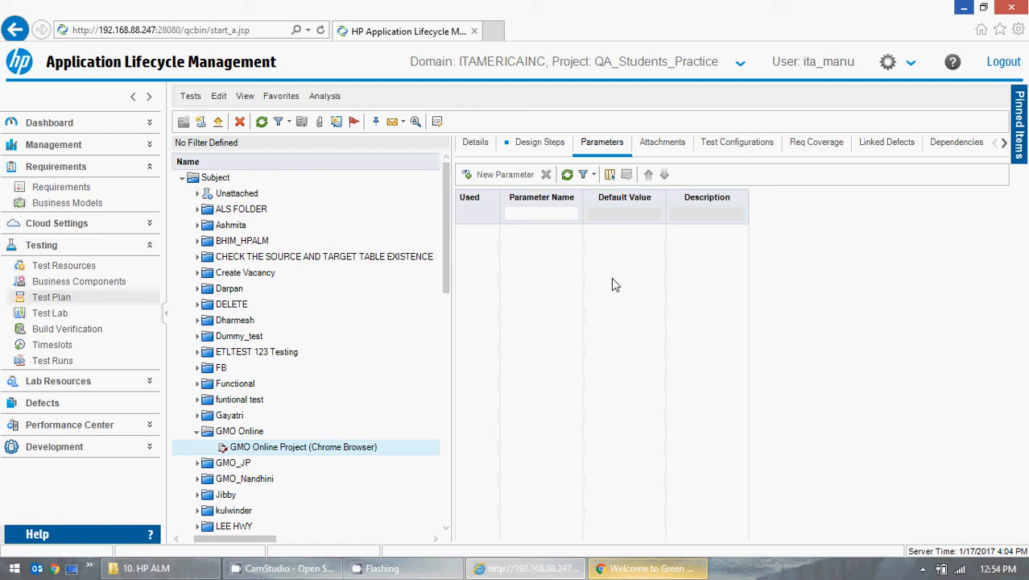
View the test's attachments and check the file selection for attaching a file without adding one.
click(679, 150)
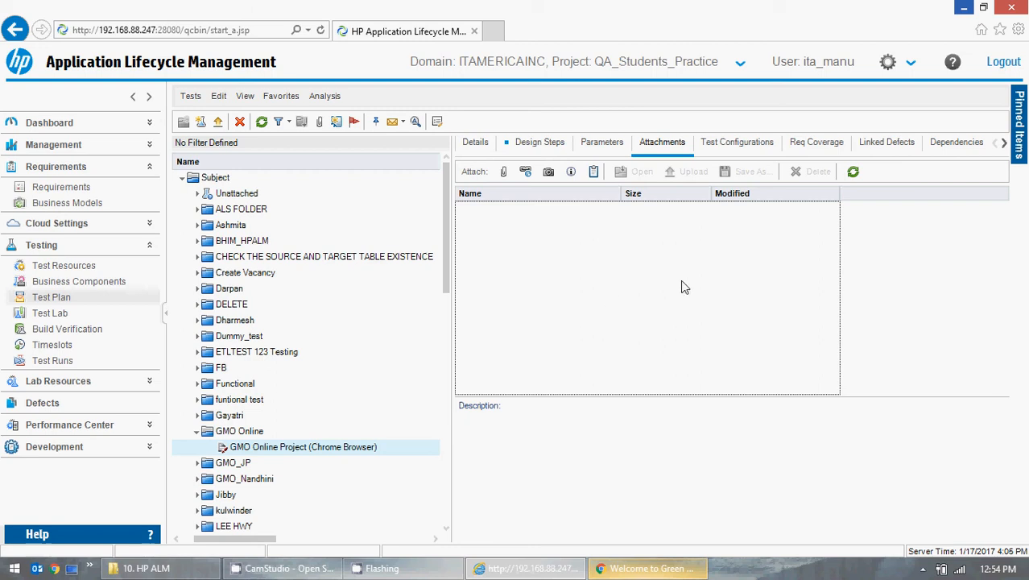
click(504, 171)
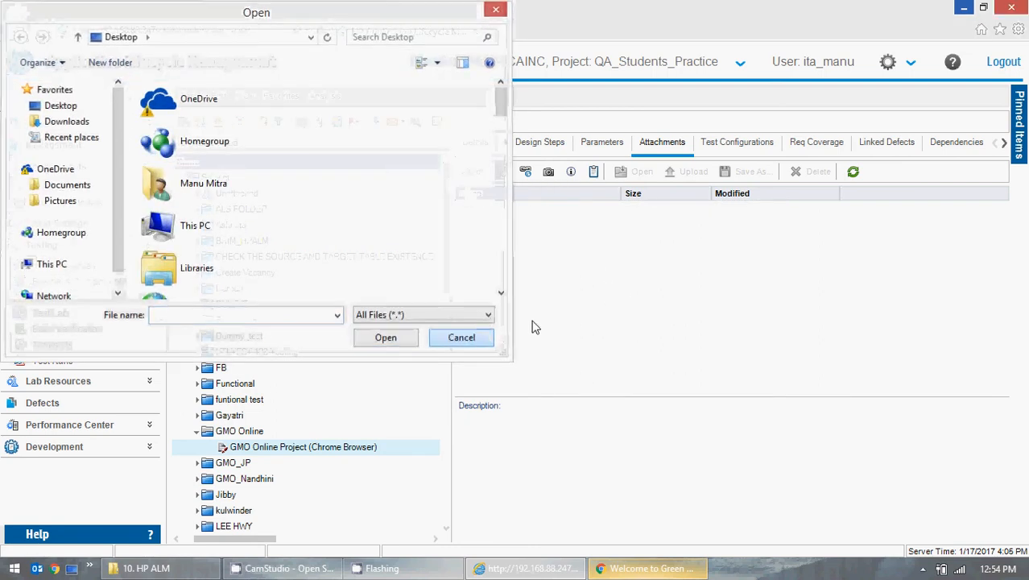
click(484, 337)
View the test's configurations and inspect the form for a new test configuration without creating one.
click(737, 145)
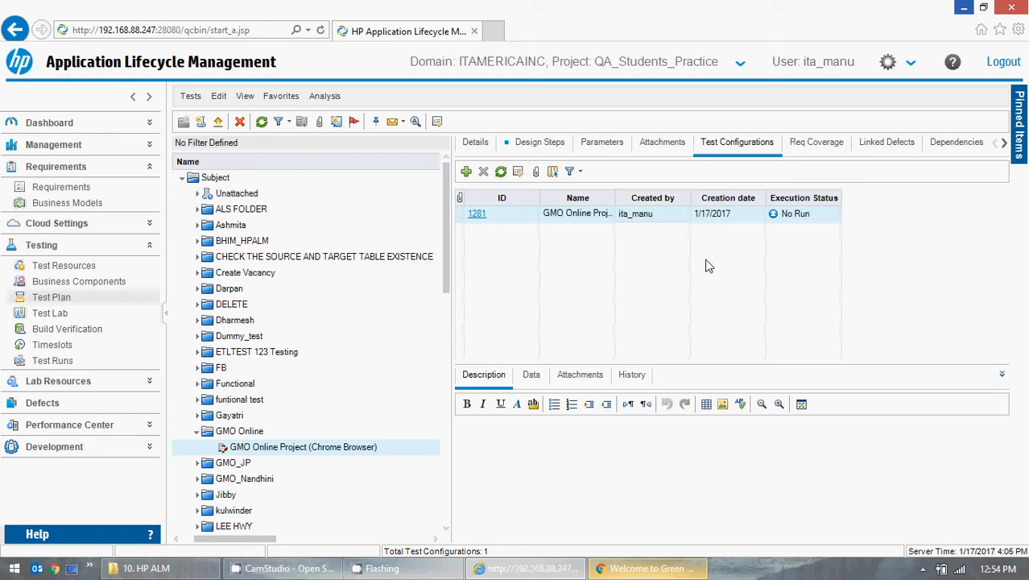
click(468, 172)
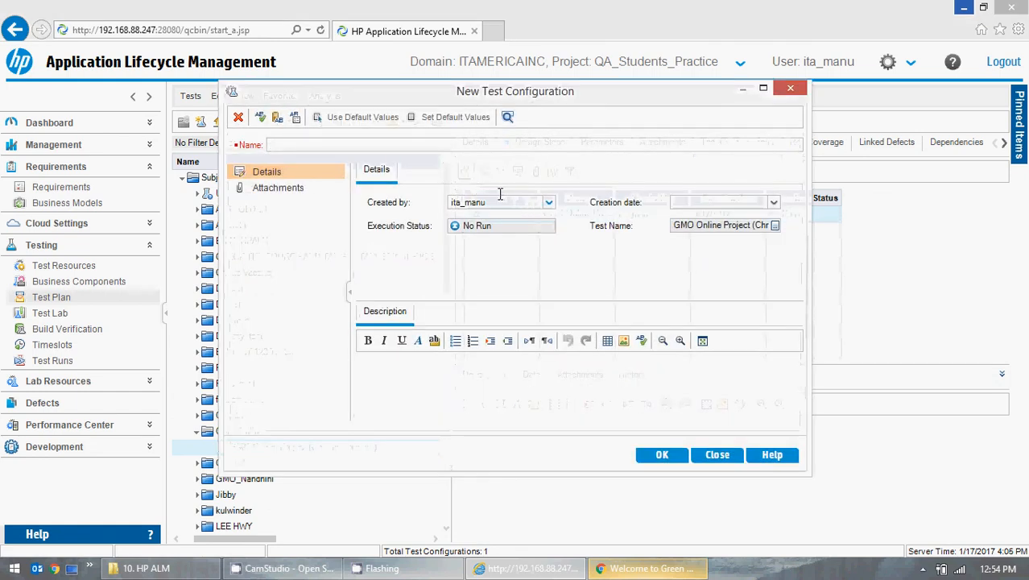
click(727, 454)
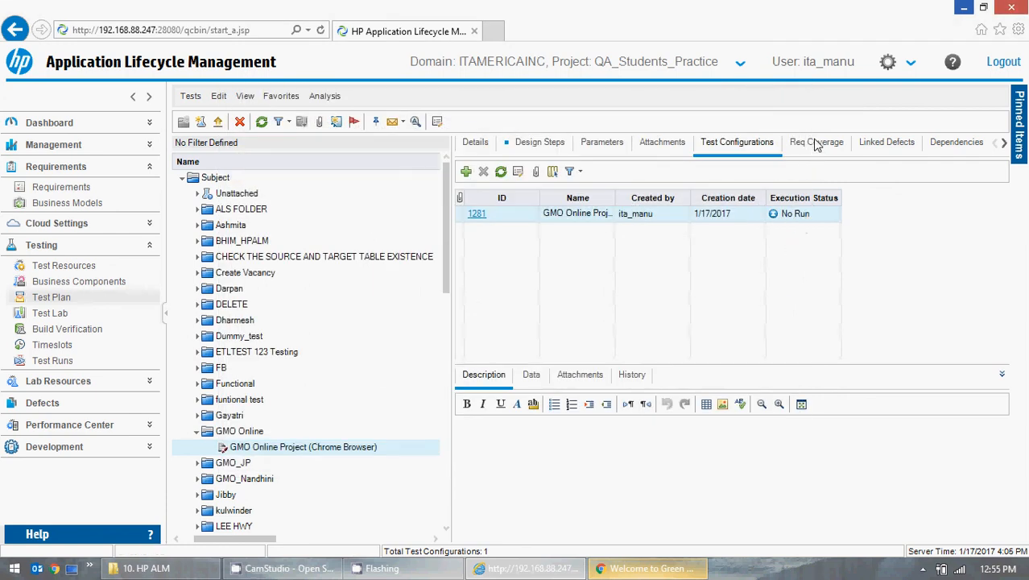
Add the "GMO Online Project" requirement from the GMO Project folder to the test's requirement coverage and close the requirement tree.
click(816, 144)
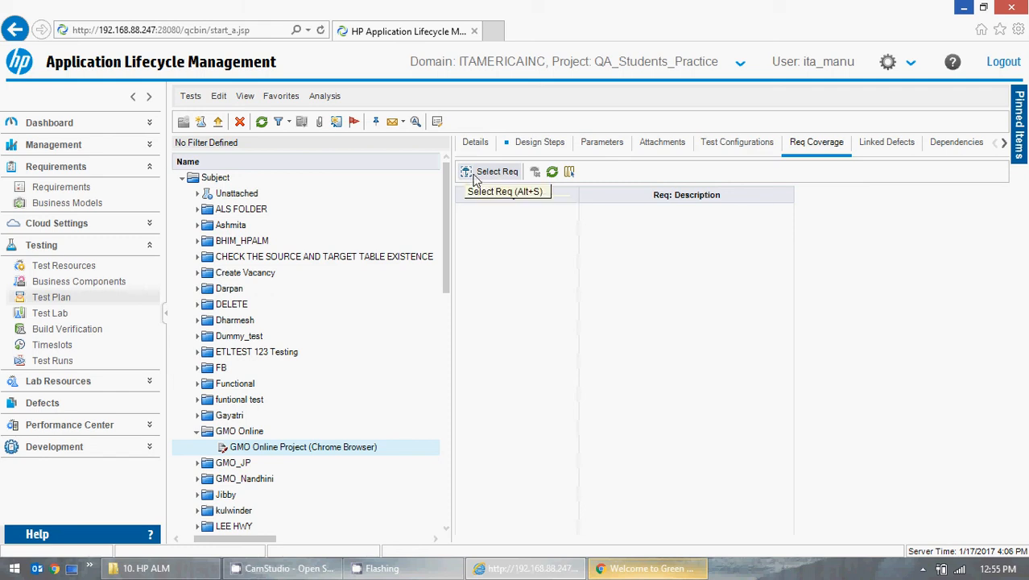
click(474, 174)
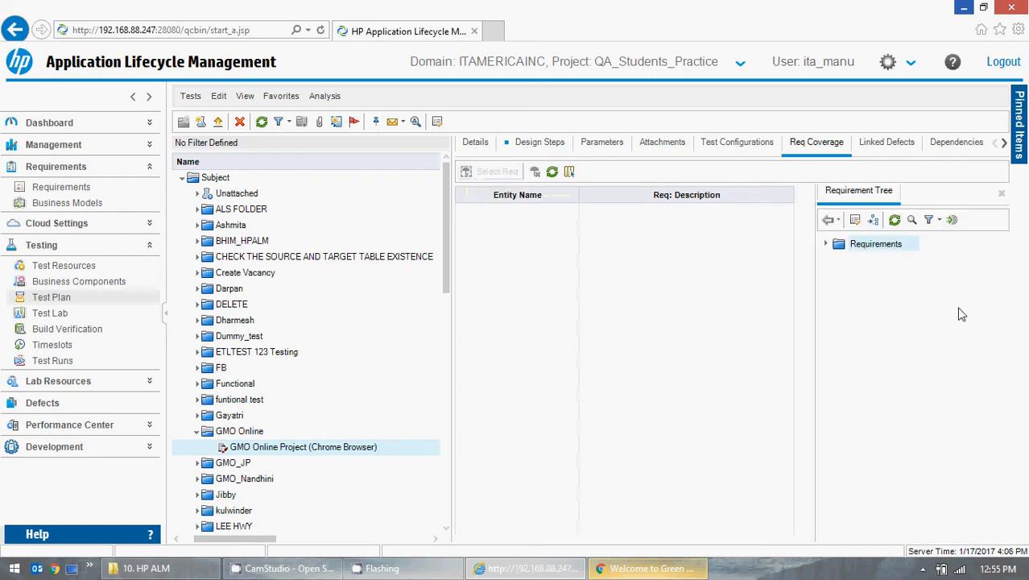
click(825, 245)
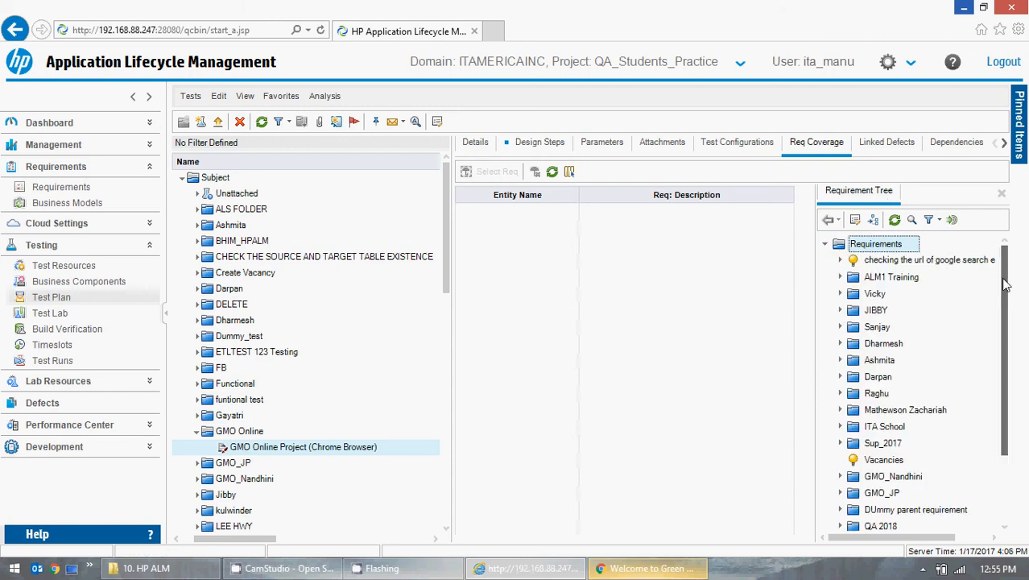
drag(1005, 283, 1008, 372)
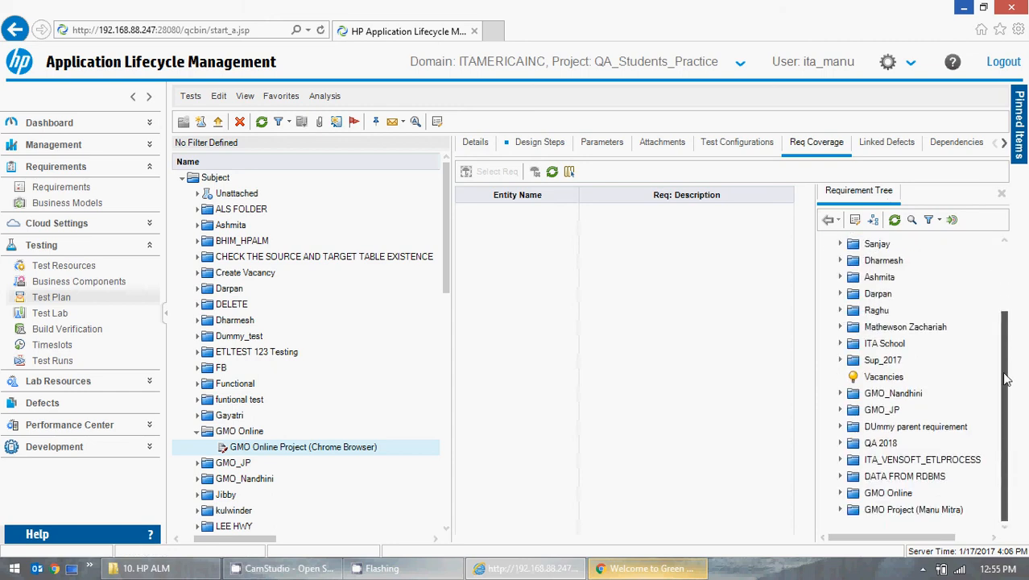
click(841, 493)
click(841, 493)
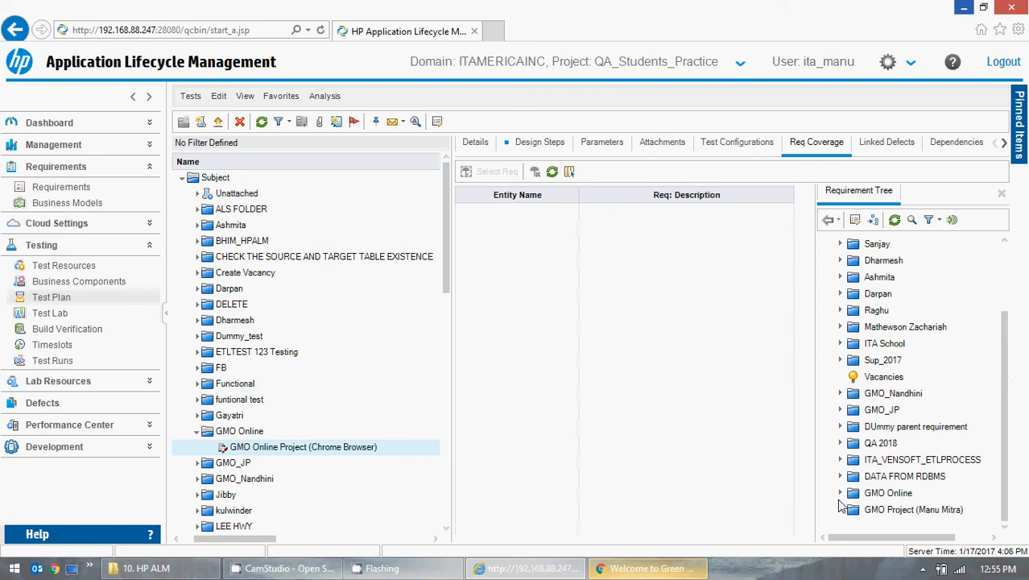
click(841, 509)
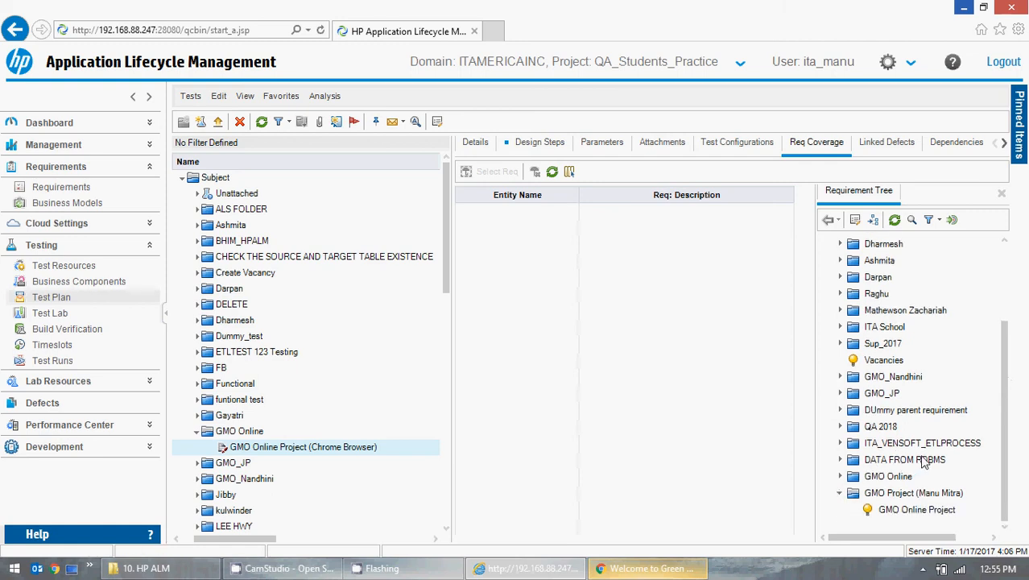
click(902, 512)
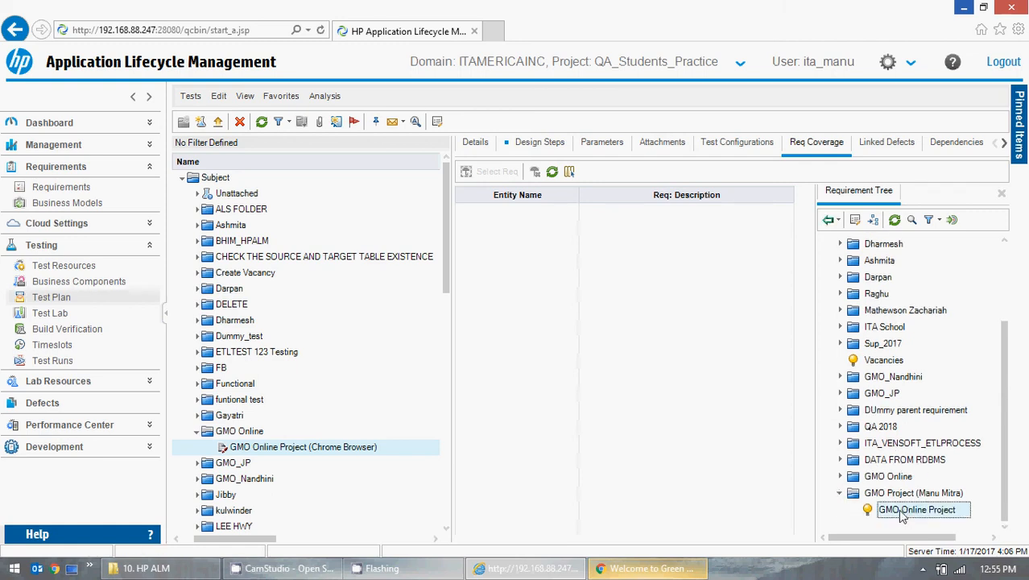
click(830, 221)
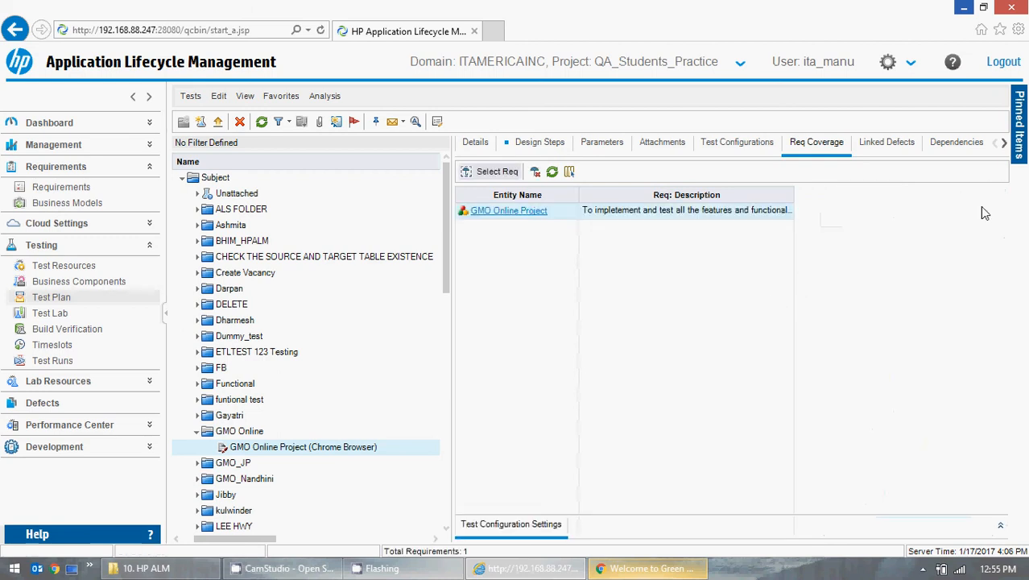
click(1000, 191)
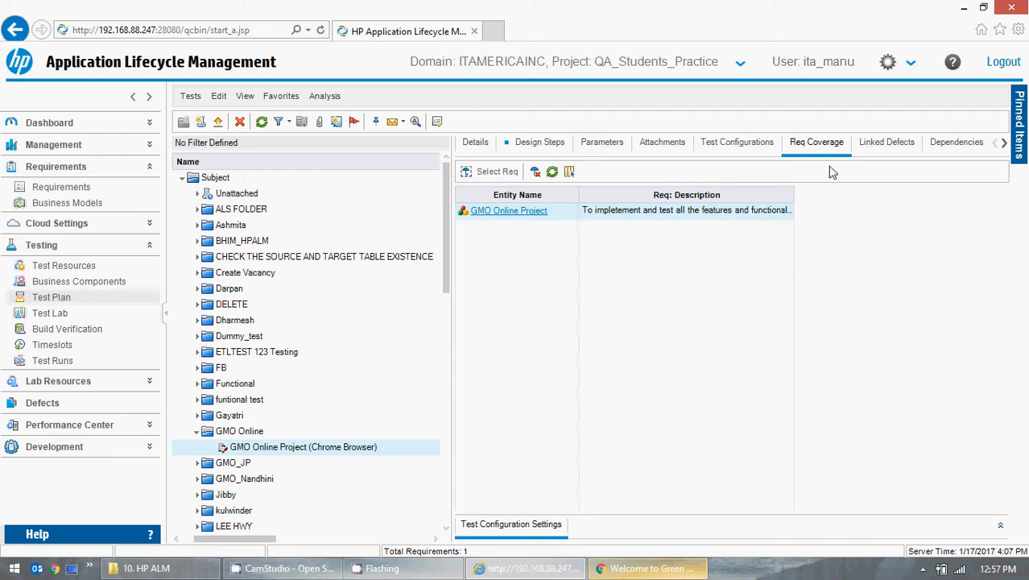
Show the test's linked defects, look over the link filter options, and clear the filter and sort settings.
click(891, 142)
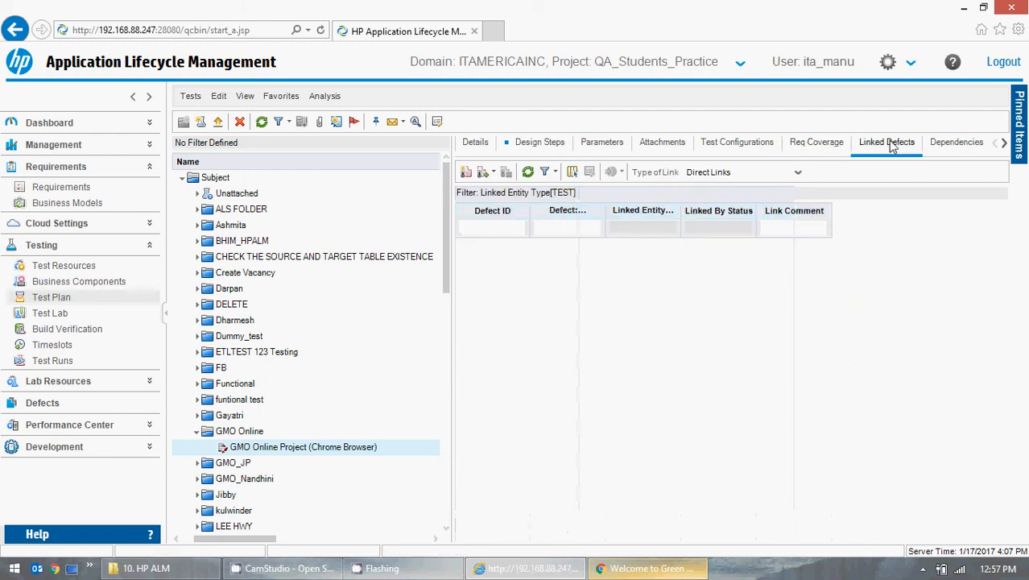
click(544, 172)
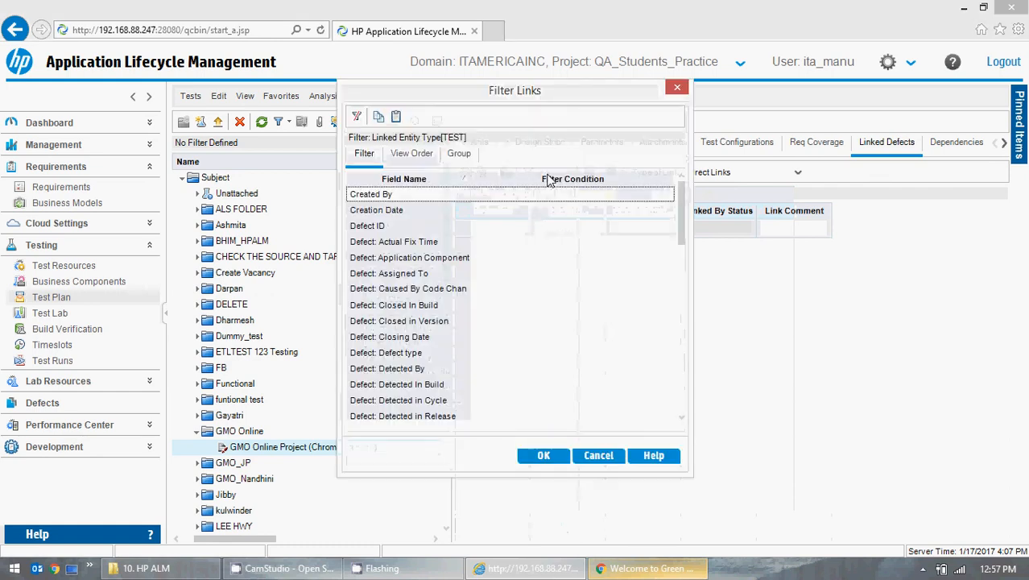
click(599, 455)
click(552, 173)
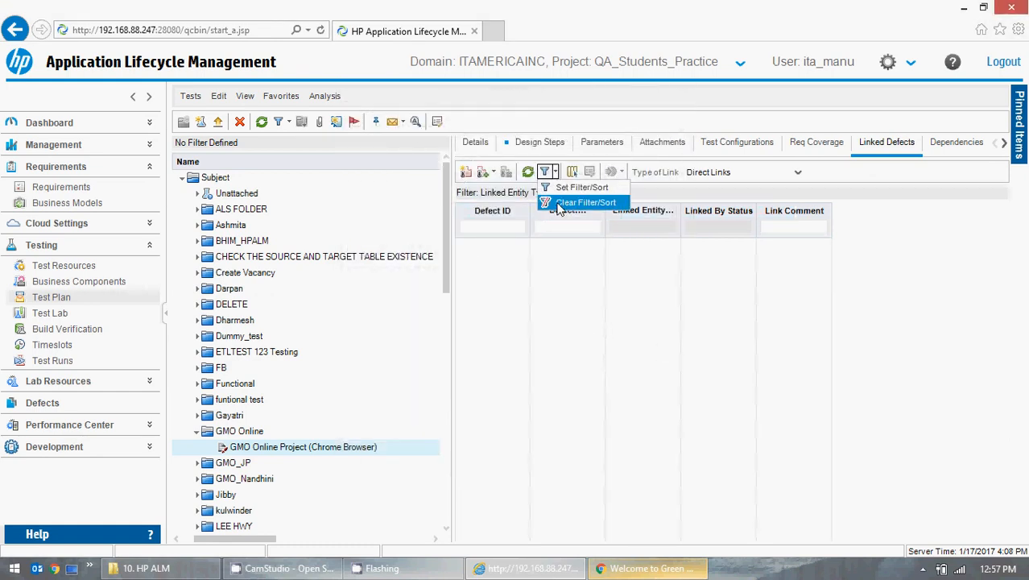
click(557, 201)
click(487, 328)
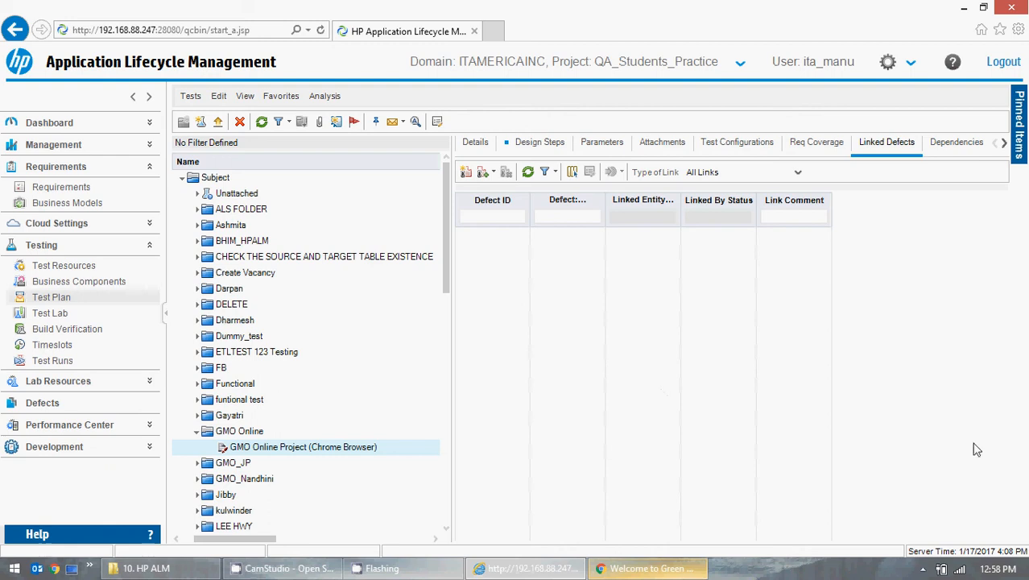
View the test's dependencies.
click(956, 146)
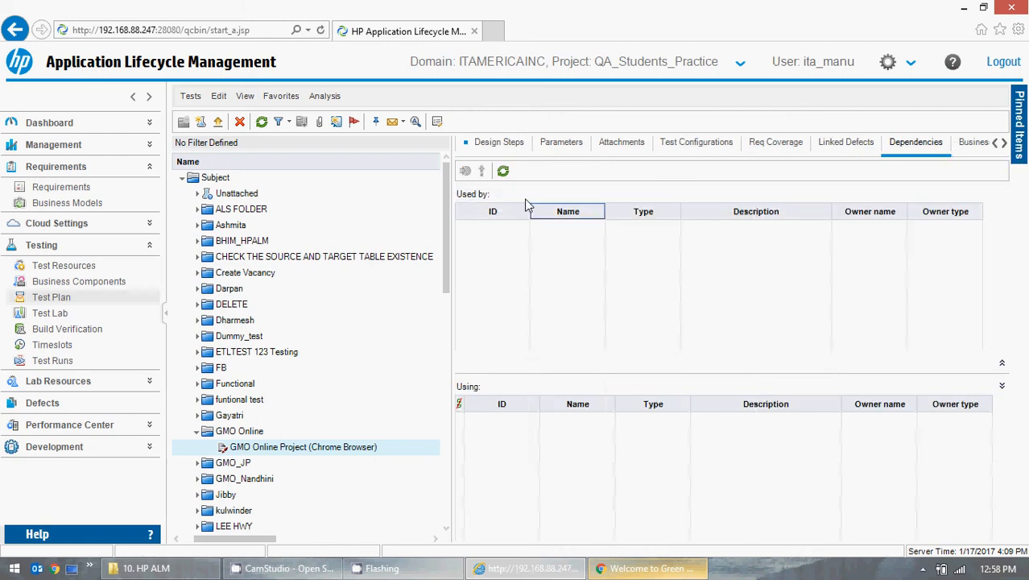
View the test's business model linkage, inspect the models available in the business models tree without linking any, and check the activities linkage.
click(1002, 150)
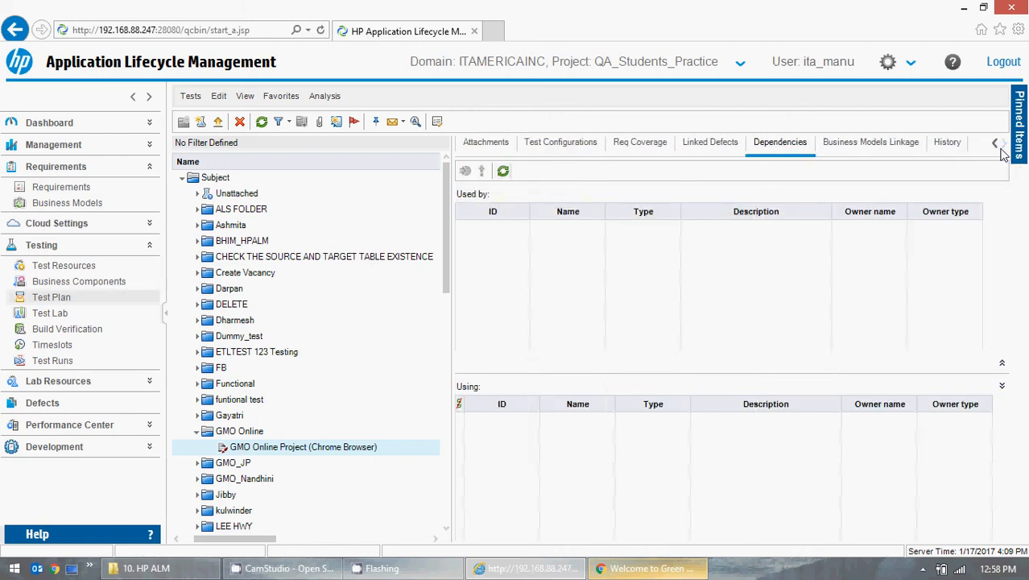
click(863, 150)
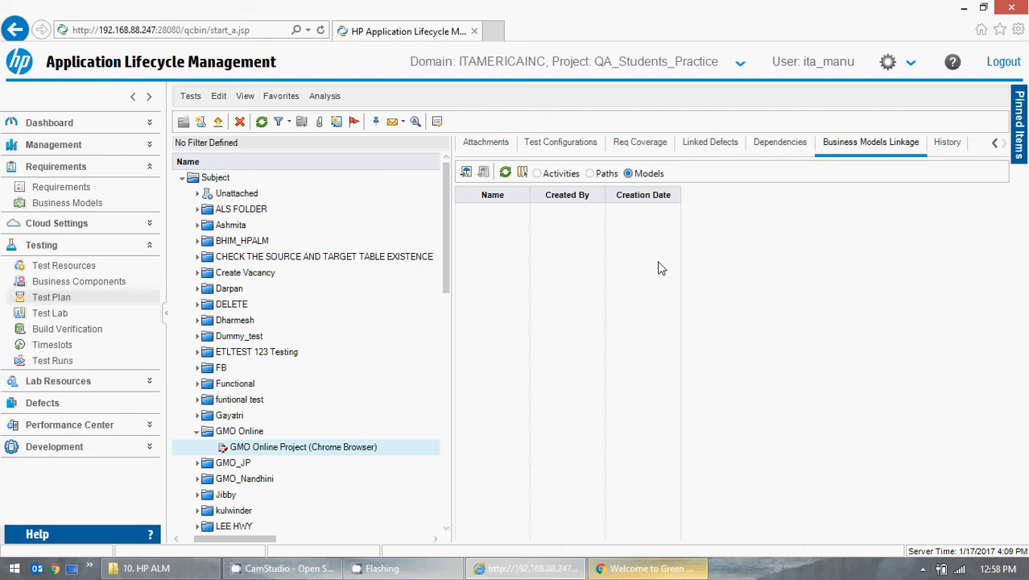
click(467, 172)
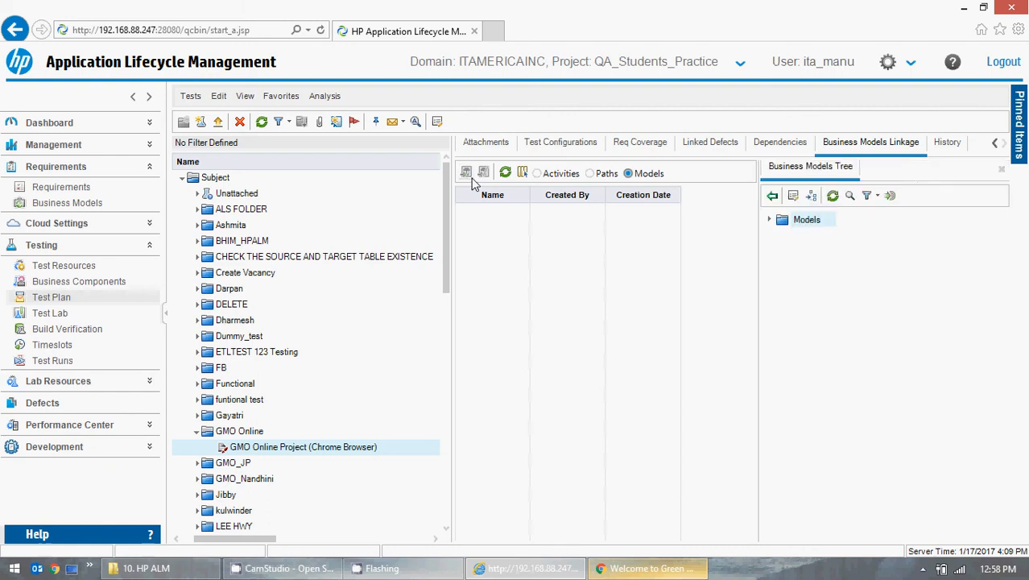
click(770, 220)
click(809, 238)
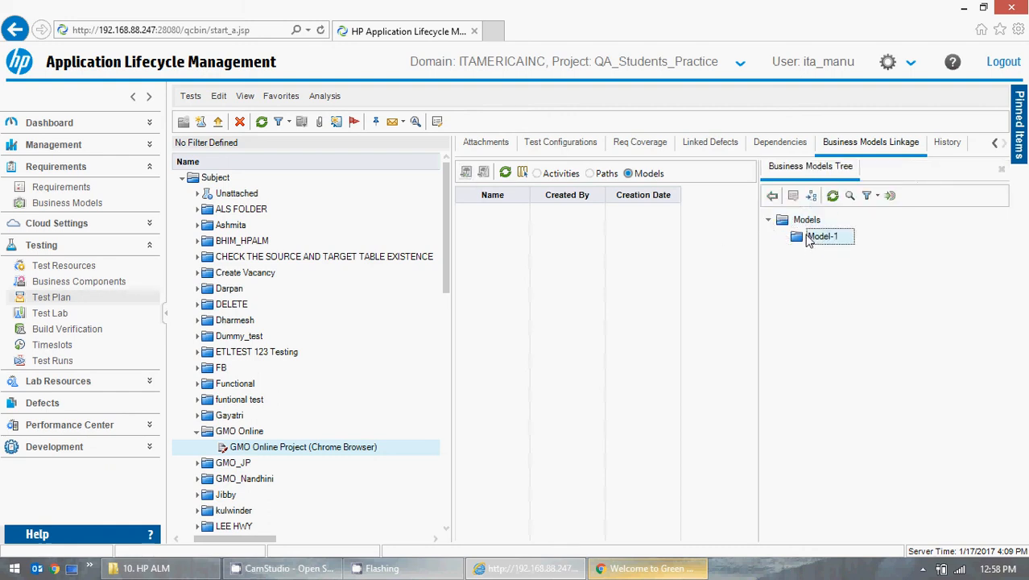
click(1001, 169)
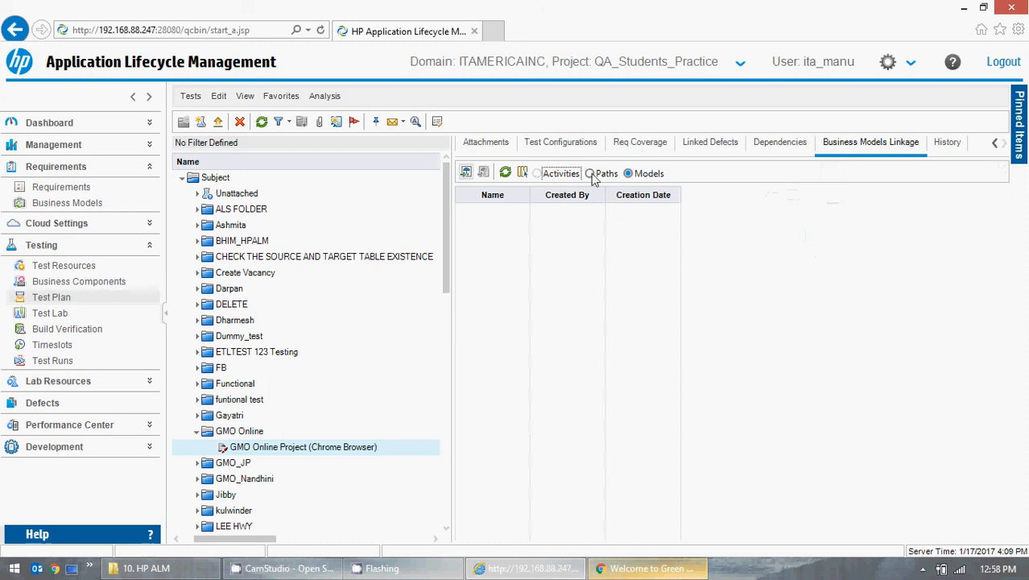
click(537, 173)
View the test's audit log and baselines in its history, and return to its design steps.
click(950, 147)
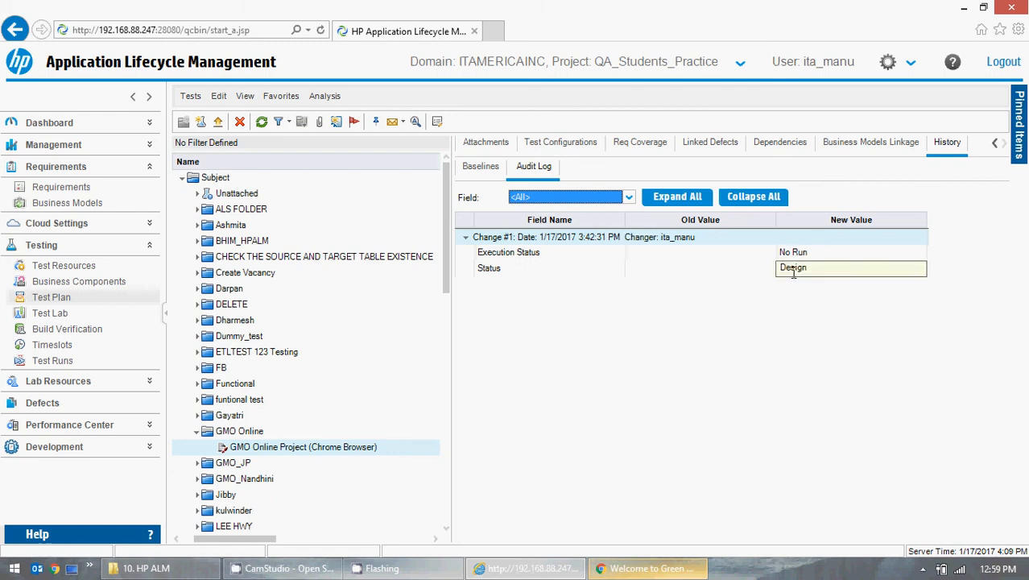
click(487, 166)
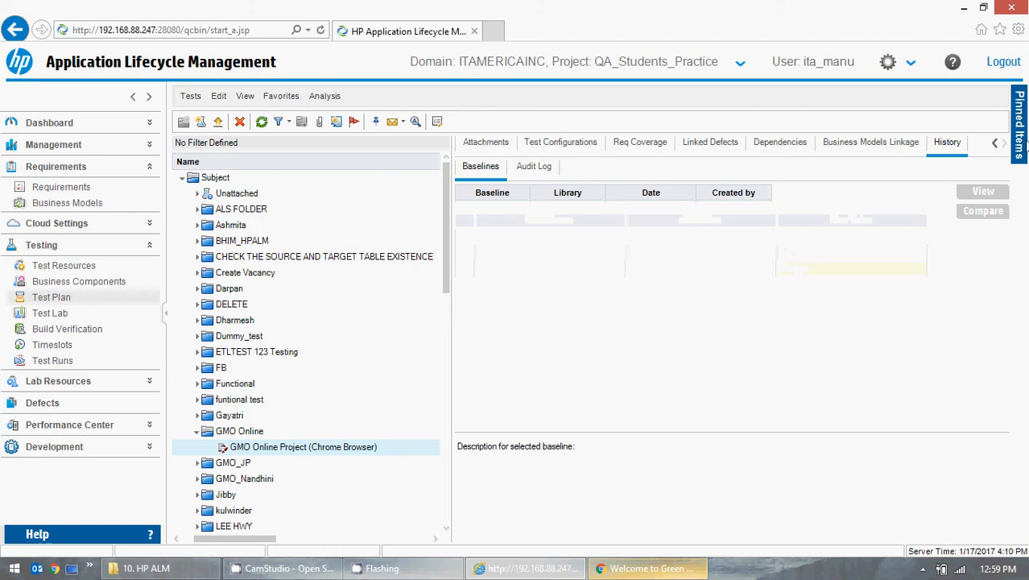
click(999, 149)
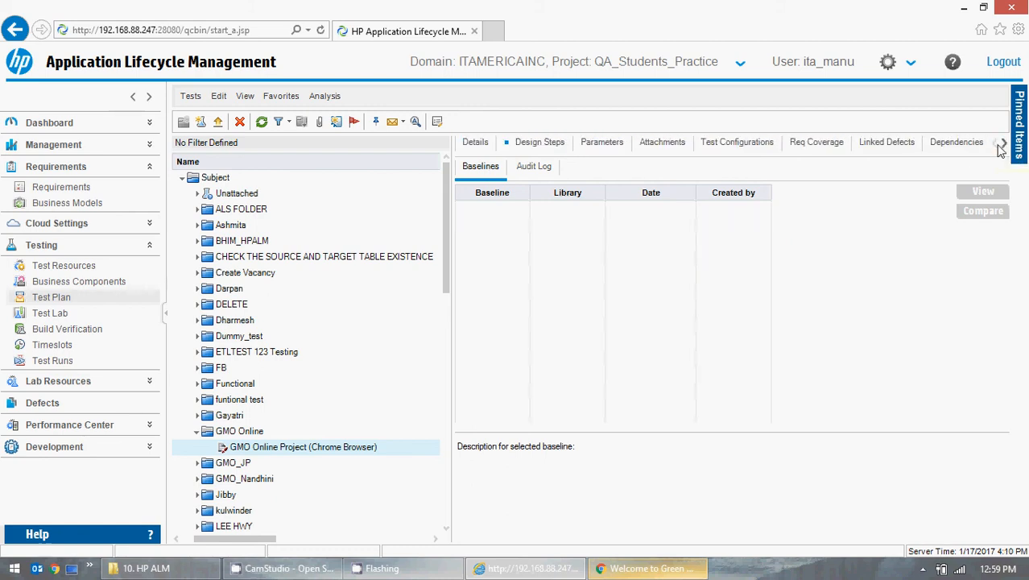
click(524, 149)
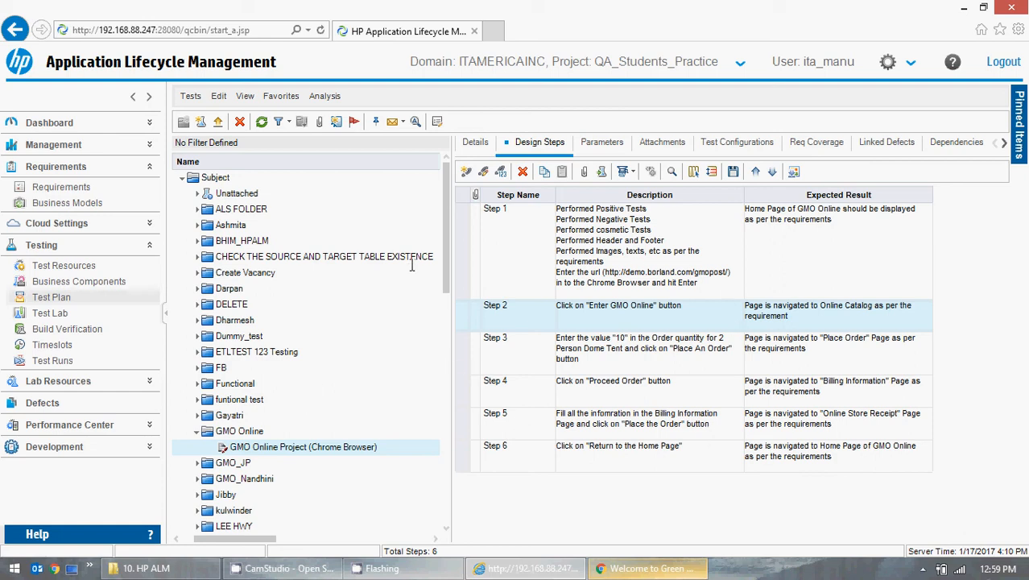
Copy the GMO Online Project (Chrome Browser) test and paste the duplicate into the GMO Online folder, accepting the automatic rename.
drag(445, 241, 451, 298)
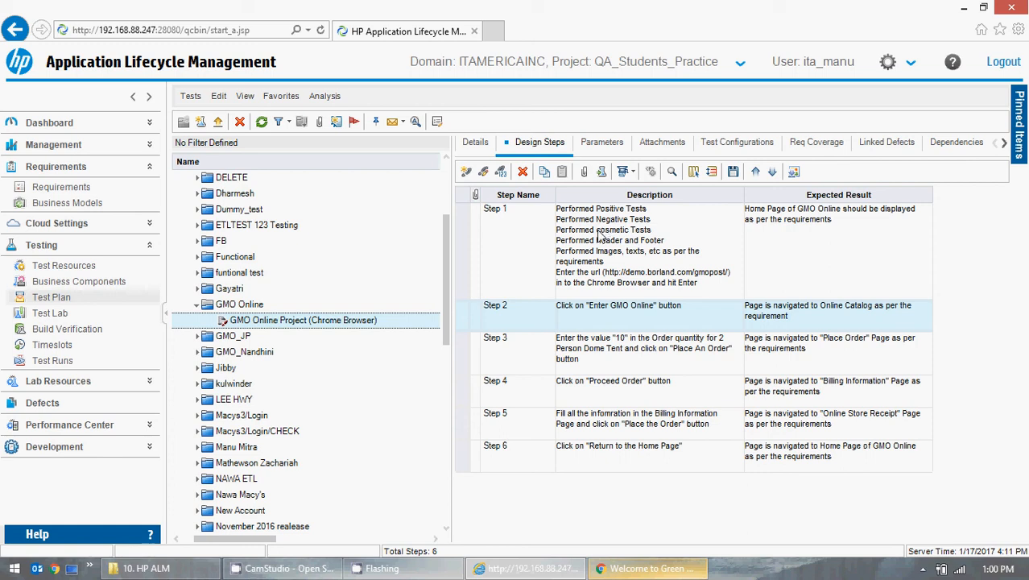
click(243, 338)
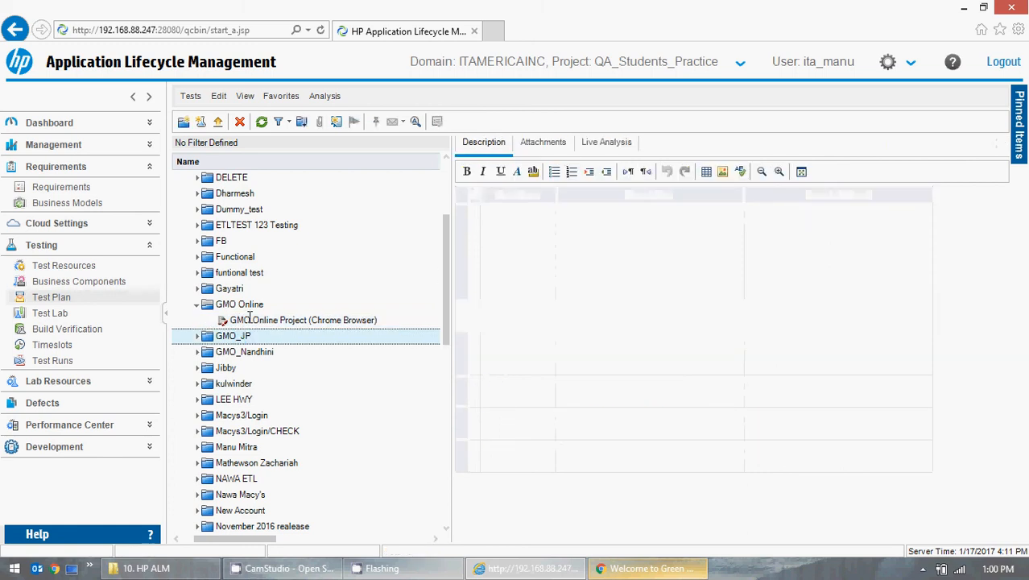
click(259, 320)
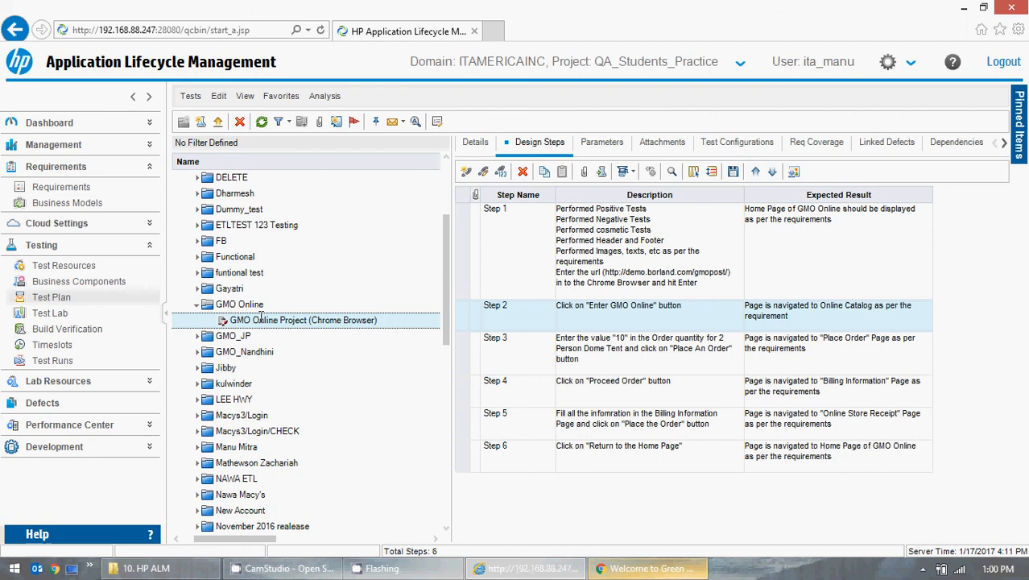
right_click(261, 316)
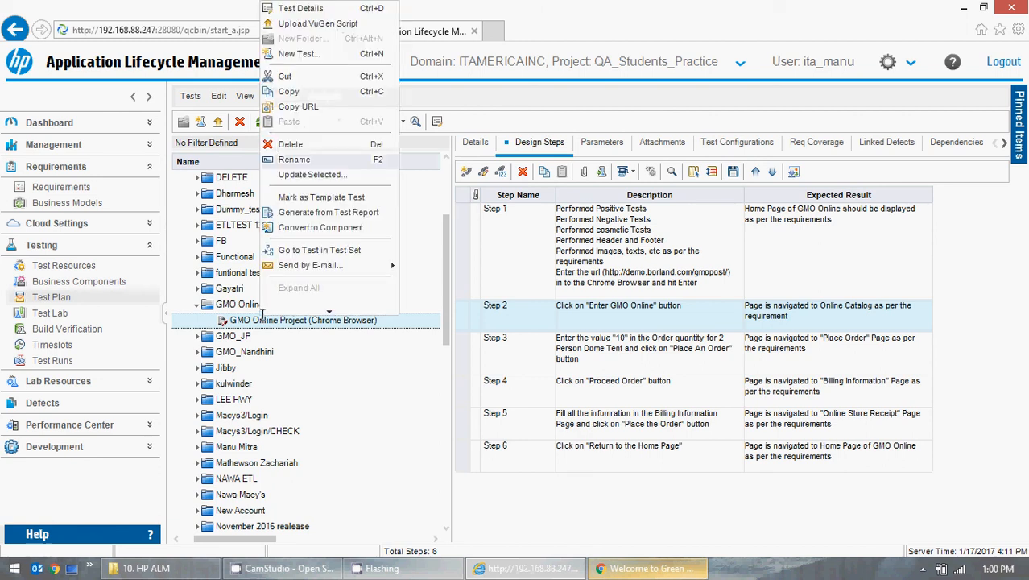
click(320, 96)
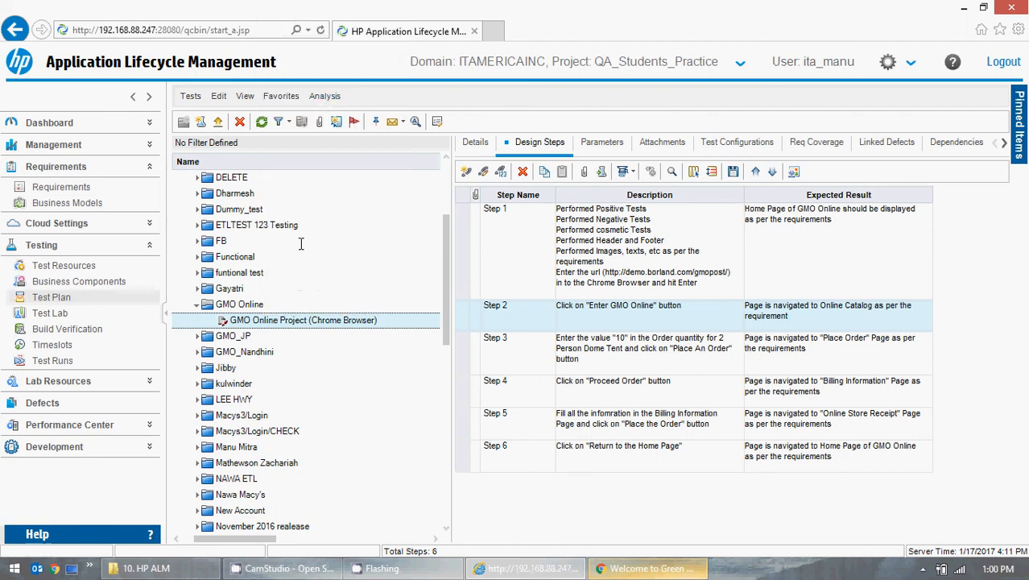
click(242, 304)
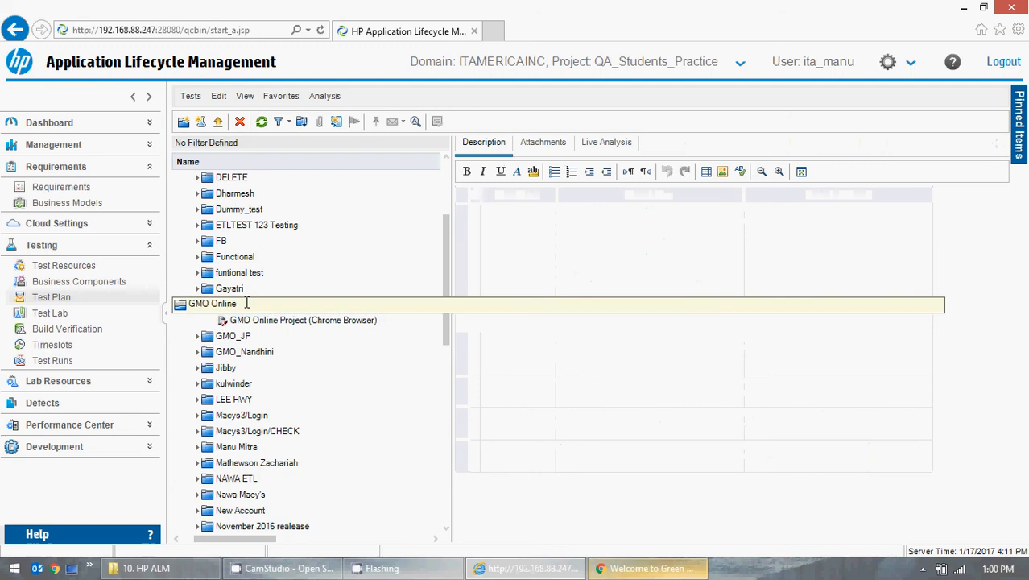
right_click(258, 305)
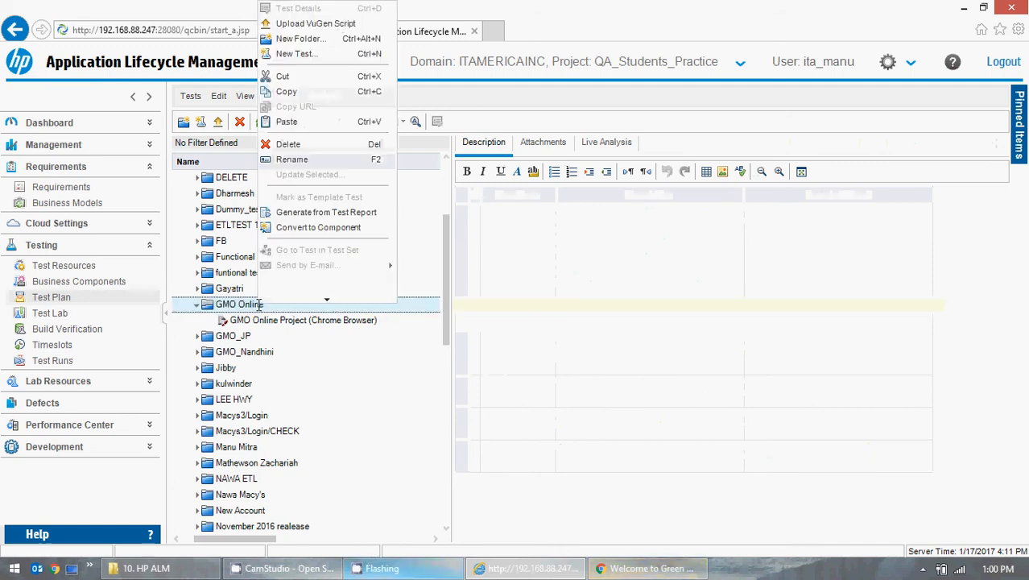
click(299, 121)
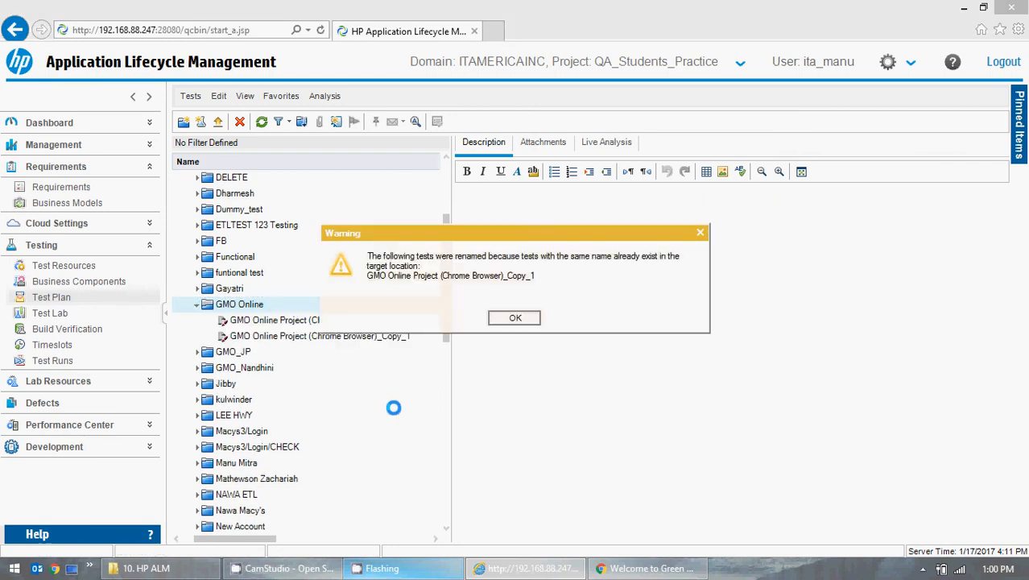
click(515, 318)
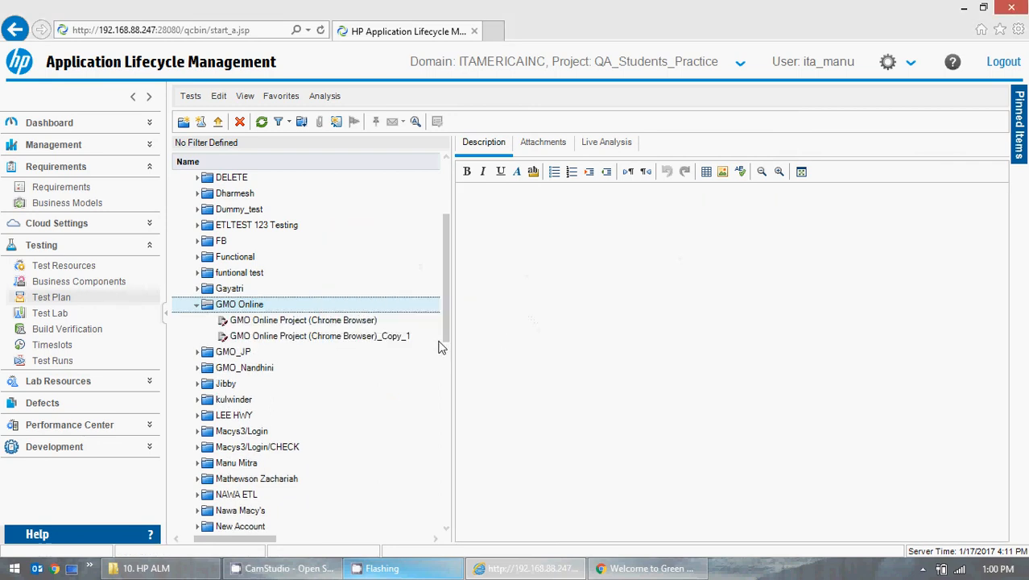
Open the copied test's details and change its test name to "GMO Online Project (Internet Explorer Browser)".
click(364, 338)
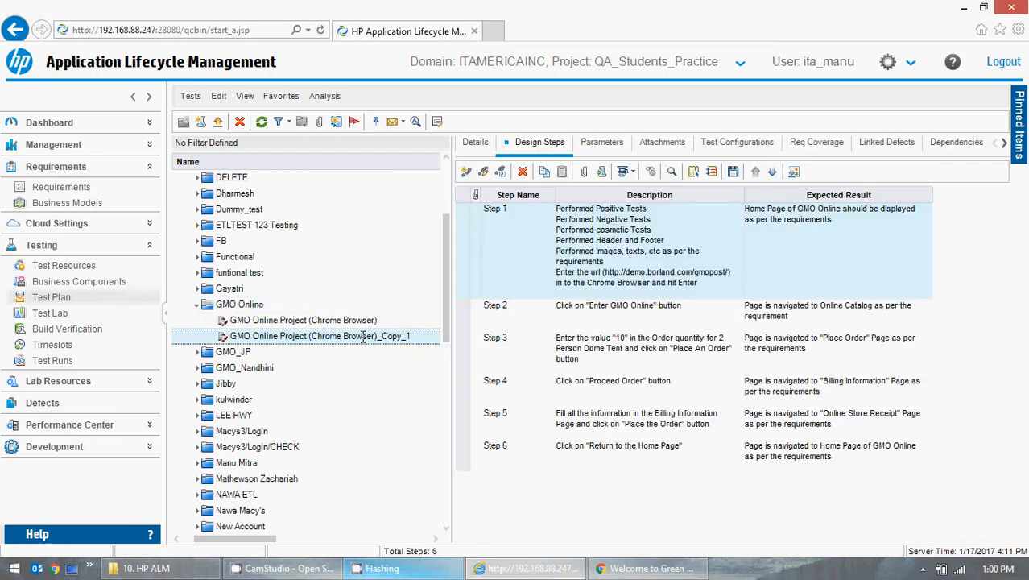
click(364, 338)
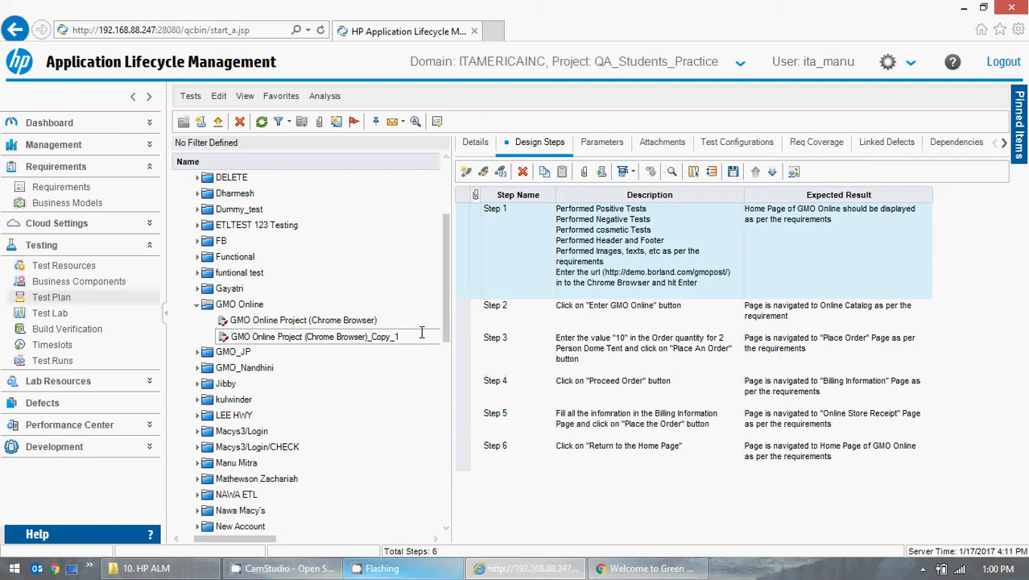
double_click(383, 337)
double_click(383, 337)
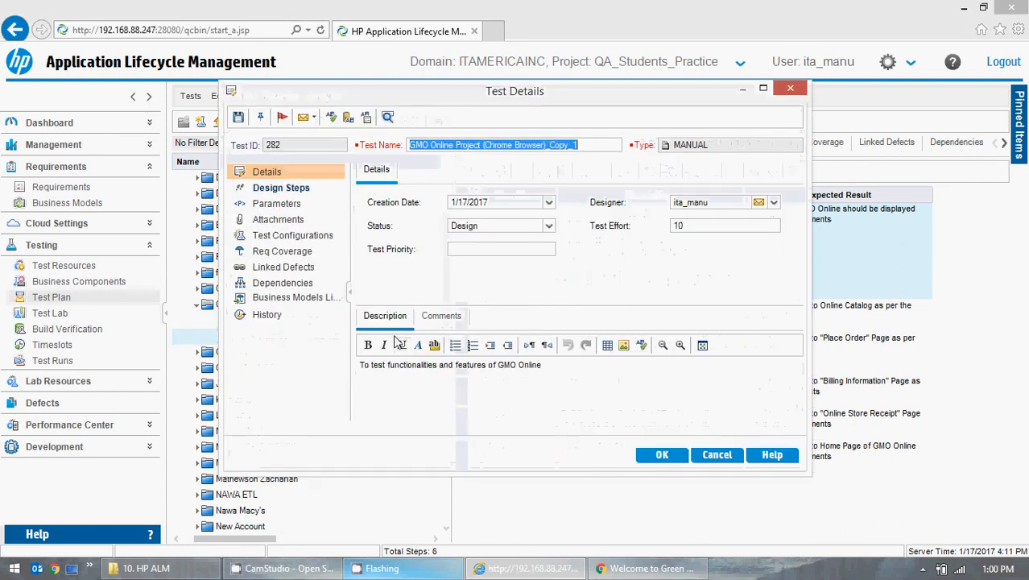
click(723, 448)
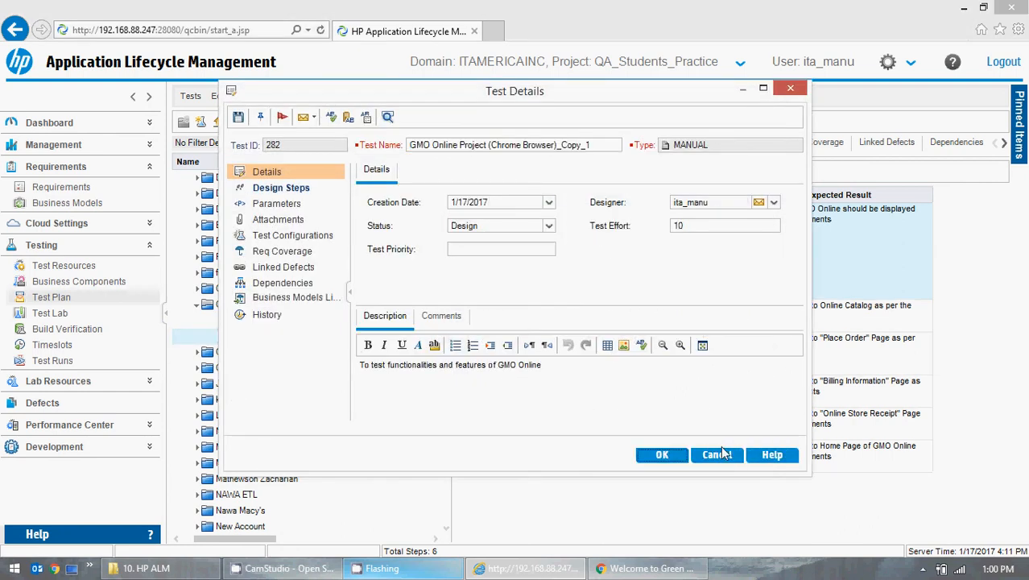
click(591, 145)
click(591, 145)
drag(591, 146, 547, 151)
key(BackSpace)
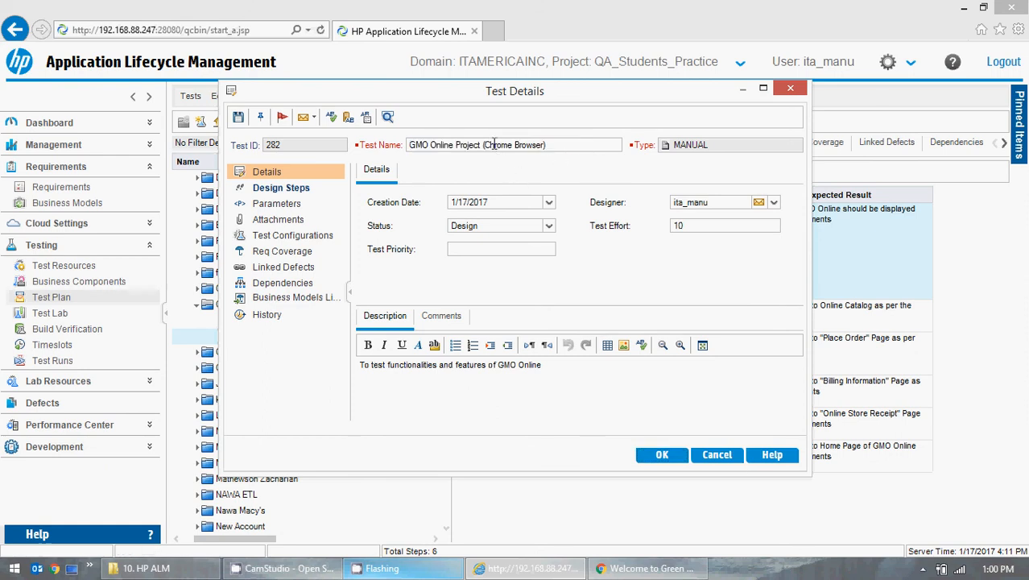
drag(483, 145, 514, 150)
text((Internet Exploe)
key(BackSpace)
key(BackSpace)
text(orer)
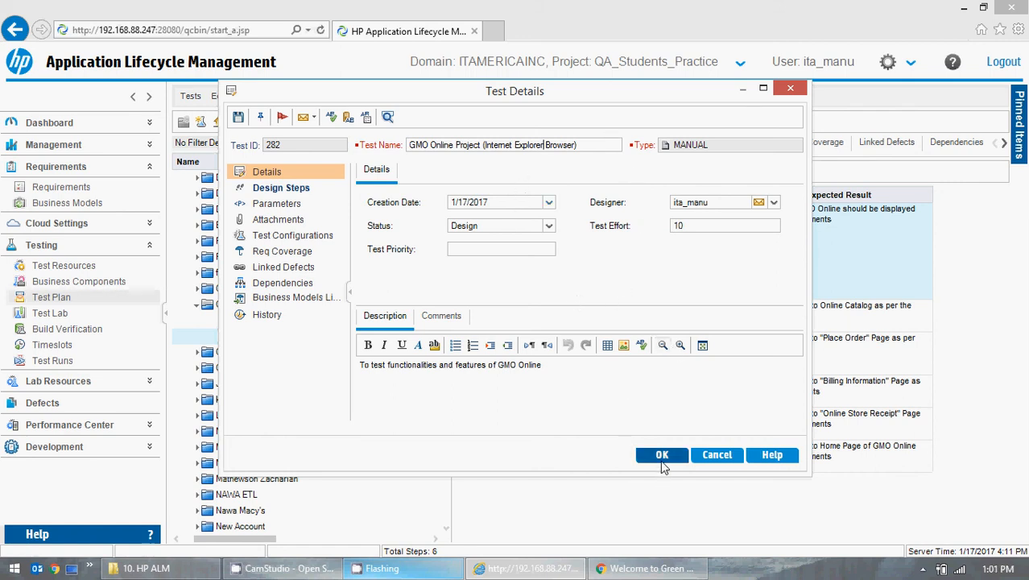
Replace "Chrome" with "Internet Explorer" in the Step 1 description of the copied test's design steps and save the test details.
click(299, 192)
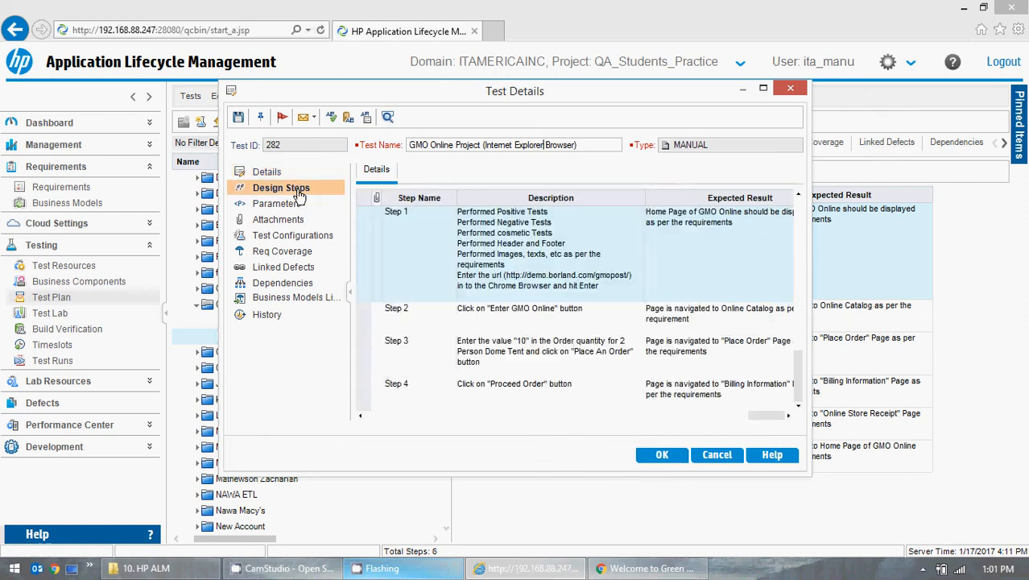
click(572, 274)
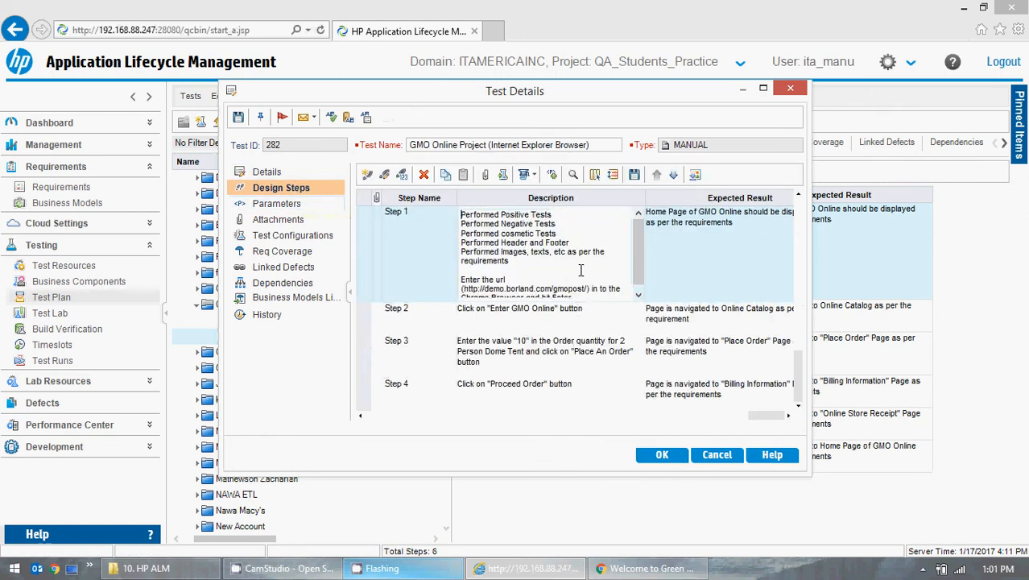
drag(638, 260, 645, 279)
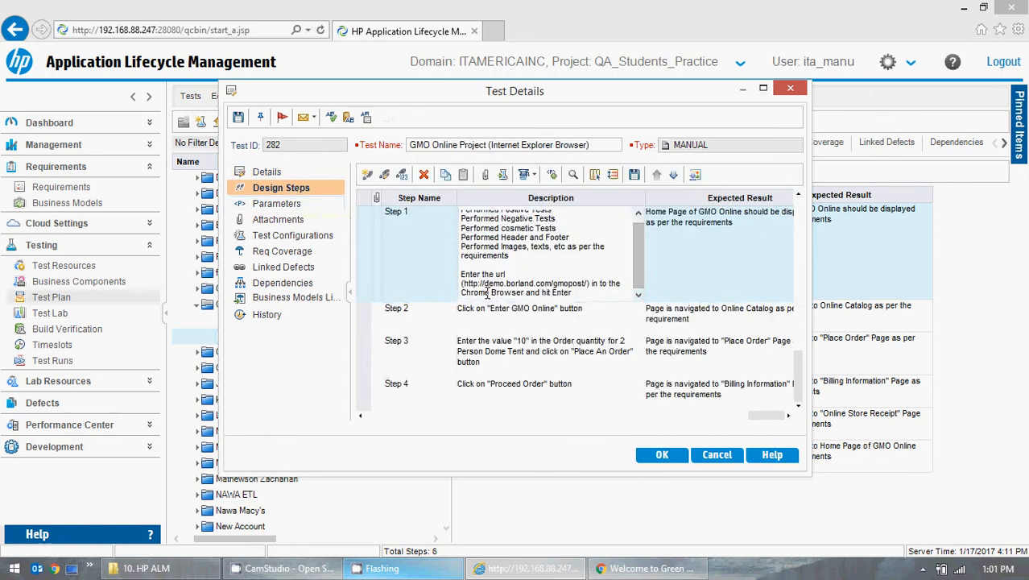
drag(488, 293, 459, 293)
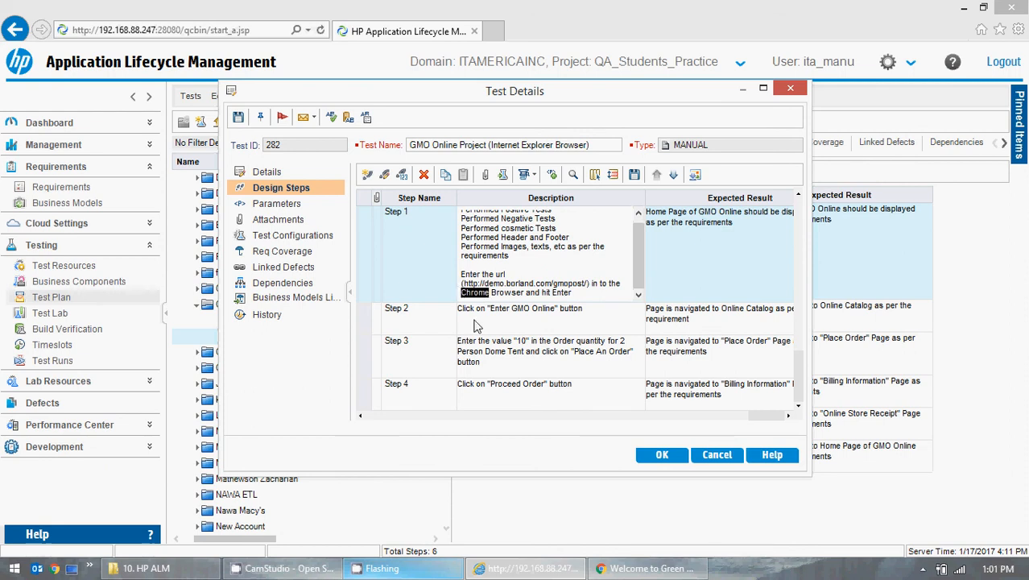
click(552, 145)
click(535, 147)
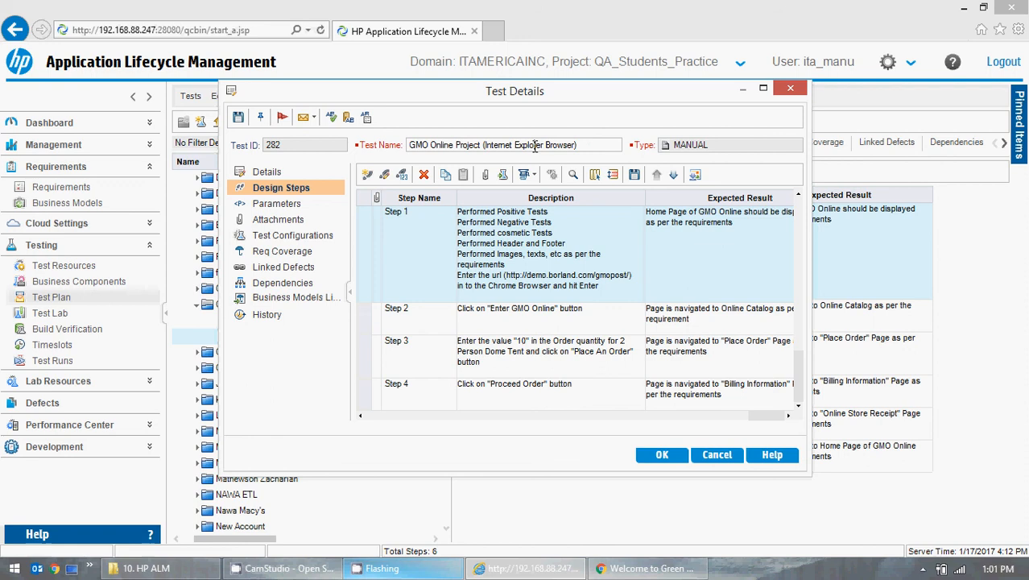
drag(546, 146, 483, 146)
key(ctrl+c)
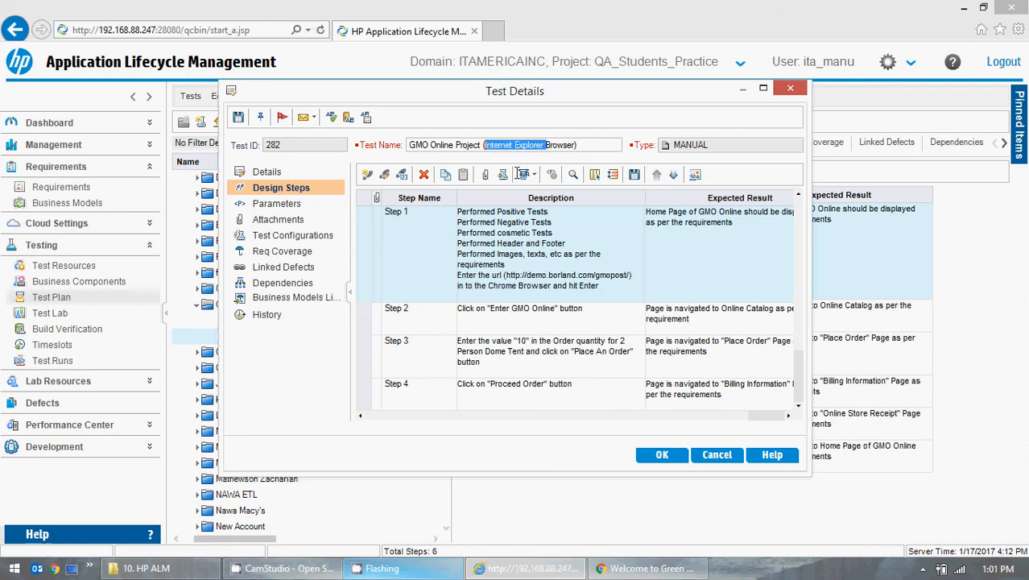
click(483, 290)
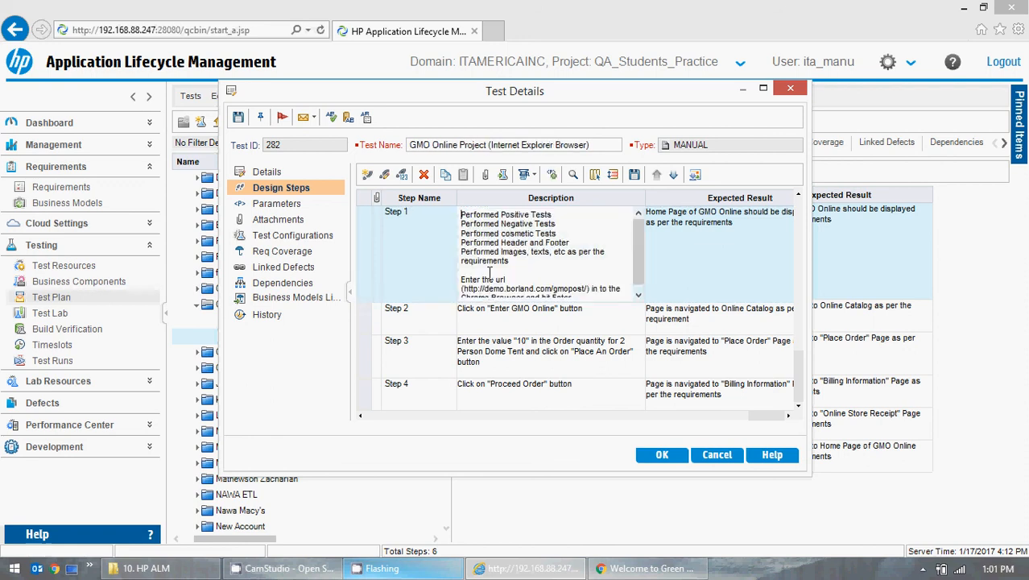
scroll(489, 274, down, 1)
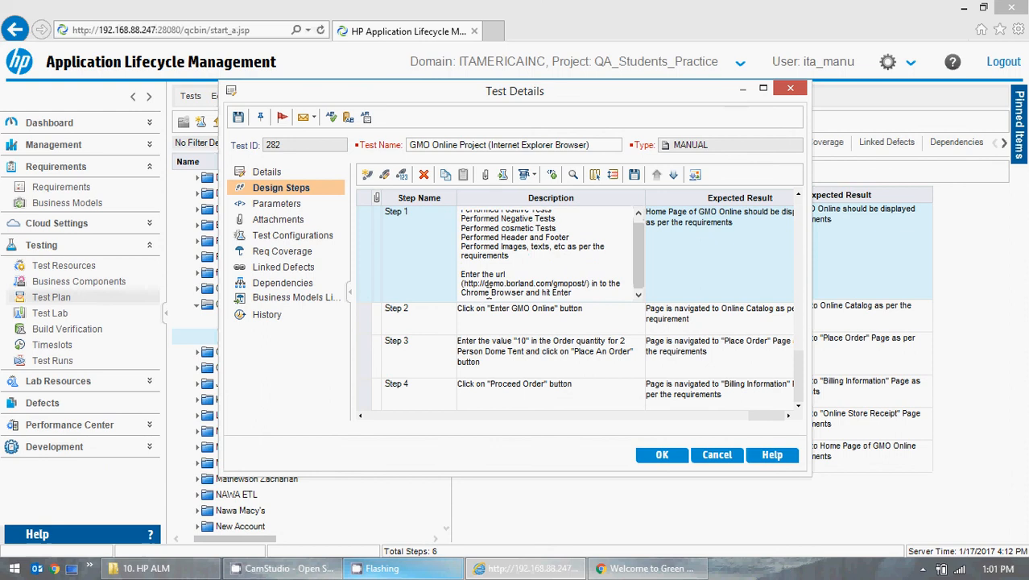
double_click(474, 293)
key(ctrl+v)
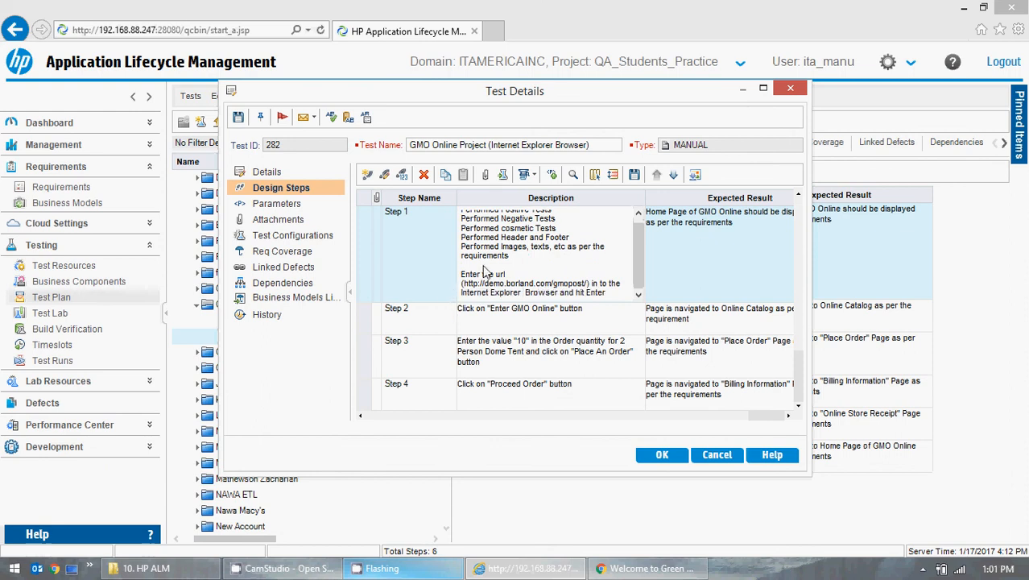
key(BackSpace)
click(660, 456)
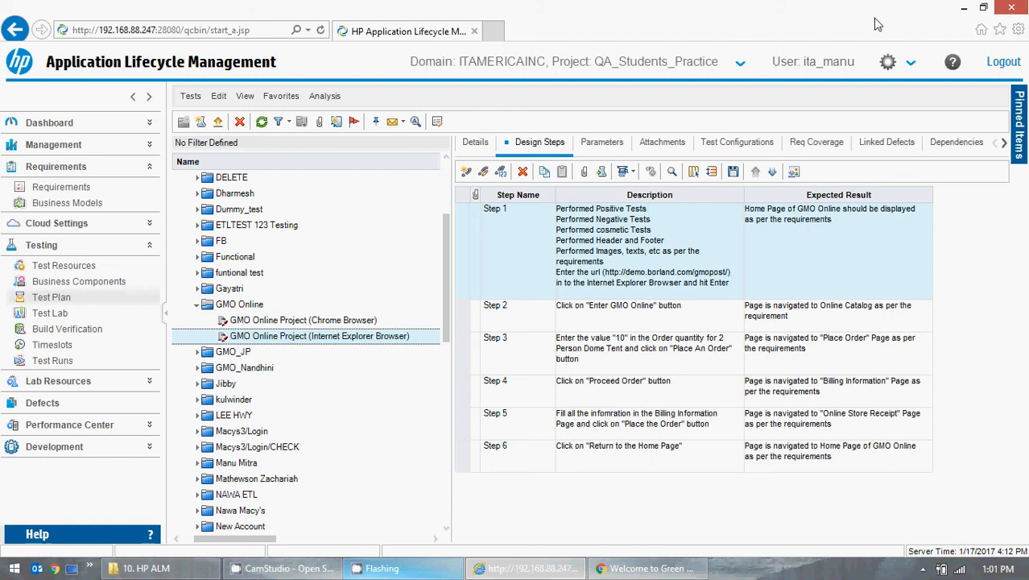
Show the design steps of the original GMO Online Project (Chrome Browser) test.
click(278, 320)
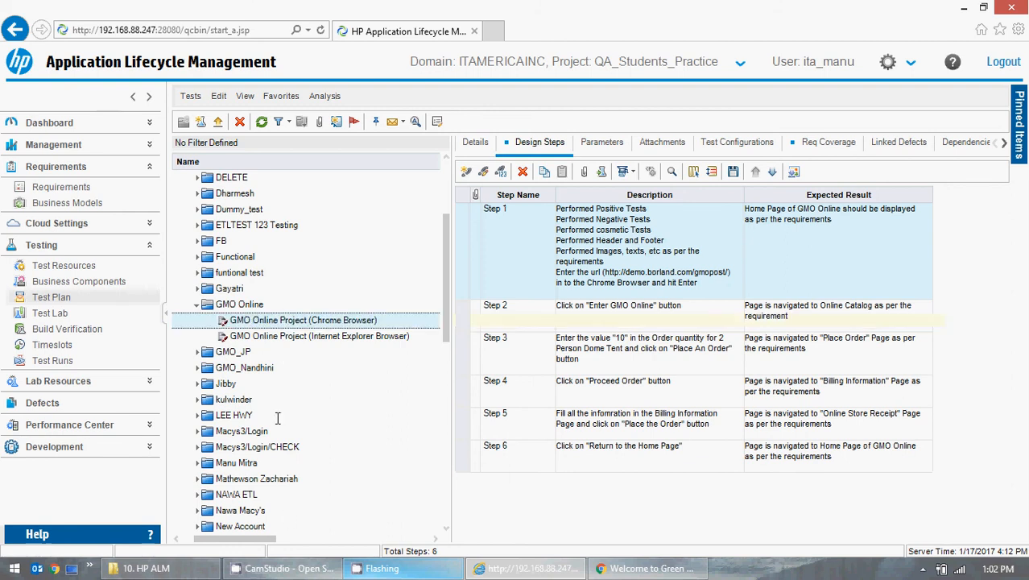
right_click(300, 320)
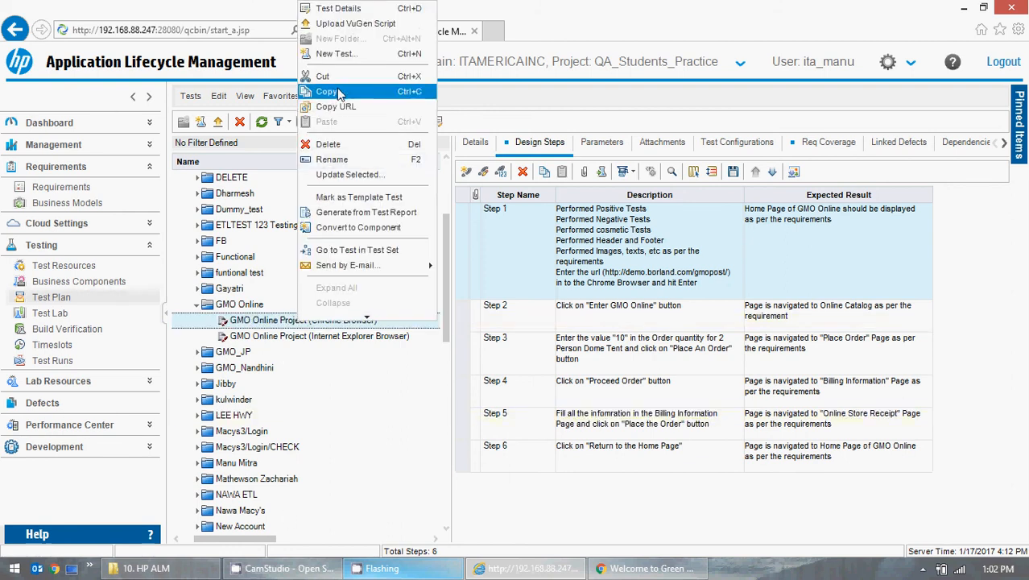
click(246, 302)
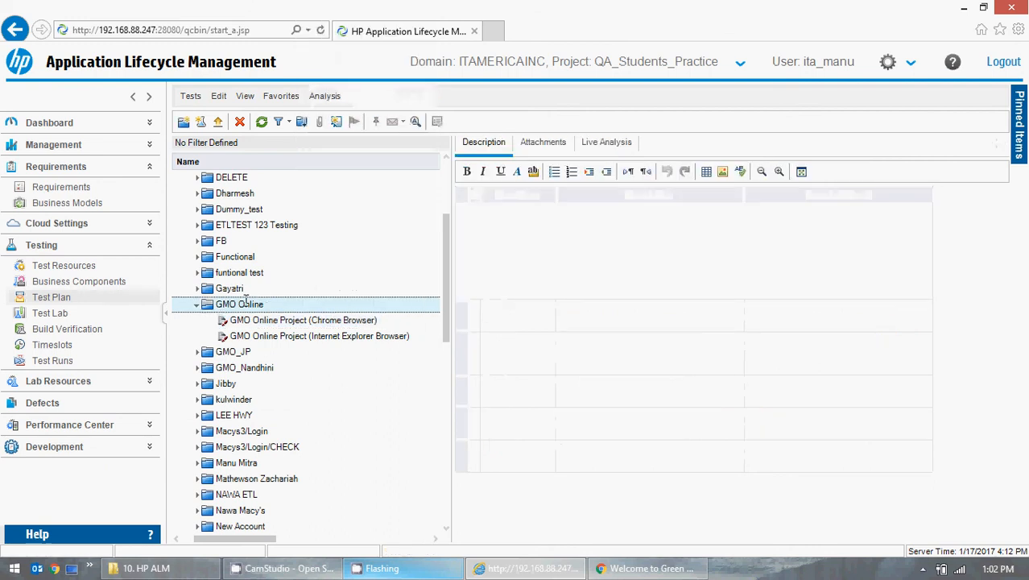
right_click(245, 299)
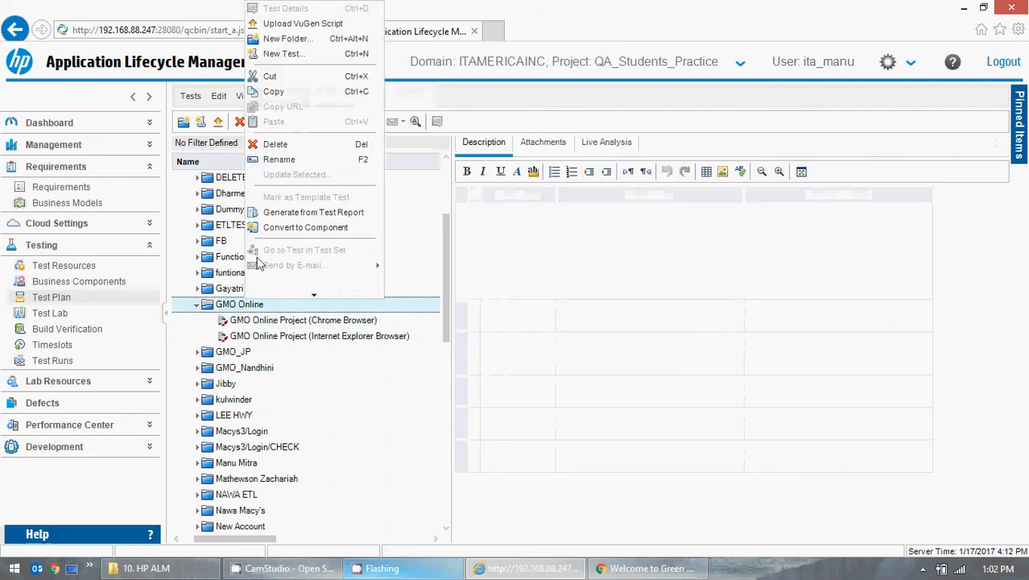
Copy the GMO Online Project (Chrome Browser) test and paste the duplicate into the GMO Online folder, accepting the automatic rename.
click(279, 318)
right_click(280, 317)
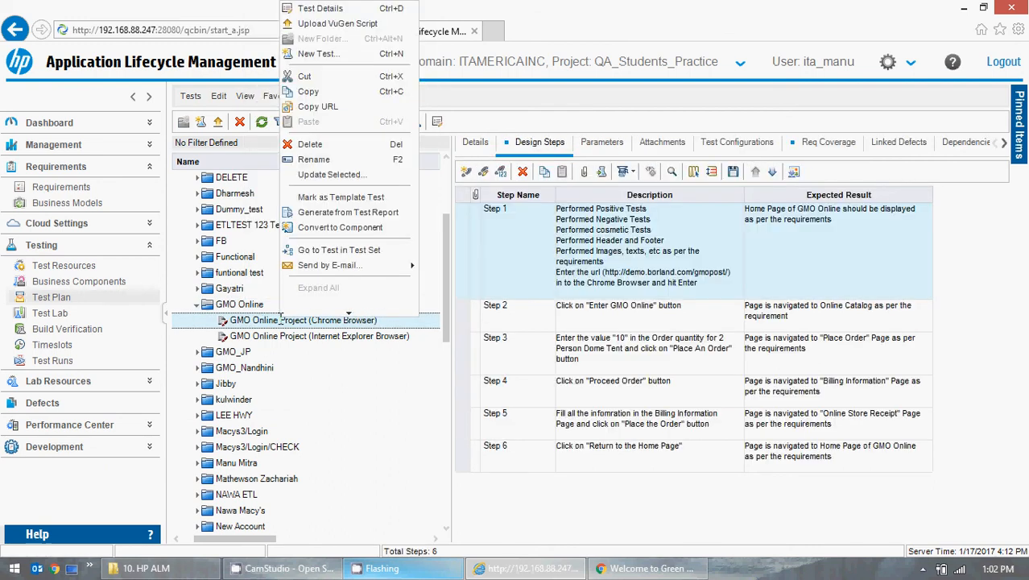
click(318, 92)
click(237, 303)
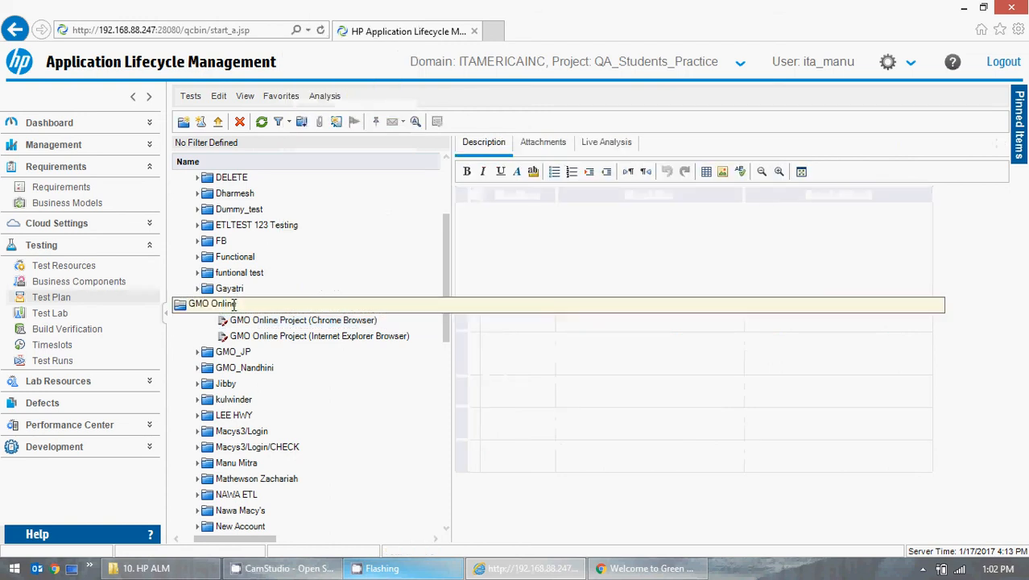
right_click(236, 303)
click(263, 121)
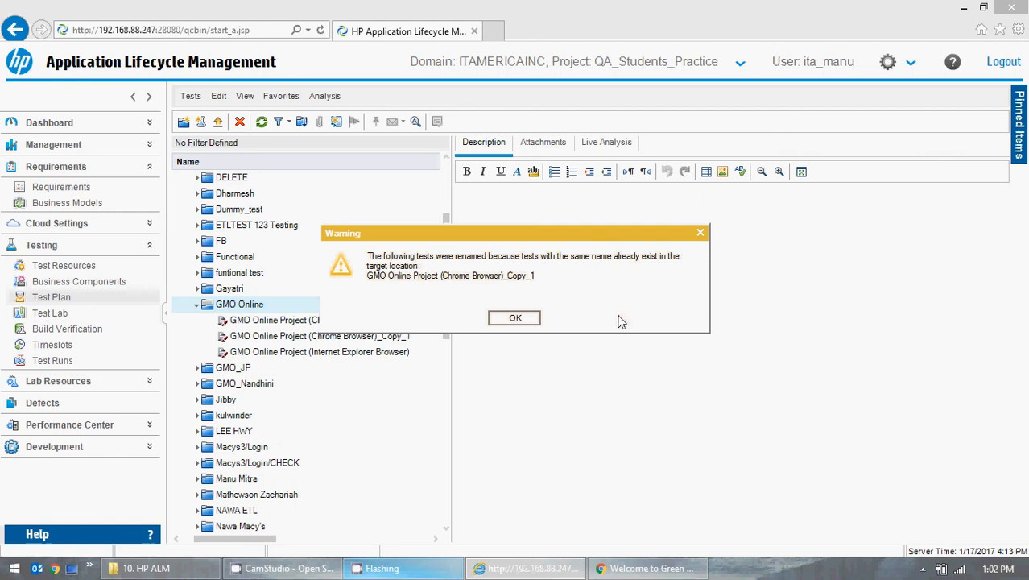
click(519, 317)
Open the copied test's details and change its test name to "GMO Online Project (Microsoft Edge Browser)".
click(360, 338)
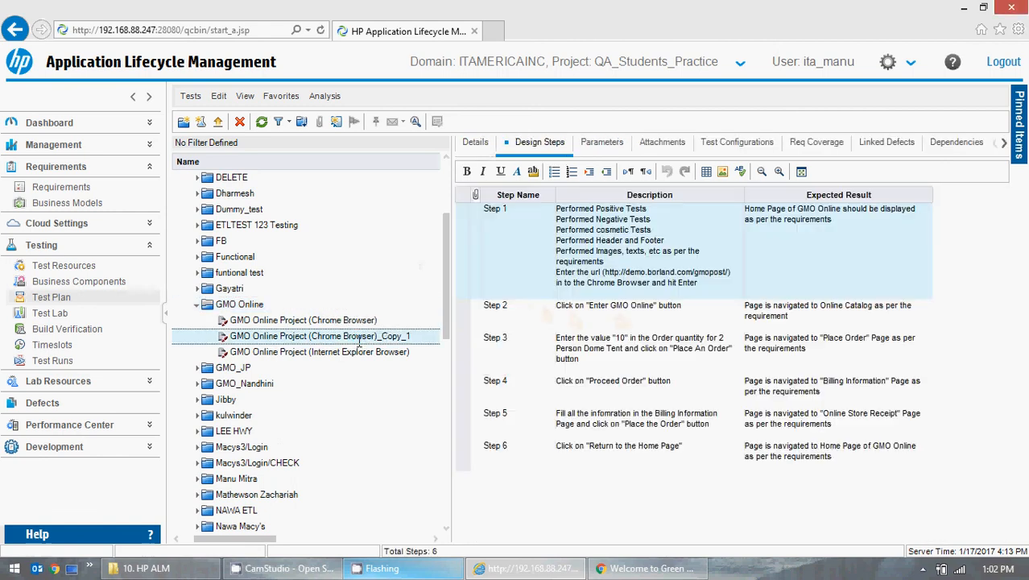
double_click(360, 338)
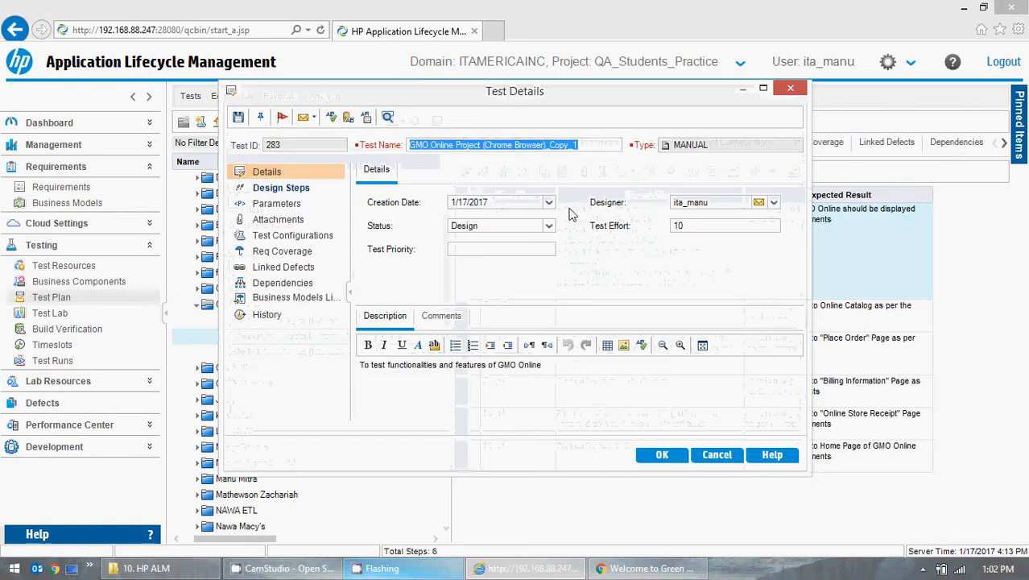
click(587, 145)
double_click(558, 145)
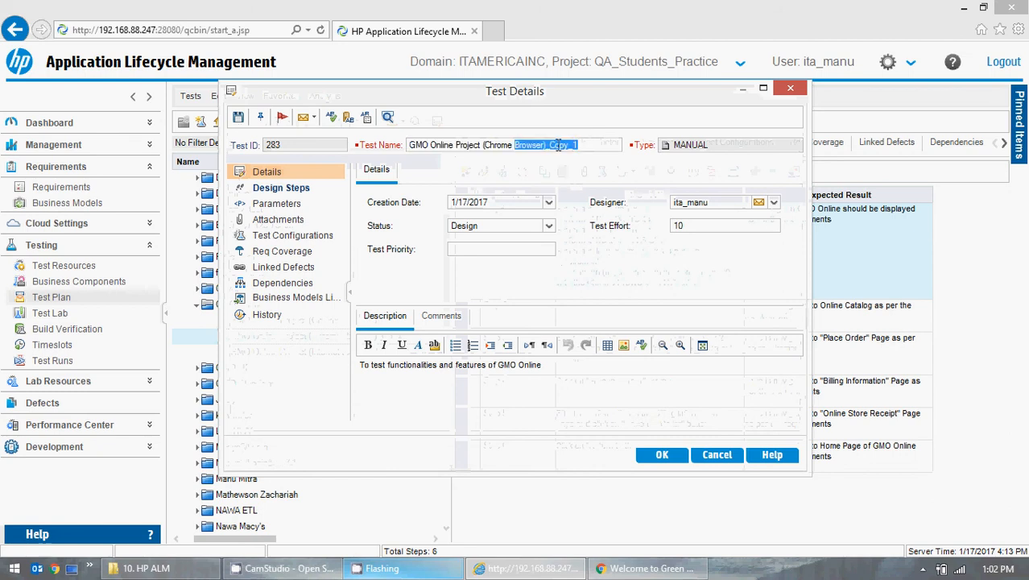
drag(583, 147, 485, 149)
key(BackSpace)
text(Fire)
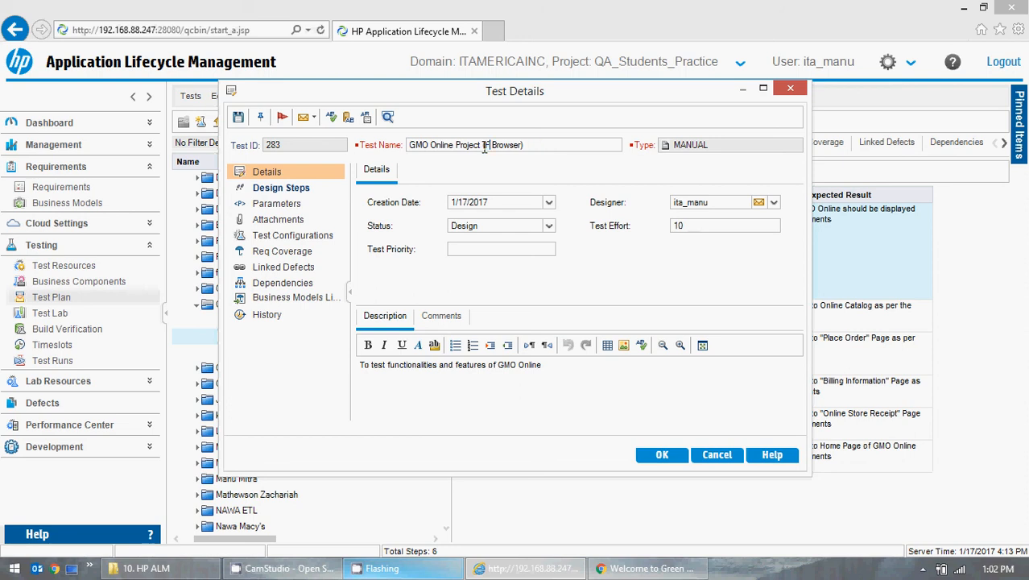
key(BackSpace)
key(BackSpace)
key(BackSpace)
key(BackSpace)
text(Microsft)
key(BackSpace)
key(BackSpace)
key(BackSpace)
text(oft Edge)
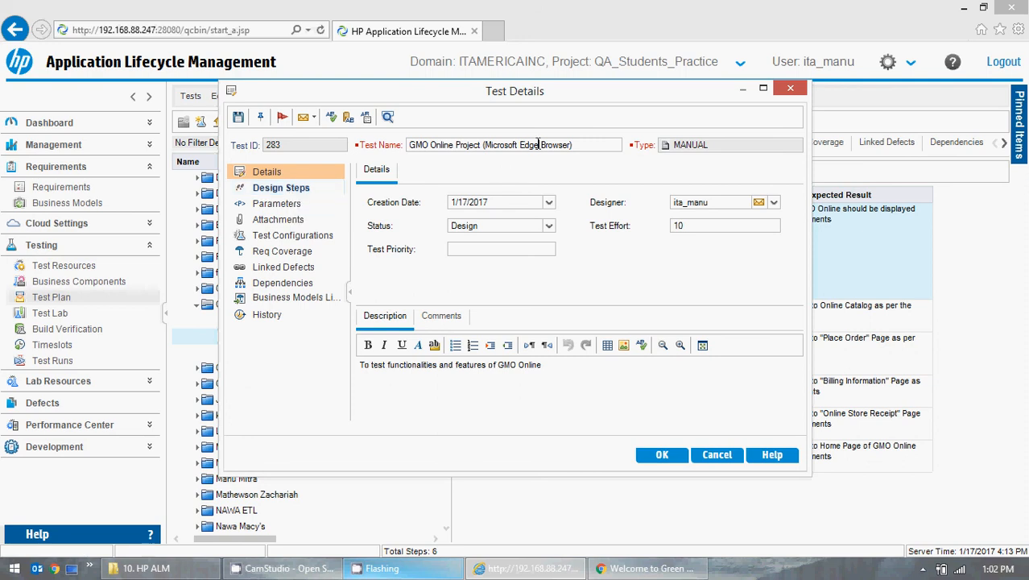
Replace "Chrome" with "Microsoft Edge" in the Step 1 description of the copied test's design steps and save the test details.
drag(538, 144, 487, 146)
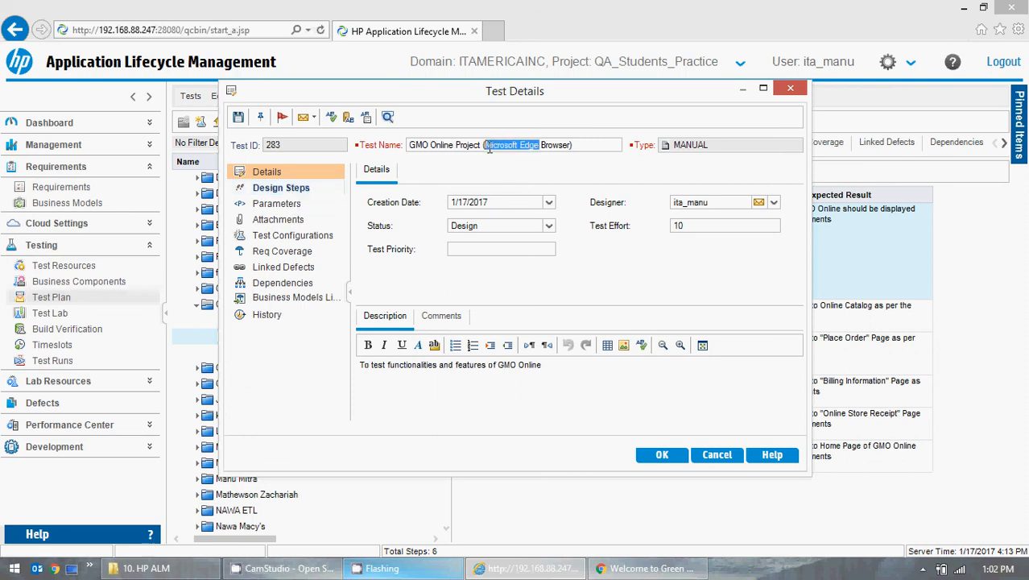
click(278, 187)
click(556, 292)
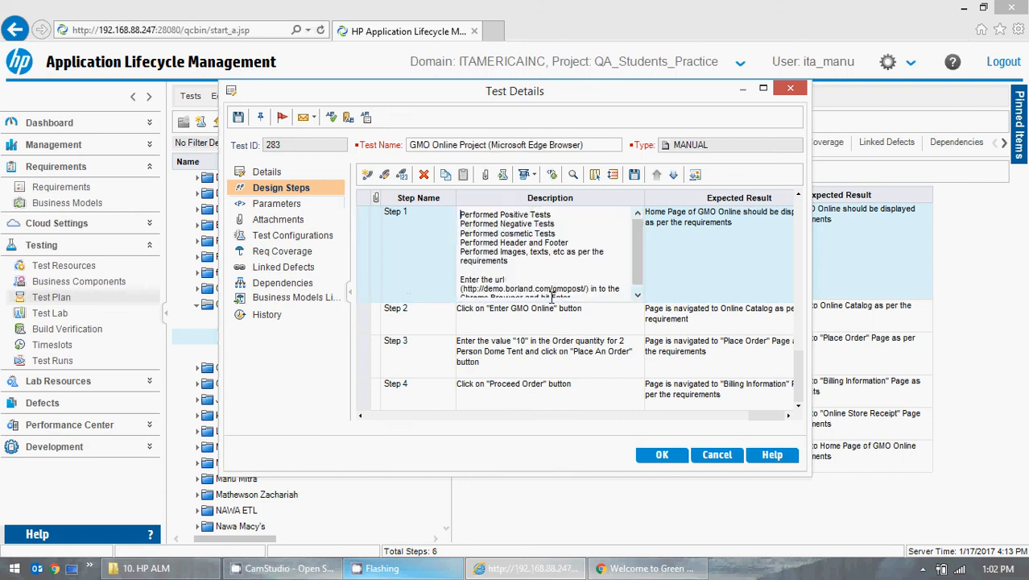
click(637, 295)
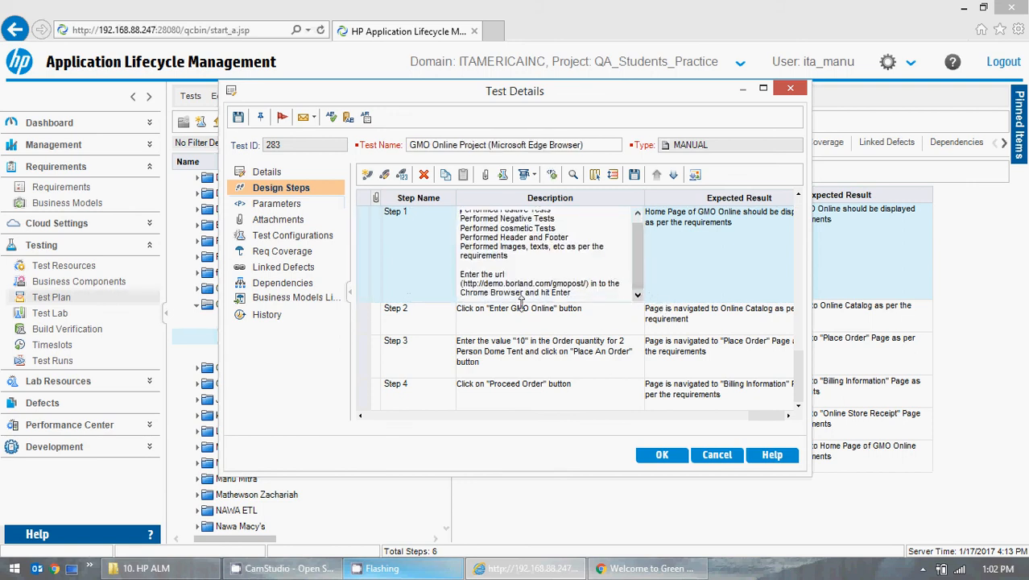
drag(486, 293, 463, 295)
text(Microsoft Edge)
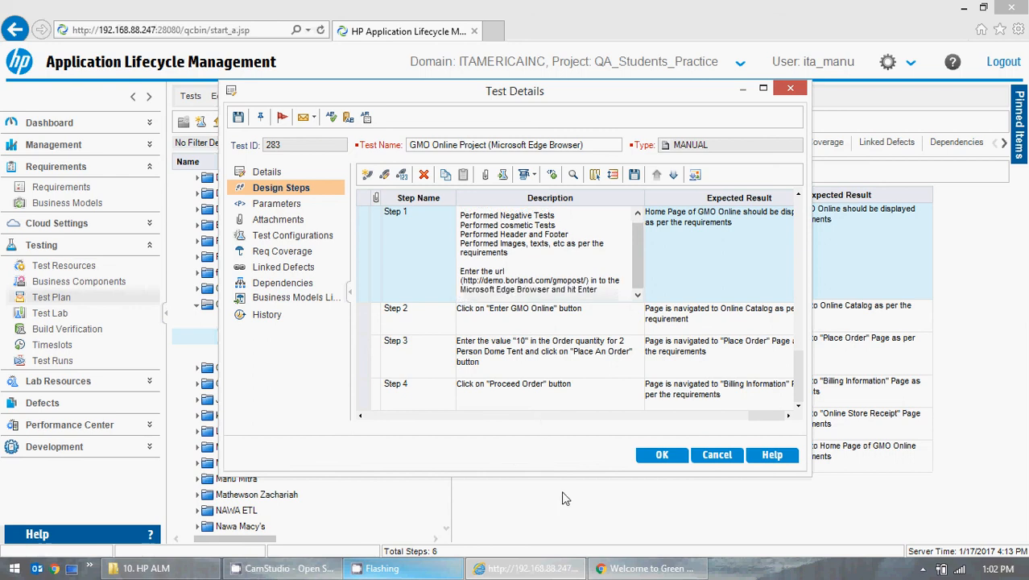
click(657, 456)
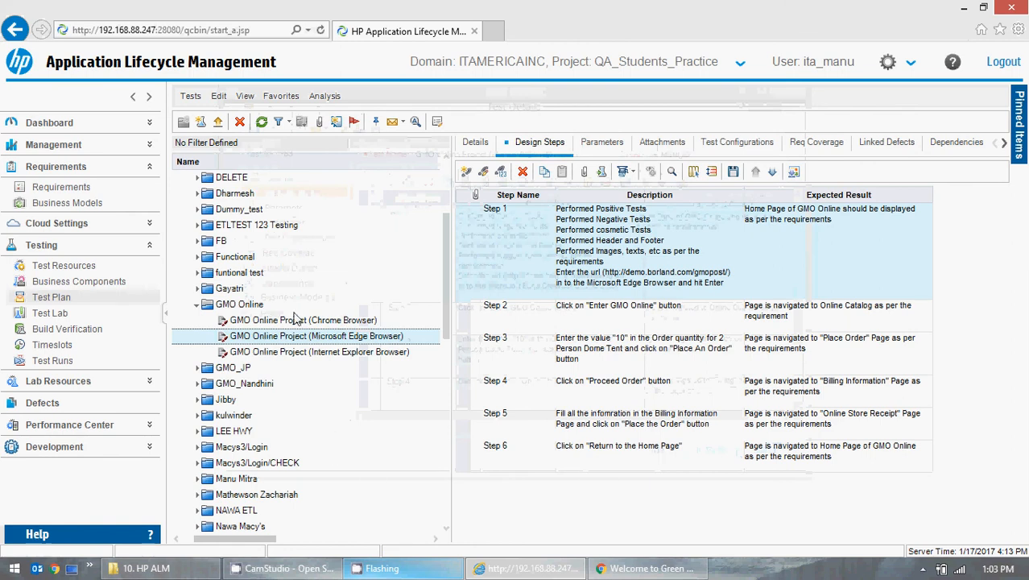
Duplicate the GMO Online Project (Chrome Browser) test again within the GMO Online folder, accepting the automatic rename.
right_click(259, 319)
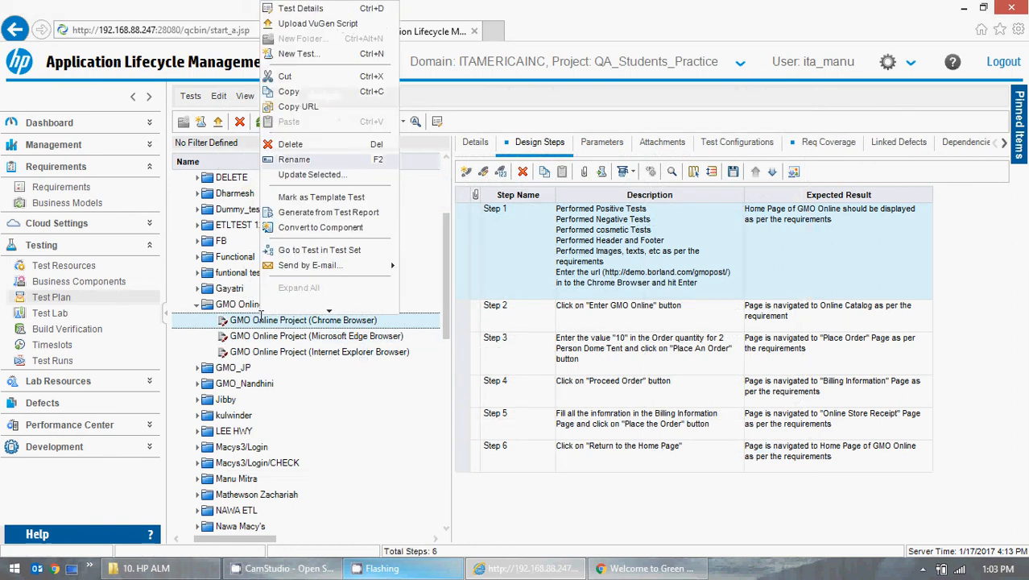
click(306, 95)
click(260, 303)
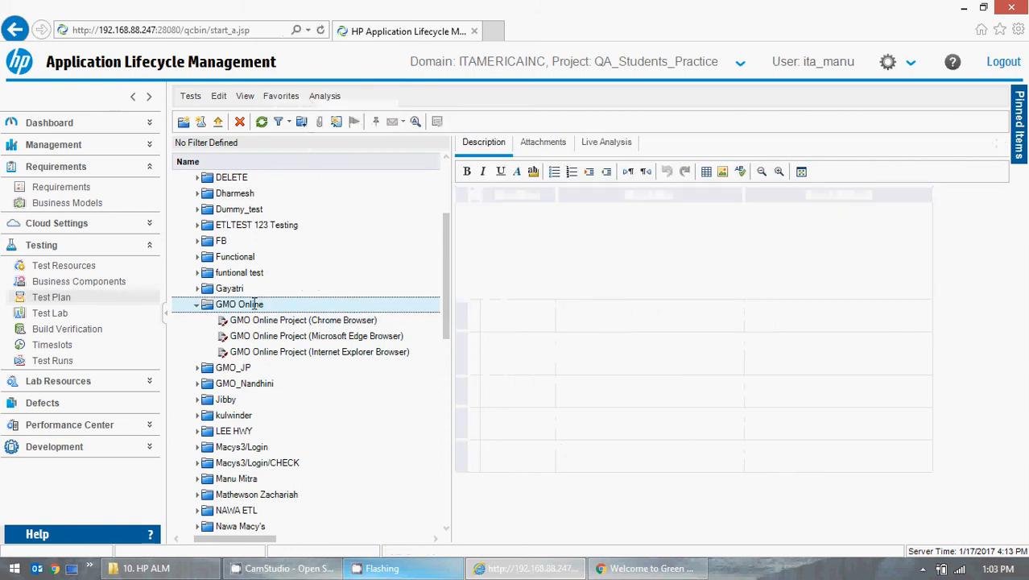
right_click(254, 301)
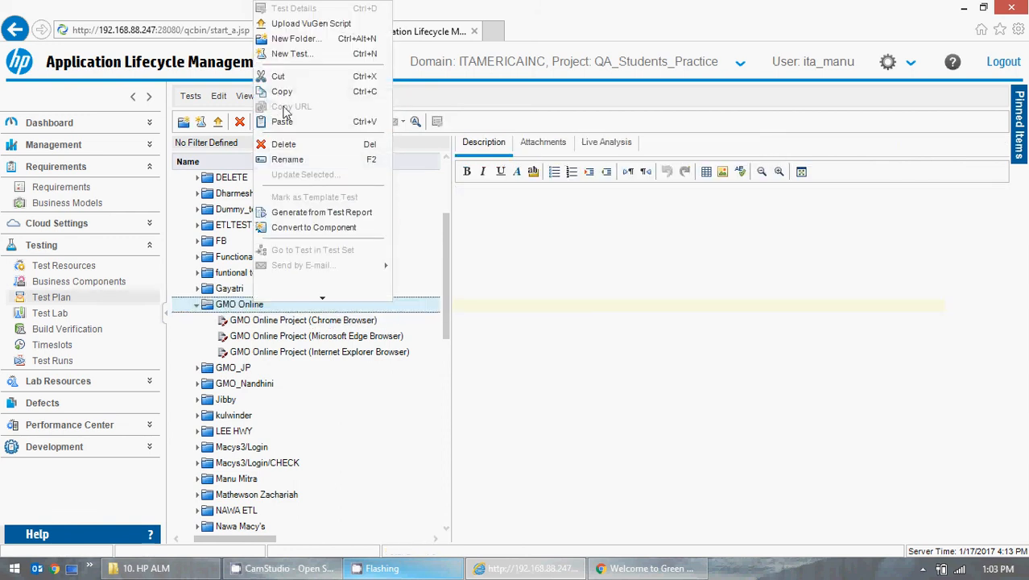
click(287, 122)
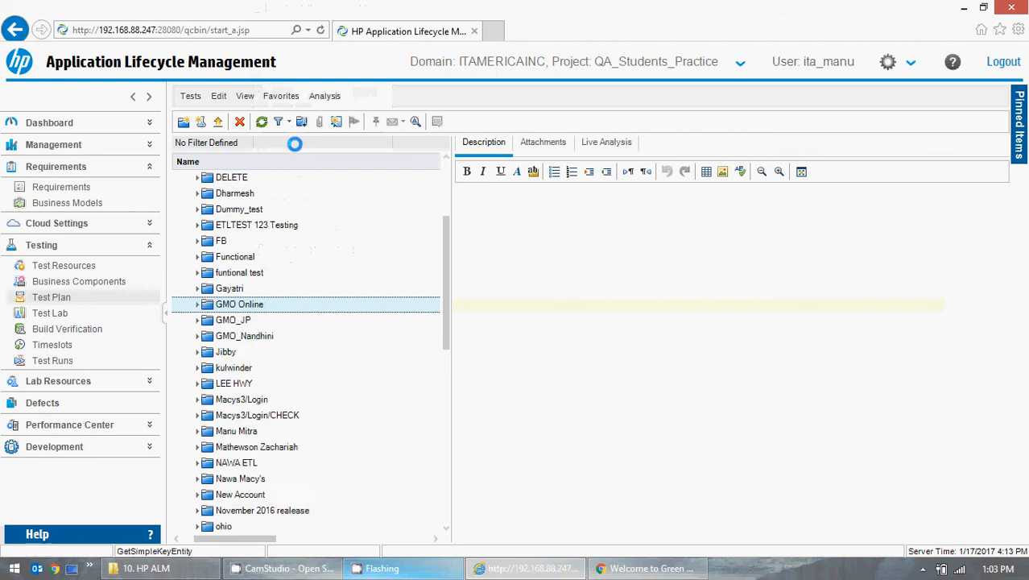
click(518, 320)
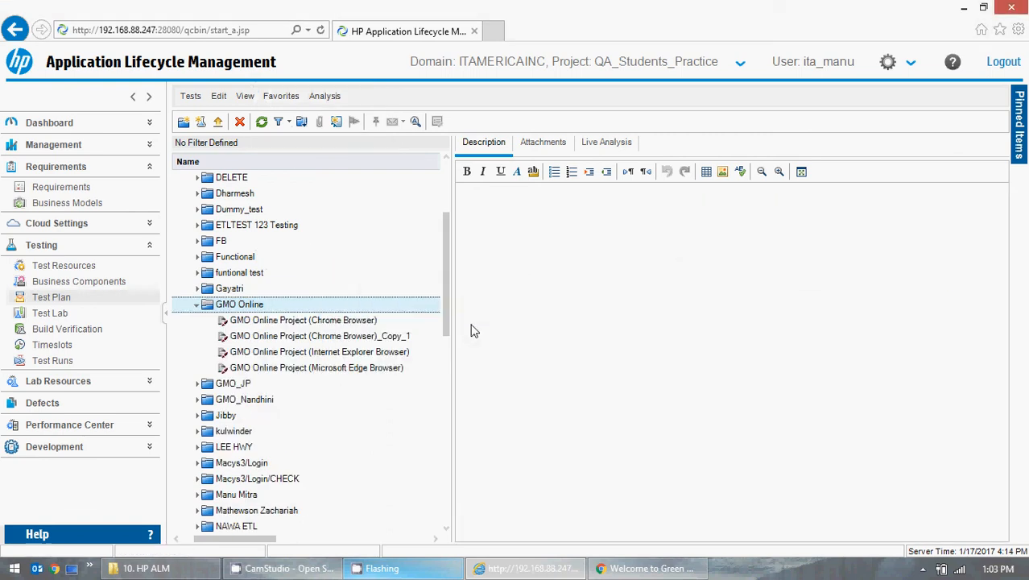
Open the new copy's details and change its test name to "GMO Online Project (Fire Fox Browser)".
double_click(364, 336)
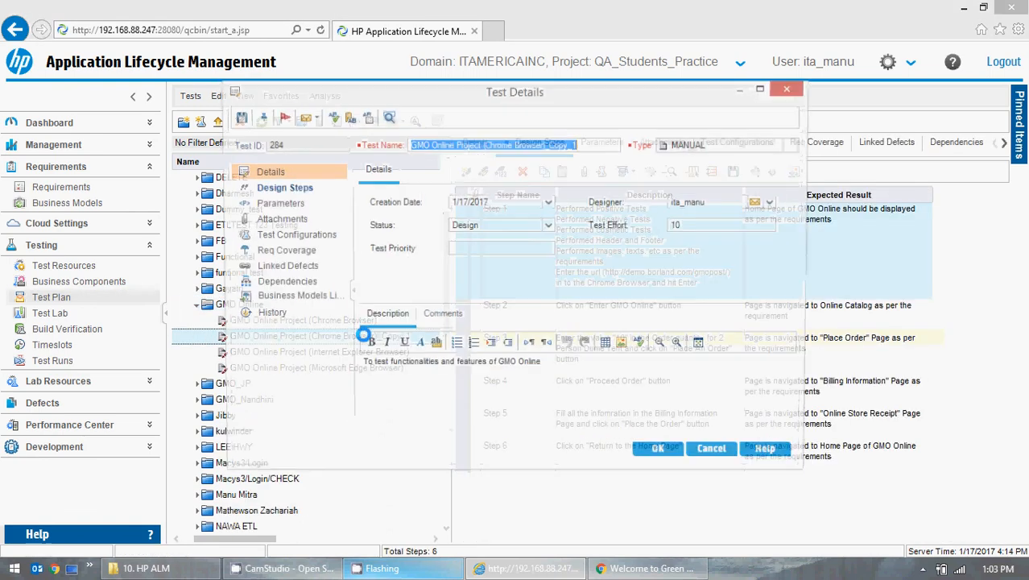
click(580, 145)
drag(580, 144, 545, 153)
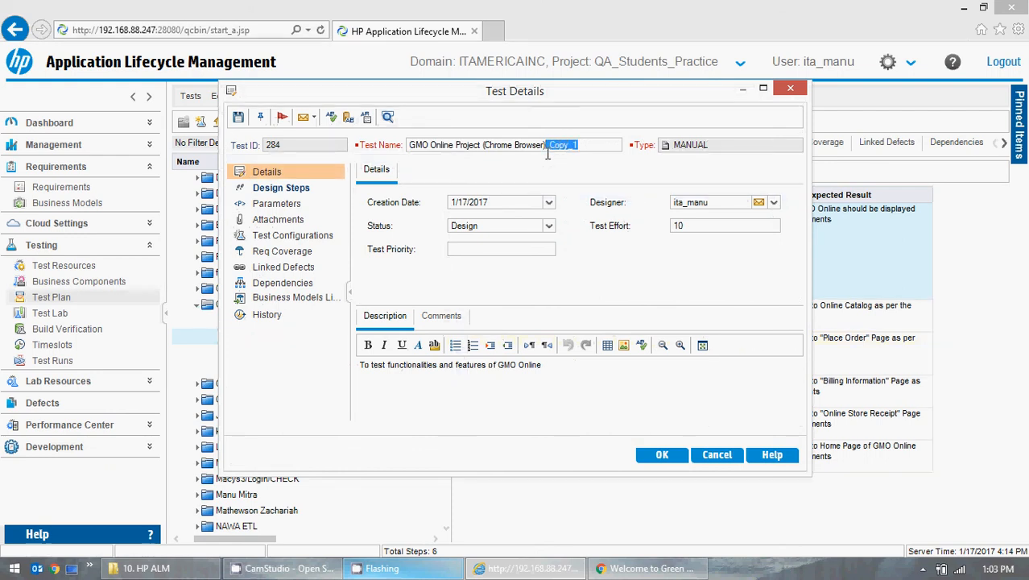
key(BackSpace)
drag(484, 145, 510, 141)
text((FireFox)
key(BackSpace)
key(BackSpace)
key(BackSpace)
text(Fox)
Replace "Chrome" with "Fire Fox" in the Step 1 description of the copy's design steps and save the test details.
click(281, 192)
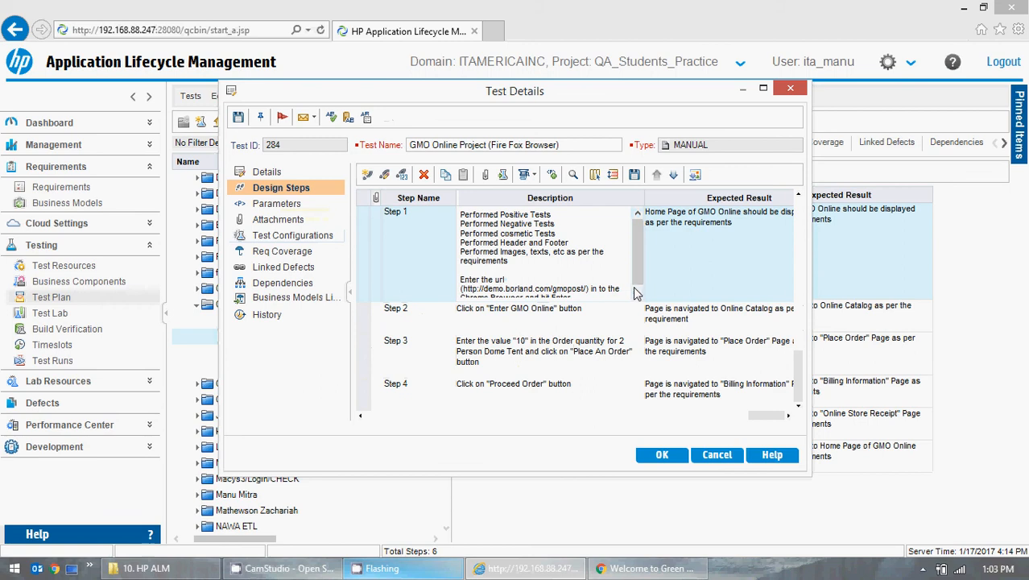
click(636, 292)
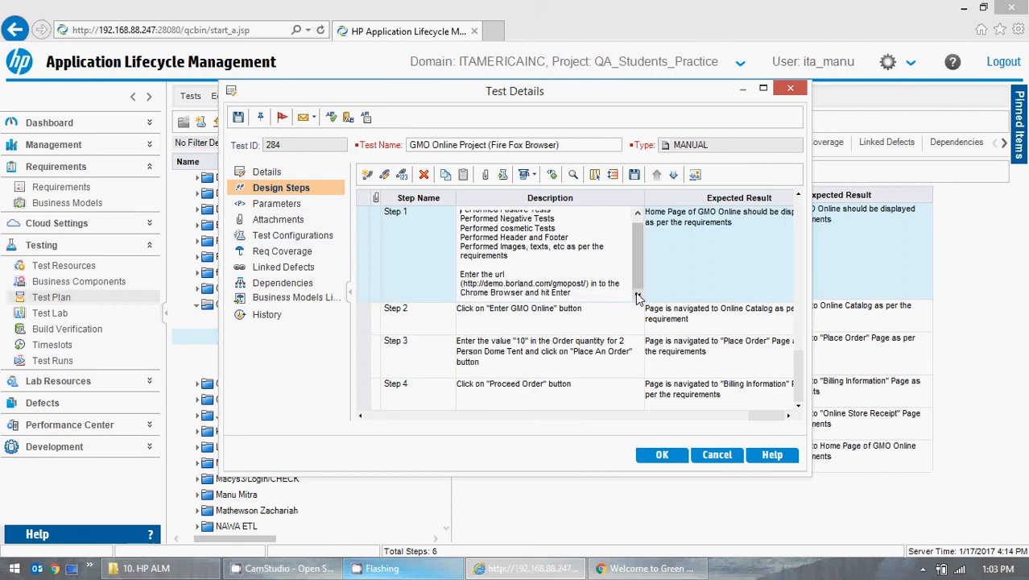
double_click(484, 293)
text(Fire)
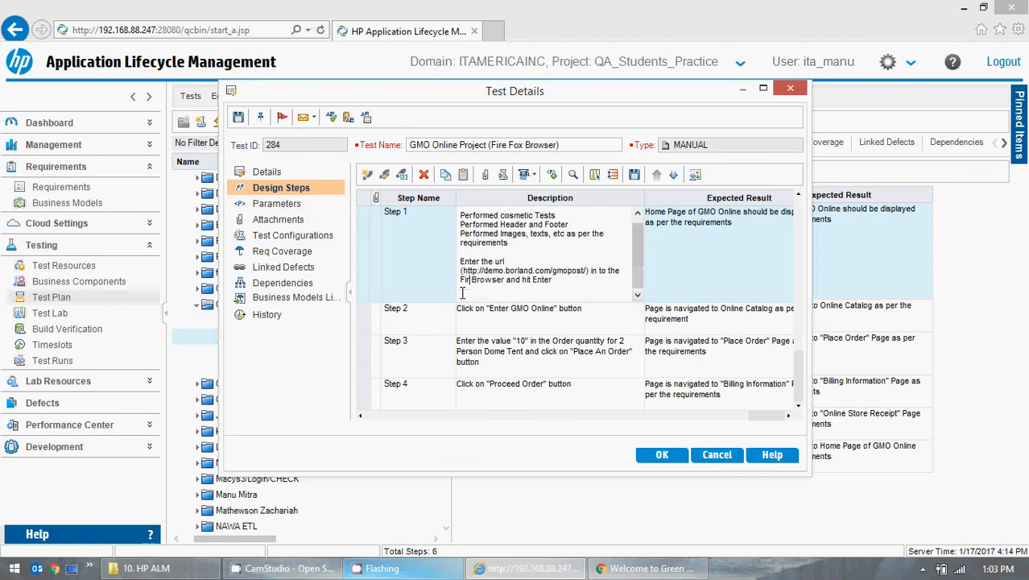
text( Fox)
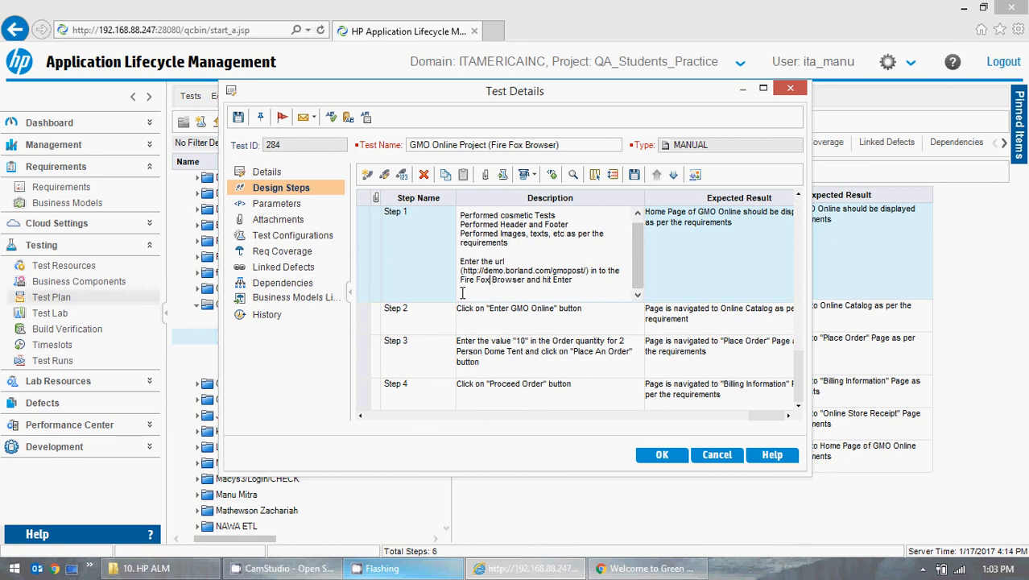
click(662, 456)
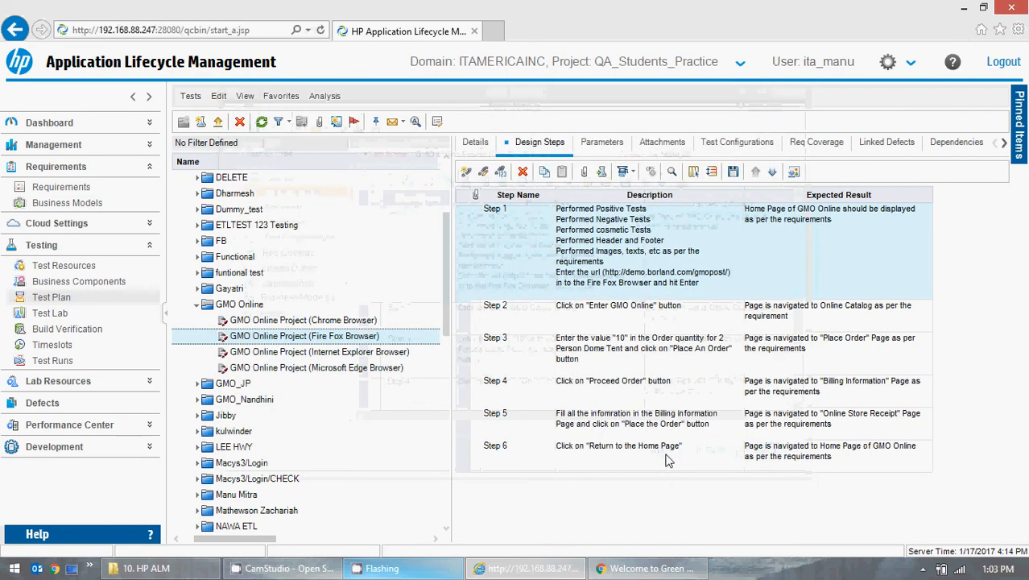
Make one more copy of the GMO Online Project (Chrome Browser) test in the GMO Online folder, accepting the automatic rename.
click(267, 321)
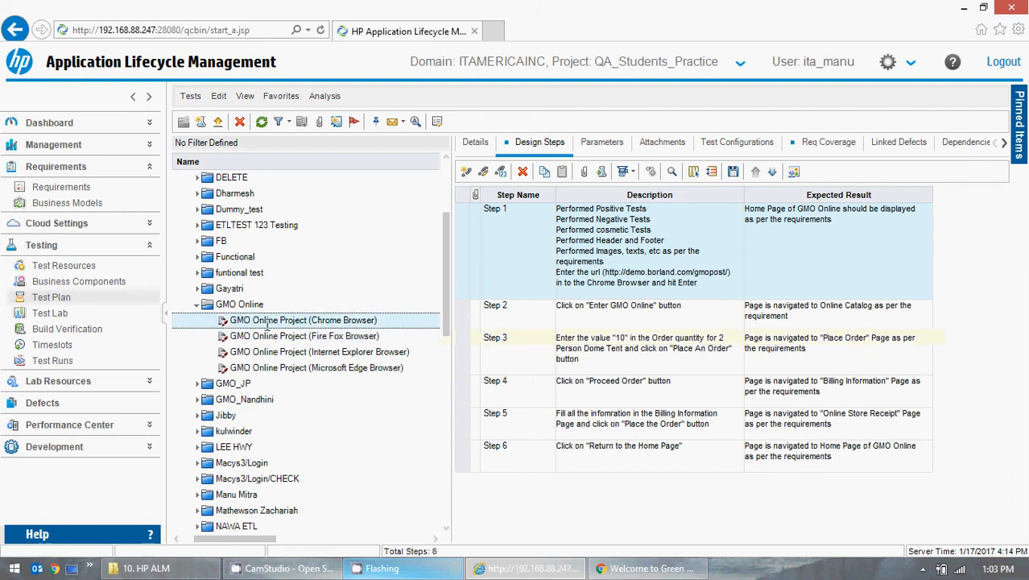
right_click(267, 321)
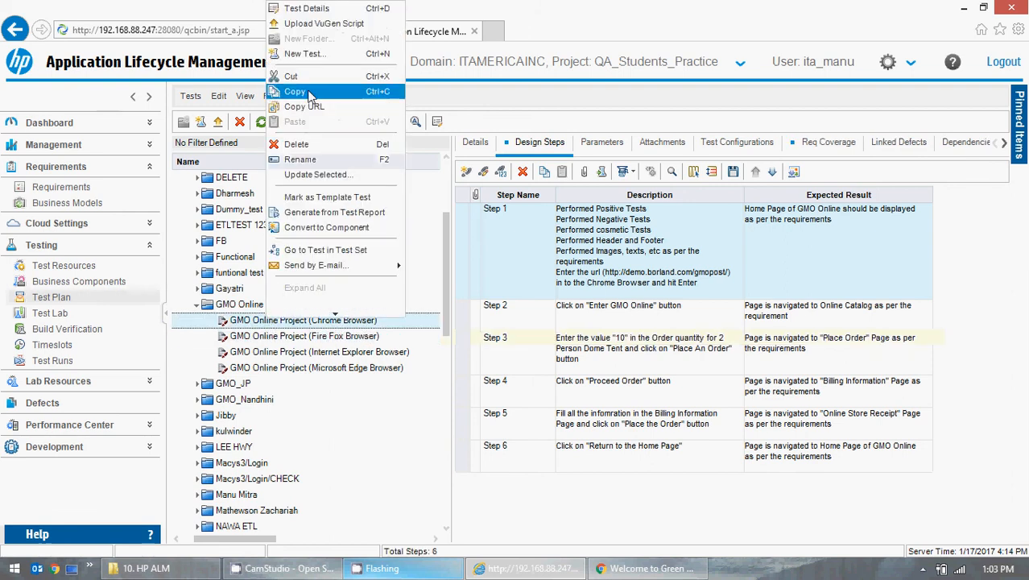
click(295, 91)
click(255, 306)
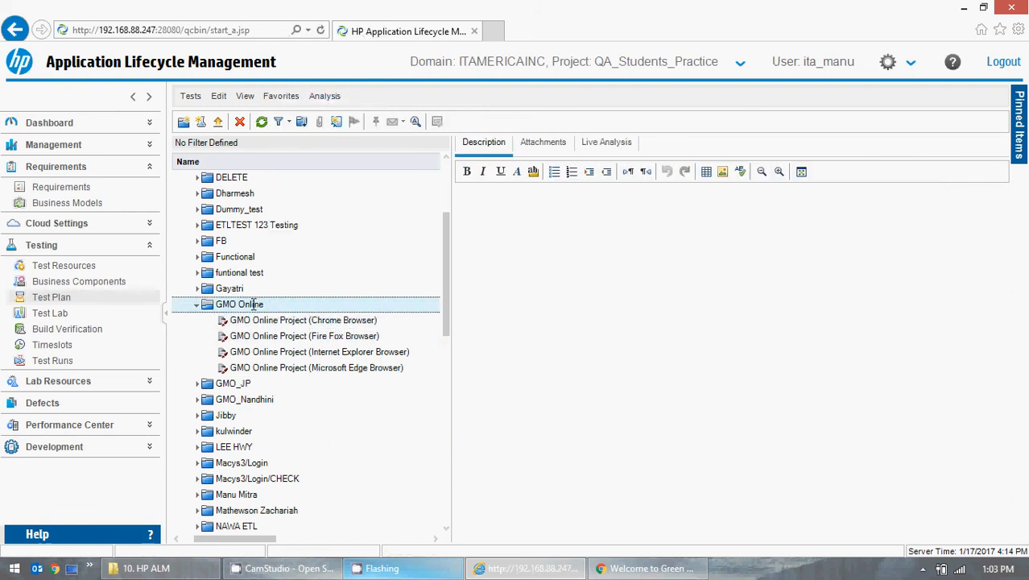
right_click(253, 304)
click(301, 122)
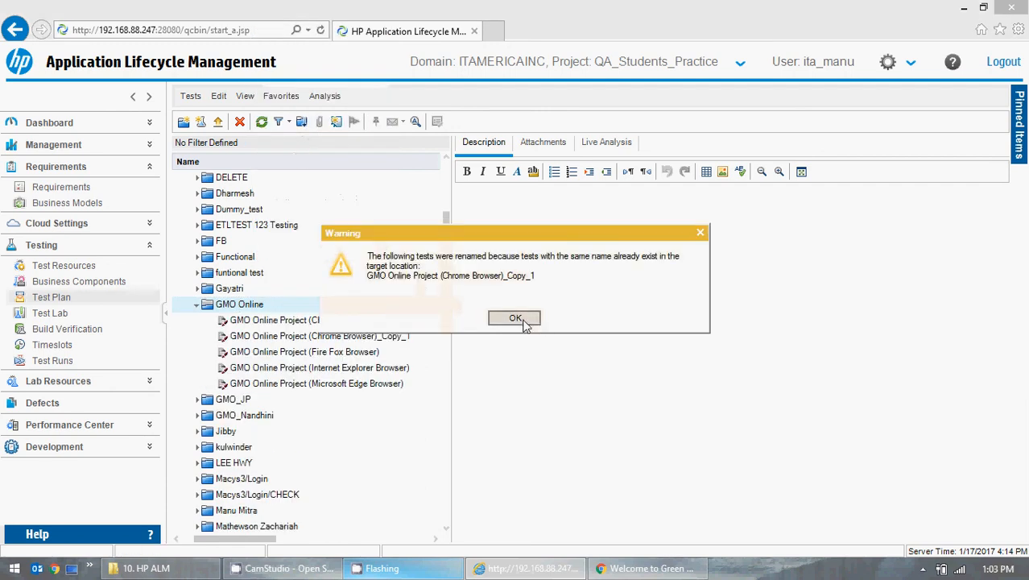
click(516, 319)
Open the new copy's details and change its test name to "GMO Online Project (Safari Browser)".
click(376, 338)
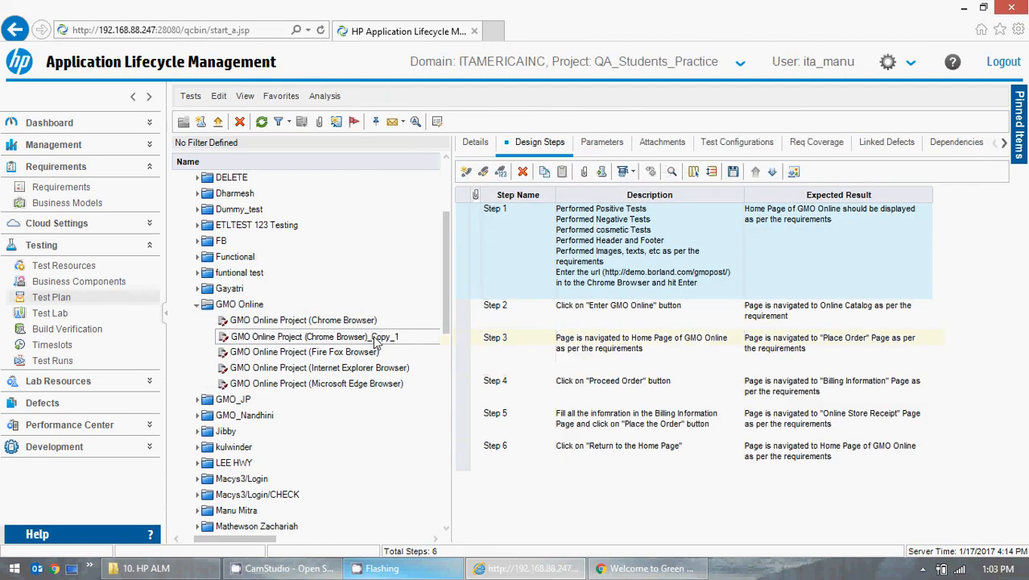
double_click(376, 338)
click(543, 145)
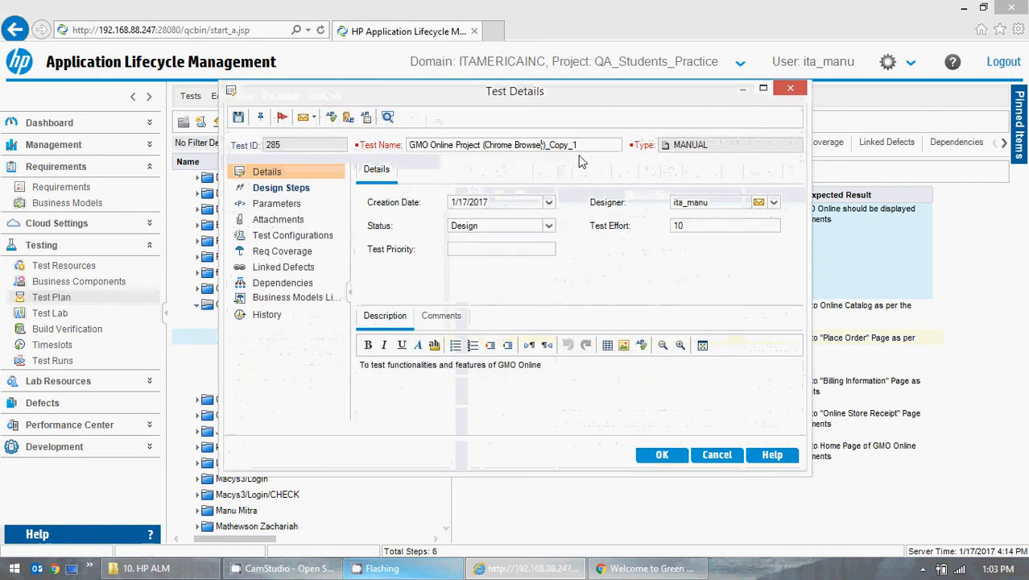
drag(580, 145, 547, 146)
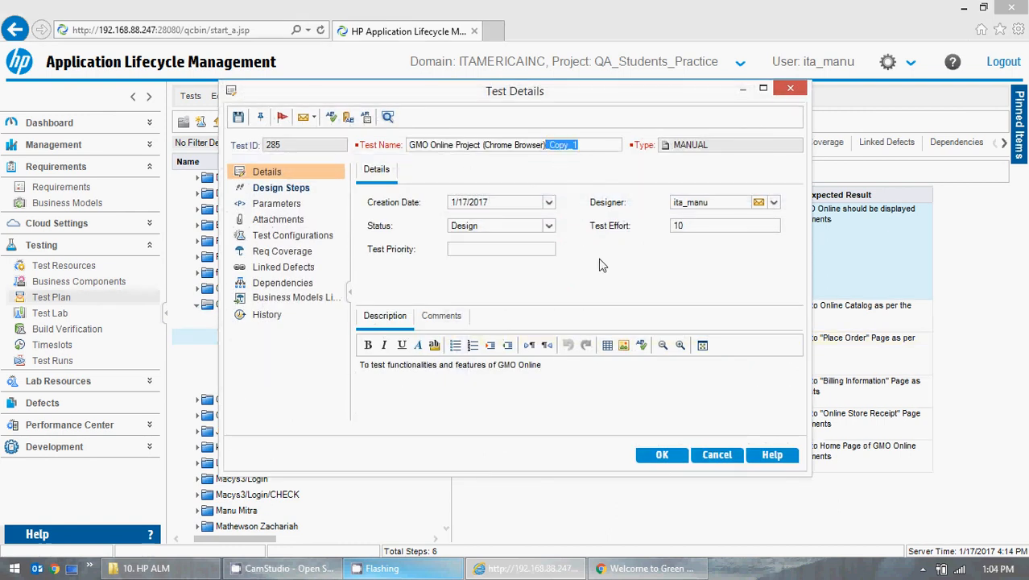
key(BackSpace)
drag(513, 145, 488, 150)
key(BackSpace)
text(Safar)
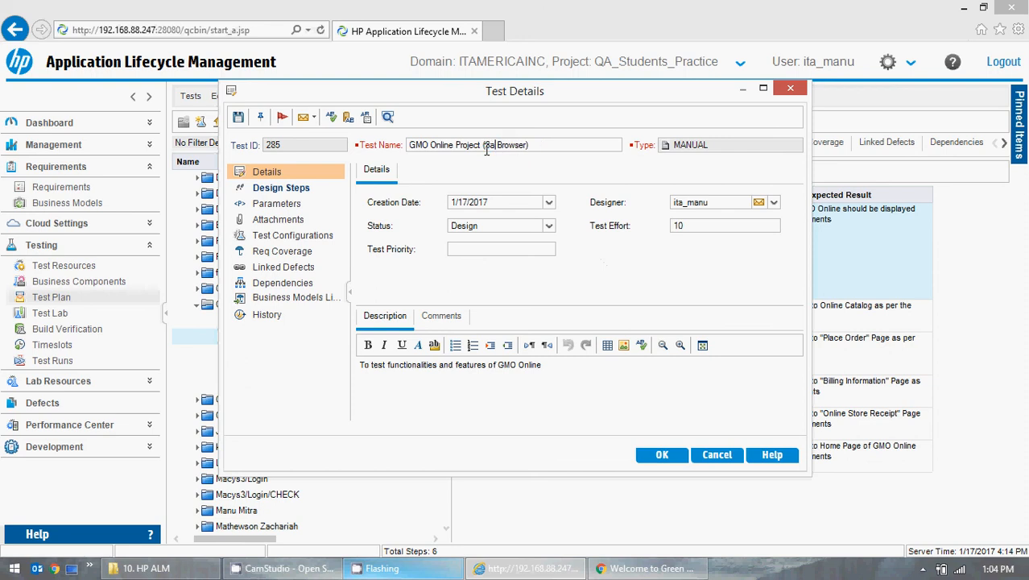
text(i)
drag(506, 145, 489, 145)
Replace "Chrome" with "Safari" in the Step 1 description of the copy's design steps and save the test details.
click(286, 189)
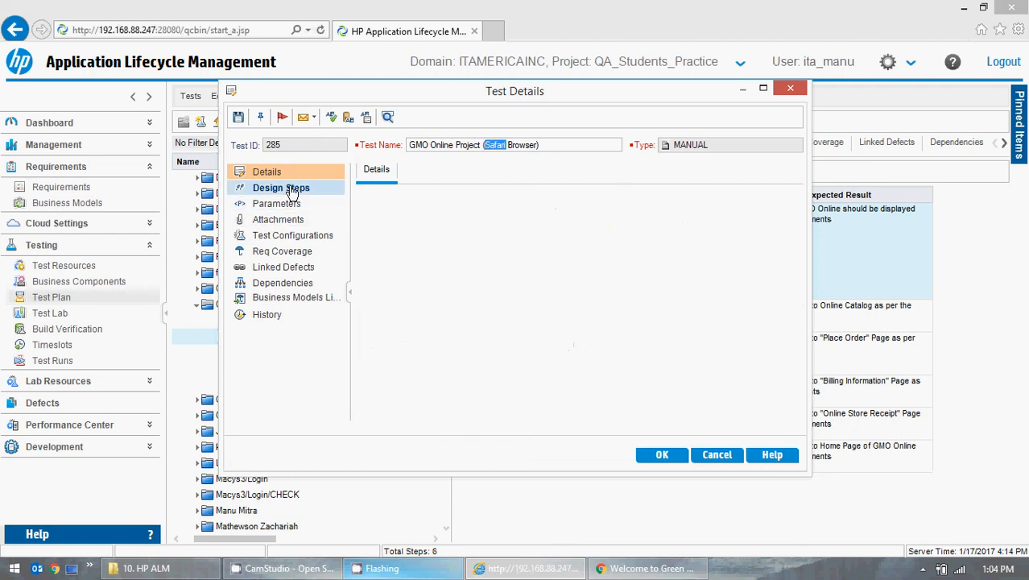
click(595, 278)
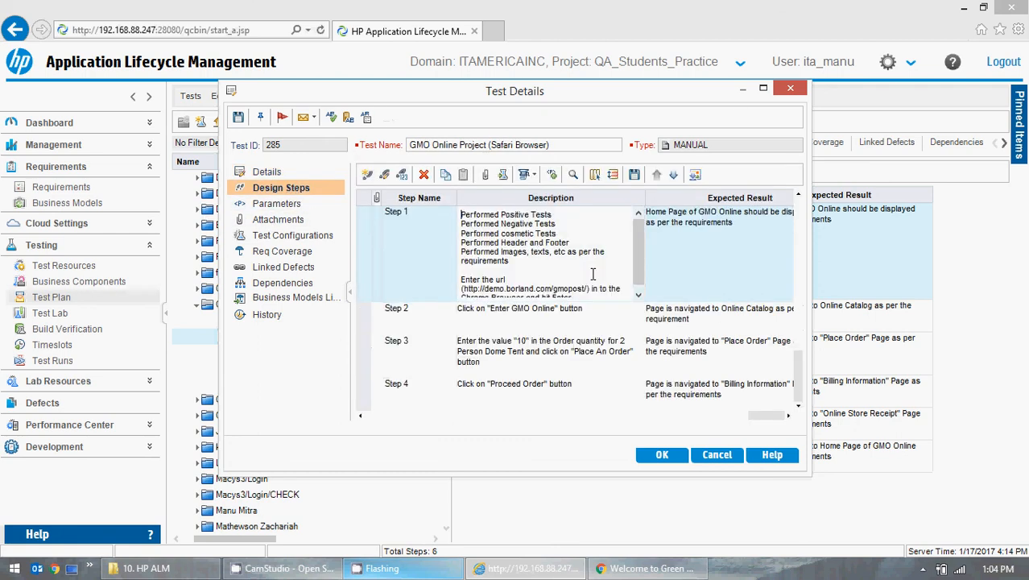
click(642, 297)
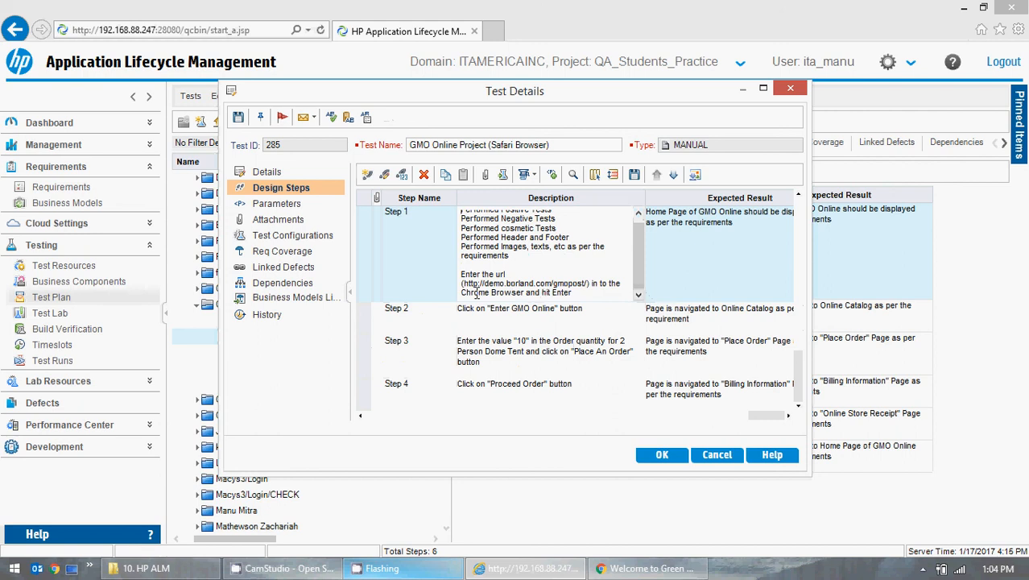
drag(491, 292, 457, 295)
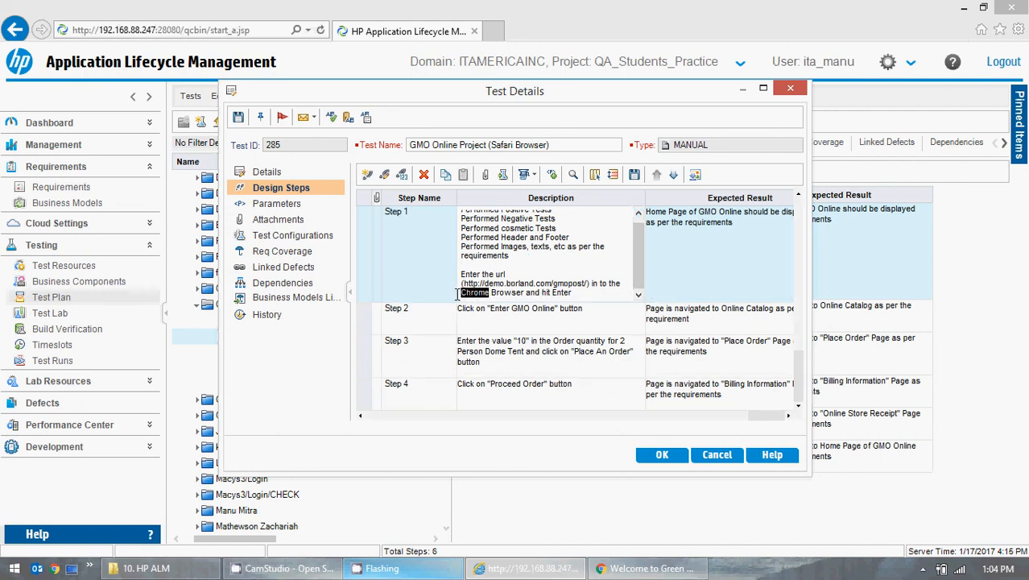
text(Safari)
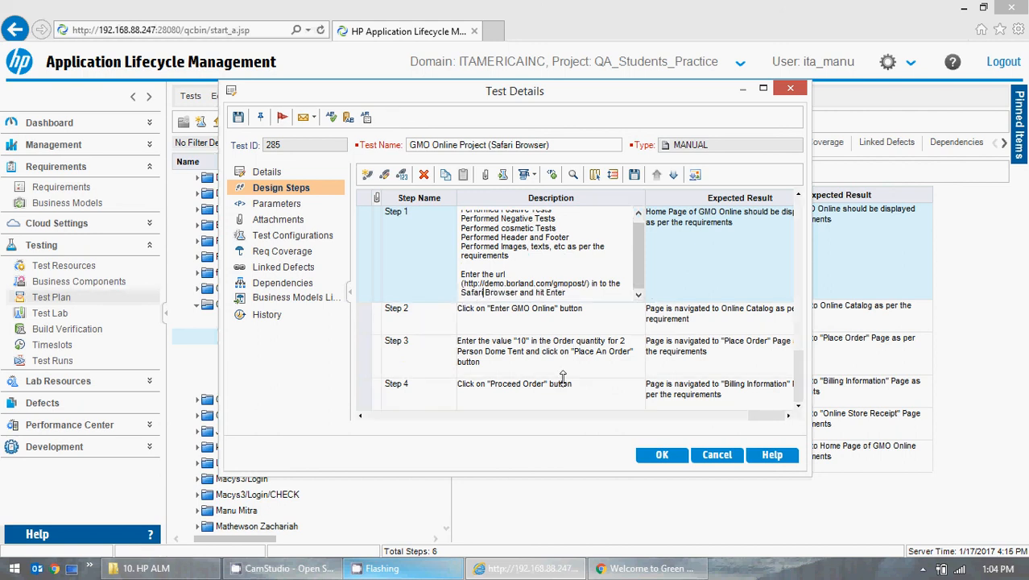
click(674, 456)
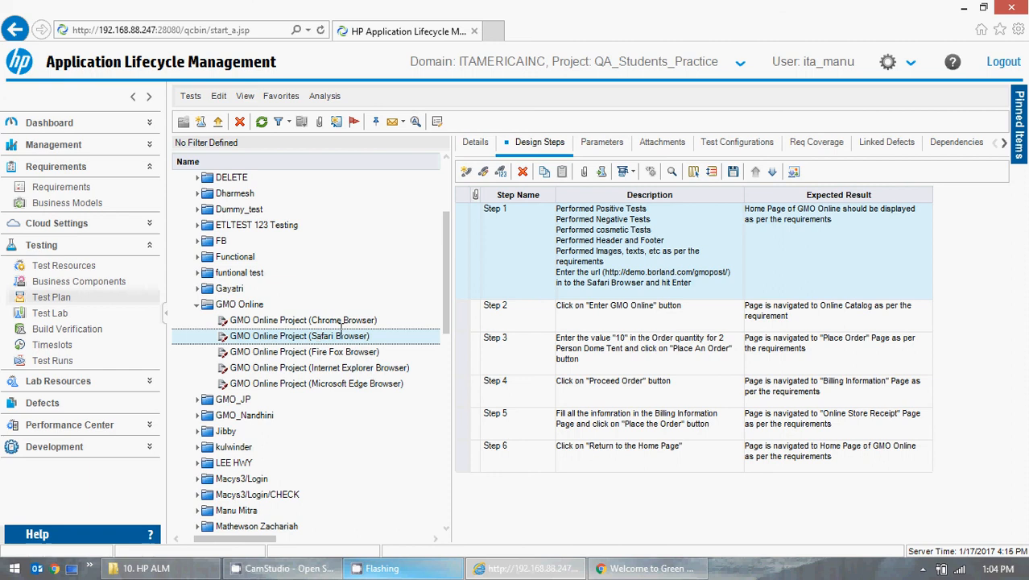
Compare the GMO Online Project (Chrome Browser) test's design steps with the GMO OnLine home and catalog pages in Chrome.
click(342, 320)
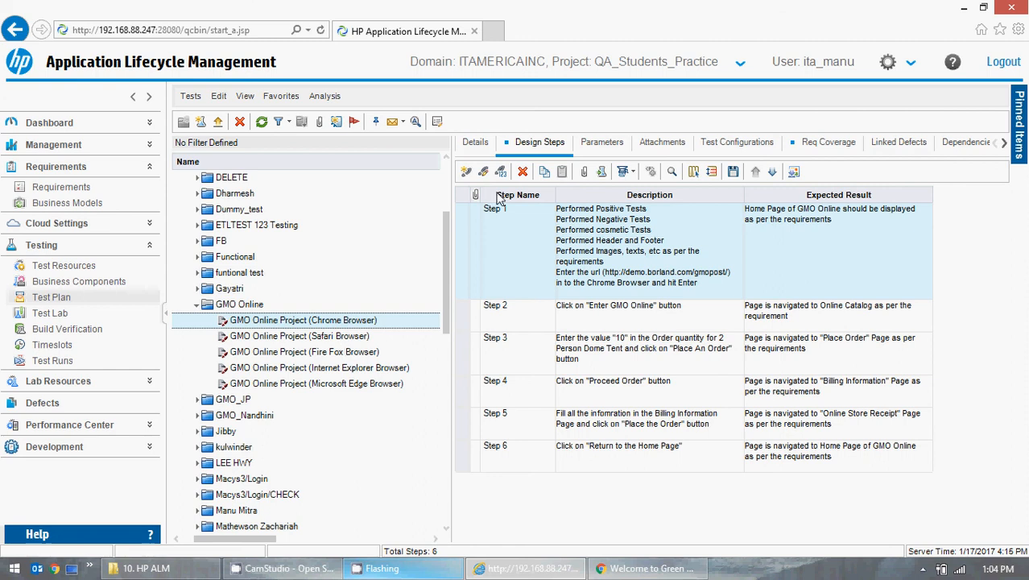
click(621, 568)
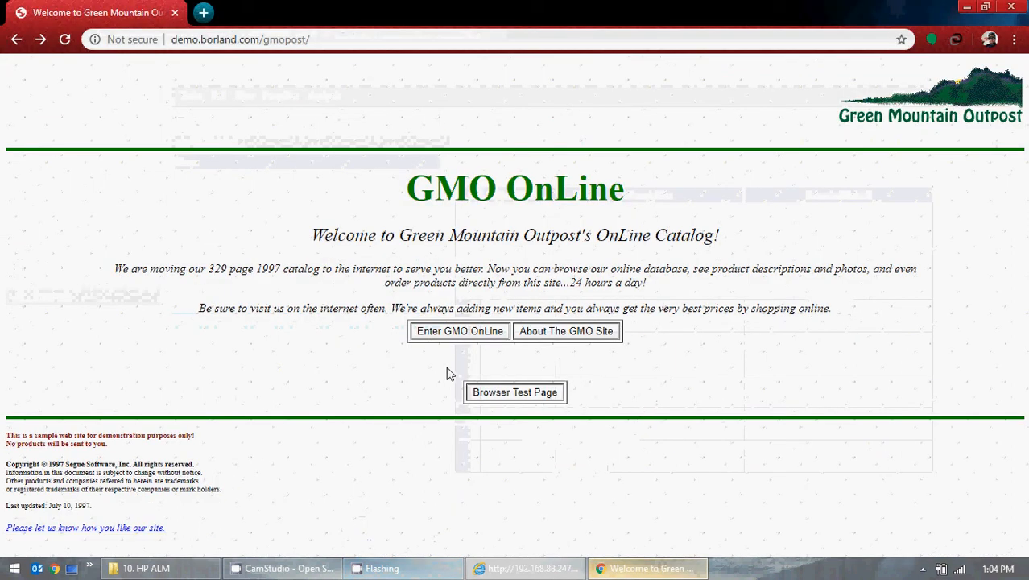
click(454, 330)
double_click(861, 232)
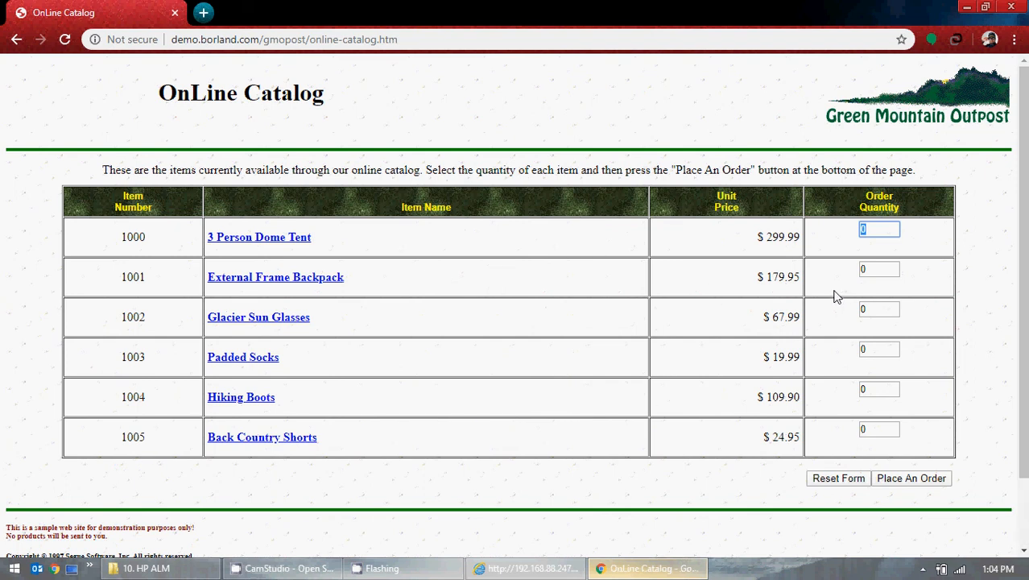
click(967, 6)
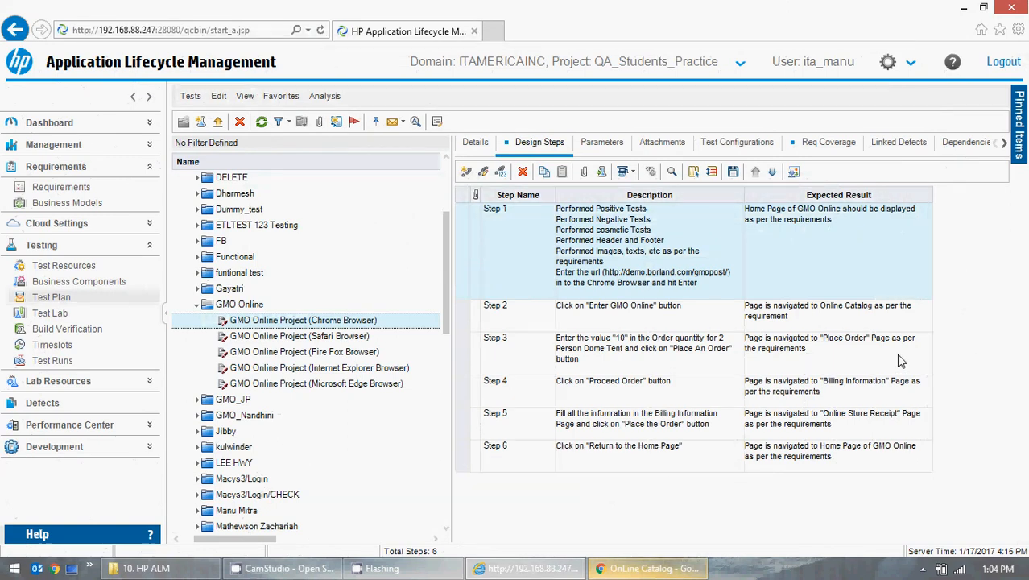
click(652, 568)
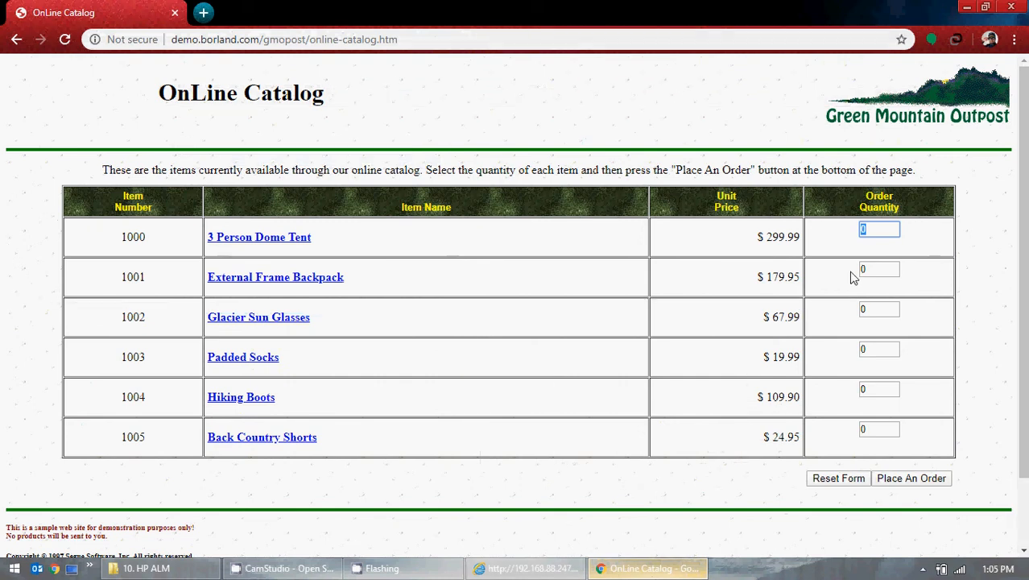
click(966, 7)
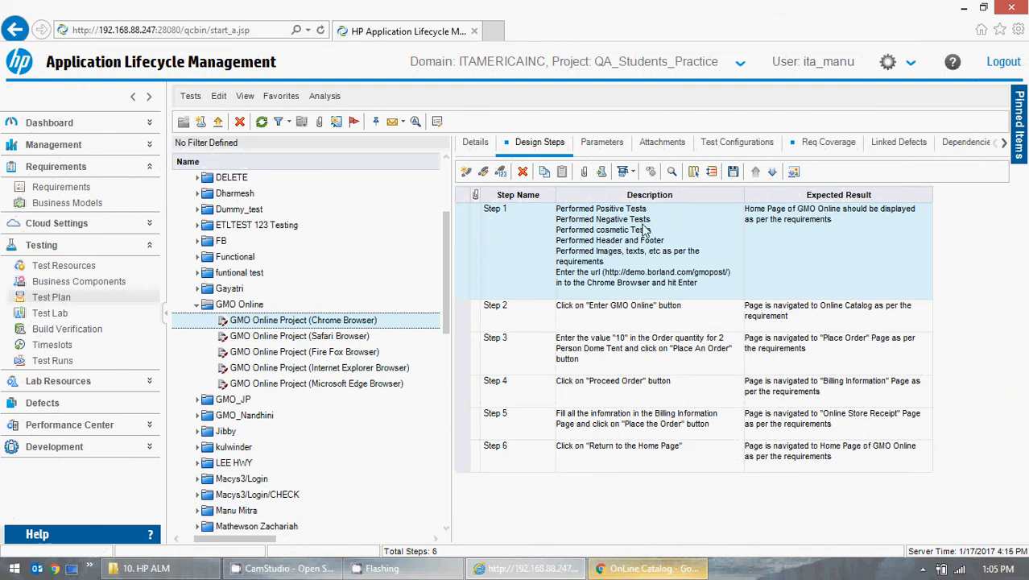
click(627, 568)
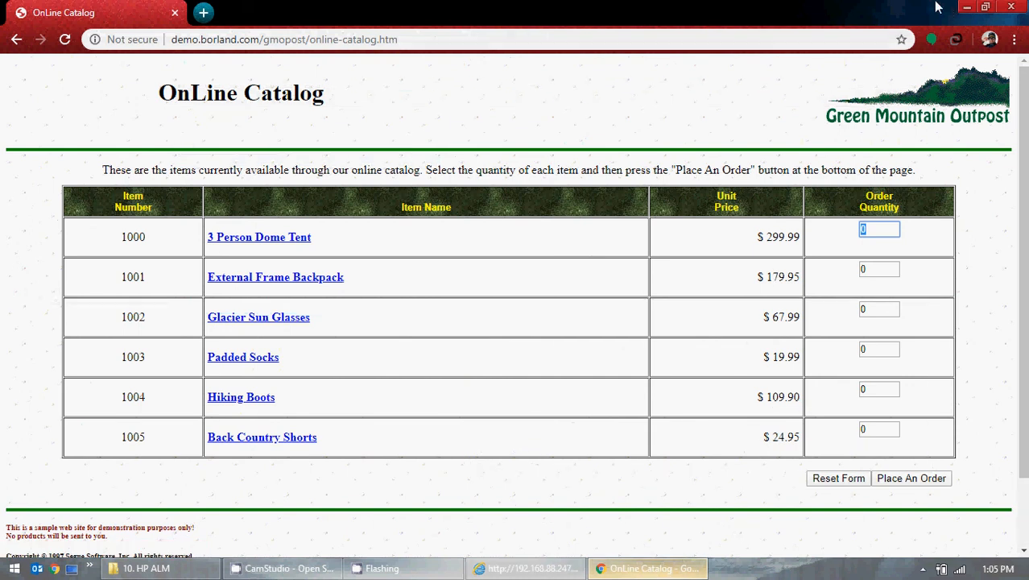
click(967, 7)
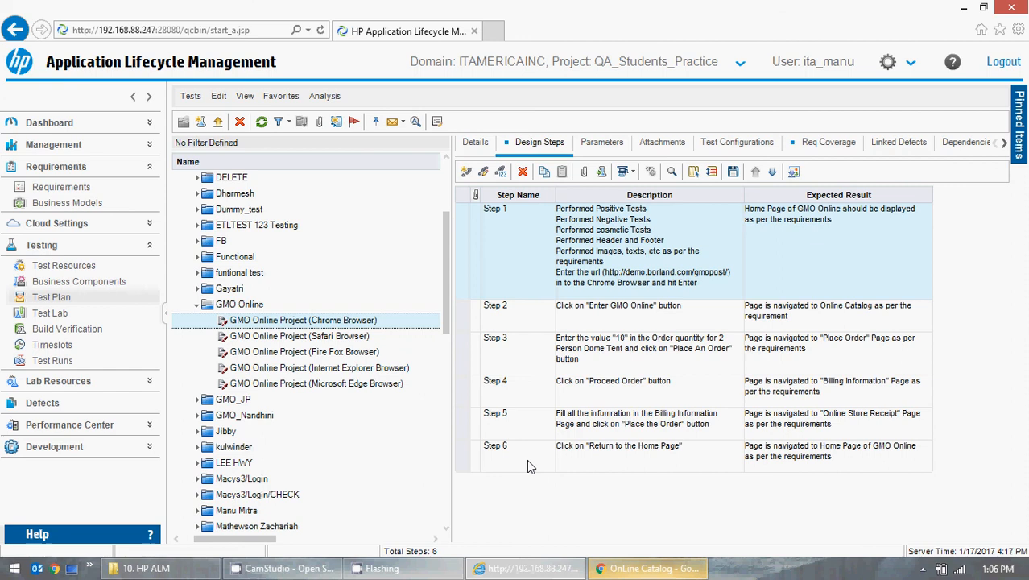
click(654, 568)
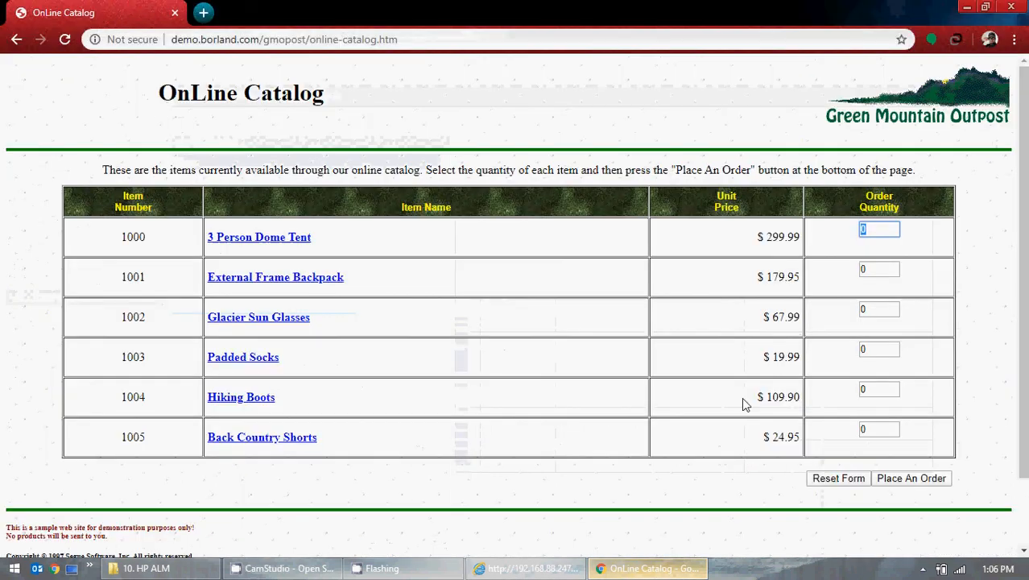
click(967, 7)
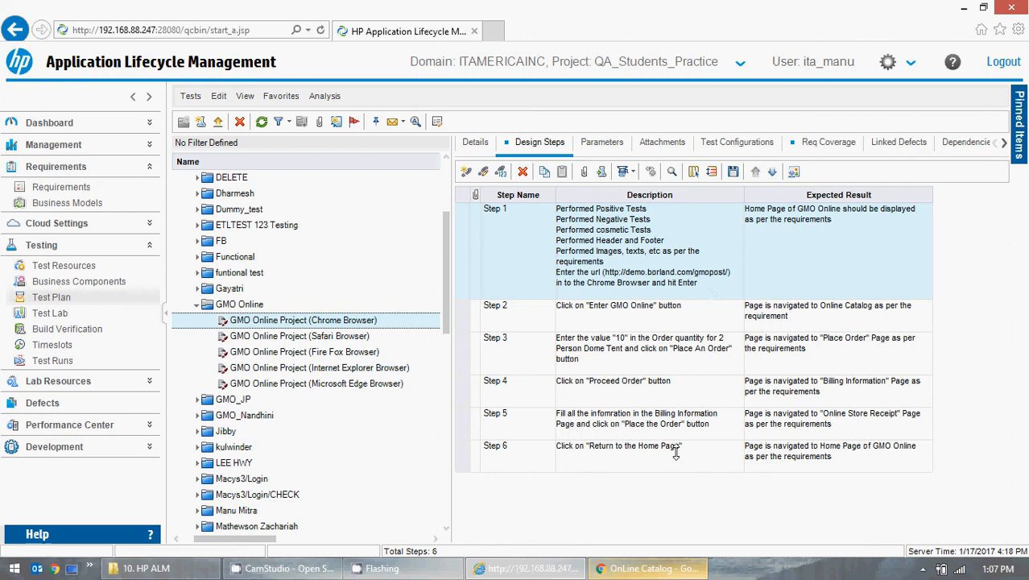
click(682, 493)
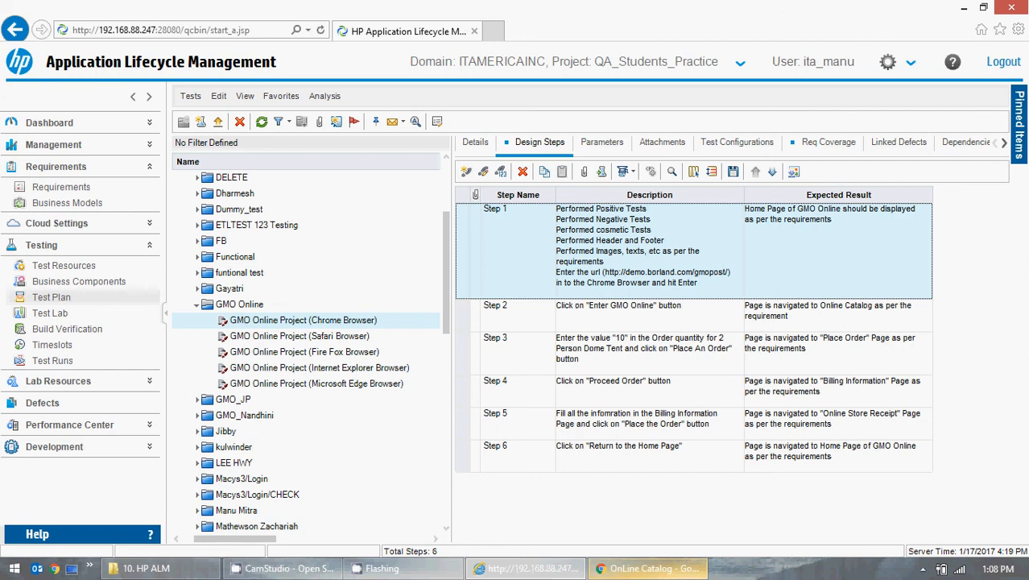
click(924, 569)
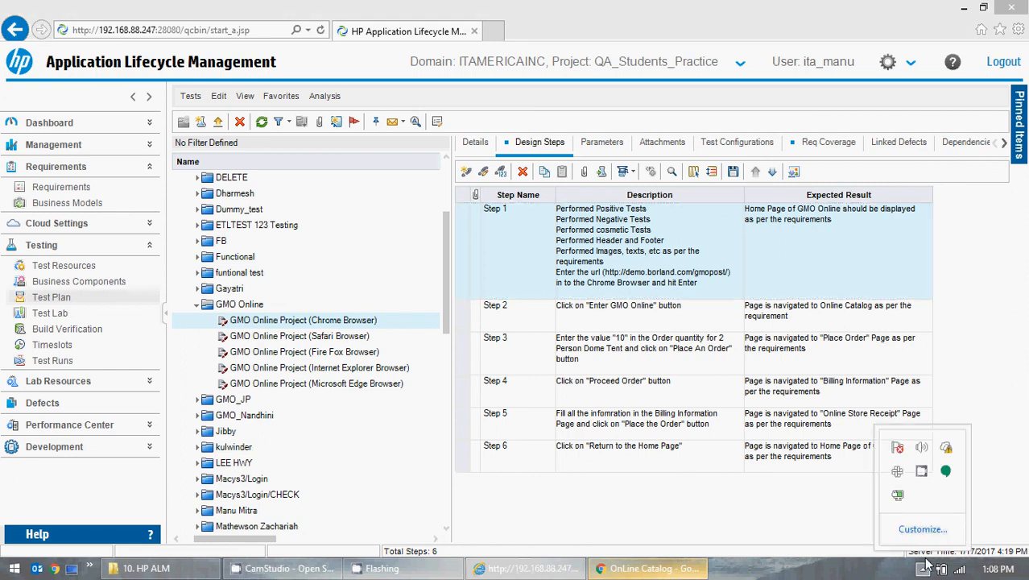
click(922, 475)
right_click(922, 475)
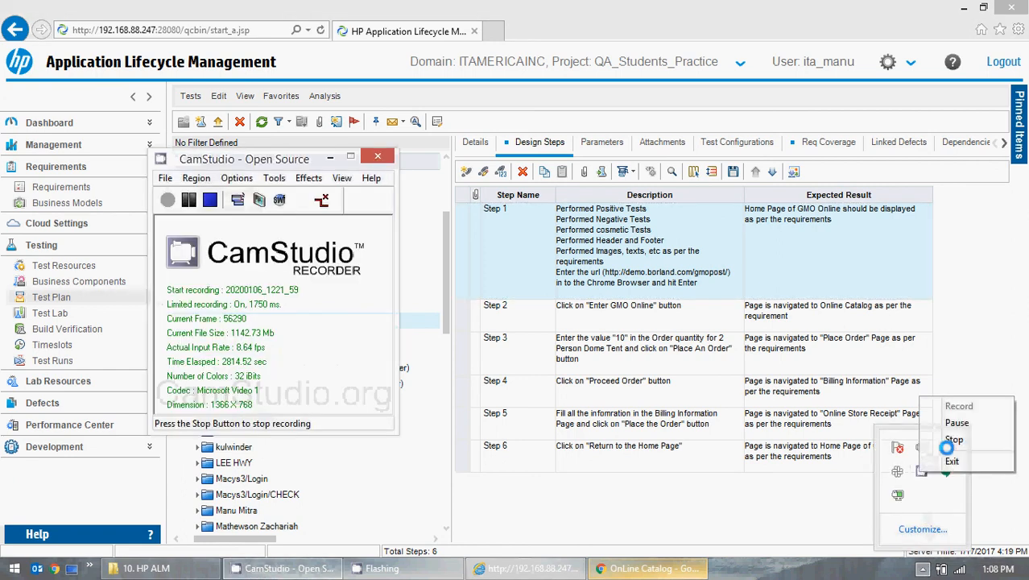
click(941, 509)
right_click(925, 474)
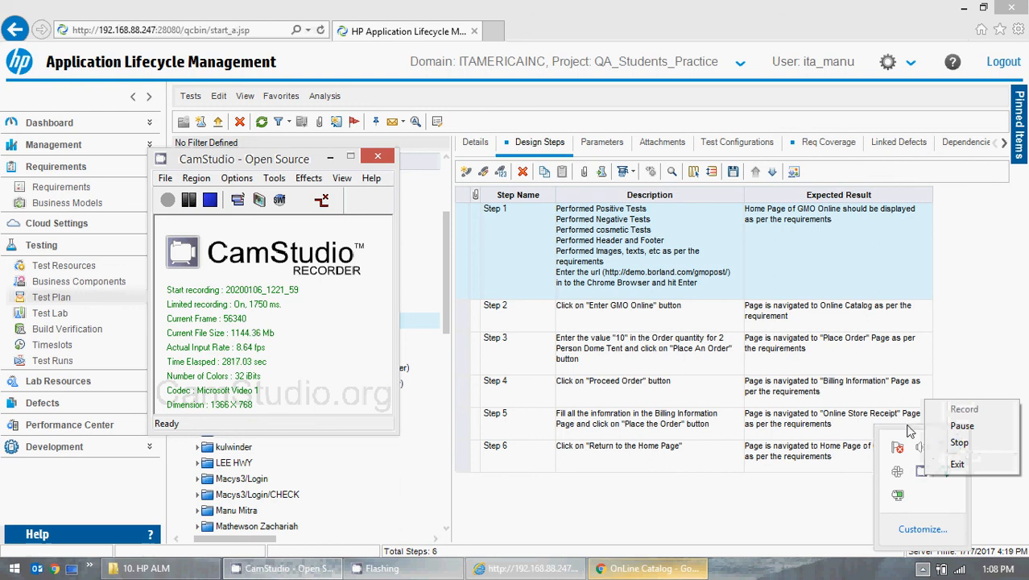